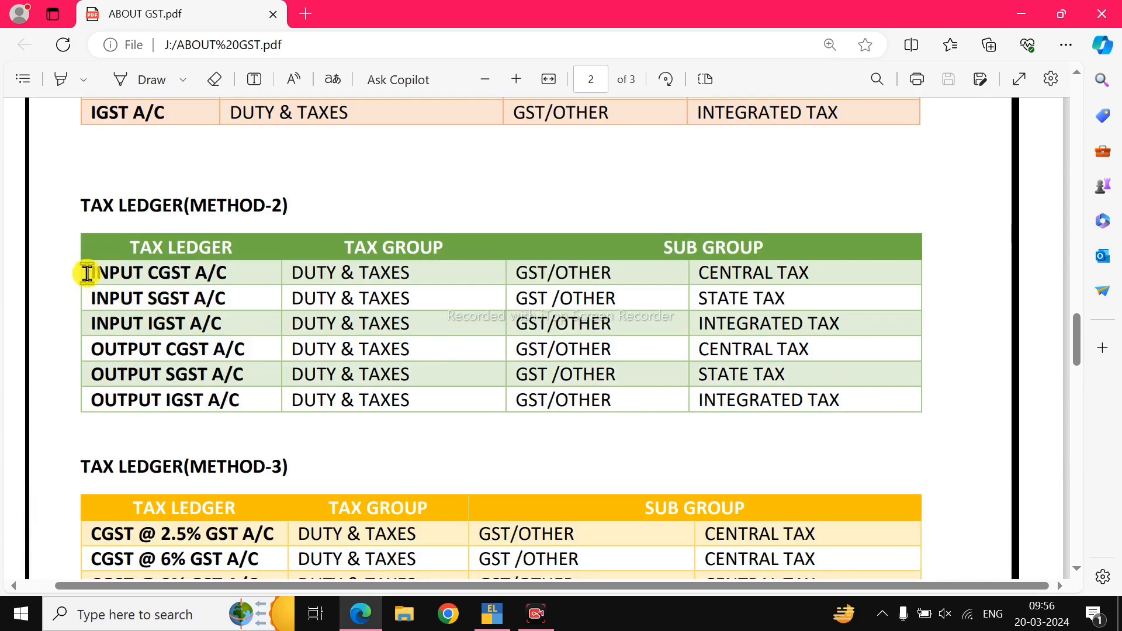
# Select the input ledger rows and the output ledger rows of the Method-2 tax ledger table to review them
pyautogui.moveTo(88, 274); pyautogui.dragTo(857, 328)
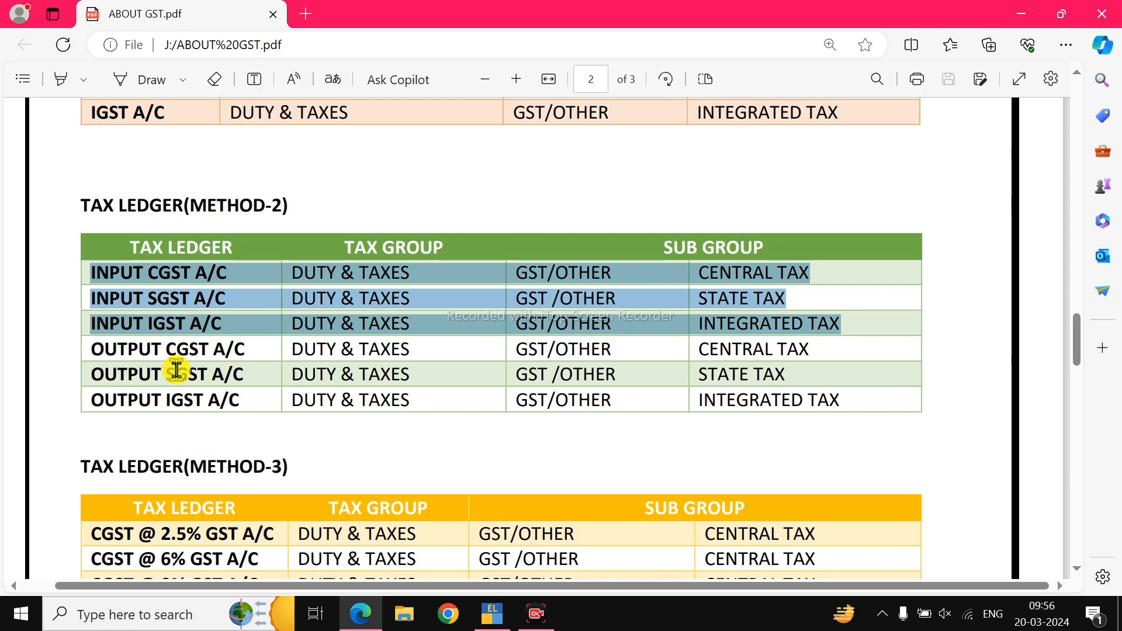
pyautogui.moveTo(87, 351); pyautogui.dragTo(940, 414)
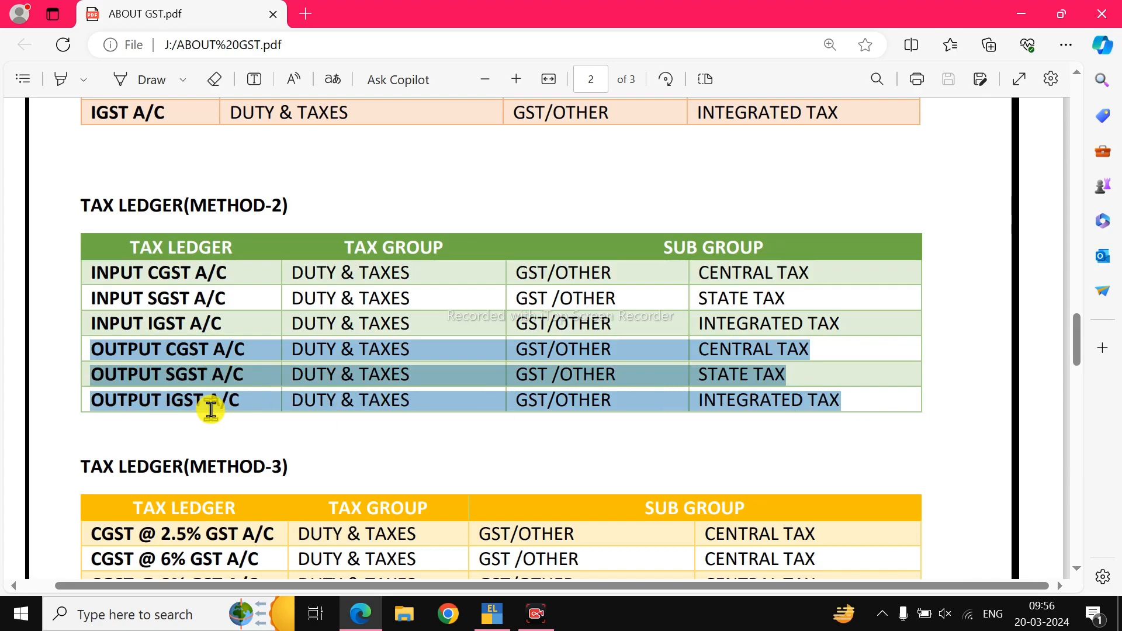
pyautogui.moveTo(287, 205); pyautogui.dragTo(218, 208)
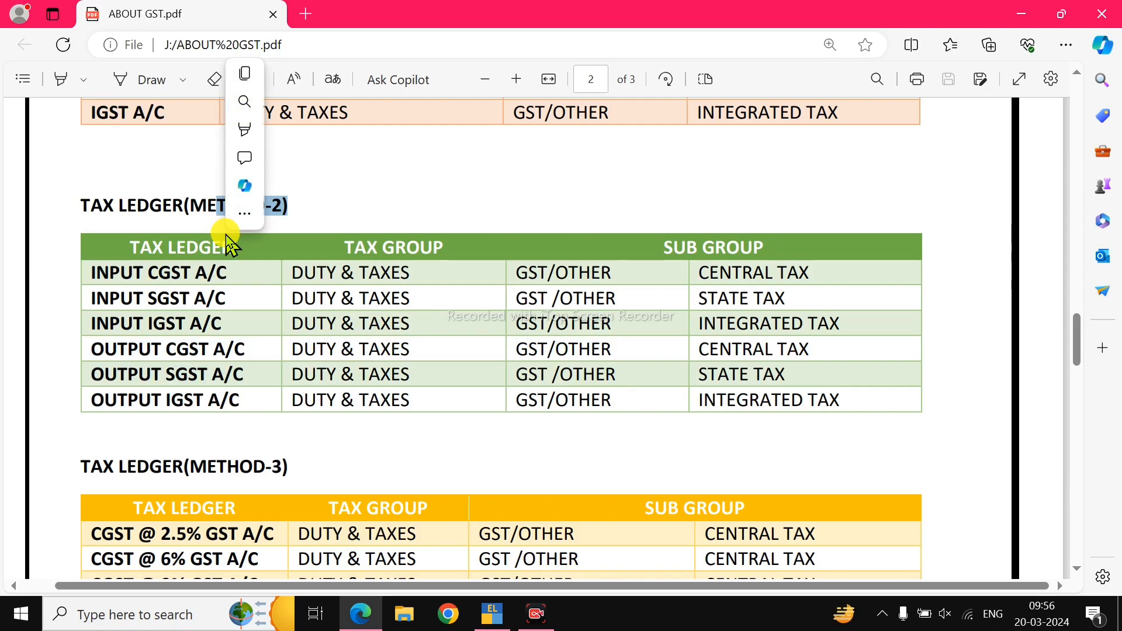
pyautogui.click(219, 237)
pyautogui.moveTo(92, 276); pyautogui.dragTo(304, 319)
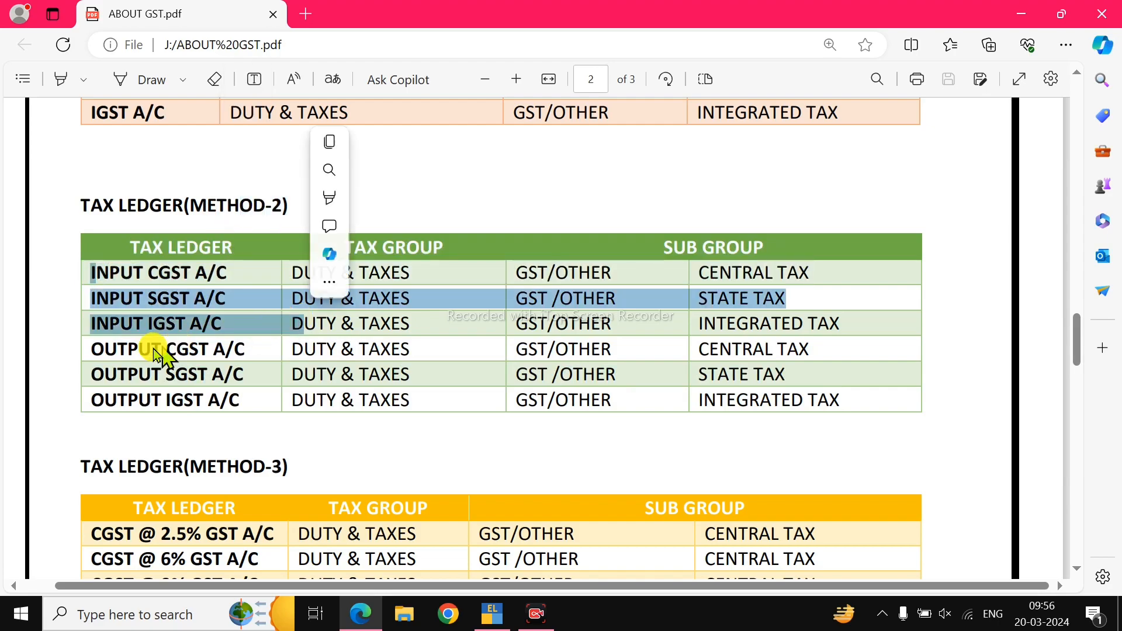
pyautogui.moveTo(90, 349); pyautogui.dragTo(251, 391)
# Review the Method-1 common ledgers and the rate-wise Method-3 ledgers, including the 9% CGST and SGST accounts
pyautogui.scroll(2, 252, 397)
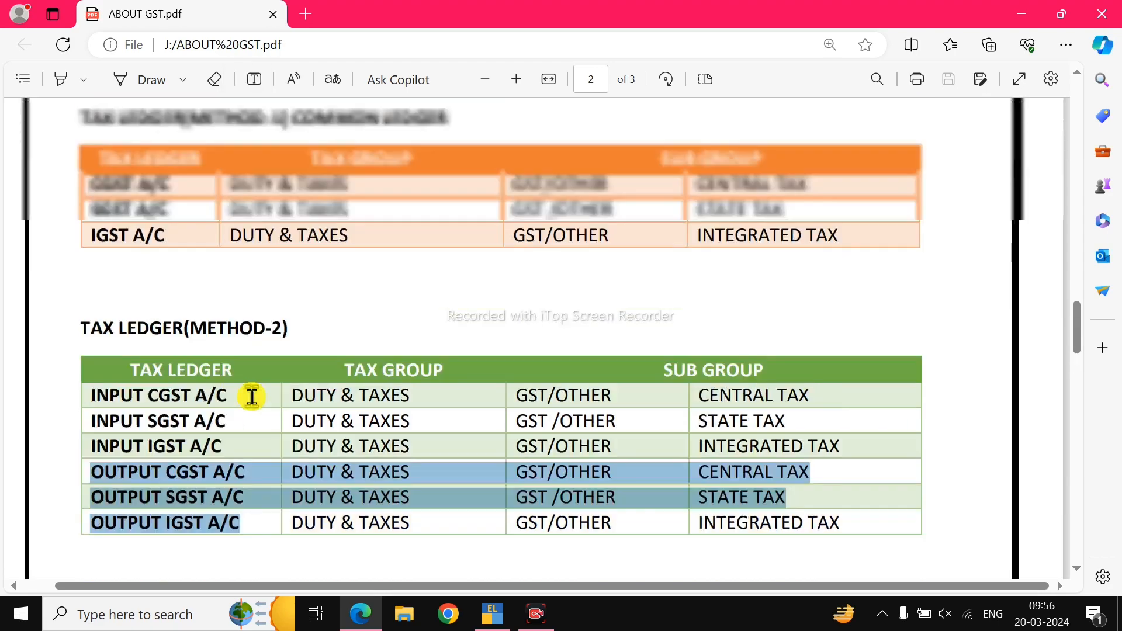
pyautogui.moveTo(294, 151); pyautogui.dragTo(442, 149)
pyautogui.moveTo(85, 215); pyautogui.dragTo(922, 278)
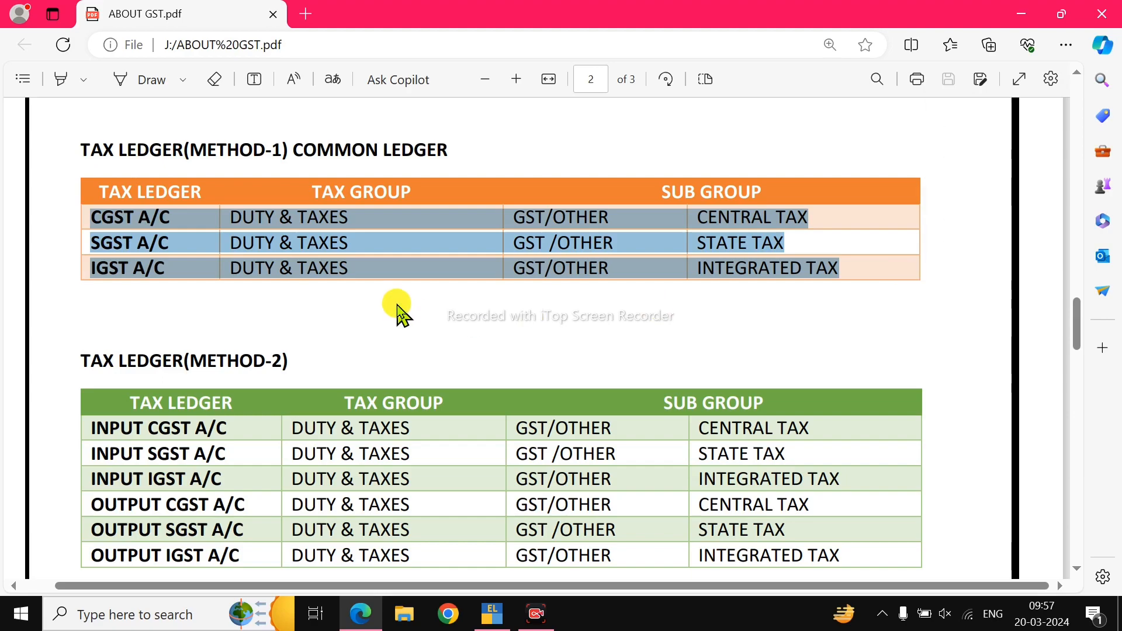
pyautogui.scroll(-6, 256, 303)
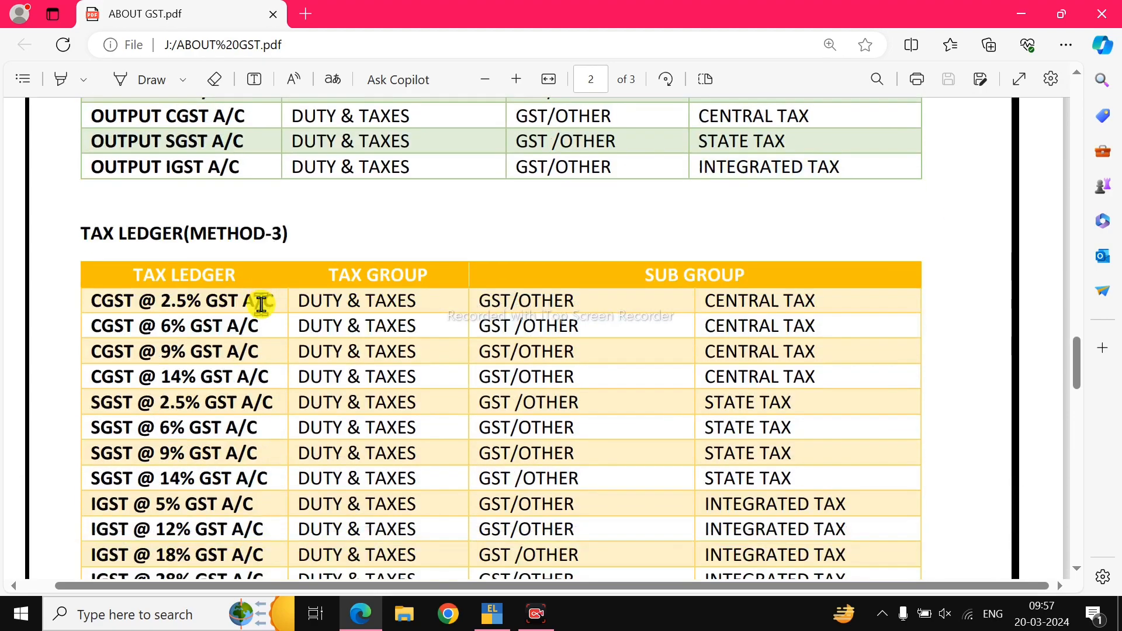
pyautogui.scroll(-2, 252, 304)
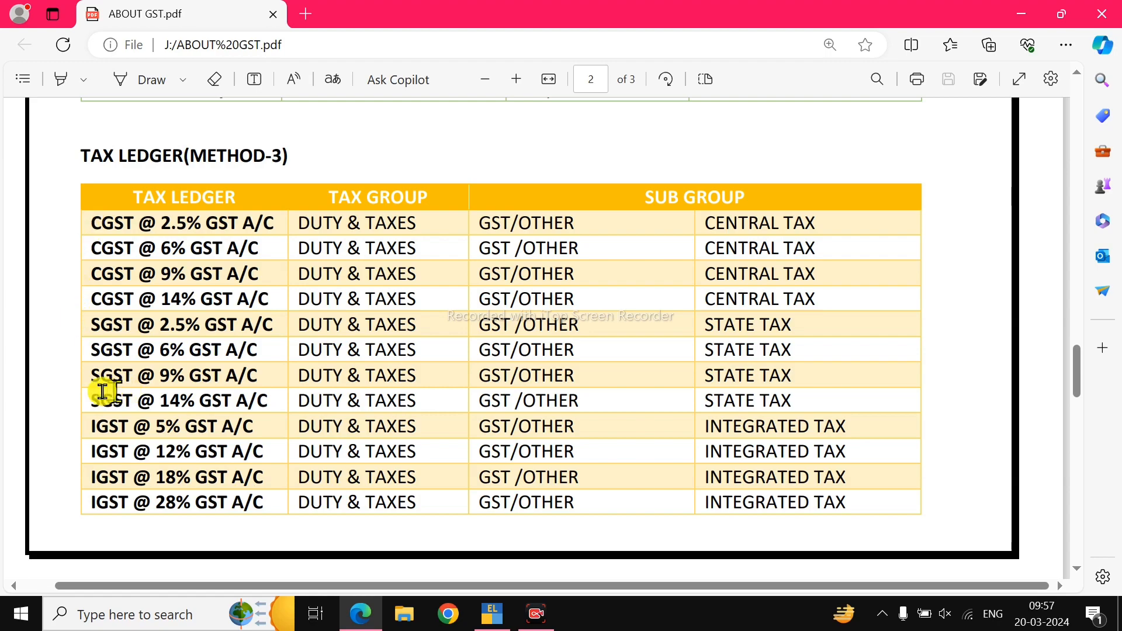
pyautogui.moveTo(89, 383); pyautogui.dragTo(245, 381)
pyautogui.moveTo(92, 273); pyautogui.dragTo(260, 274)
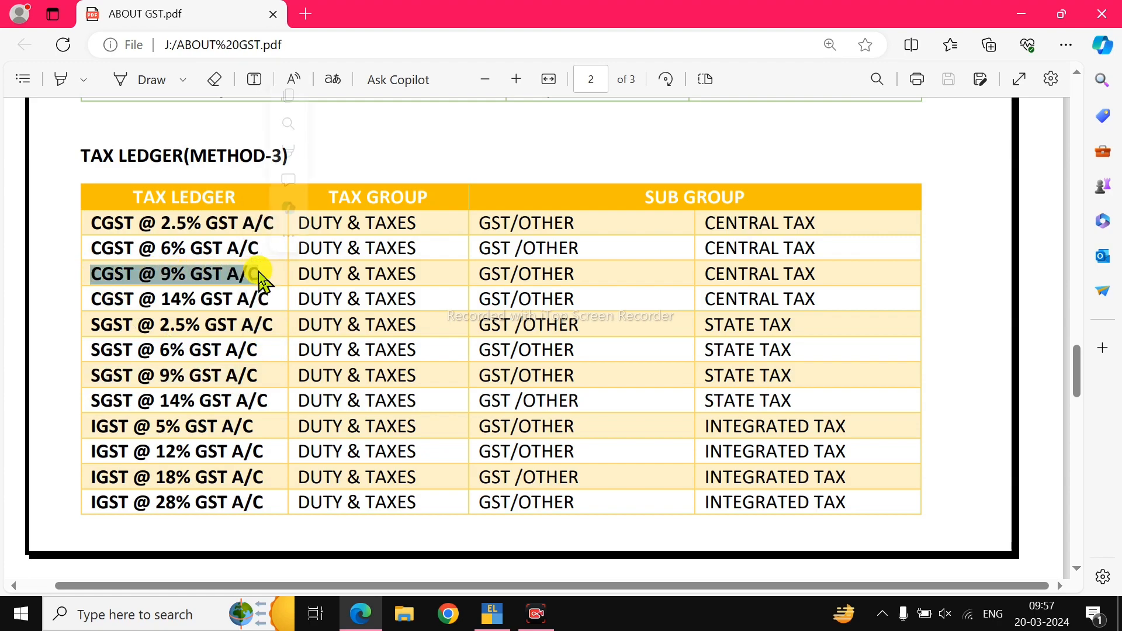
# With a red pen, underline the CGST @ 14% and SGST @ 14% ledgers and bracket the whole Method-3 ledger list
pyautogui.click(183, 81)
pyautogui.click(236, 183)
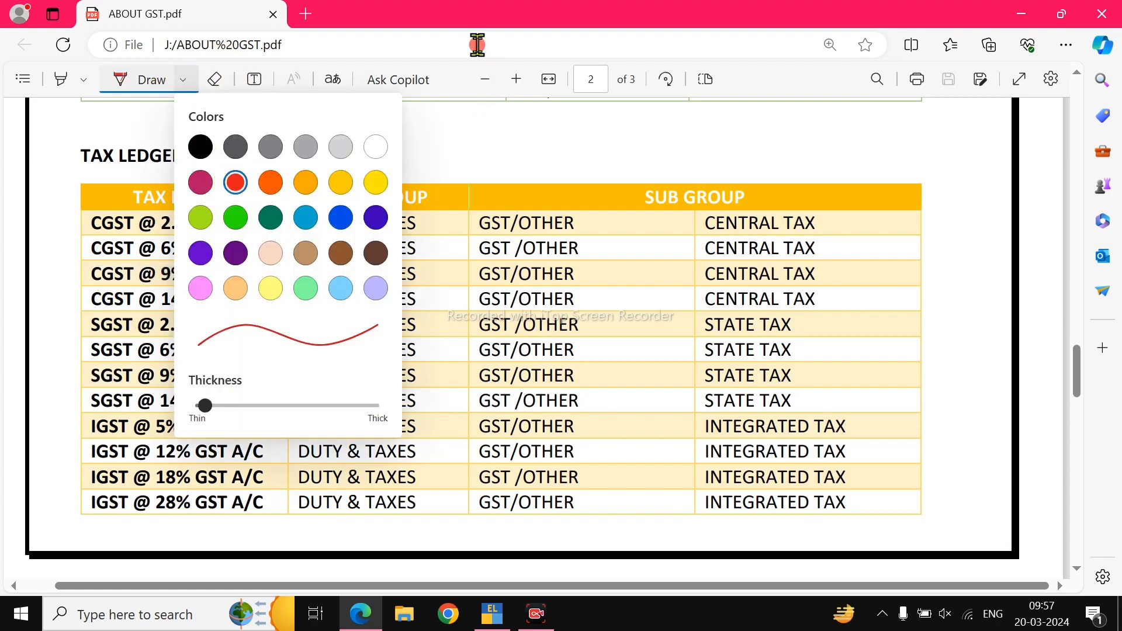
pyautogui.click(476, 44)
pyautogui.click(942, 209)
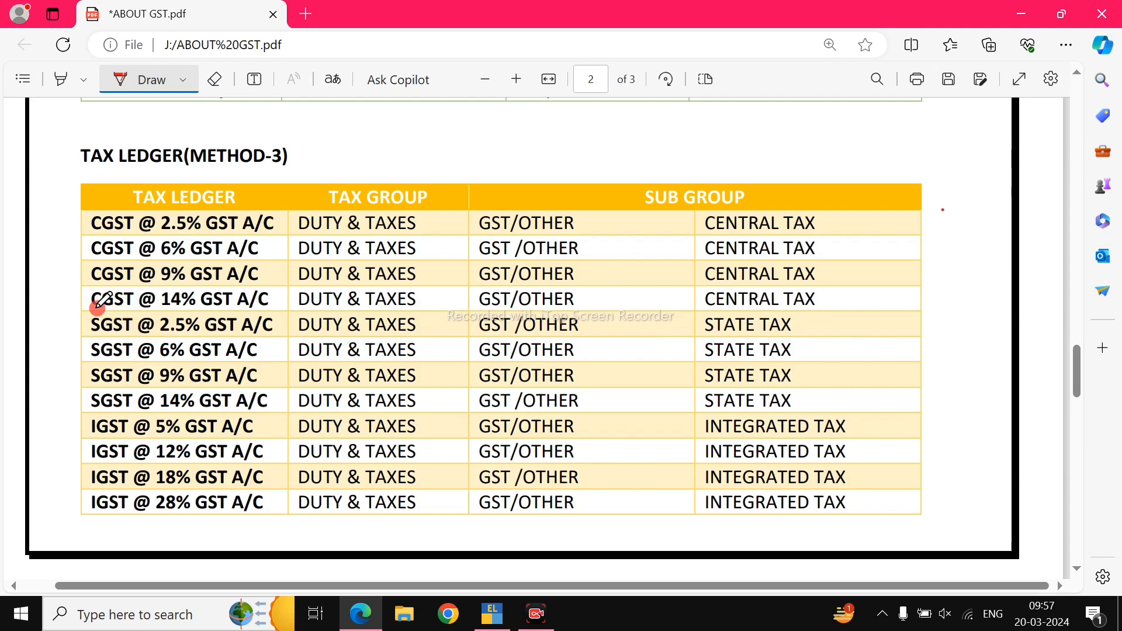
pyautogui.moveTo(94, 306); pyautogui.dragTo(142, 305)
pyautogui.moveTo(218, 303); pyautogui.dragTo(275, 305)
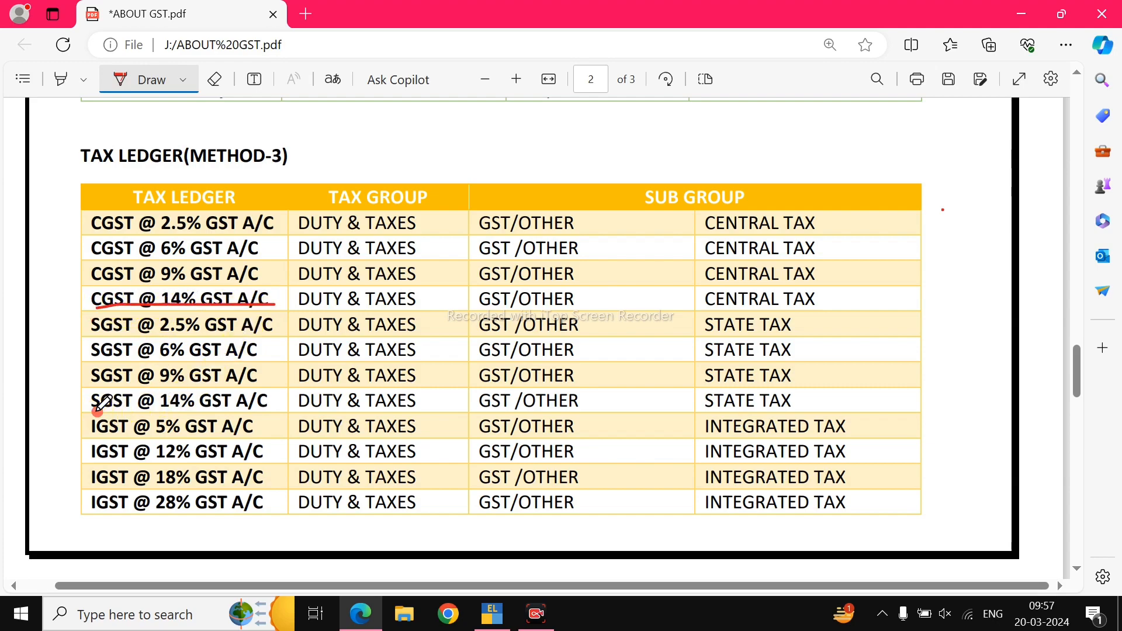
pyautogui.moveTo(97, 411); pyautogui.dragTo(257, 397)
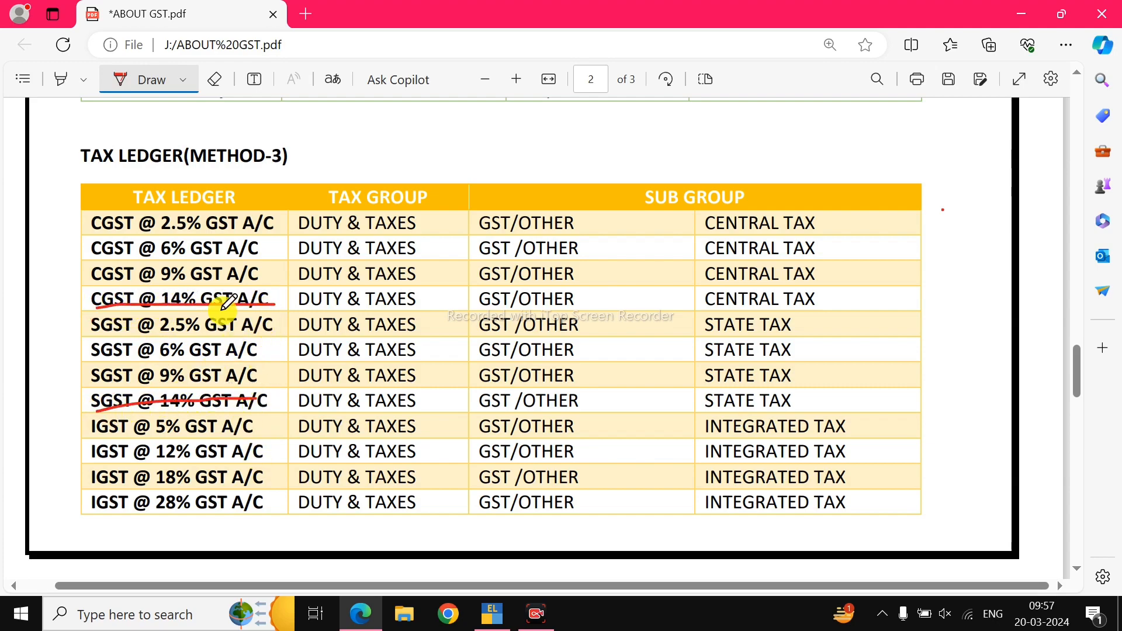
pyautogui.moveTo(73, 209)
pyautogui.mouseDown()
pyautogui.moveTo(35, 369)
pyautogui.moveTo(39, 518)
pyautogui.moveTo(140, 524)
pyautogui.mouseUp()
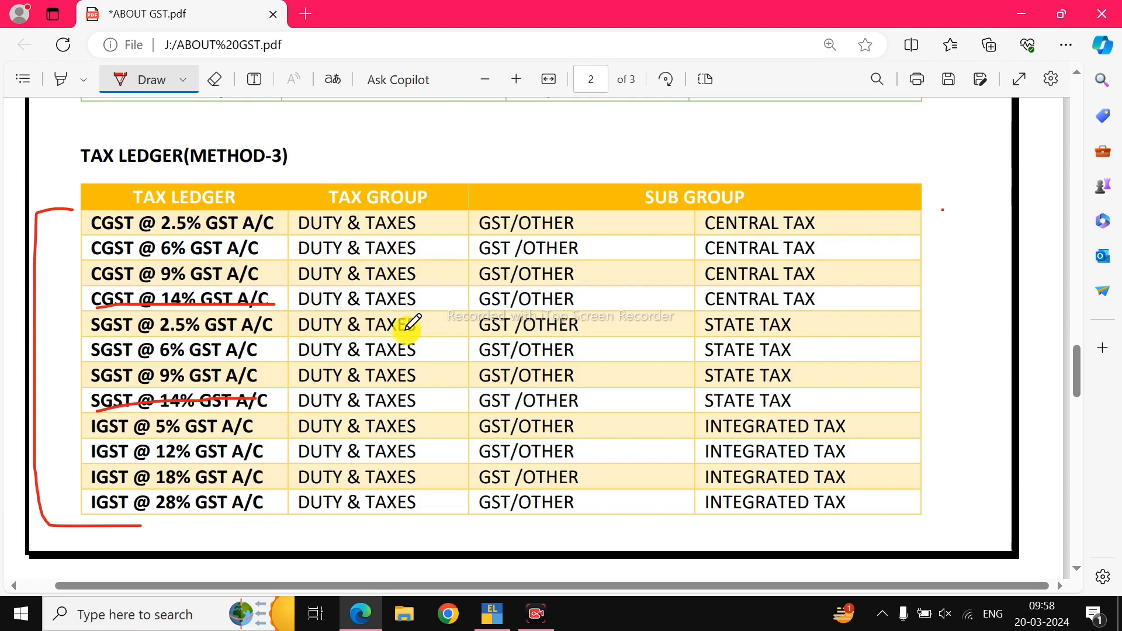
# Draw separate red brackets on both sides of the input ledgers and the output ledgers in the Method-2 table
pyautogui.scroll(6, 410, 325)
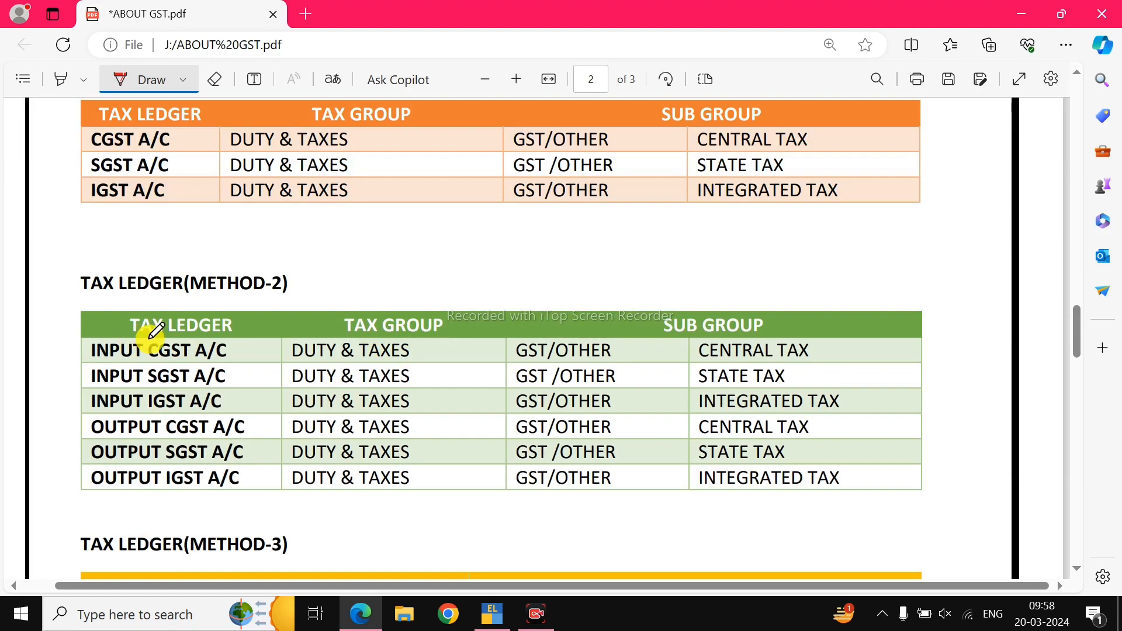
pyautogui.moveTo(92, 342)
pyautogui.mouseDown()
pyautogui.moveTo(77, 344)
pyautogui.moveTo(55, 404)
pyautogui.moveTo(97, 405)
pyautogui.mouseUp()
pyautogui.moveTo(910, 342)
pyautogui.mouseDown()
pyautogui.moveTo(942, 400)
pyautogui.moveTo(896, 408)
pyautogui.mouseUp()
pyautogui.moveTo(77, 430)
pyautogui.mouseDown()
pyautogui.moveTo(50, 483)
pyautogui.moveTo(62, 487)
pyautogui.mouseUp()
pyautogui.moveTo(903, 421)
pyautogui.mouseDown()
pyautogui.moveTo(937, 488)
pyautogui.moveTo(906, 490)
pyautogui.mouseUp()
# Bracket the Method-1 common ledger rows on both sides in red and underline CGST A/C
pyautogui.scroll(1, 140, 324)
pyautogui.scroll(1, 141, 325)
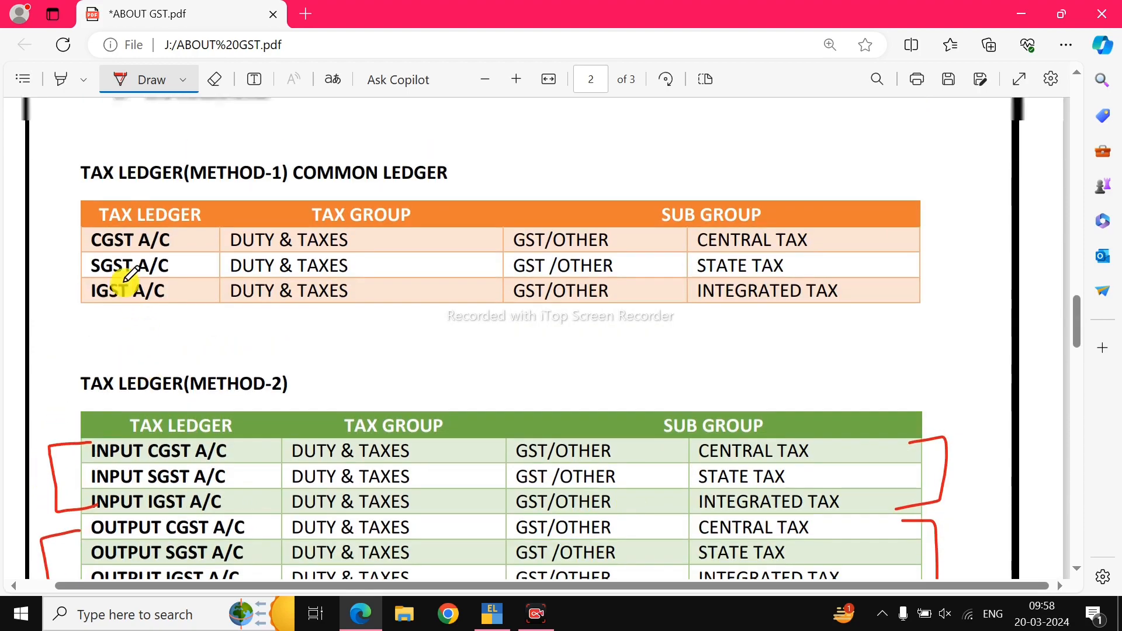
pyautogui.moveTo(76, 281)
pyautogui.mouseDown()
pyautogui.moveTo(45, 334)
pyautogui.moveTo(91, 392)
pyautogui.mouseUp()
pyautogui.moveTo(923, 275)
pyautogui.mouseDown()
pyautogui.moveTo(940, 395)
pyautogui.moveTo(908, 402)
pyautogui.mouseUp()
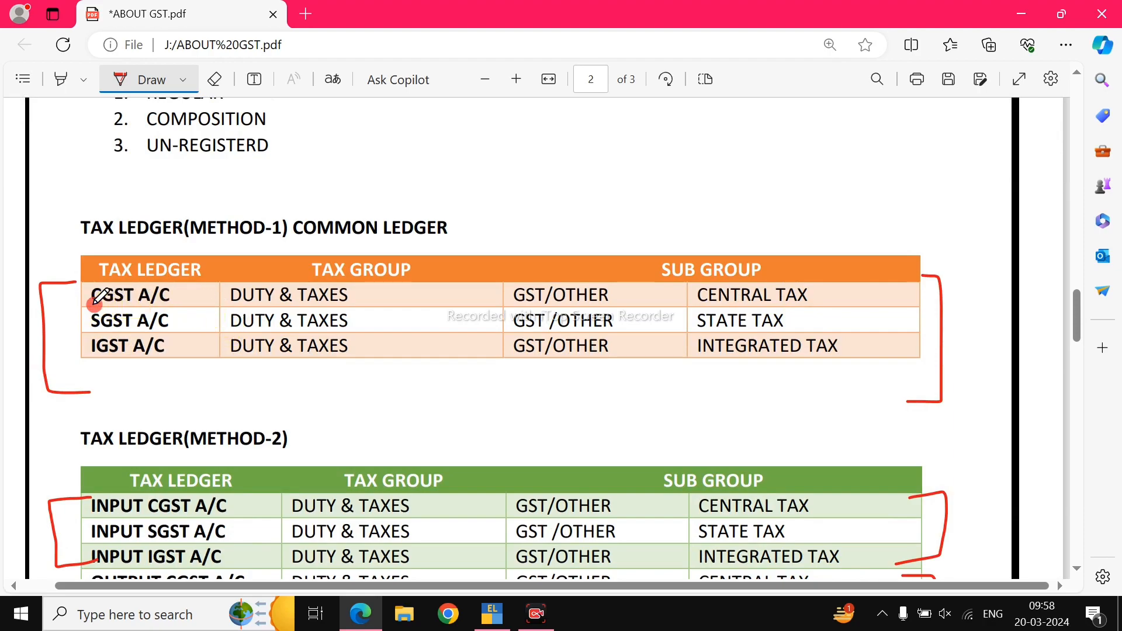
pyautogui.moveTo(92, 305); pyautogui.dragTo(153, 303)
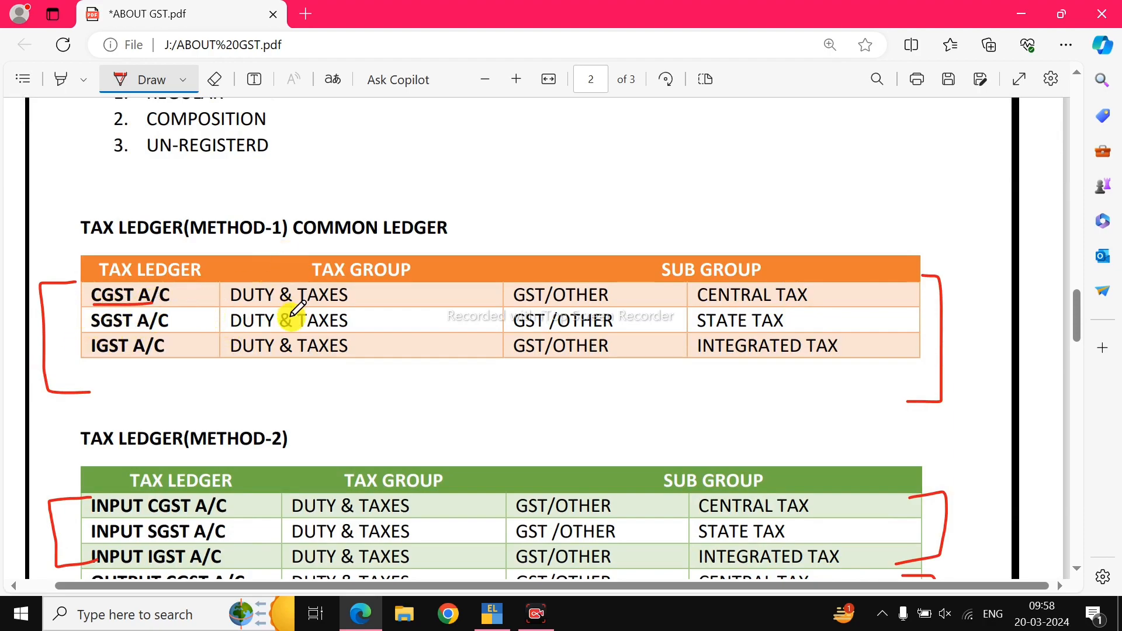
pyautogui.scroll(-4, 297, 309)
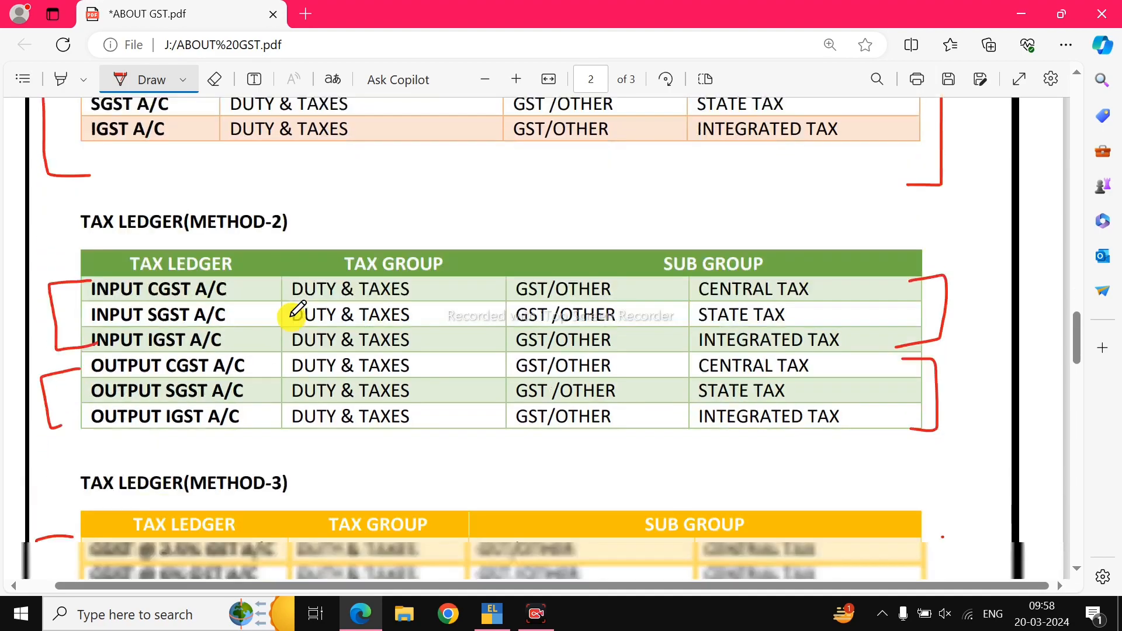
pyautogui.scroll(3, 298, 311)
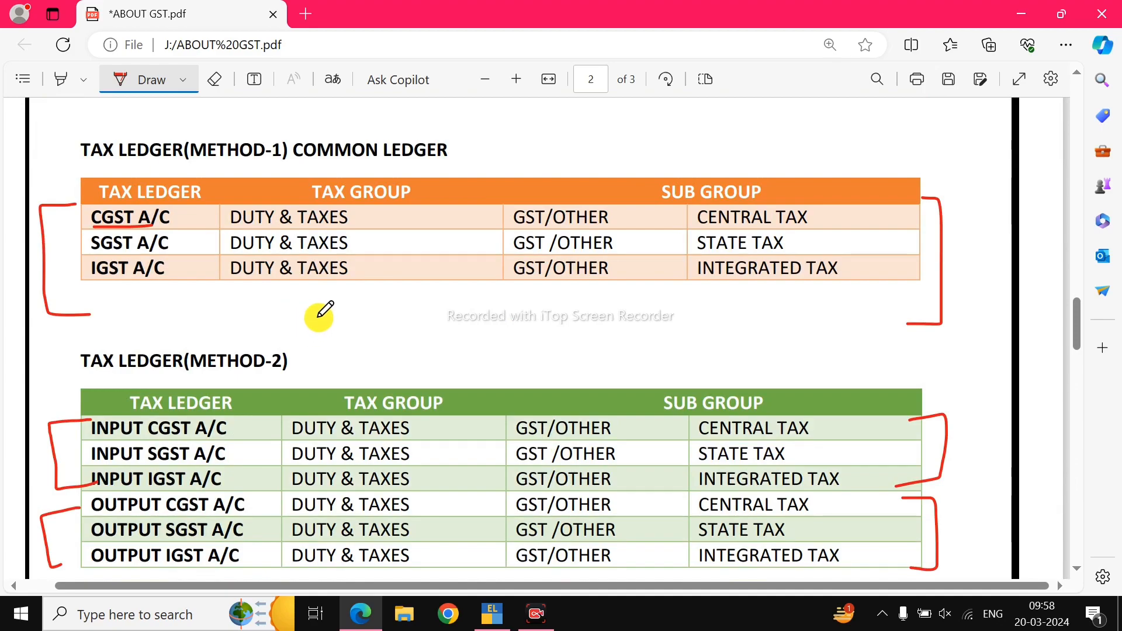
# Switch to TallyPrime and leave the purchase voucher for the Gateway of Tally
pyautogui.press('F9')
pyautogui.hotkey('alt', 'Tab')
pyautogui.press('Tab')
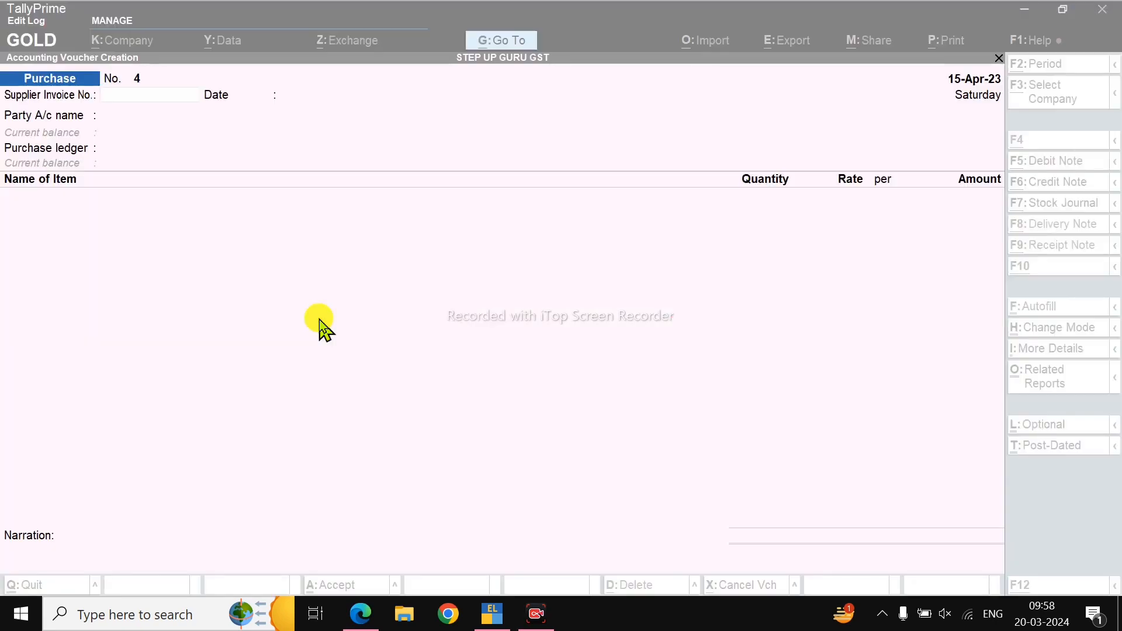
pyautogui.press('Escape')
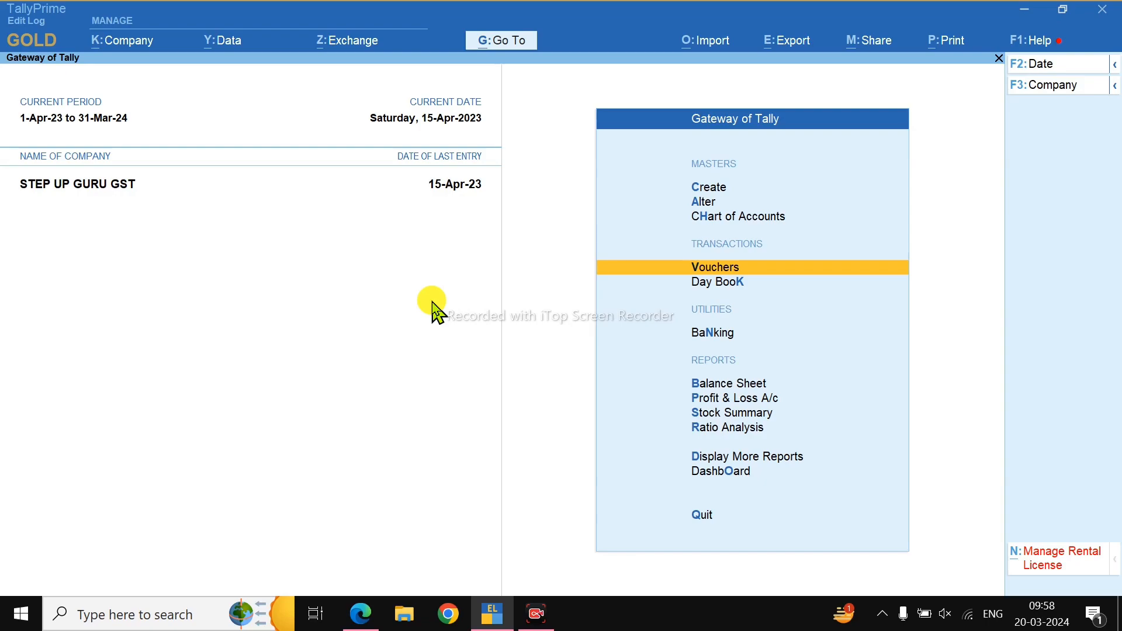
# Open the list of ledgers for master alteration
pyautogui.press('Up')
pyautogui.press('Up')
pyautogui.press('Return')
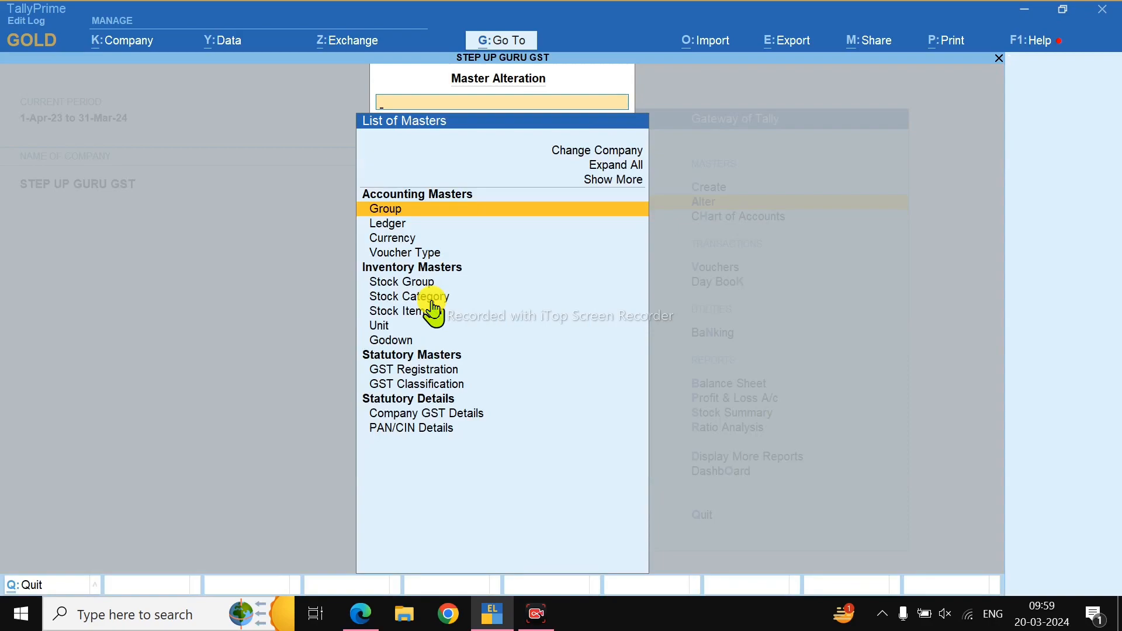
pyautogui.press('Down')
pyautogui.press('Return')
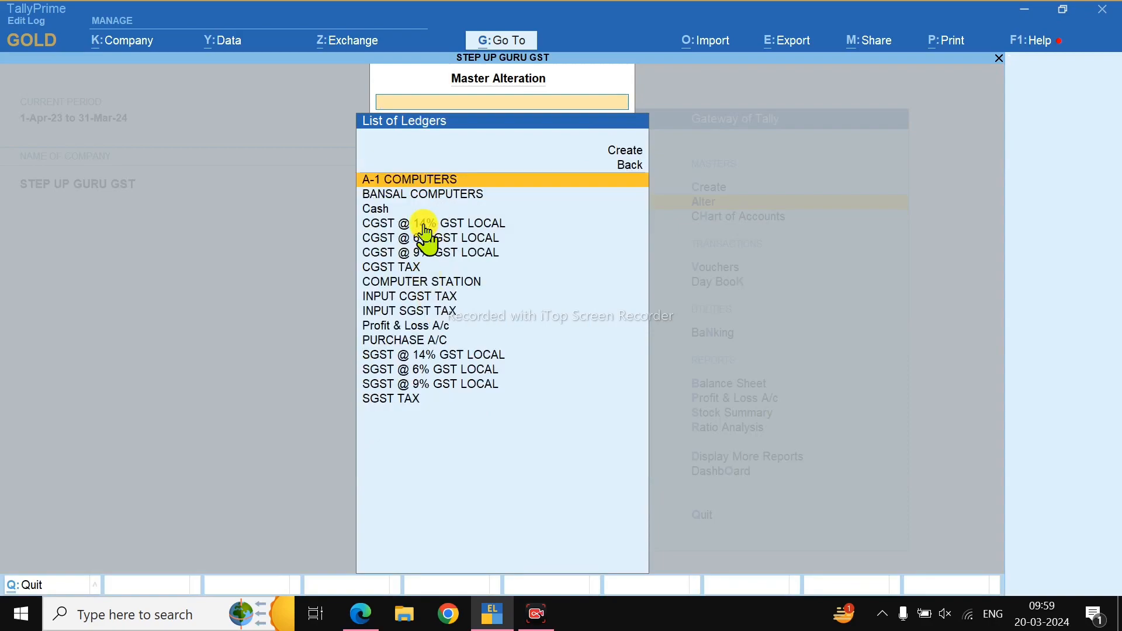
# Open the CGST @ 14% GST LOCAL ledger to view its details and quit it without saving
pyautogui.click(445, 229)
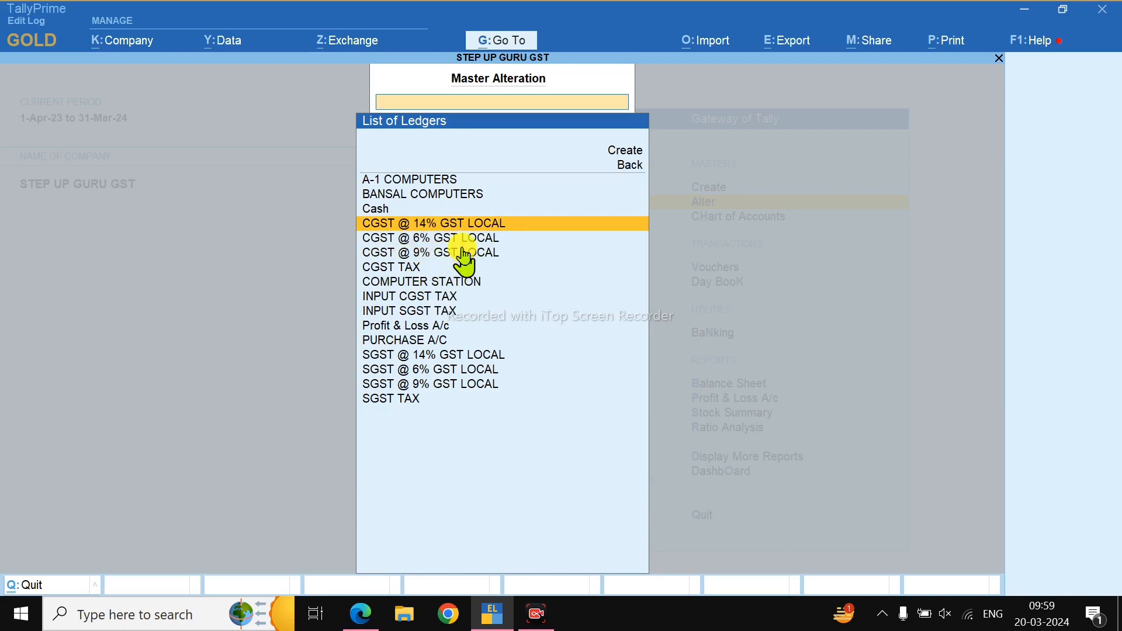
pyautogui.click(447, 226)
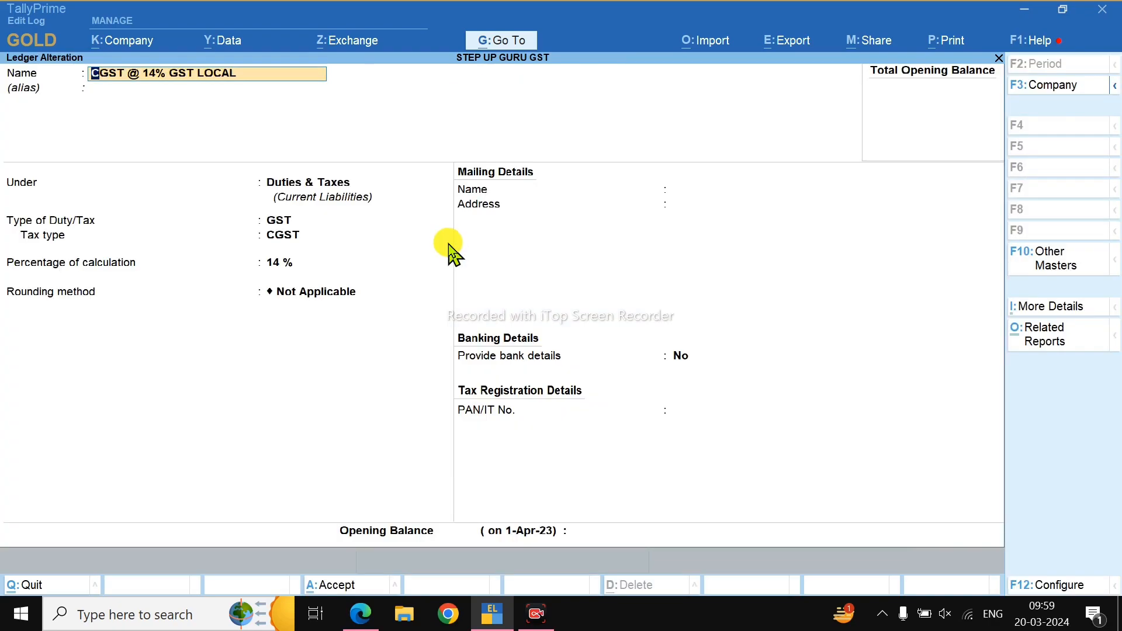
pyautogui.press('Escape')
pyautogui.press('y')
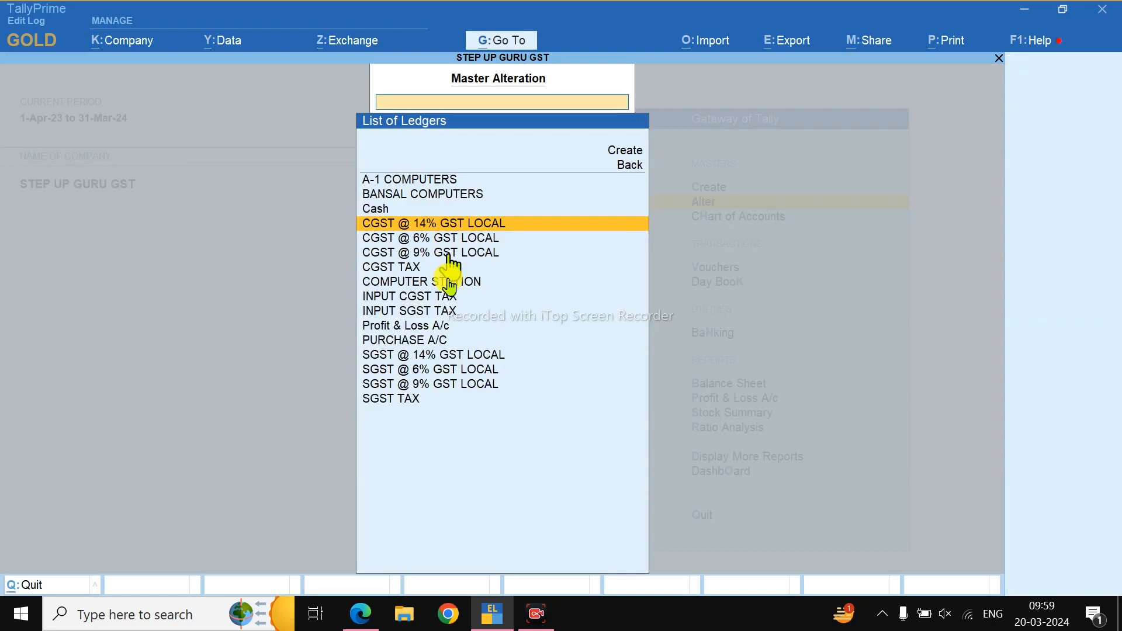
# Go through the SGST @ 14%, SGST @ 6% and SGST @ 9% GST LOCAL ledgers in the ledger list
pyautogui.click(419, 358)
pyautogui.click(441, 372)
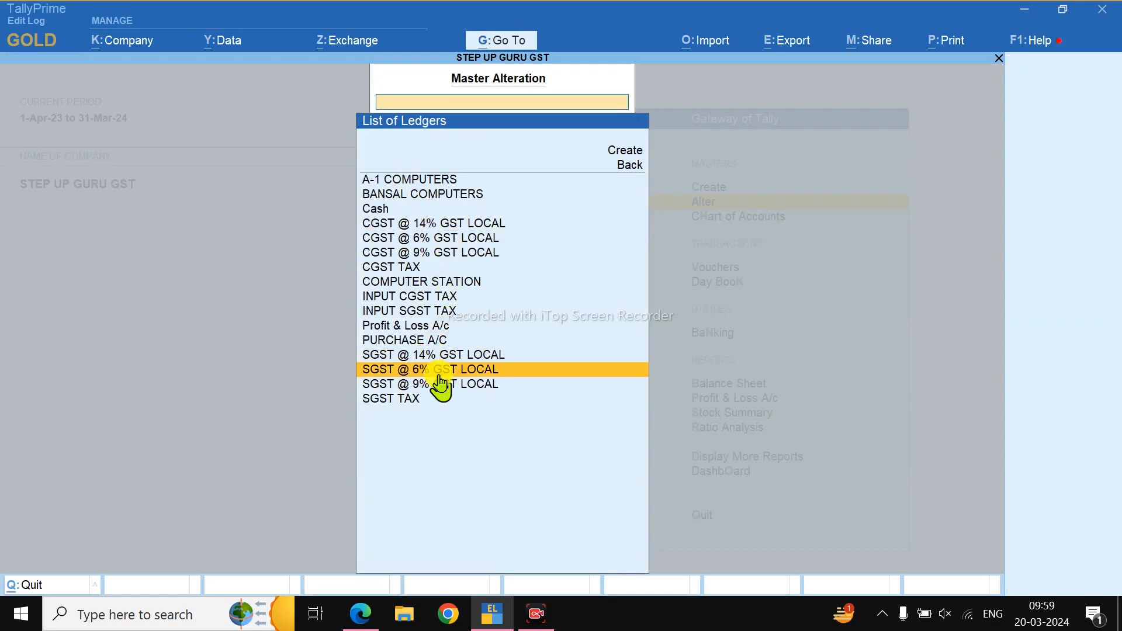
pyautogui.click(433, 387)
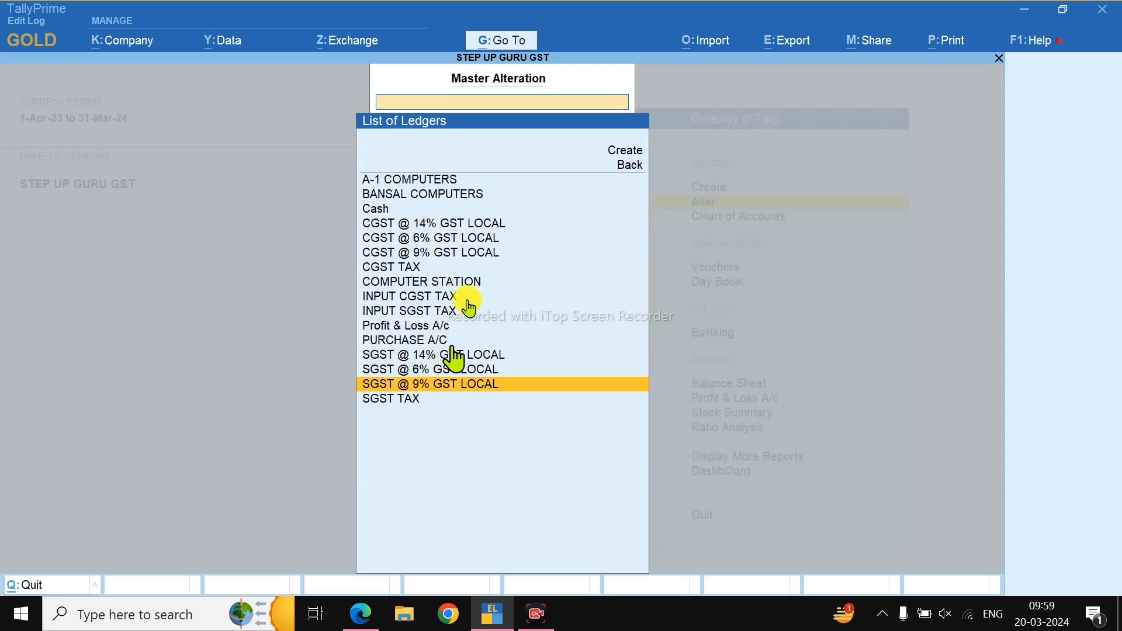
# Open the CGST @ 14% GST LOCAL ledger, confirm GST as duty type and CGST as tax type, and save it
pyautogui.click(430, 225)
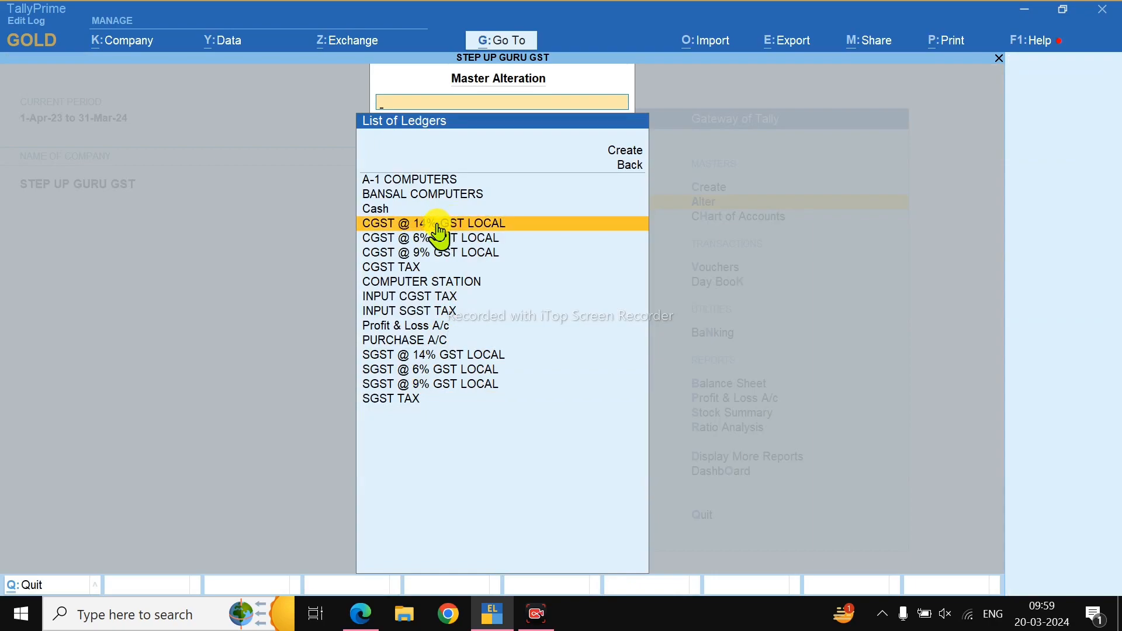
pyautogui.click(437, 224)
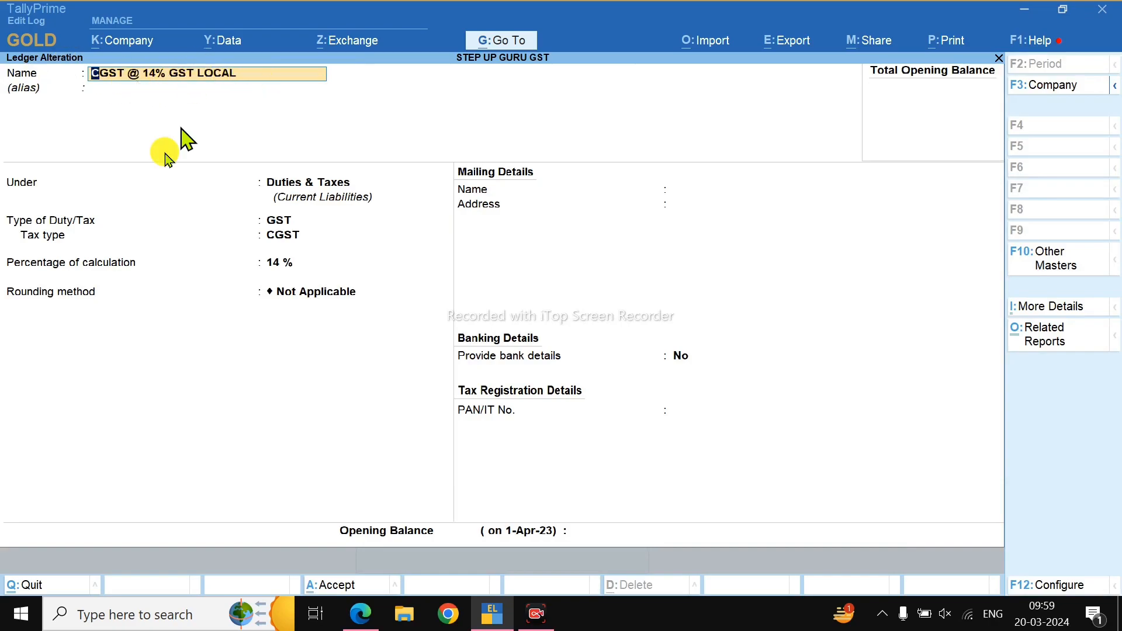
pyautogui.click(280, 222)
pyautogui.press('Return')
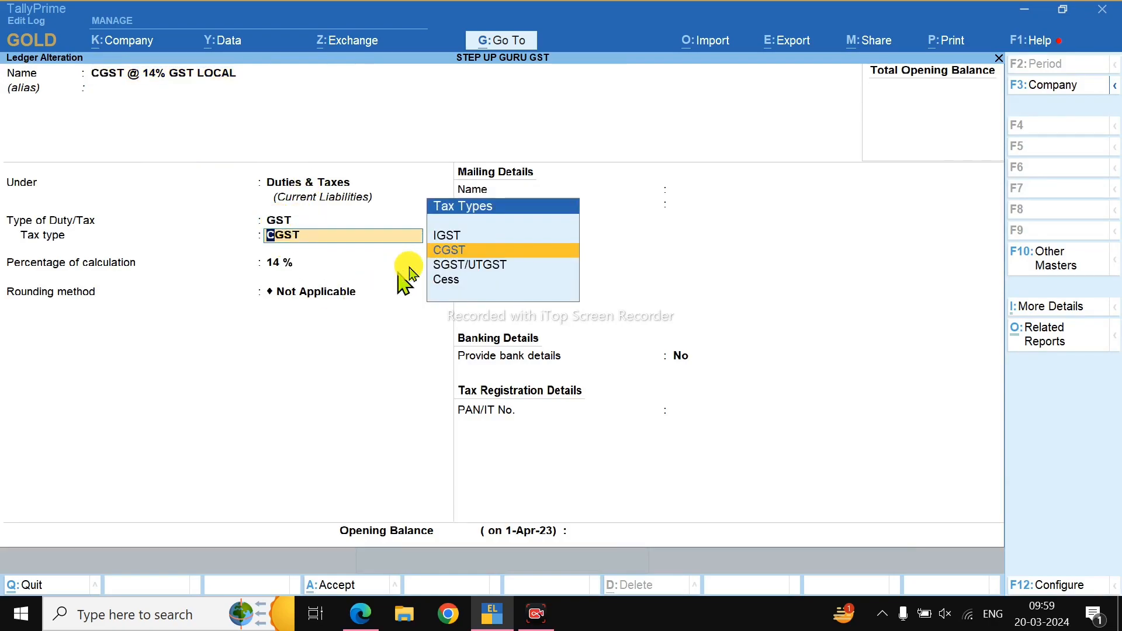
pyautogui.click(448, 251)
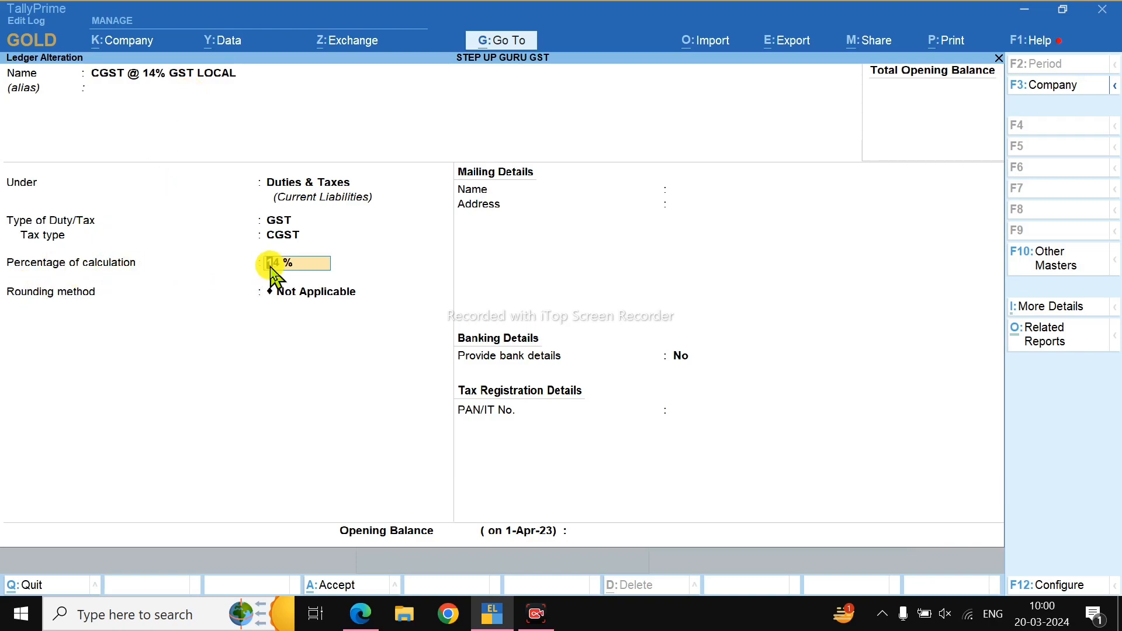
pyautogui.hotkey('ctrl', 'a')
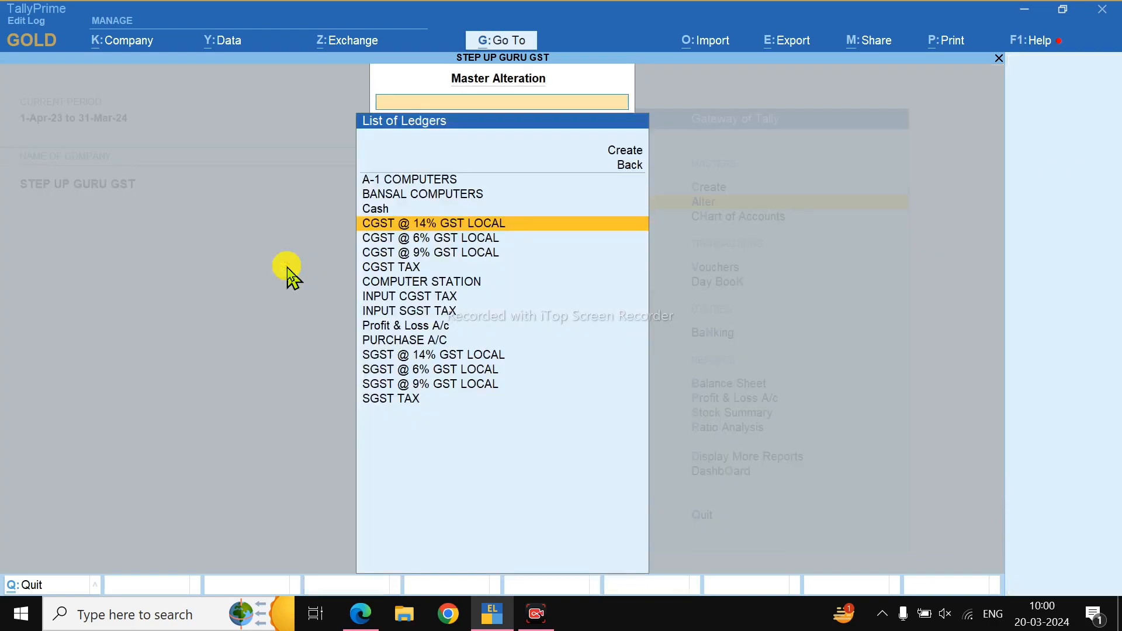
# Open the CGST @ 6% and CGST @ 9% GST LOCAL ledgers in turn to check their tax type and percentage of calculation
pyautogui.press('Down')
pyautogui.press('Return')
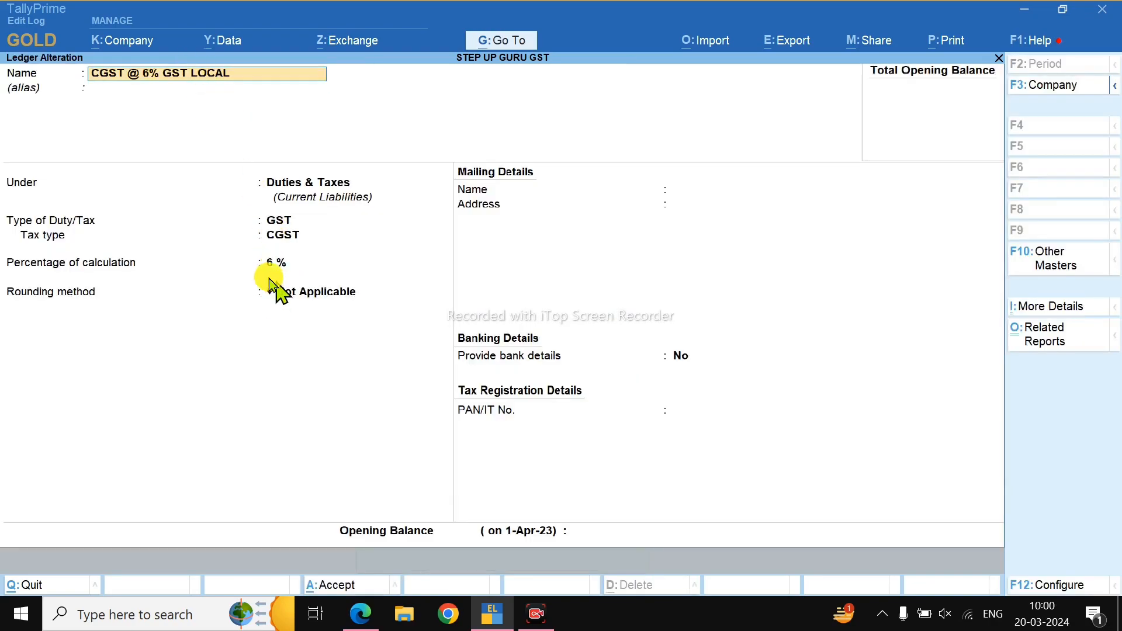
pyautogui.hotkey('ctrl', 'a')
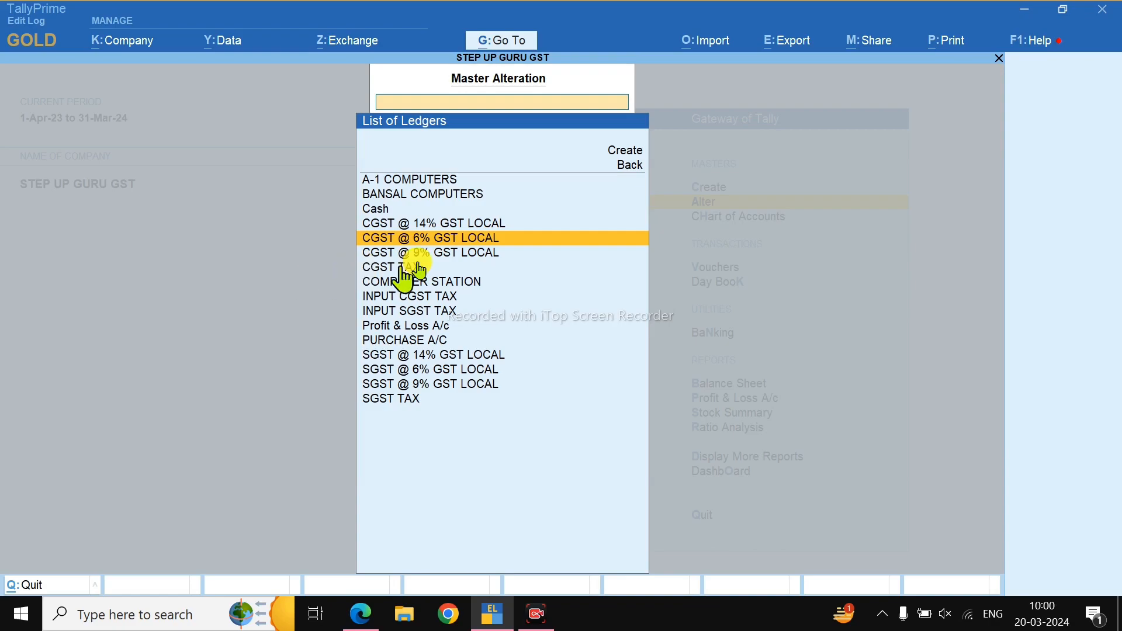
pyautogui.press('Down')
pyautogui.press('Return')
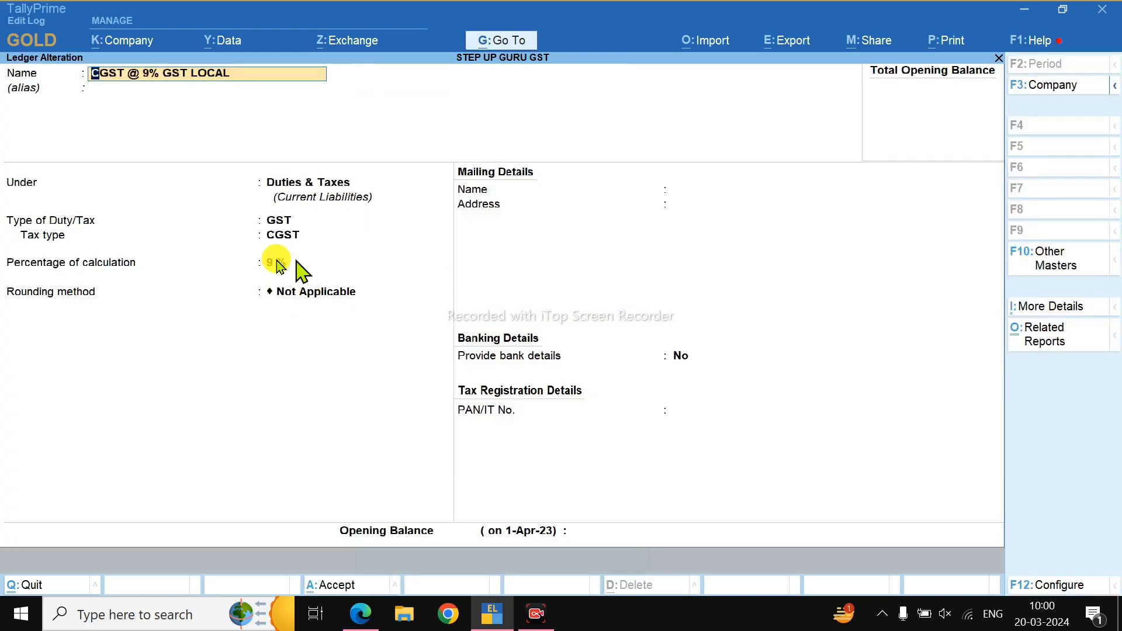
pyautogui.press('Escape')
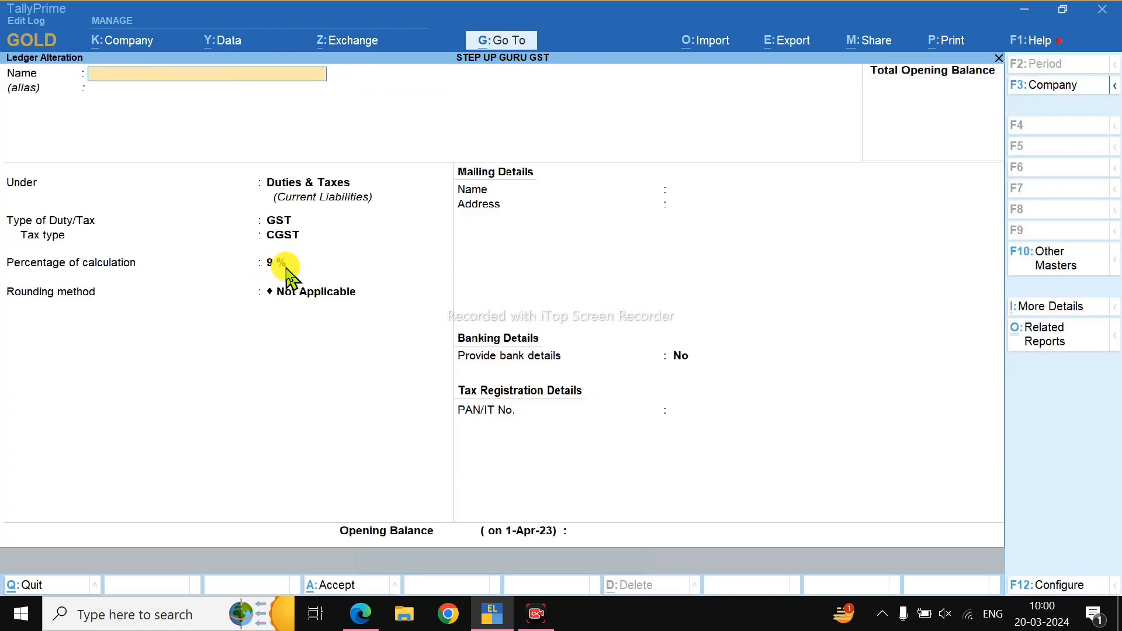
pyautogui.press('Escape')
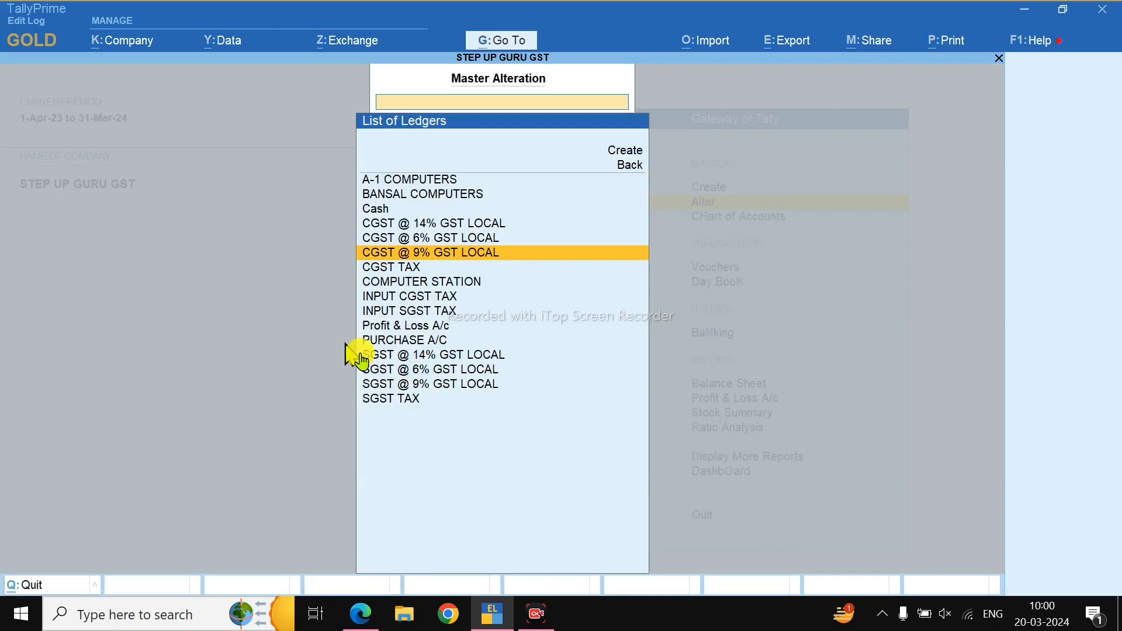
# Open the SGST @ 14% and SGST @ 6% GST LOCAL ledgers in turn to check their percentage of calculation, quitting without changes
pyautogui.click(398, 356)
pyautogui.press('Return')
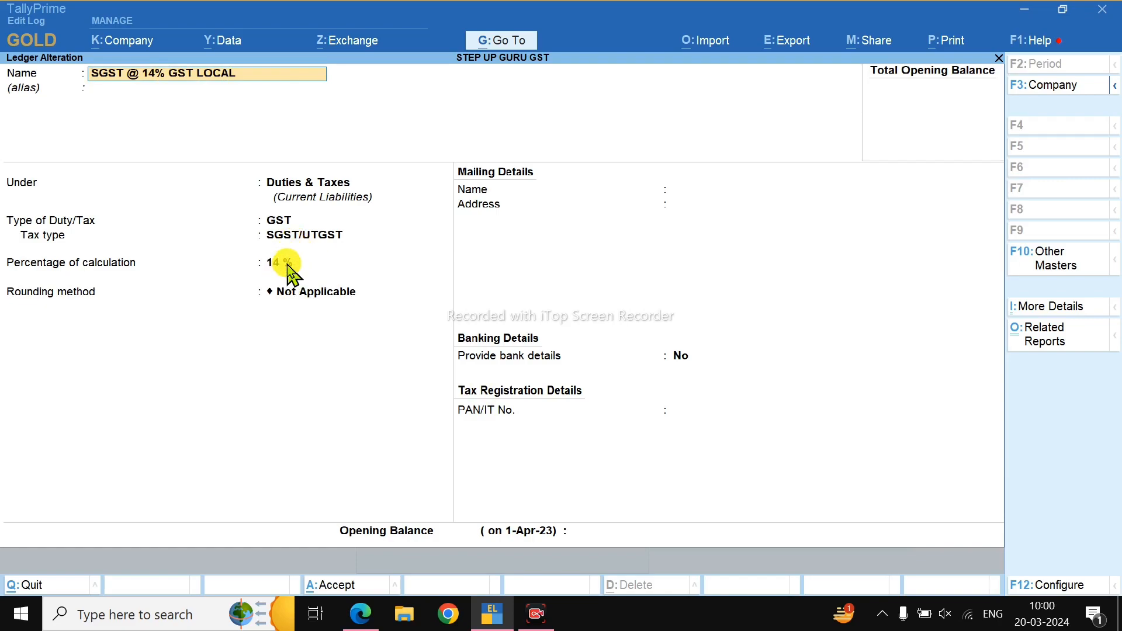
pyautogui.press('BackSpace')
pyautogui.press('Escape')
pyautogui.press('y')
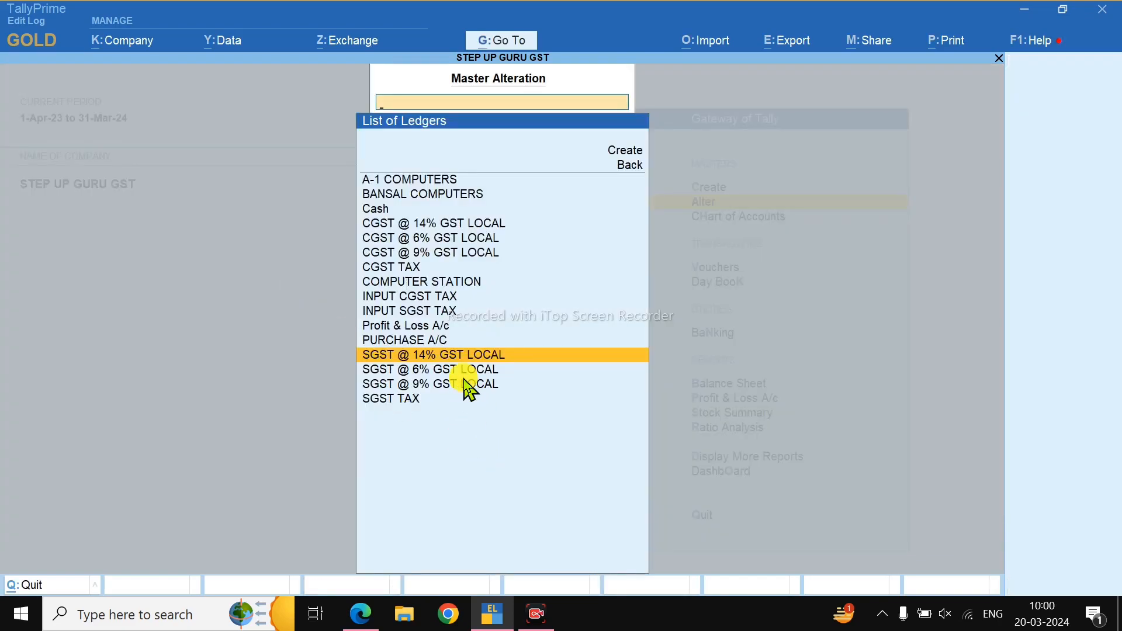
pyautogui.press('Return')
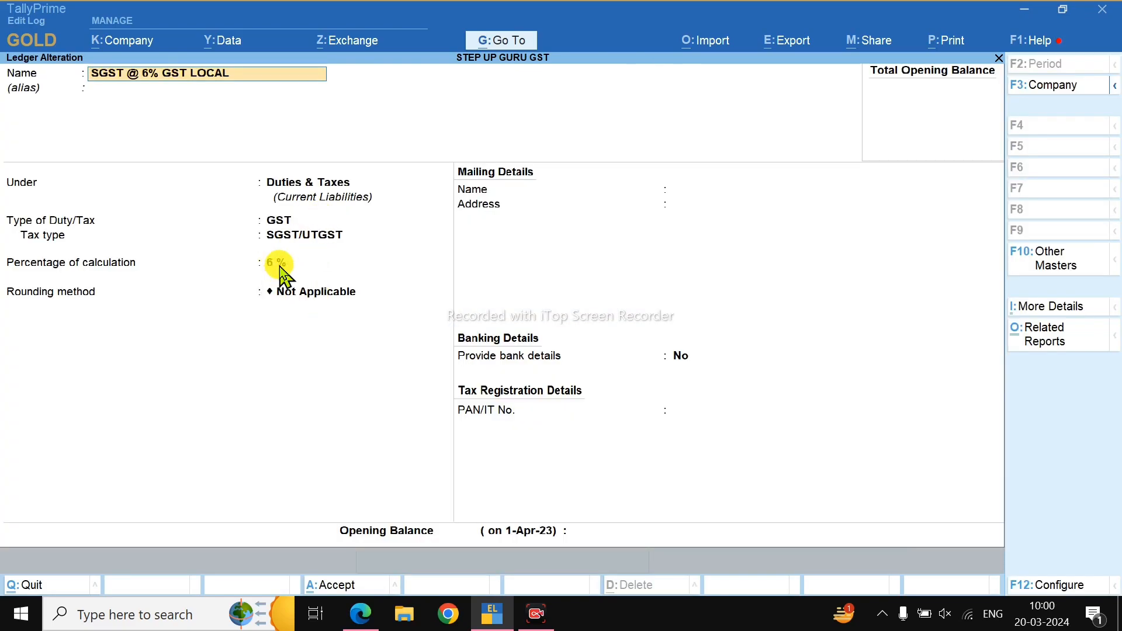
pyautogui.press('Escape')
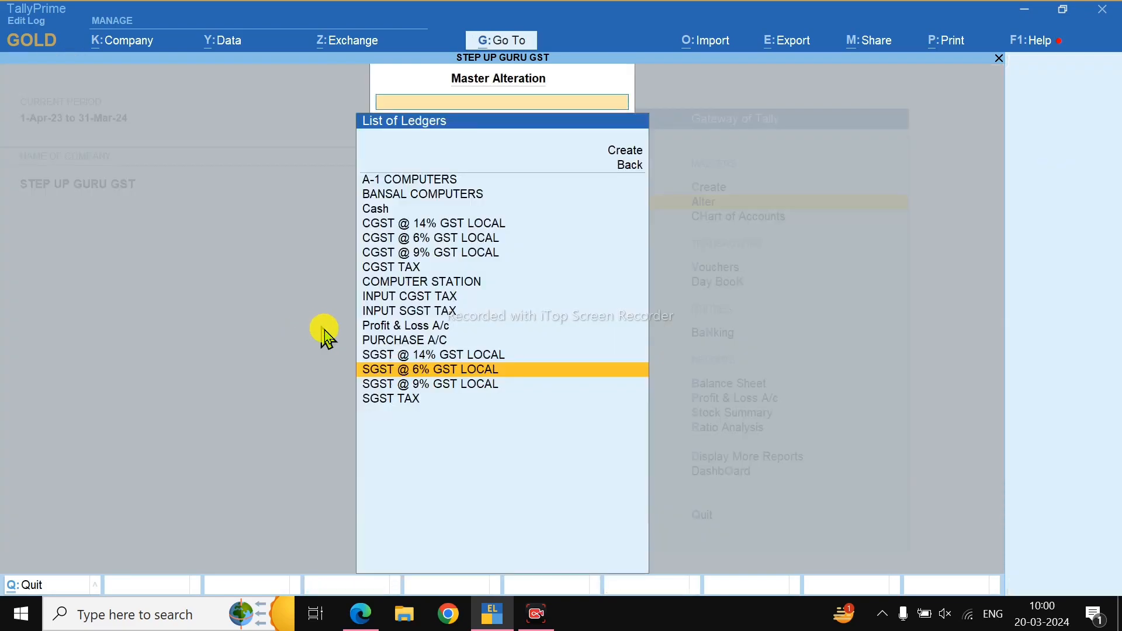
# Check the percentage of calculation in the SGST @ 9% GST LOCAL ledger and return to the Gateway of Tally
pyautogui.click(431, 393)
pyautogui.press('Escape')
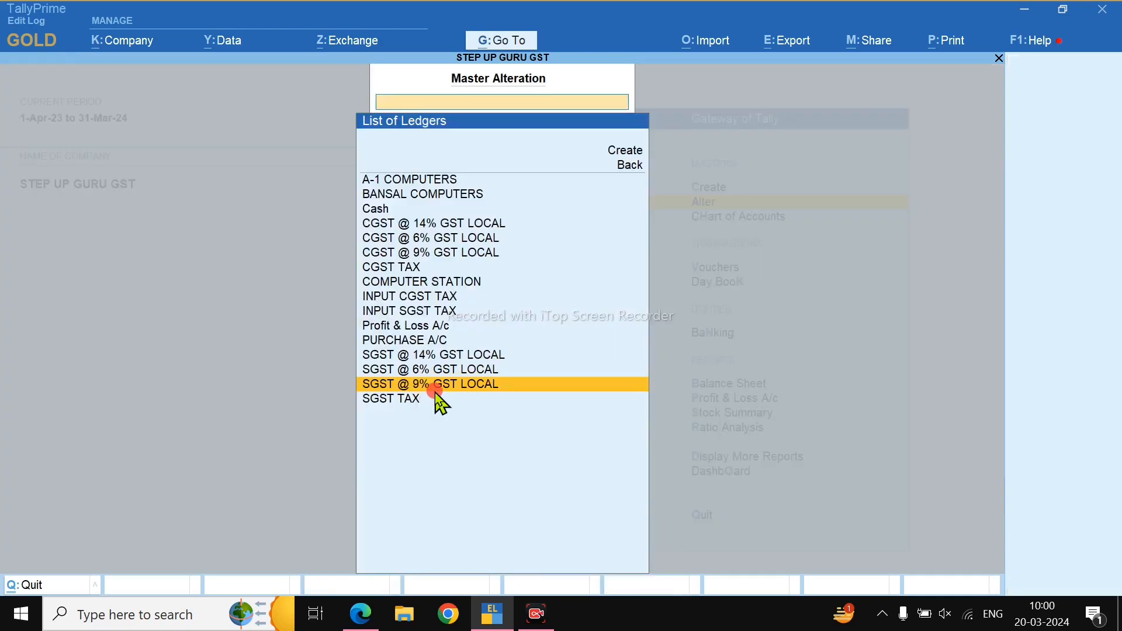
pyautogui.click(431, 391)
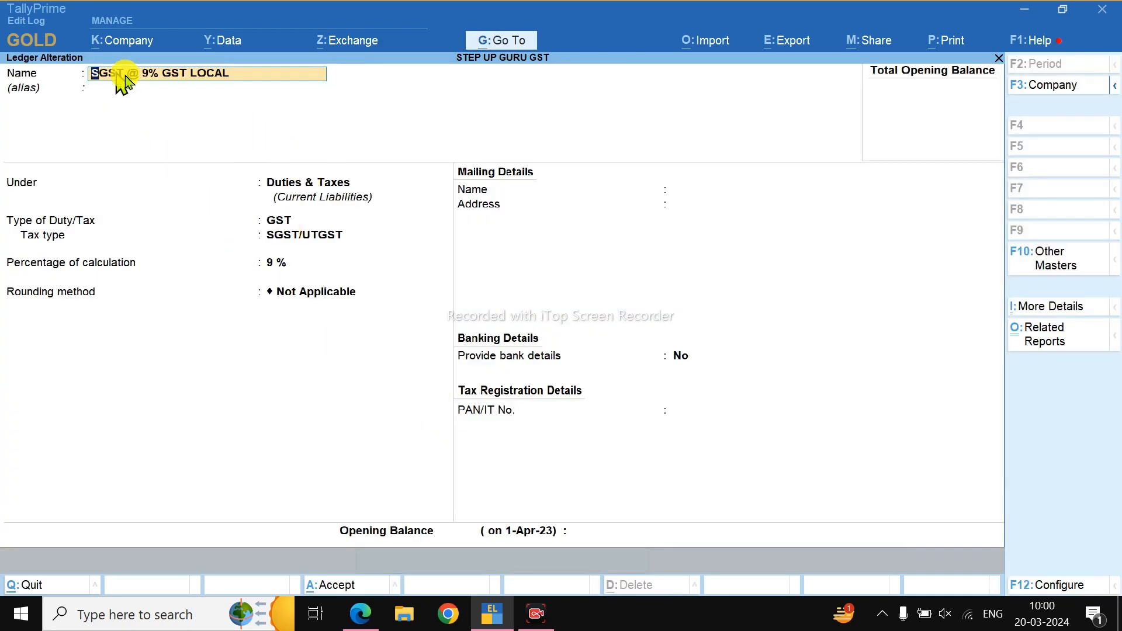
pyautogui.press('BackSpace')
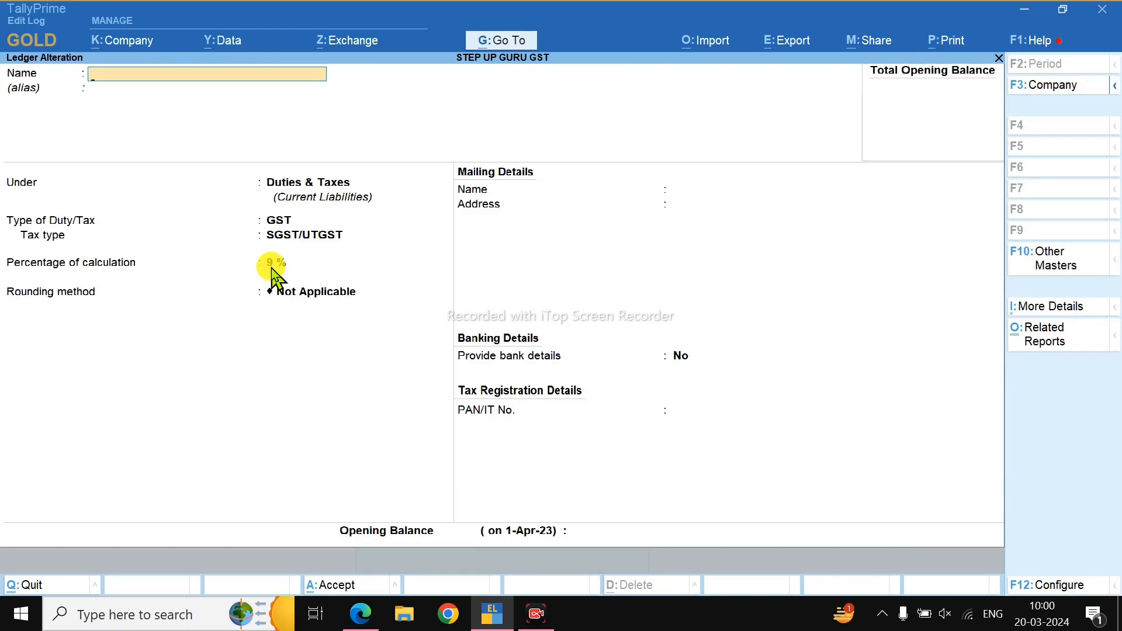
pyautogui.press('Escape')
pyautogui.press('Escape')
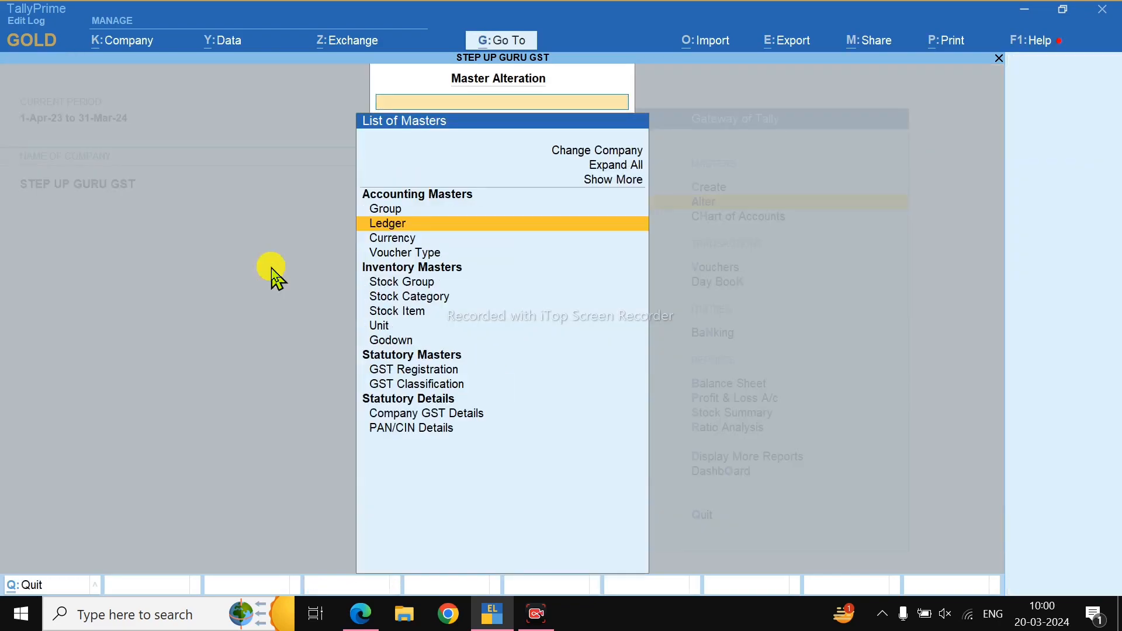
pyautogui.press('Escape')
pyautogui.press('Up')
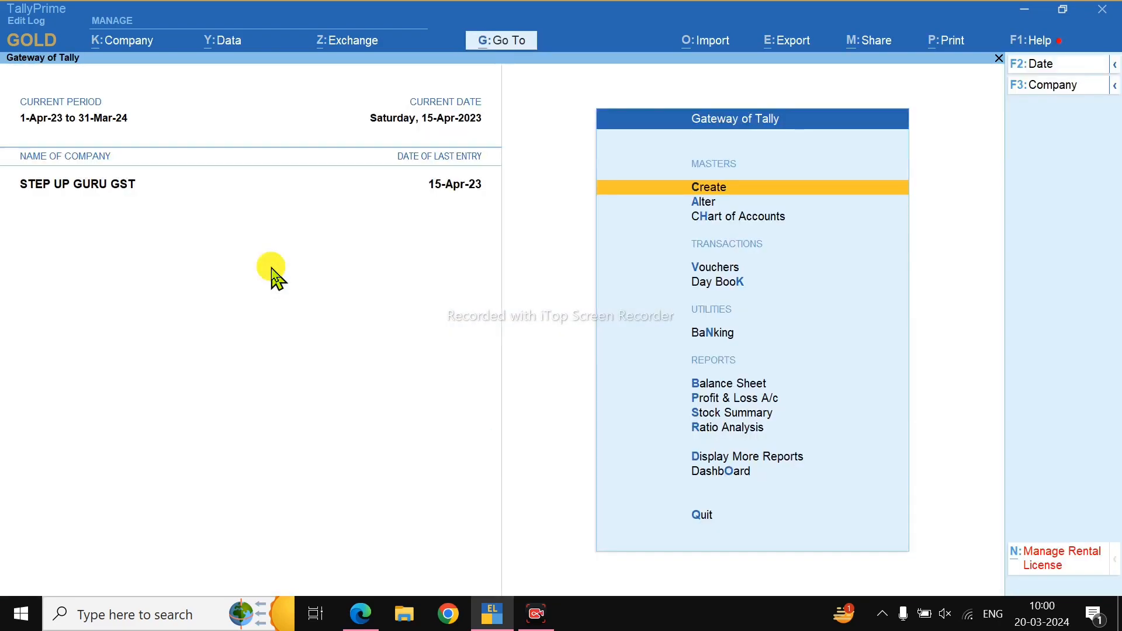
# Open the Purchase Register and drill down through April to purchase voucher No. 1 from BANSAL COMPUTERS
pyautogui.press('d')
pyautogui.press('a')
pyautogui.press('p')
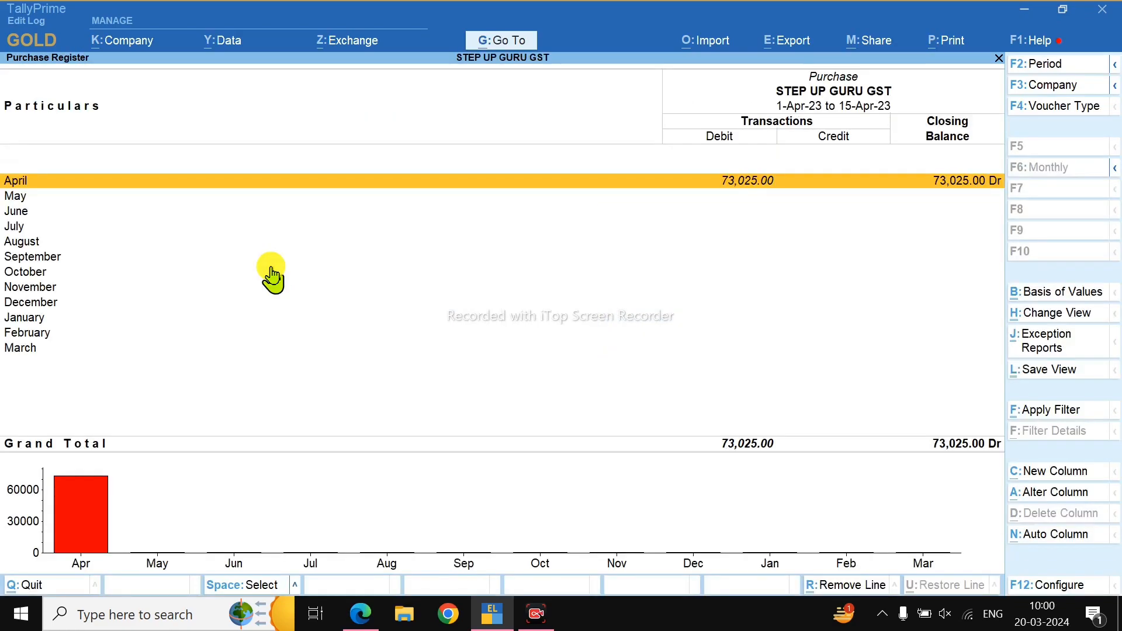
pyautogui.hotkey('alt', 'F2')
pyautogui.press('Escape')
pyautogui.press('Return')
pyautogui.press('Return')
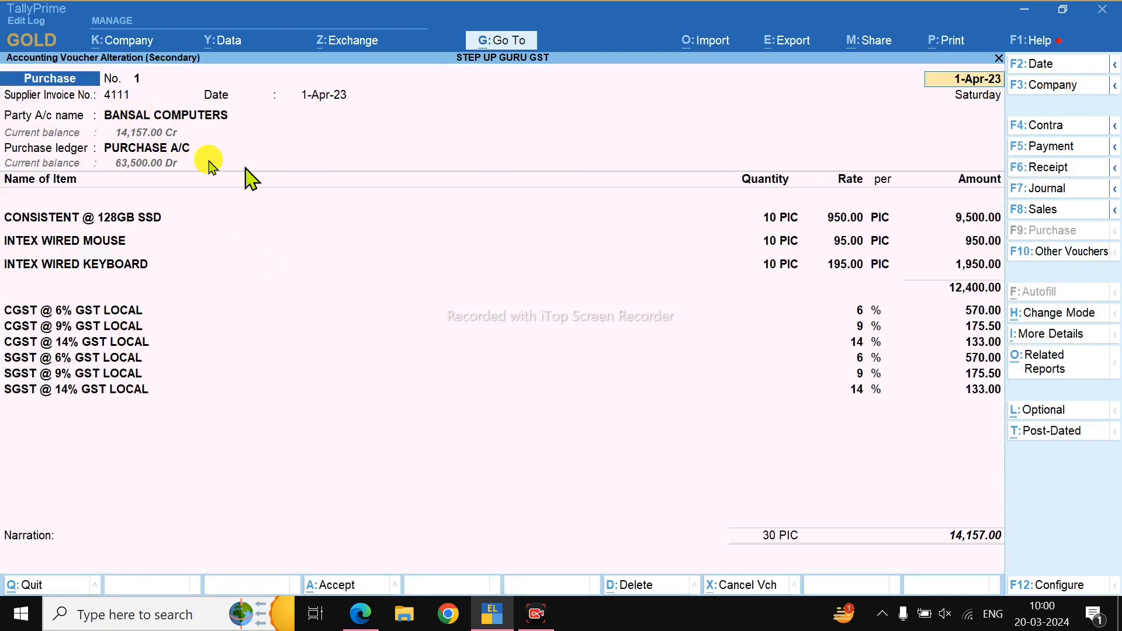
# Open the voucher's PURCHASE A/C ledger for alteration, keeping the ledger type Not Applicable and GST applicability Applicable
pyautogui.click(149, 148)
pyautogui.hotkey('ctrl', 'Return')
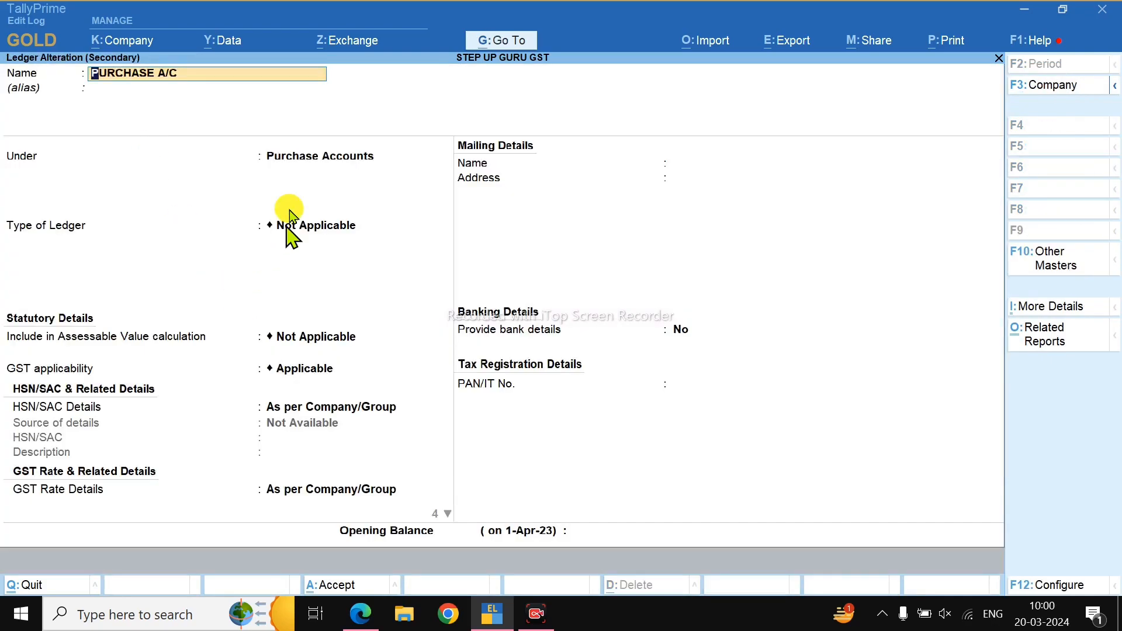
pyautogui.click(295, 160)
pyautogui.press('Return')
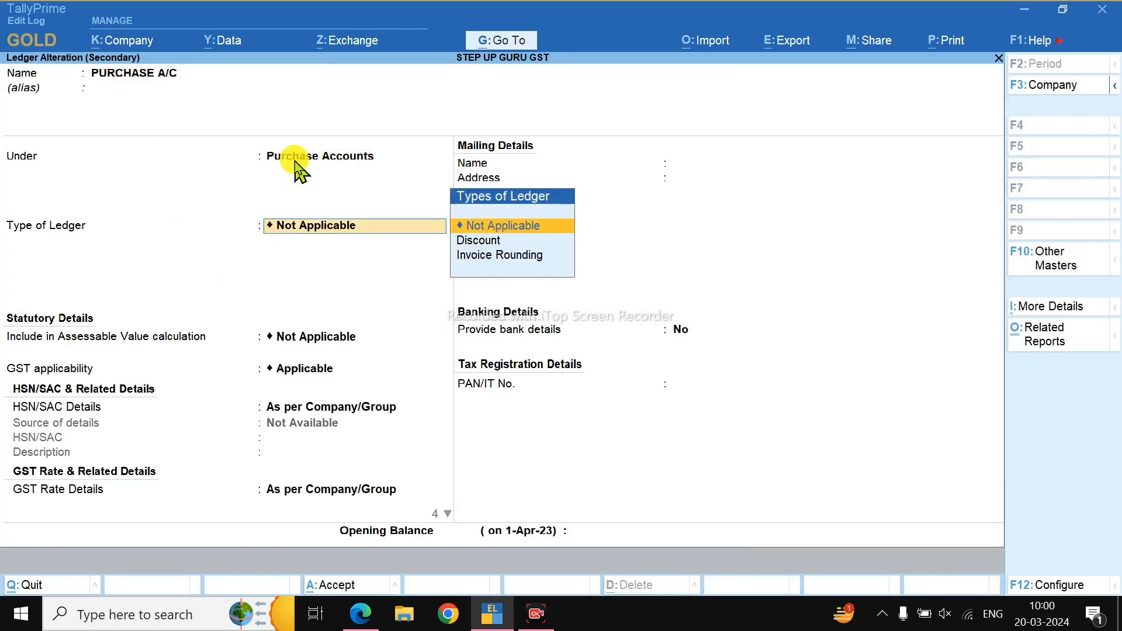
pyautogui.press('Return')
pyautogui.press('Return')
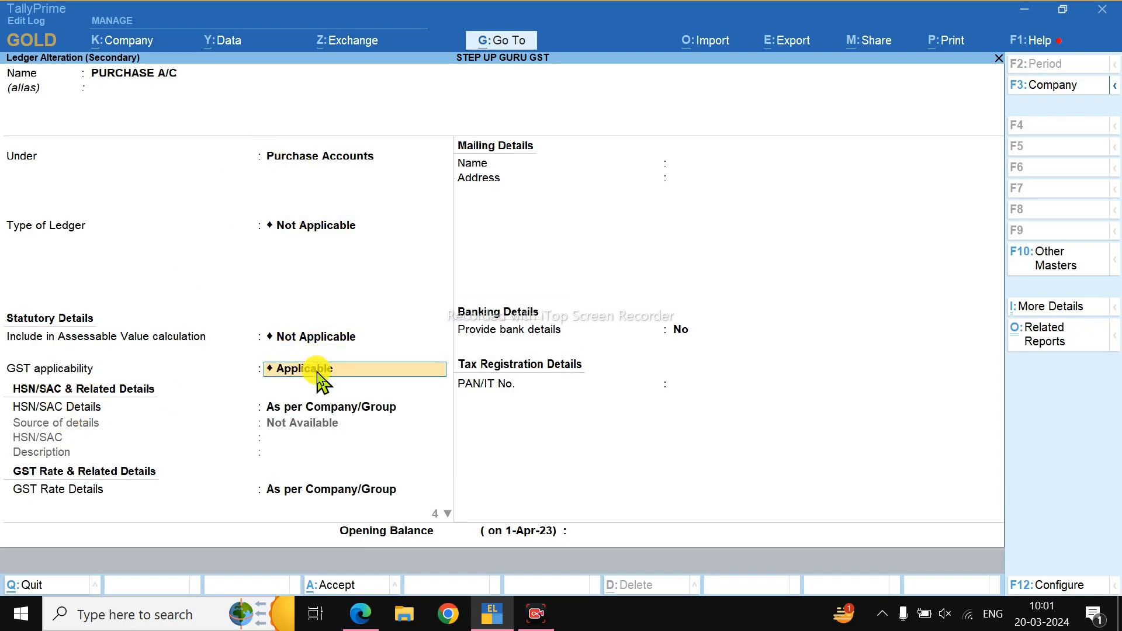
pyautogui.press('Return')
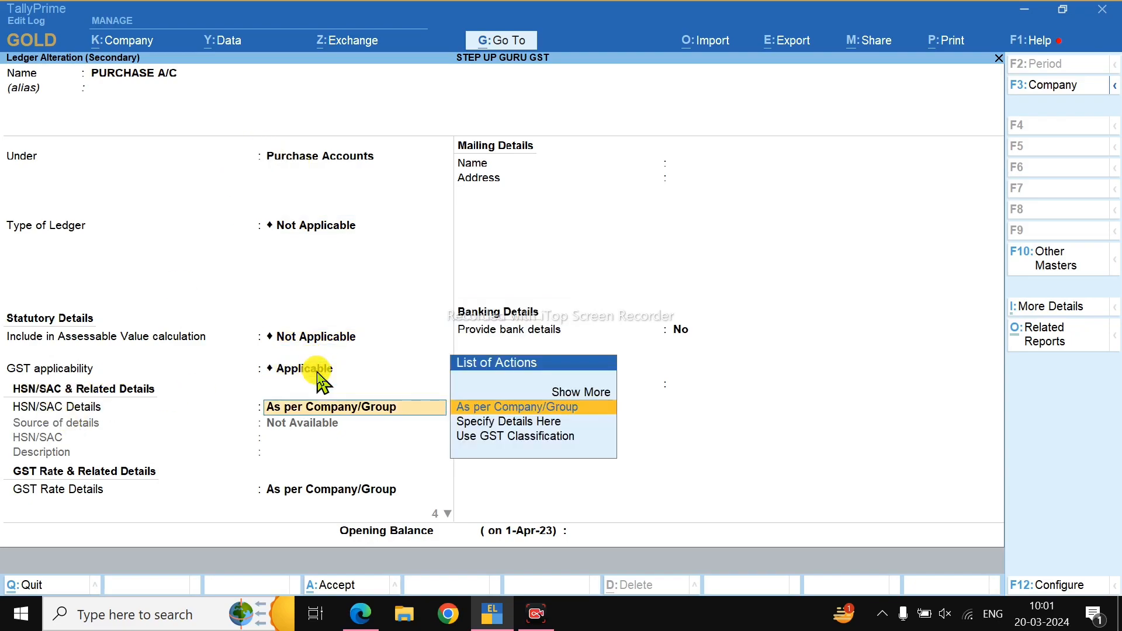
# Keep HSN/SAC and GST rate details As per Company/Group and the type of supply Goods, and save the purchase ledger
pyautogui.click(501, 410)
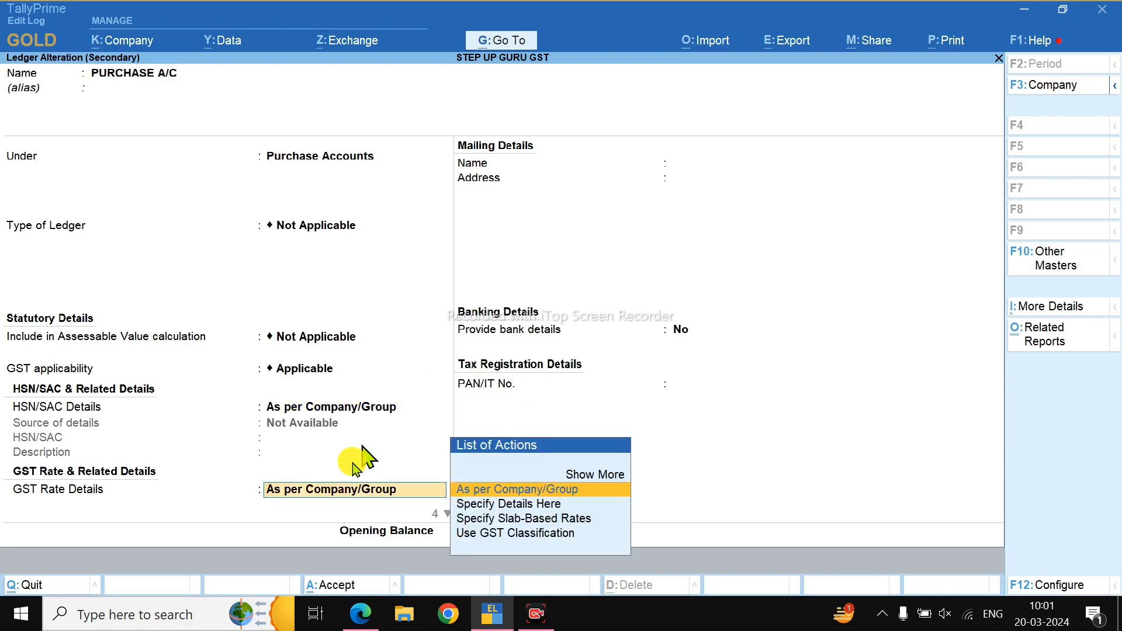
pyautogui.click(547, 488)
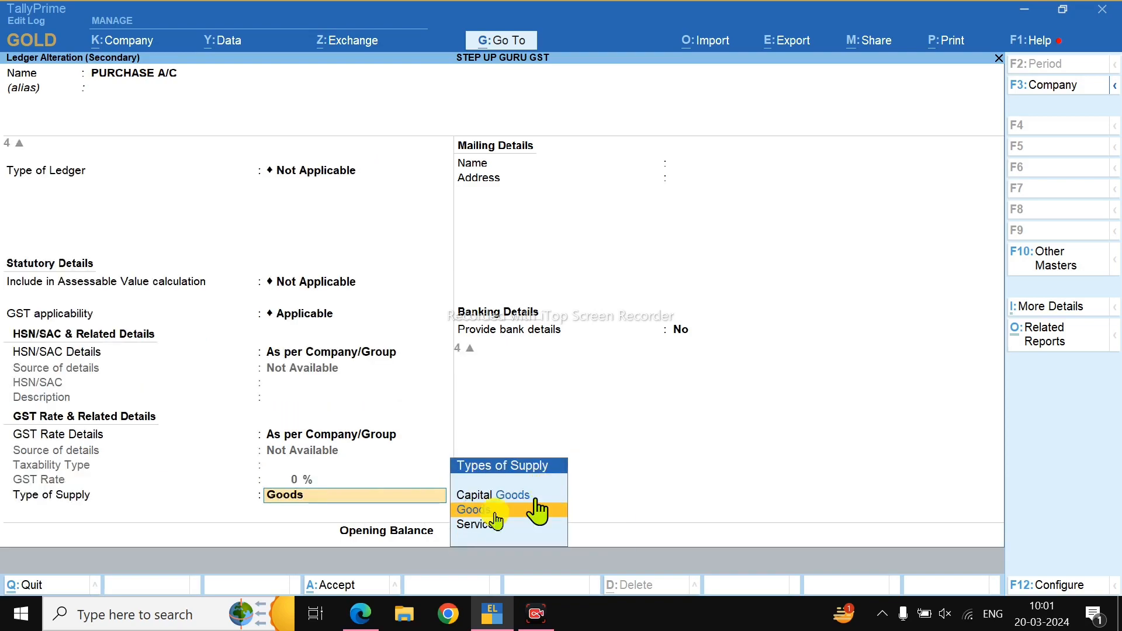
pyautogui.press('Return')
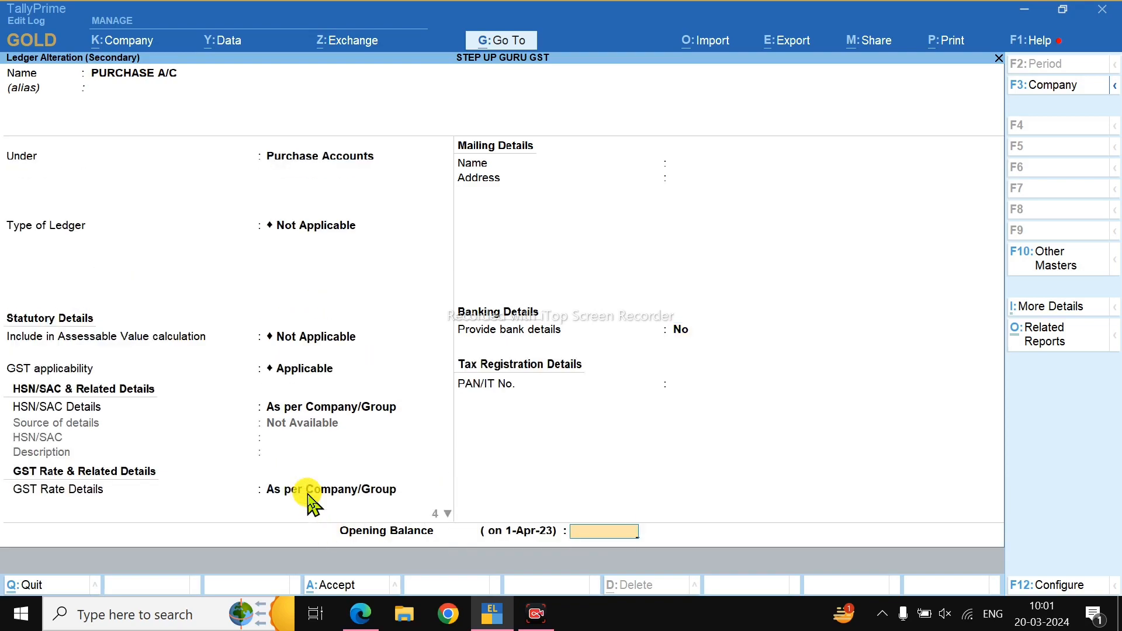
pyautogui.press('Return')
pyautogui.press('Return')
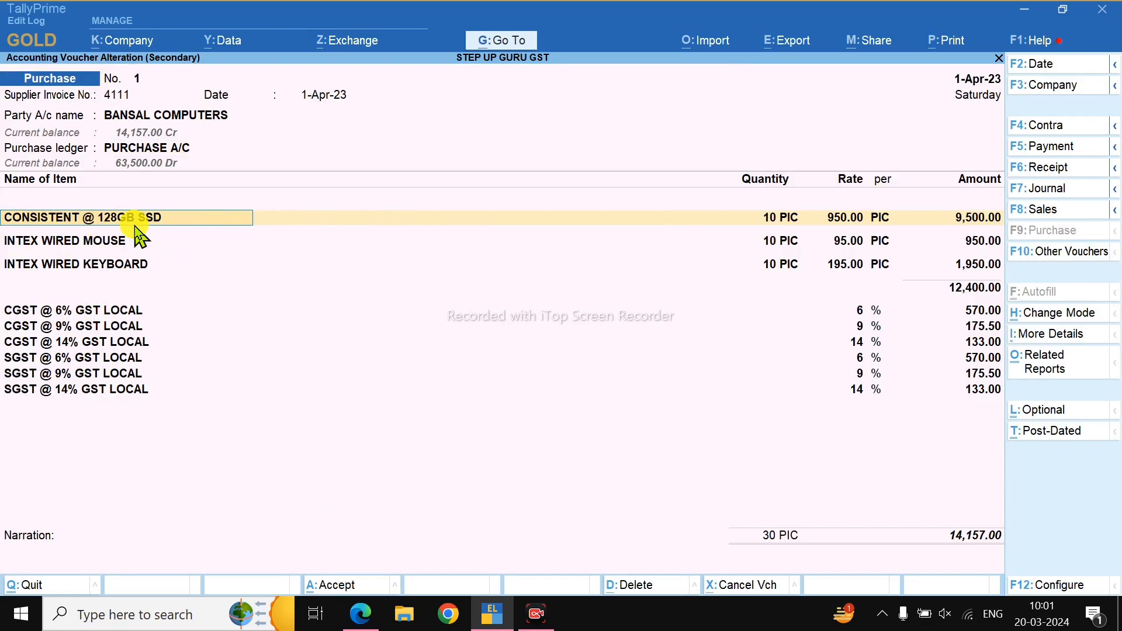
# From the CONSISTENT @ 128GB SSD item, open its SSD stock group to review the HSN/SAC and GST rate details, and accept it
pyautogui.hotkey('ctrl', 'Return')
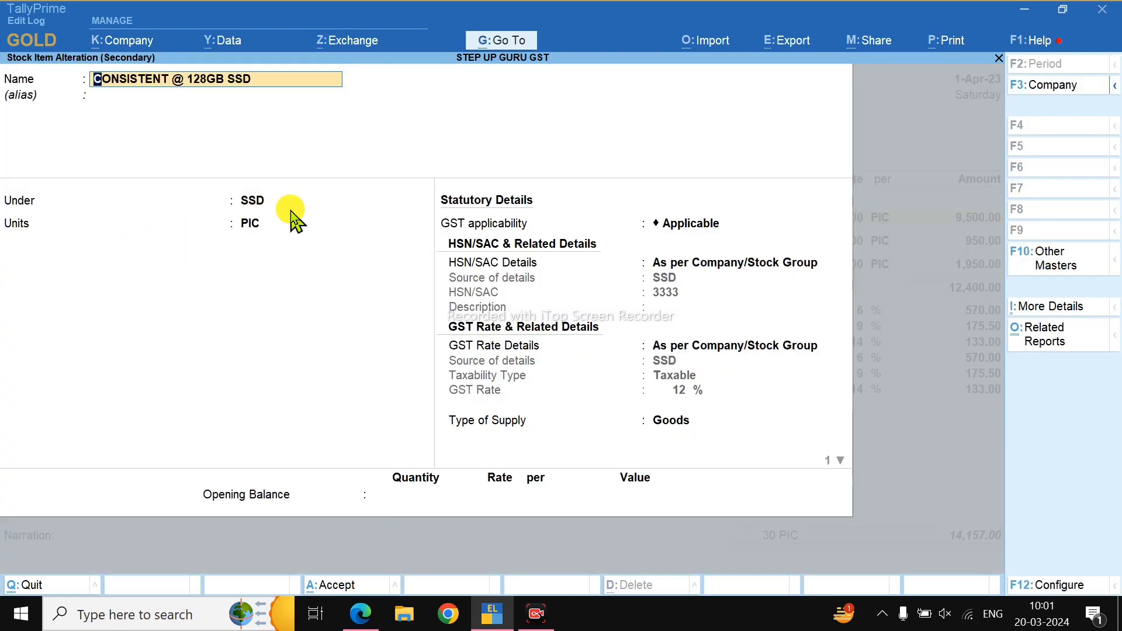
pyautogui.click(258, 204)
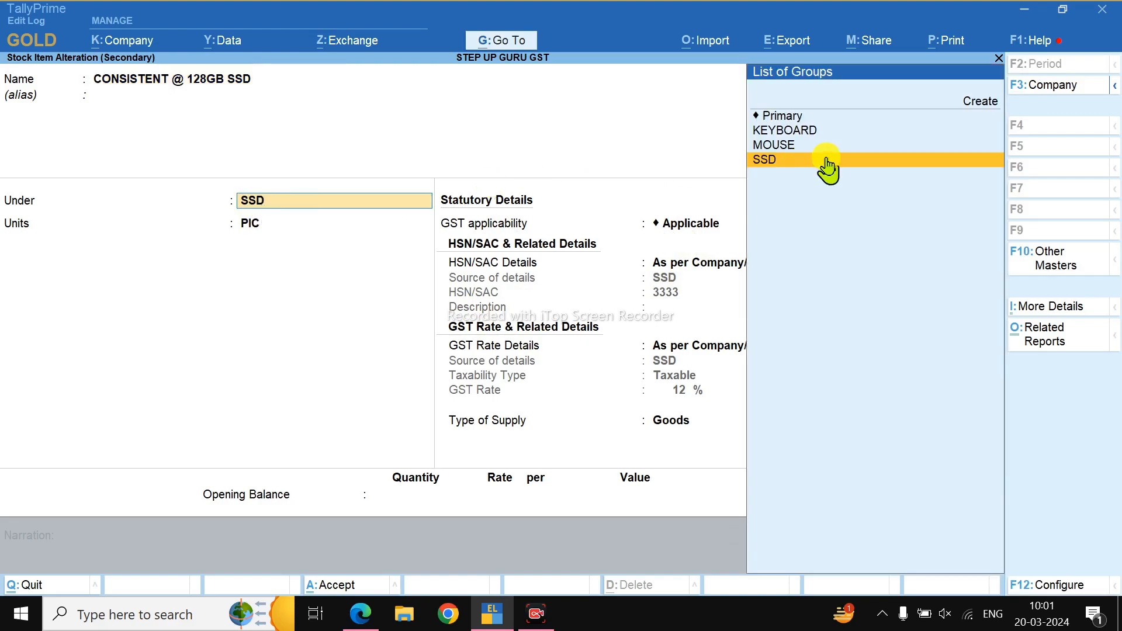
pyautogui.hotkey('ctrl', 'Return')
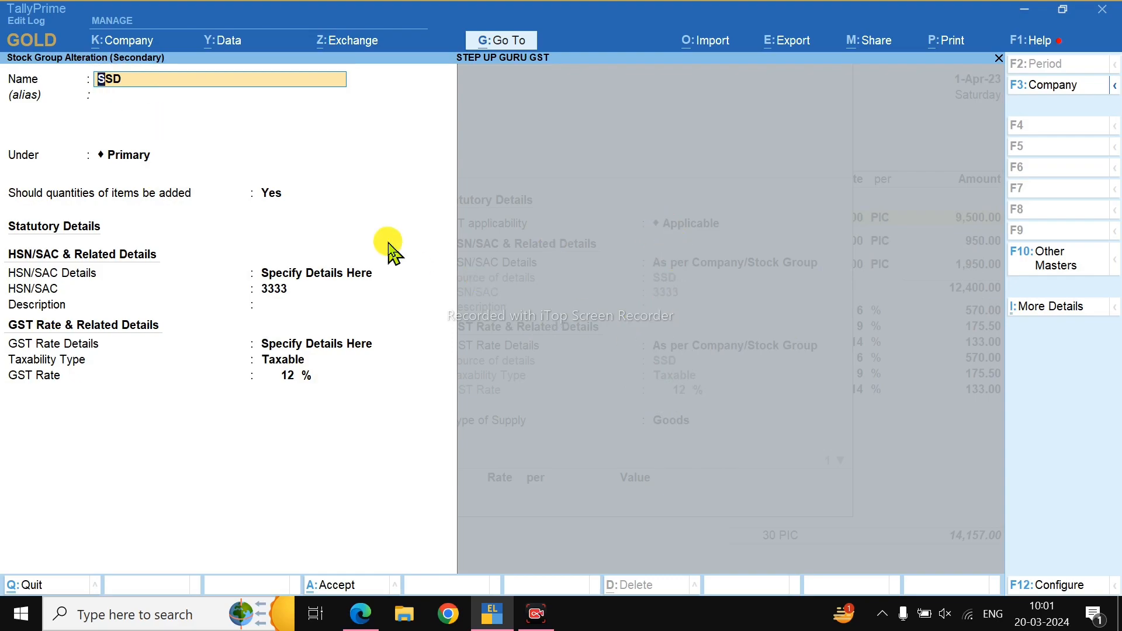
pyautogui.hotkey('ctrl', 'a')
pyautogui.press('Return')
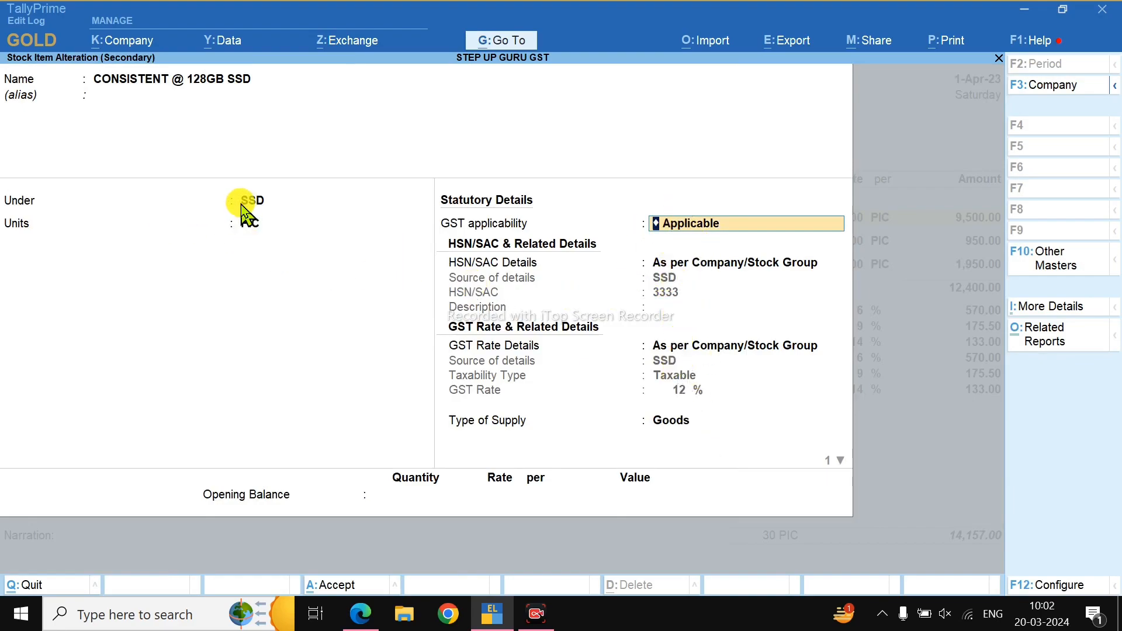
# Keep the CONSISTENT @ 128GB SSD item's statutory details As per Company/Stock Group with Goods as supply type, and save the item
pyautogui.press('Return')
pyautogui.press('Return')
pyautogui.press('Return')
pyautogui.press('Return')
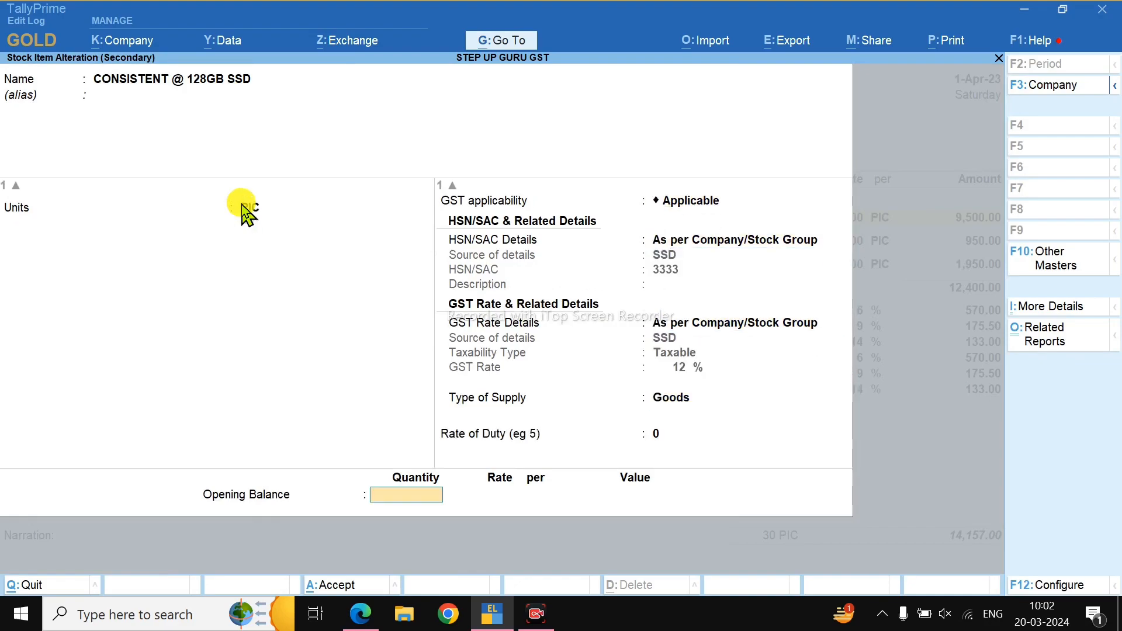
pyautogui.press('Return')
pyautogui.press('Return')
pyautogui.press('Return')
pyautogui.press('Return')
pyautogui.press('Return')
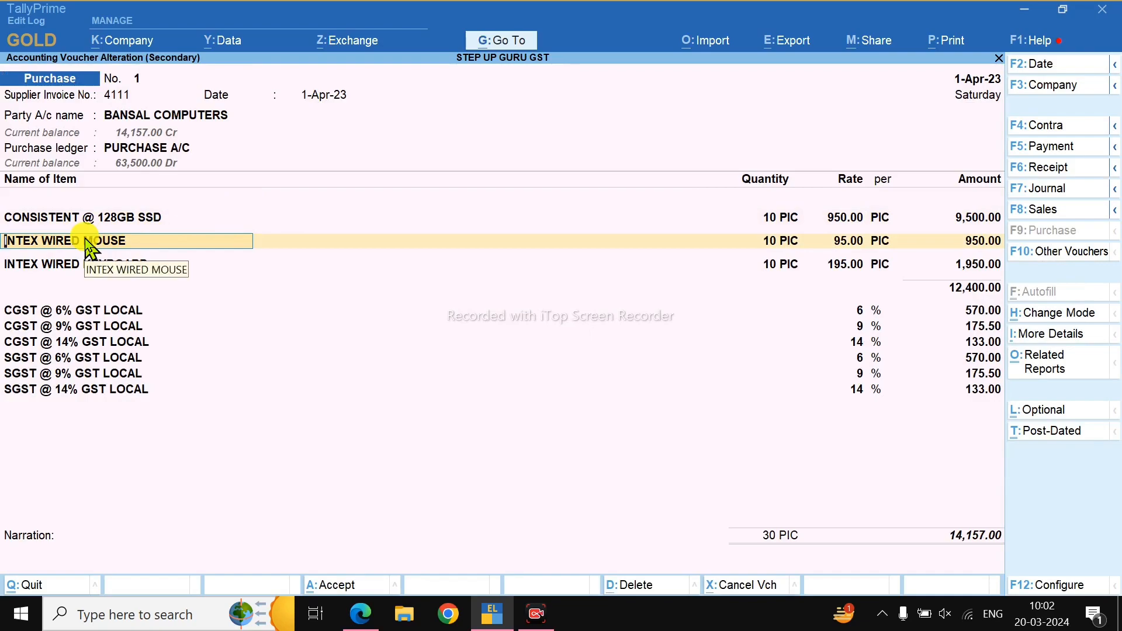
# From the INTEX WIRED MOUSE item, open its MOUSE stock group to review the HSN/SAC and GST rate details, and accept it
pyautogui.hotkey('ctrl', 'Return')
pyautogui.click(267, 203)
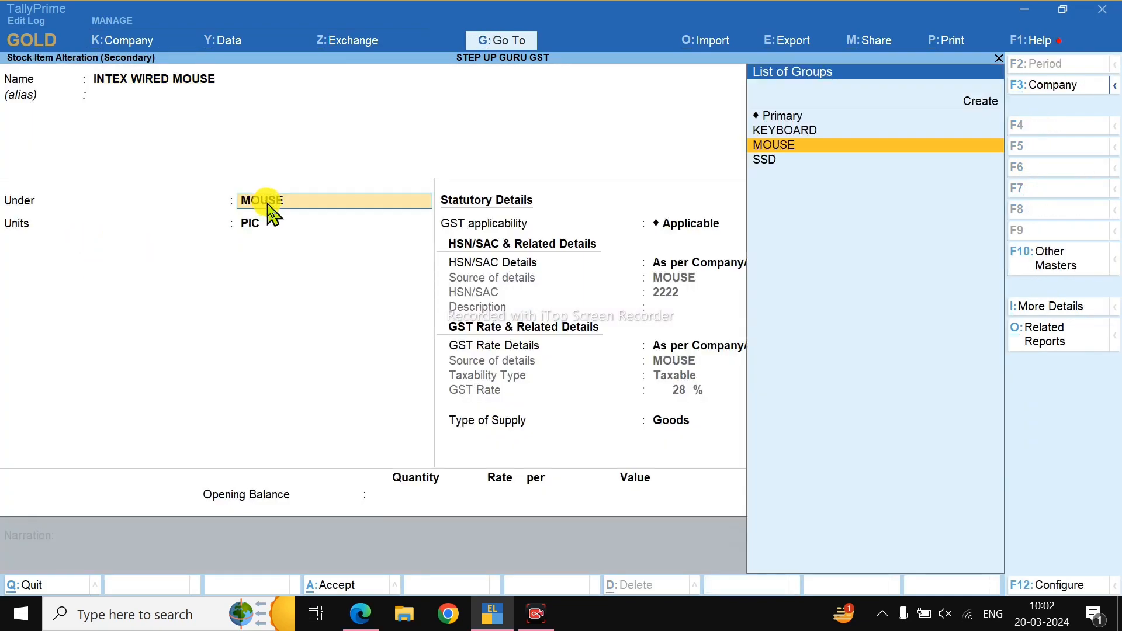
pyautogui.hotkey('ctrl', 'Return')
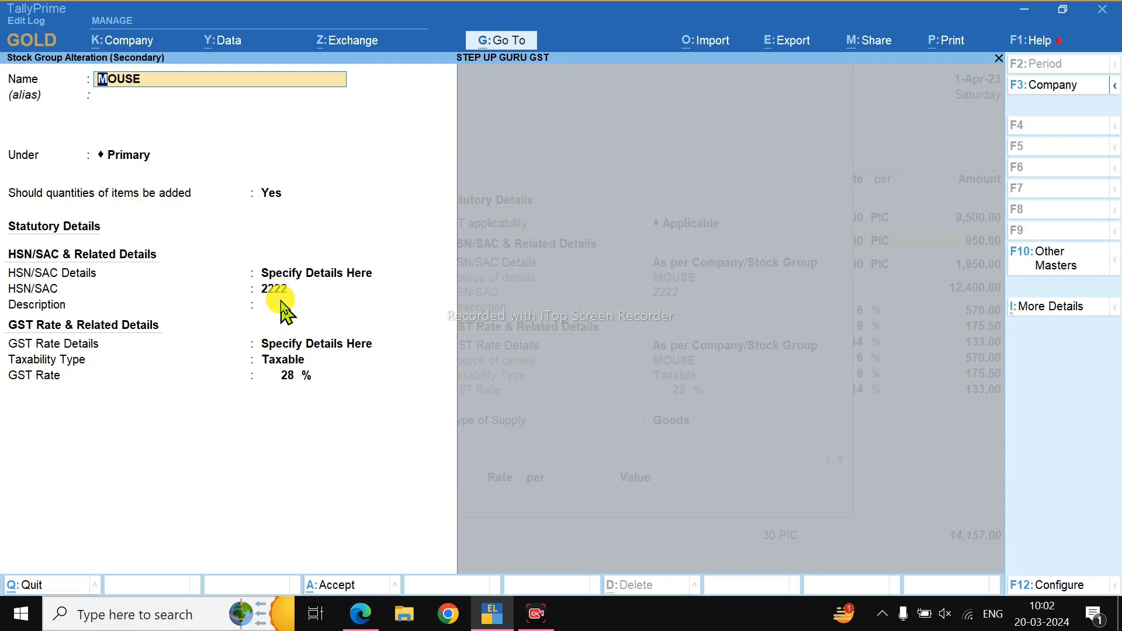
pyautogui.hotkey('ctrl', 'a')
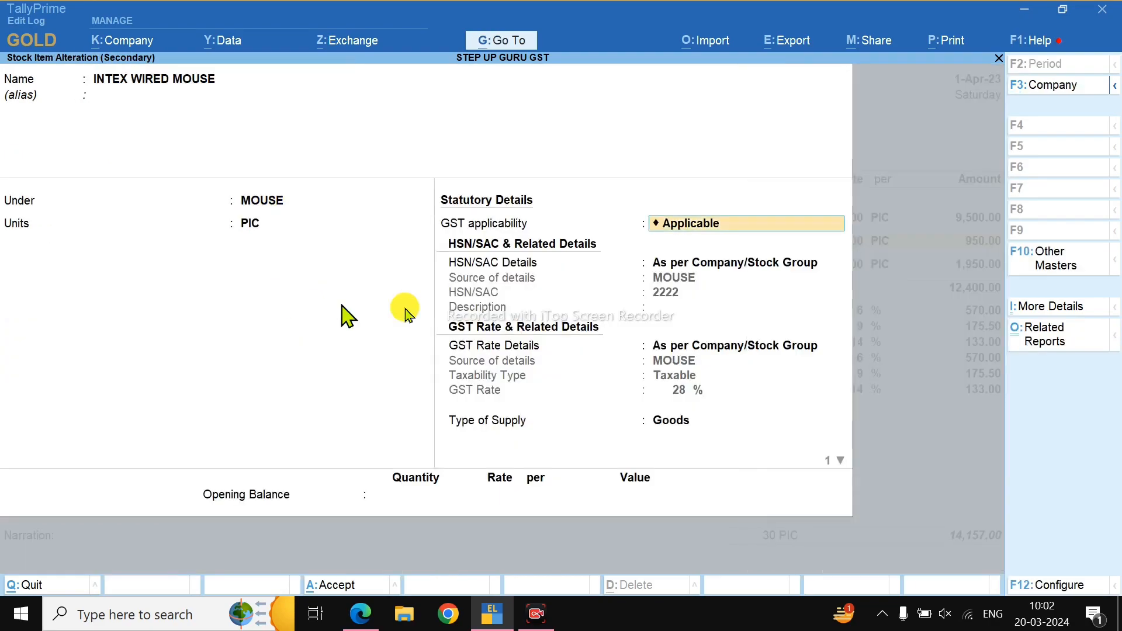
# Keep the INTEX WIRED MOUSE item's GST rate details As per Company/Stock Group with Goods as supply type, and save the item
pyautogui.click(701, 399)
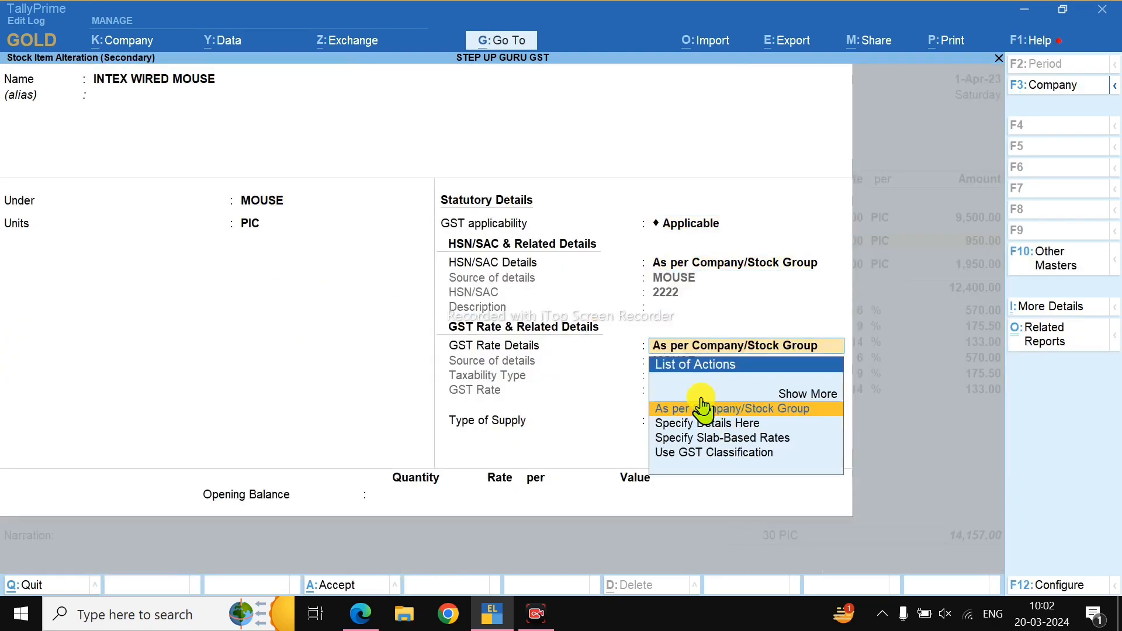
pyautogui.press('Return')
pyautogui.press('Return')
pyautogui.press('Return')
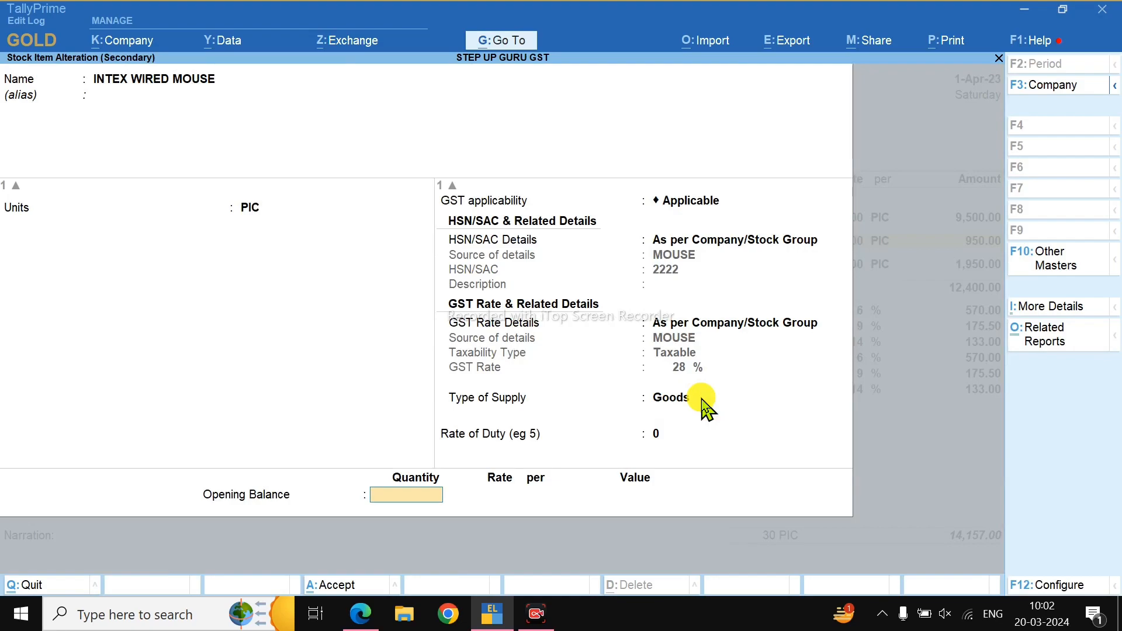
pyautogui.press('Return')
pyautogui.press('Return')
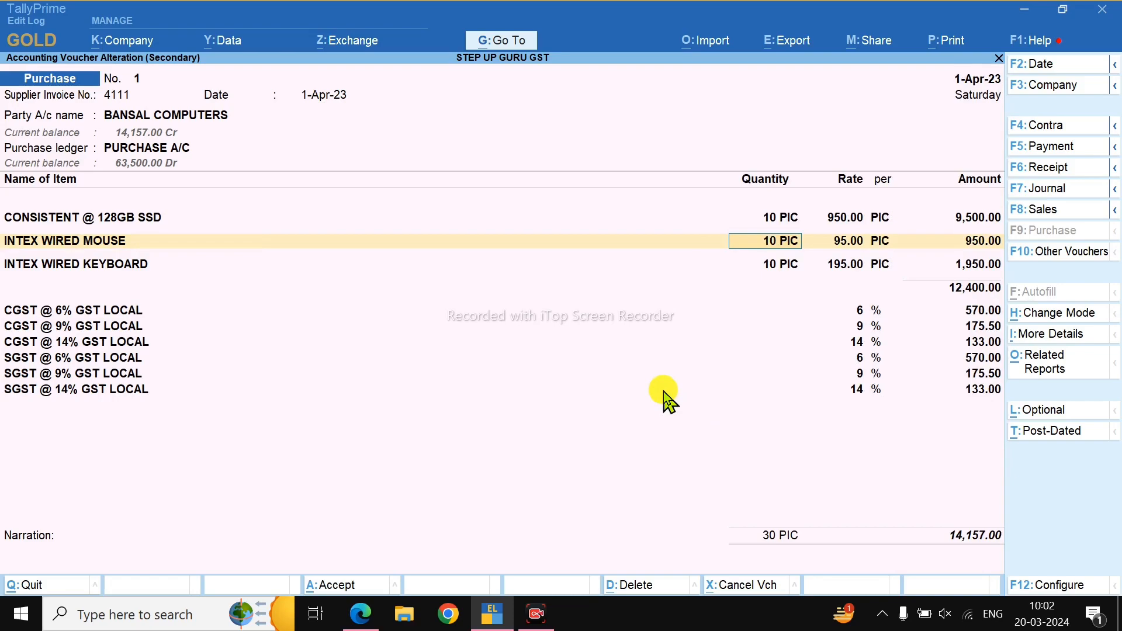
# Open the INTEX WIRED KEYBOARD item and its KEYBOARD stock group to review the HSN/SAC and GST rate details, and accept both
pyautogui.press('Return')
pyautogui.press('Return')
pyautogui.press('Return')
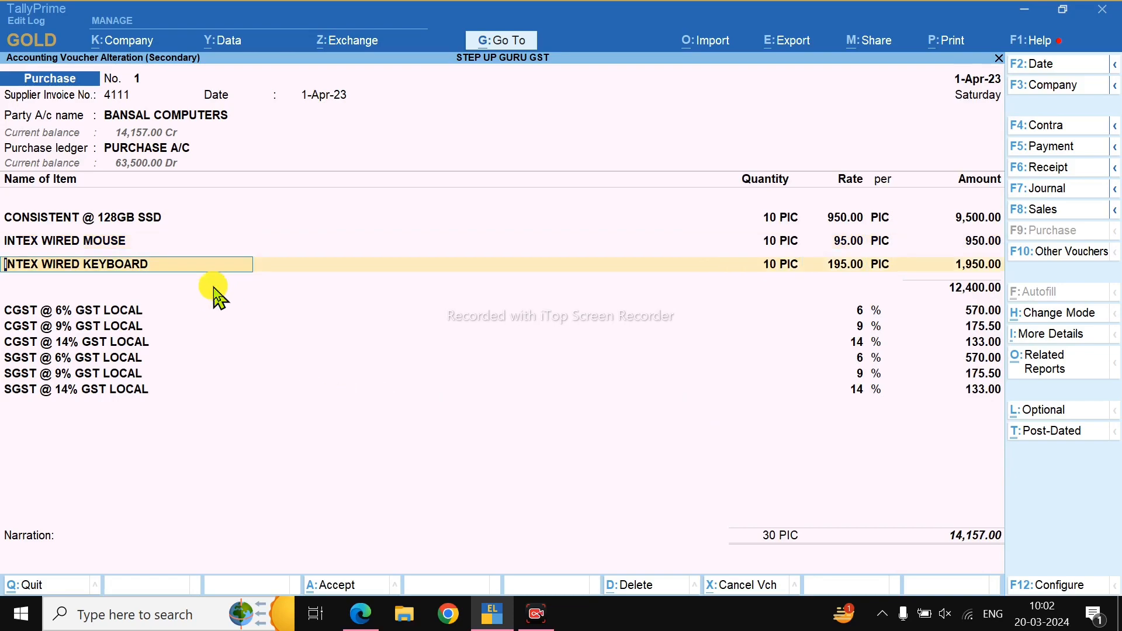
pyautogui.hotkey('ctrl', 'Return')
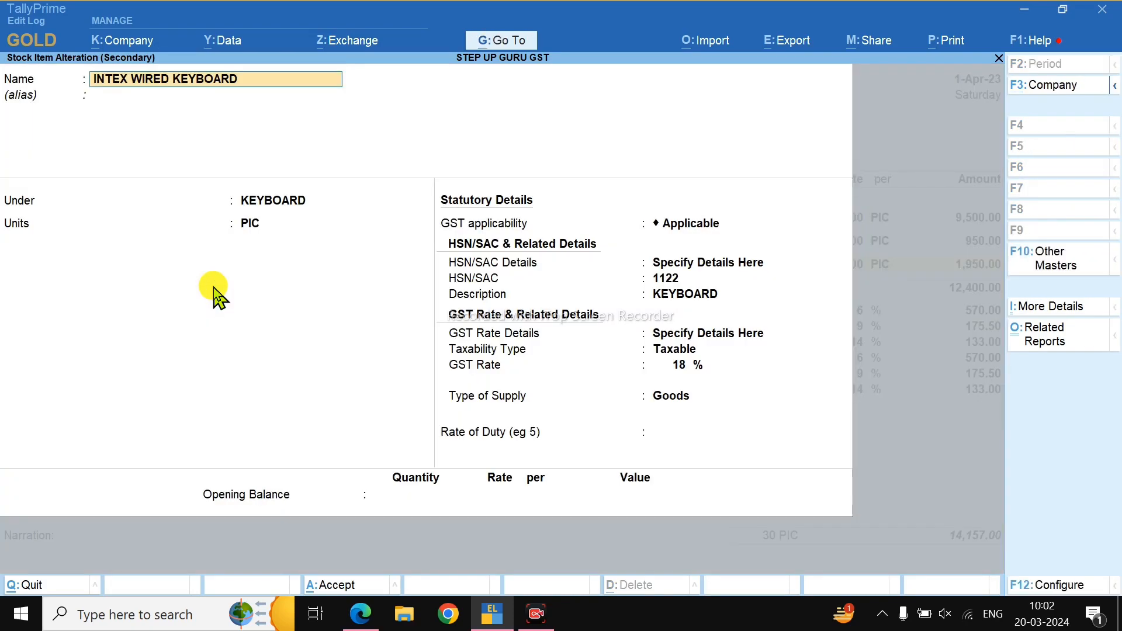
pyautogui.click(260, 205)
pyautogui.hotkey('ctrl', 'Return')
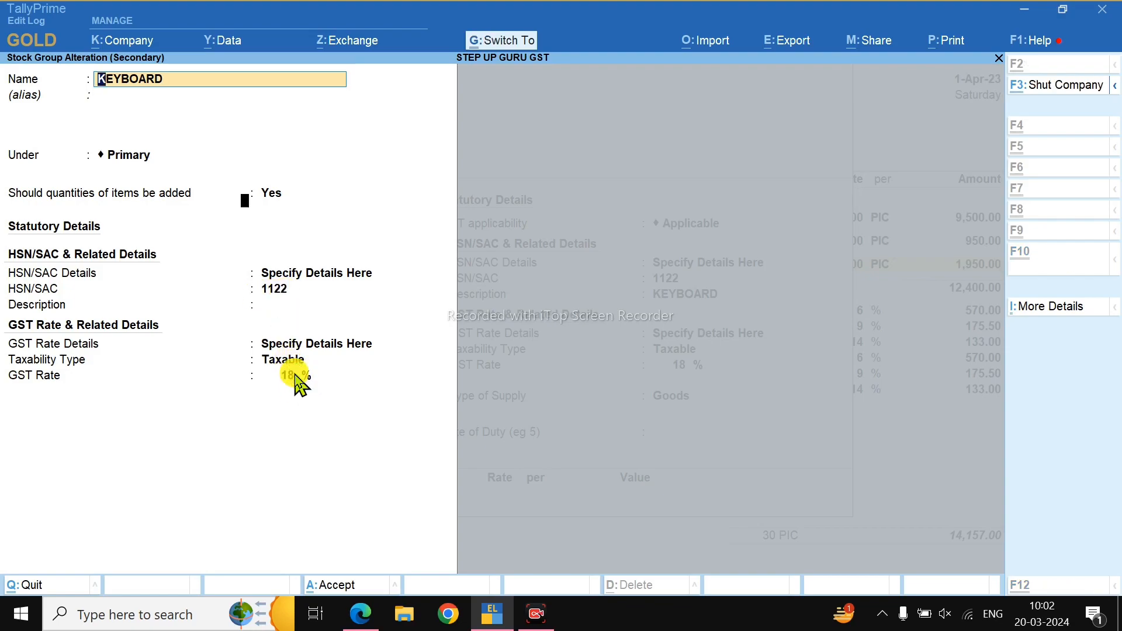
pyautogui.hotkey('ctrl', 'a')
pyautogui.hotkey('ctrl', 'a')
# Go through the purchase voucher's CGST ledger lines at 6%, 9% and 14% down to the SGST @ 6% line to review their amounts
pyautogui.press('Return')
pyautogui.press('Return')
pyautogui.press('Return')
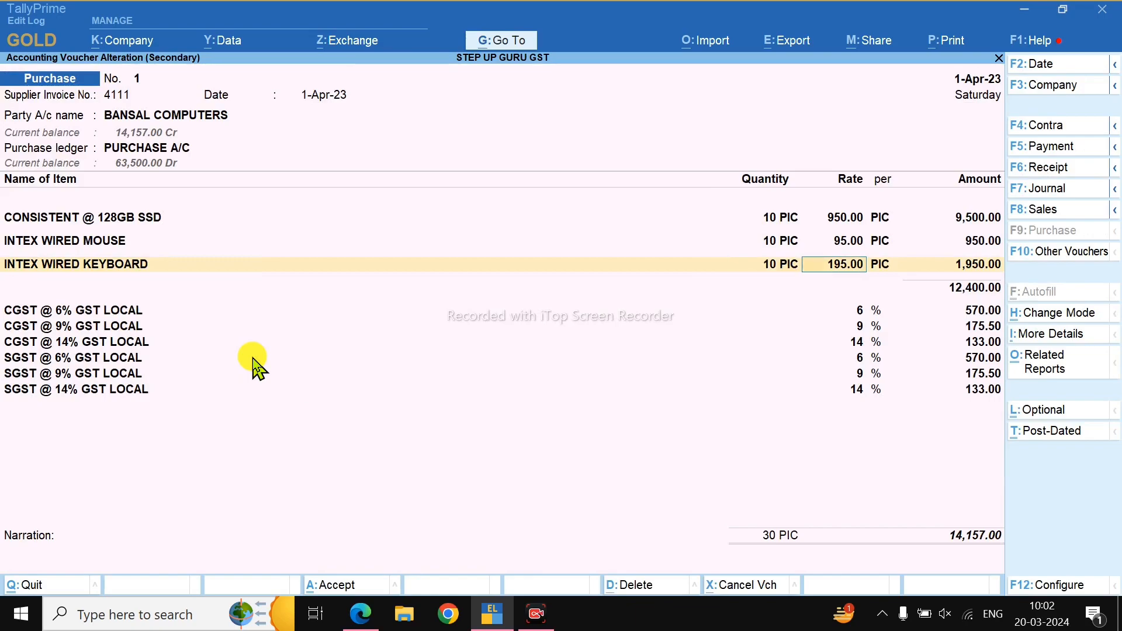
pyautogui.press('Return')
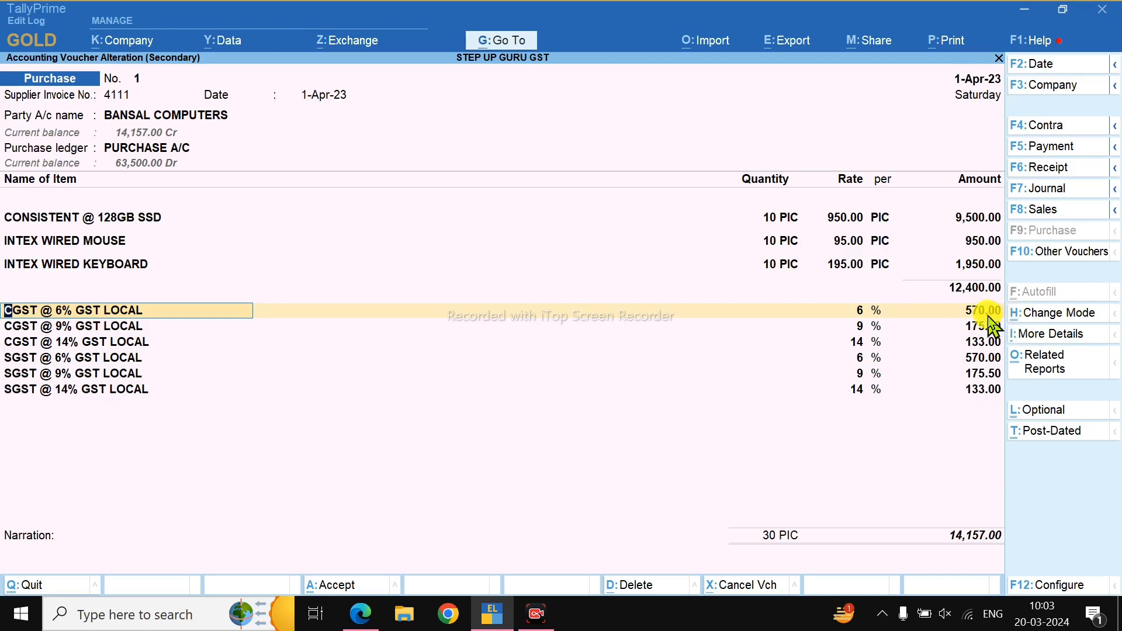
pyautogui.press('Down')
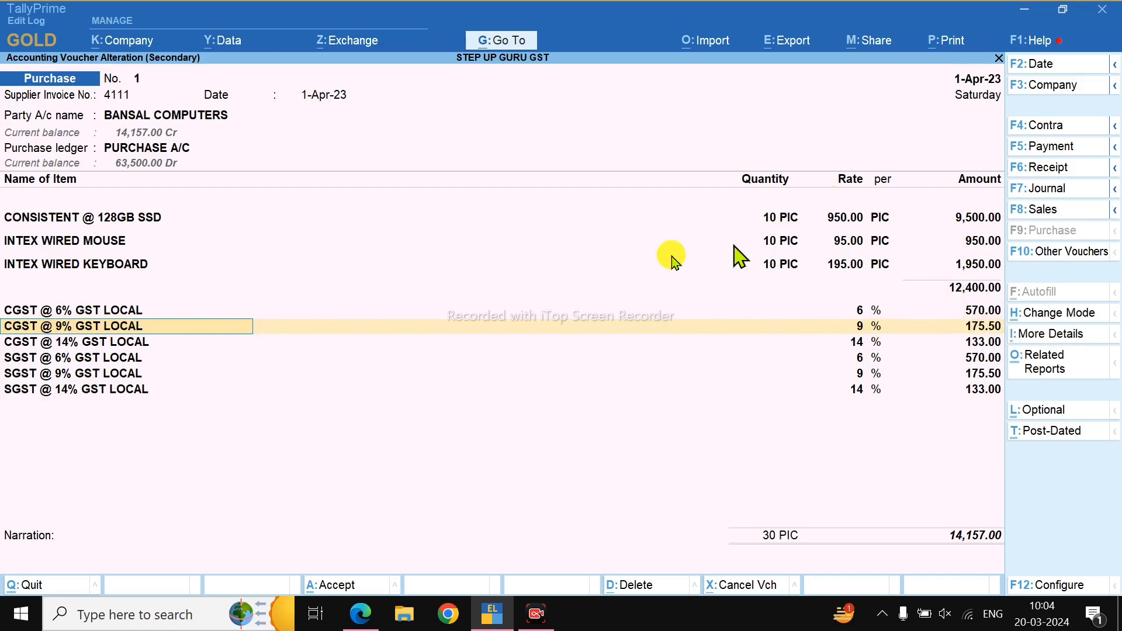
pyautogui.click(970, 341)
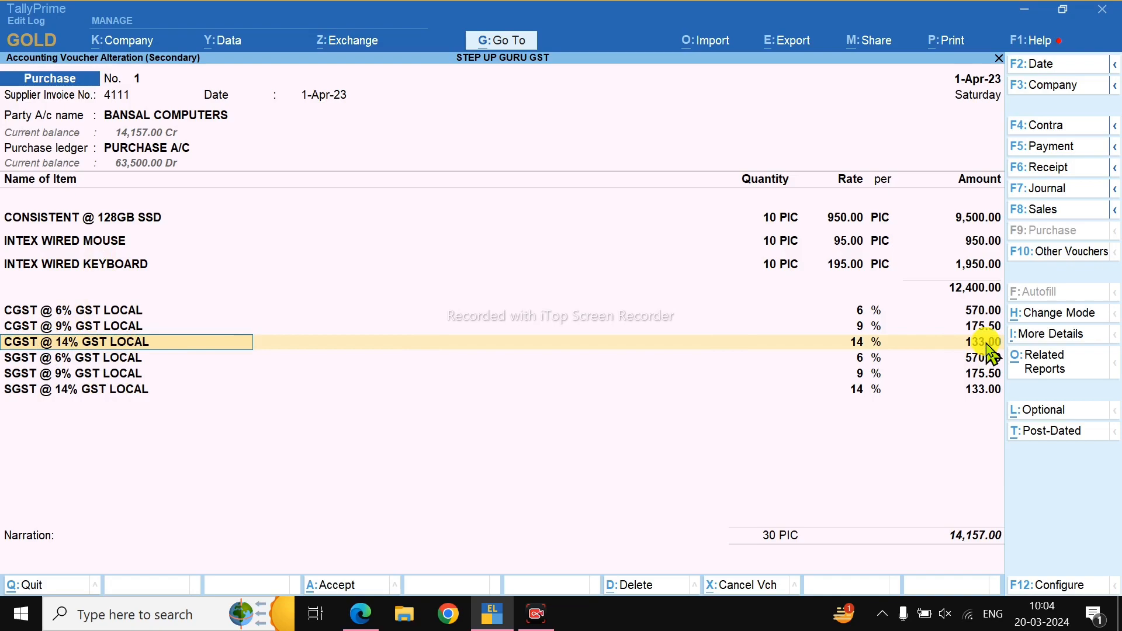
pyautogui.press('Down')
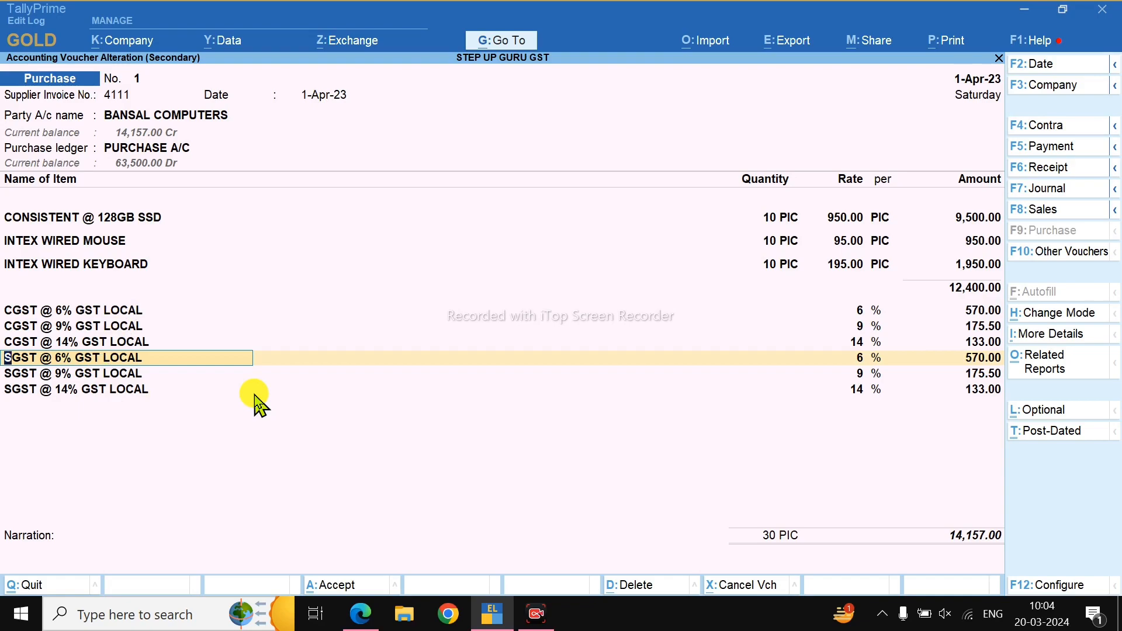
# Open the voucher's GST tax analysis in detailed view and examine each item's rate source, HSN/SAC and CGST/SGST rates
pyautogui.hotkey('alt', 'a')
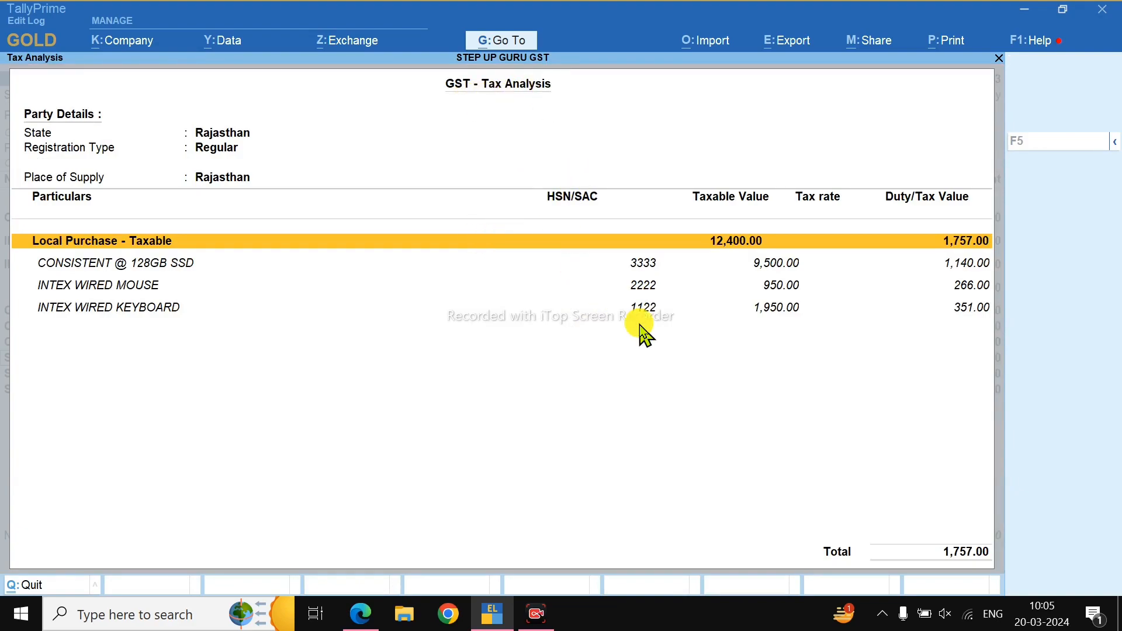
pyautogui.hotkey('alt', 'F5')
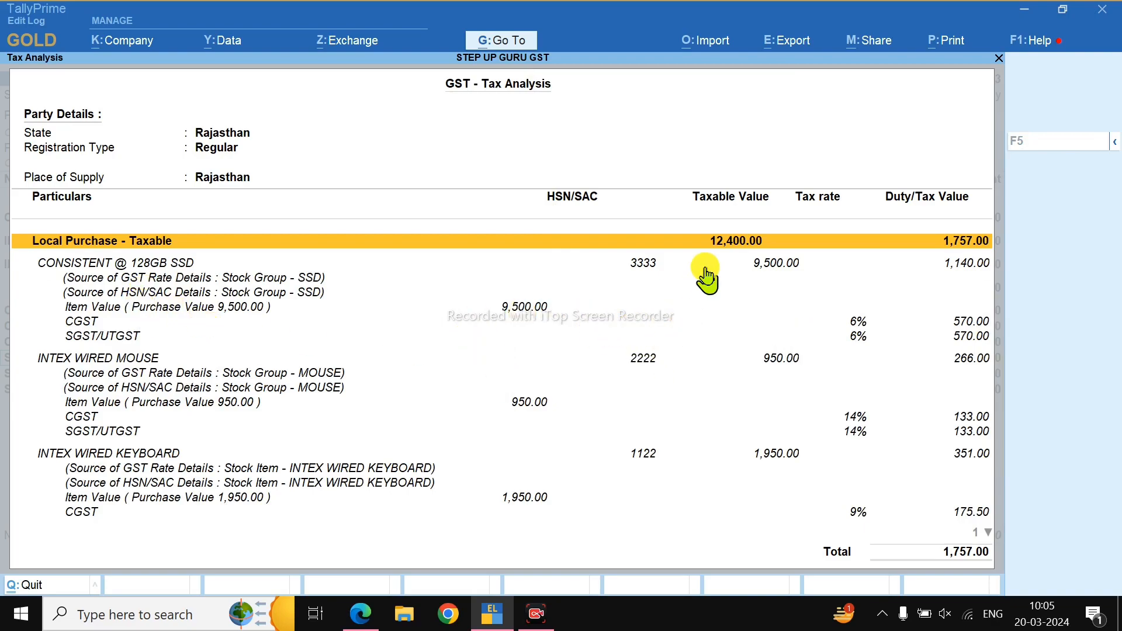
pyautogui.click(88, 265)
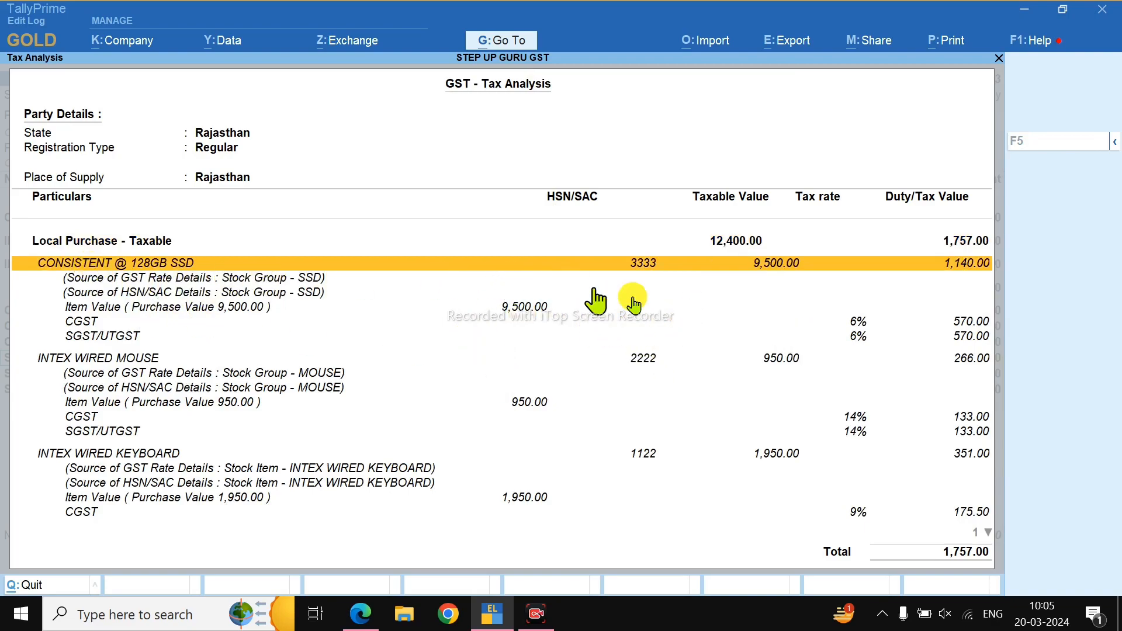
pyautogui.click(108, 363)
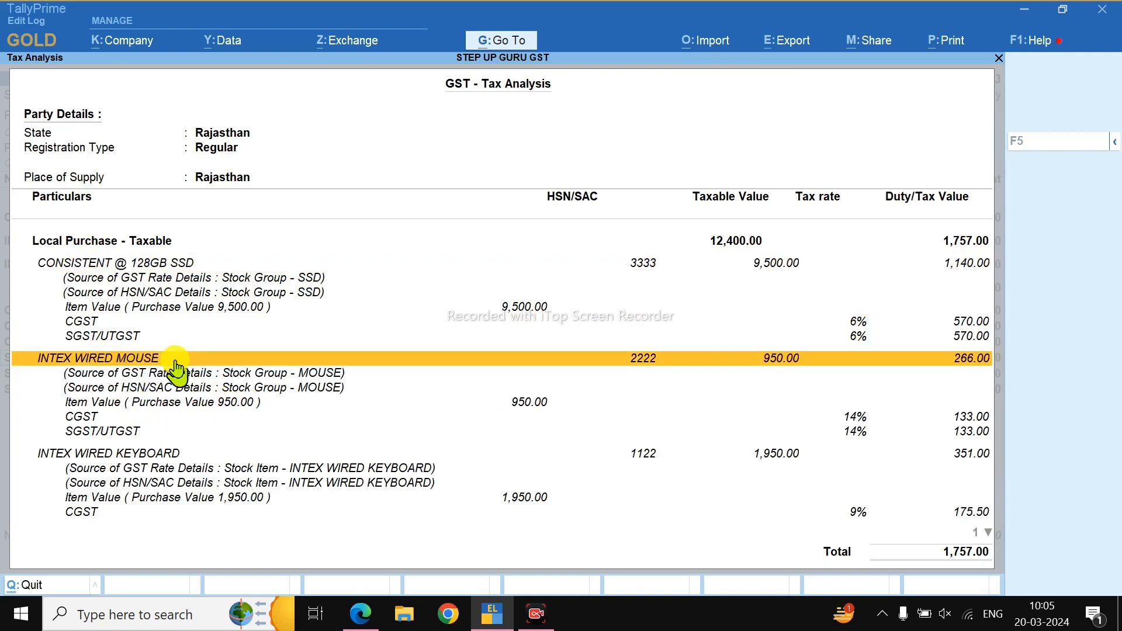
pyautogui.click(868, 419)
pyautogui.scroll(-4, 869, 435)
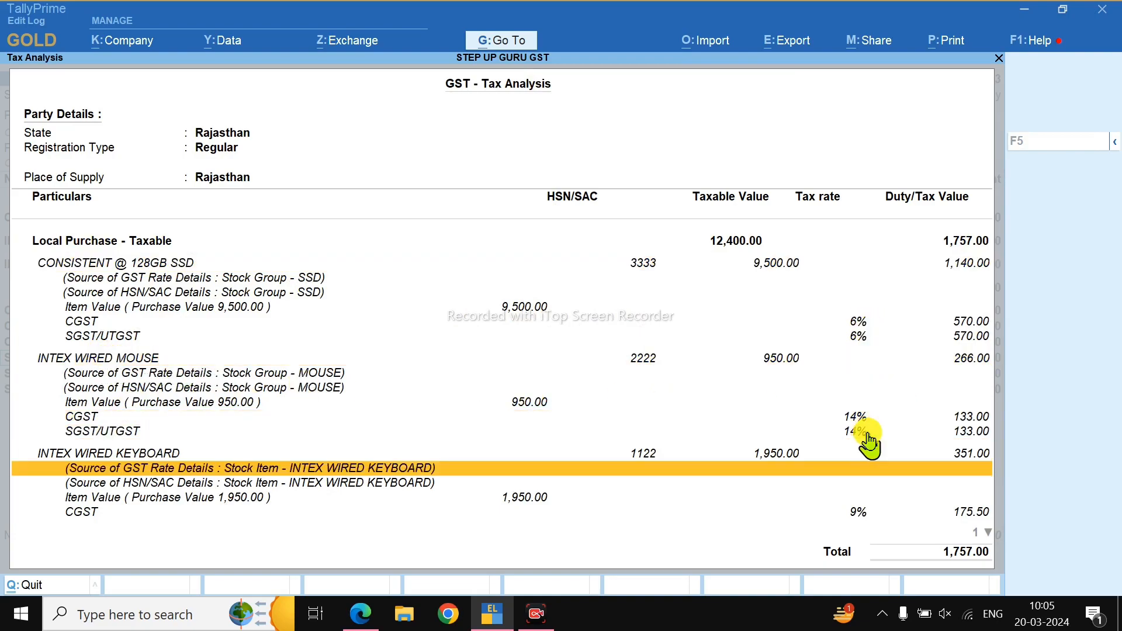
pyautogui.click(89, 455)
pyautogui.scroll(-5, 792, 509)
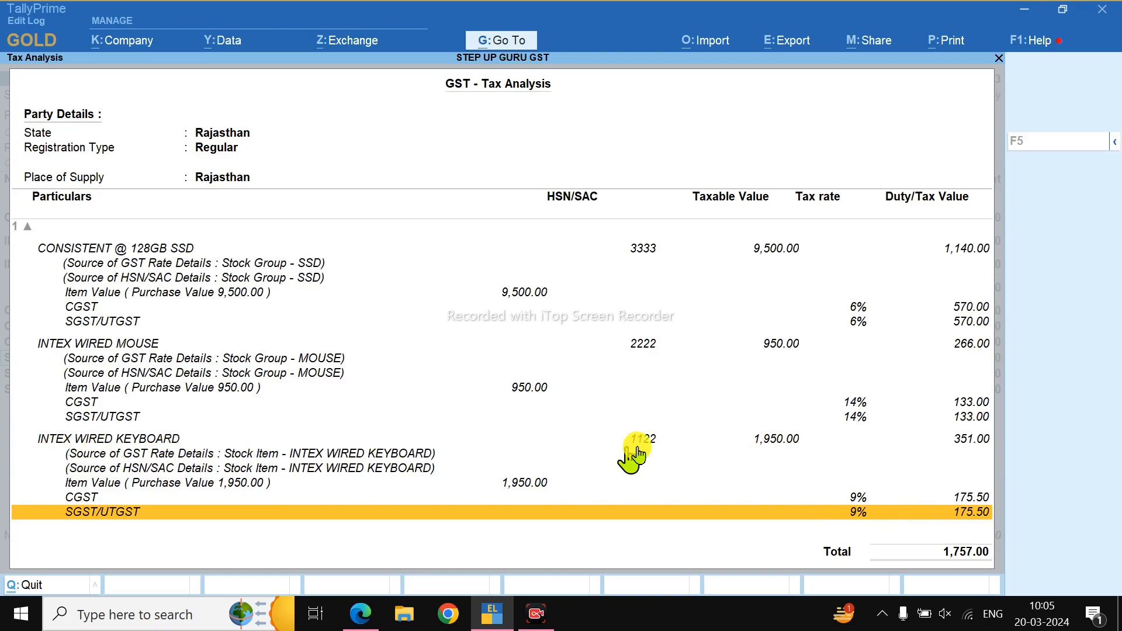
# Compare the taxable value and tax value of the keyboard, mouse and SSD items in the tax analysis, and close it
pyautogui.click(779, 440)
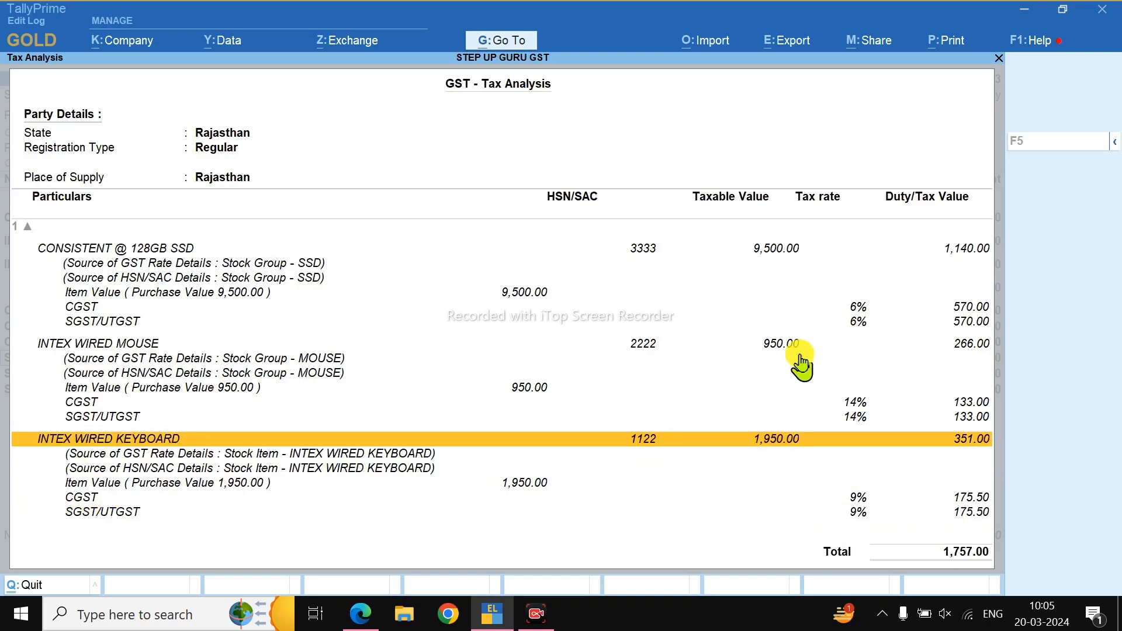
pyautogui.click(783, 346)
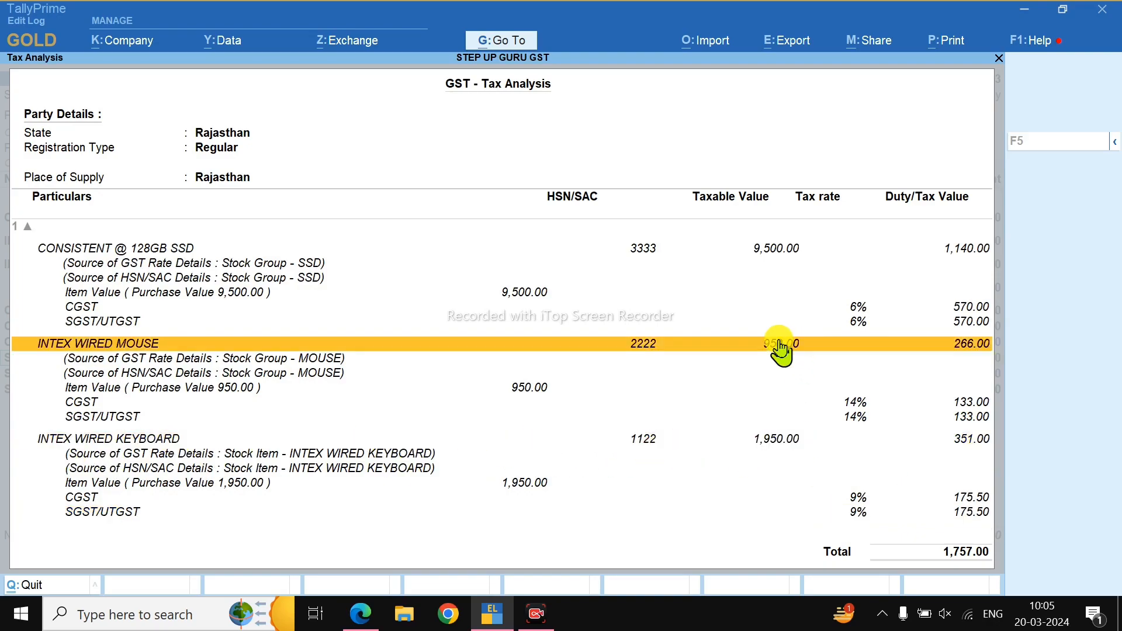
pyautogui.click(771, 252)
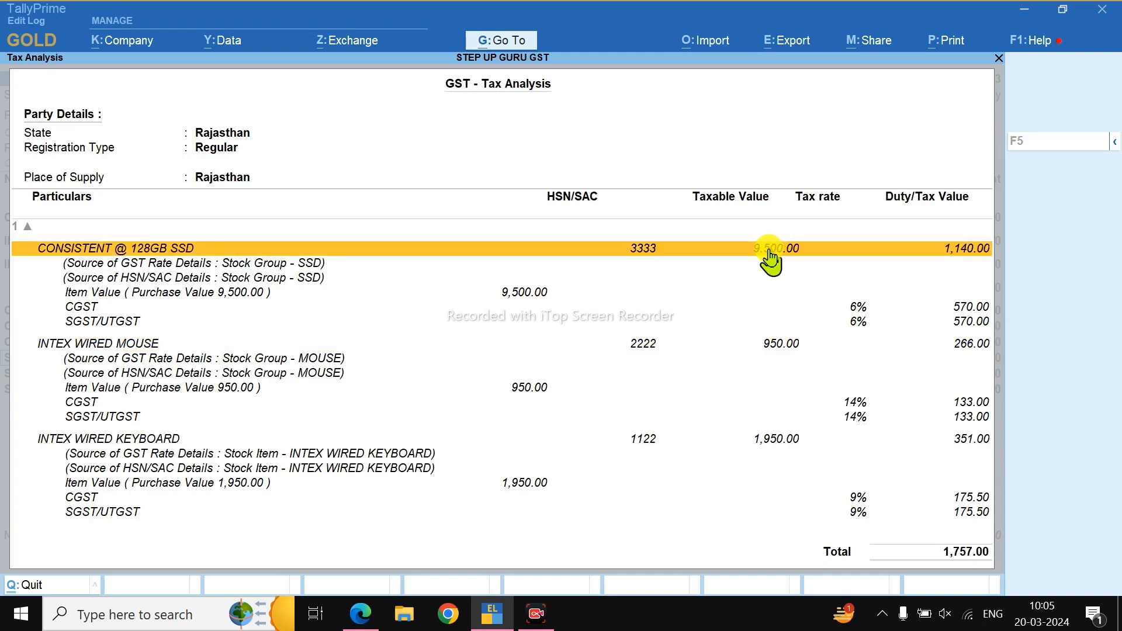
pyautogui.scroll(1, 768, 260)
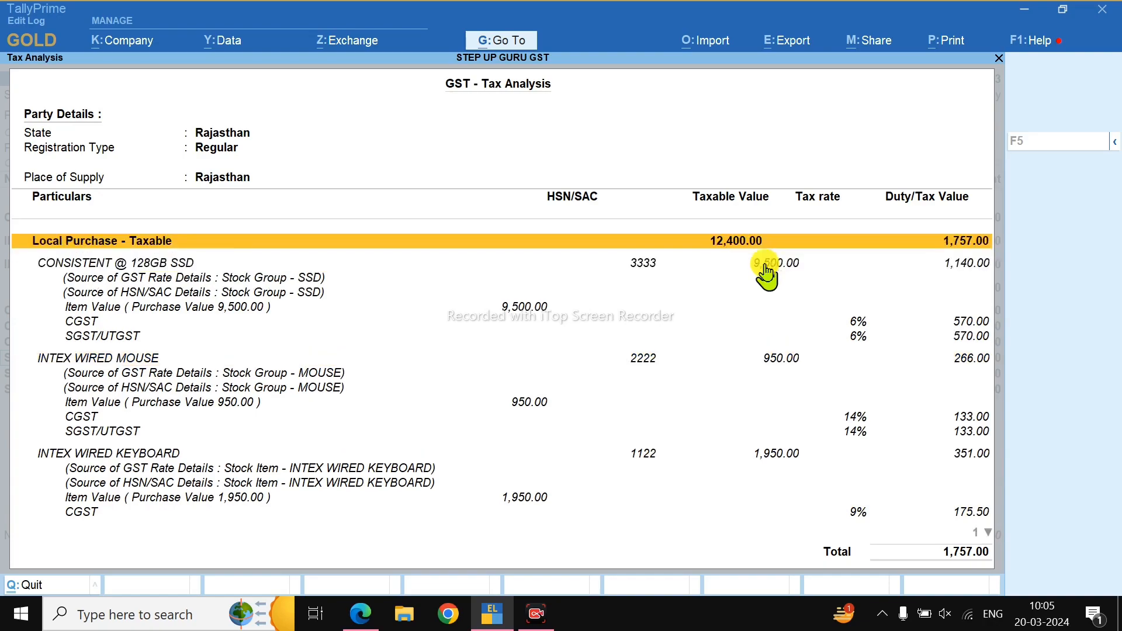
pyautogui.click(969, 267)
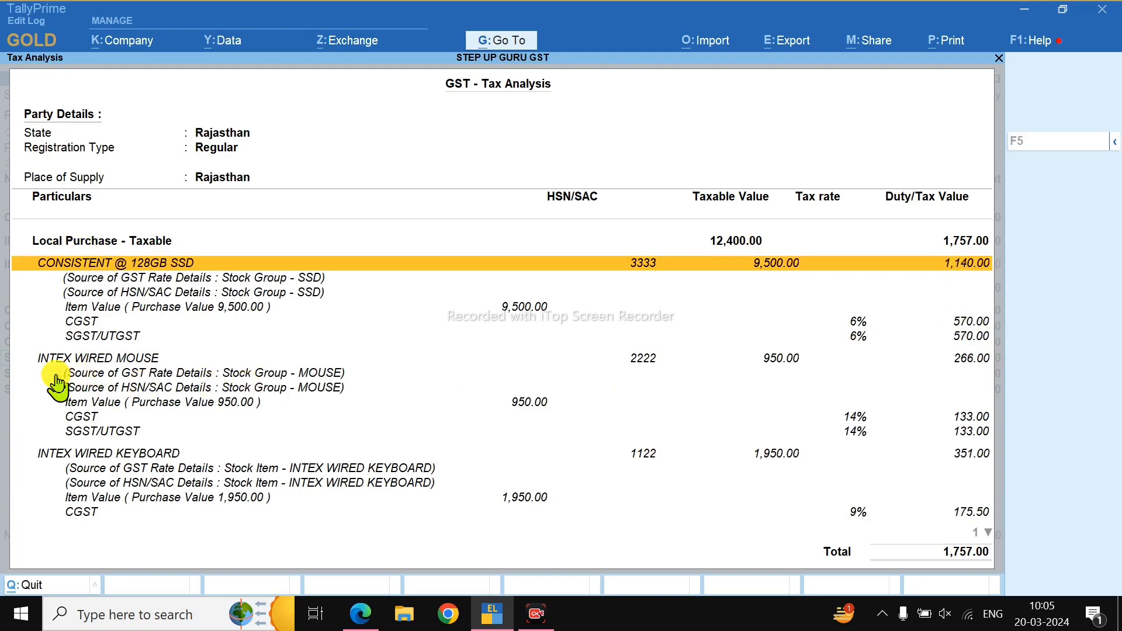
pyautogui.click(88, 359)
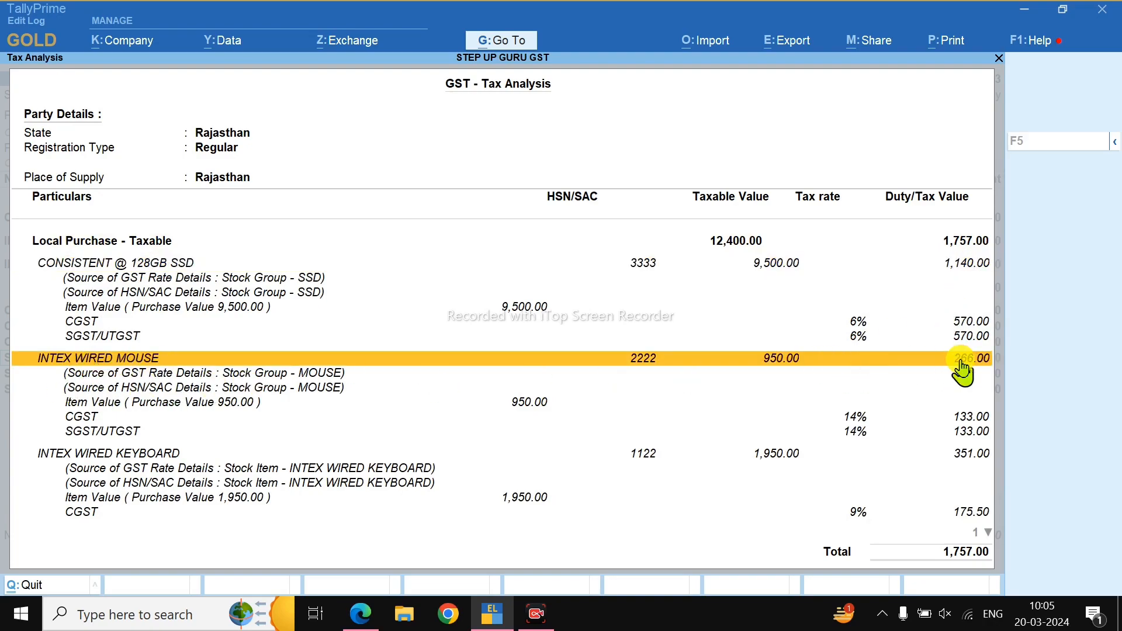
pyautogui.click(165, 468)
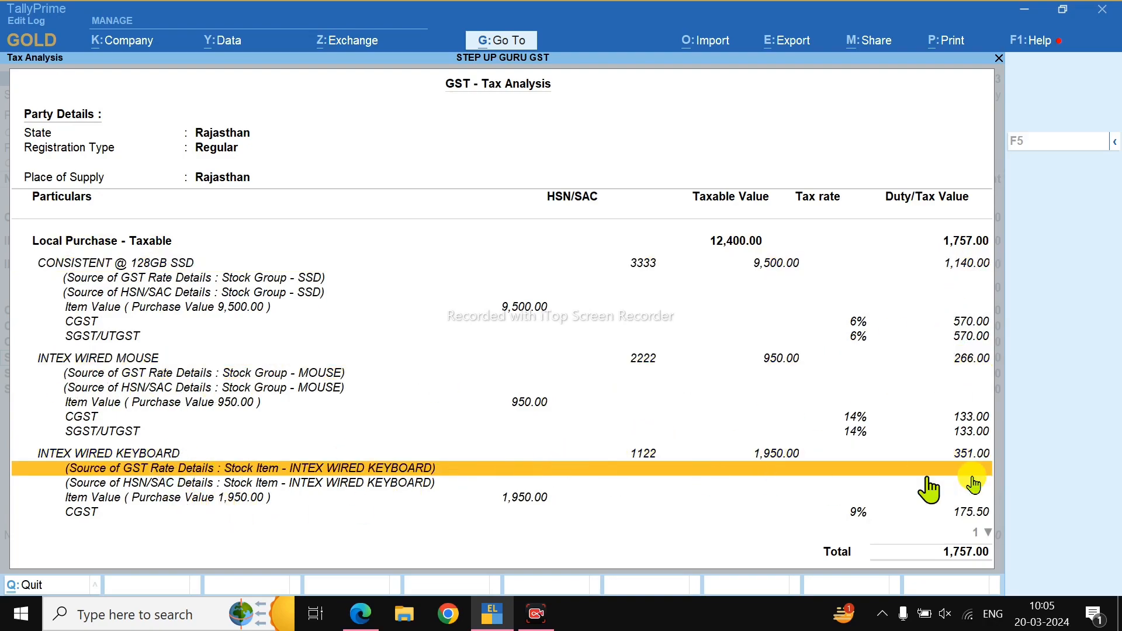
pyautogui.click(973, 526)
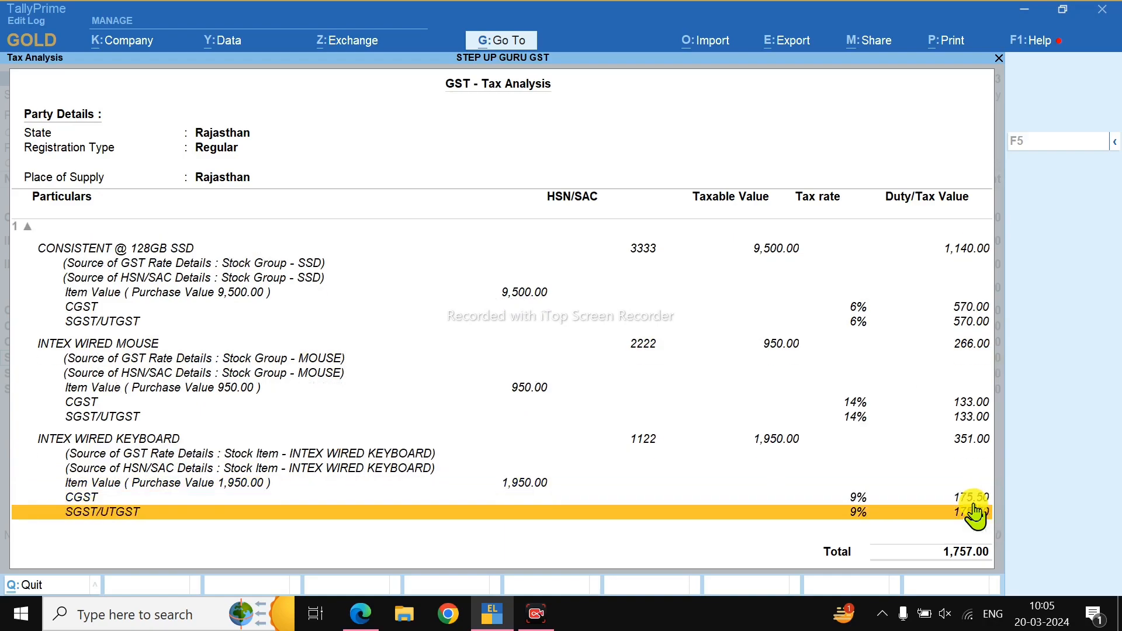
pyautogui.click(970, 444)
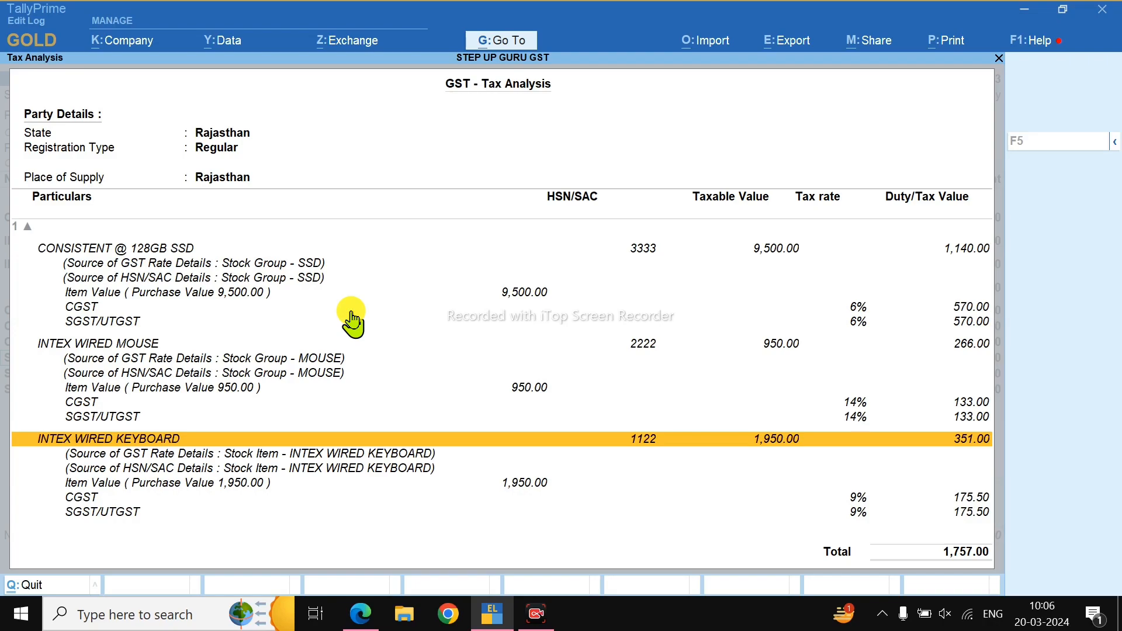
pyautogui.press('Escape')
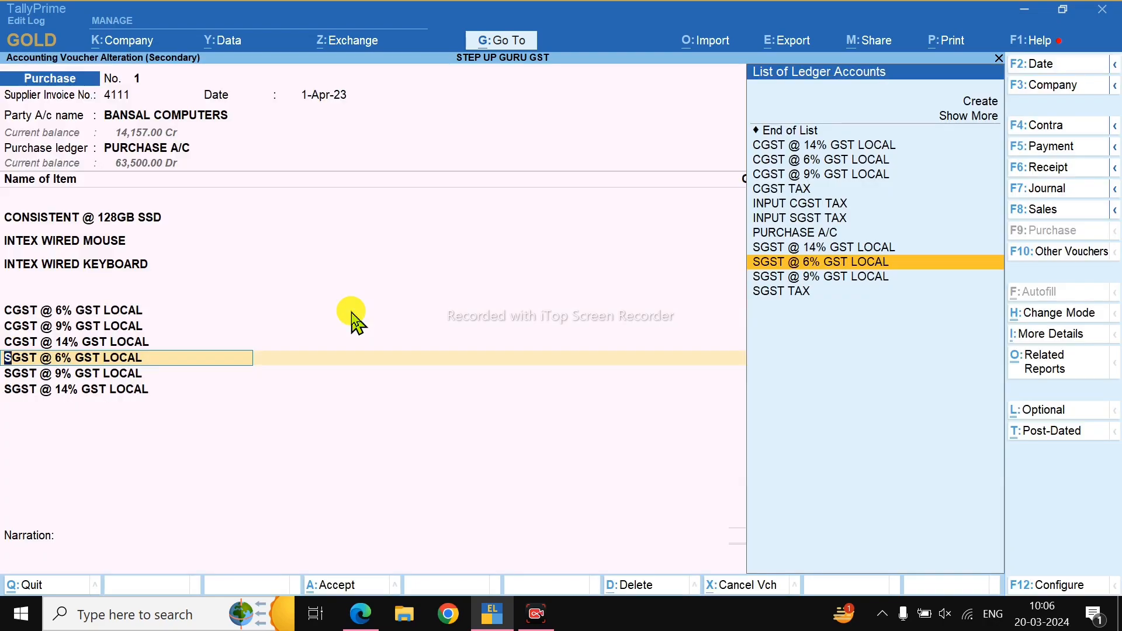
# Reopen the GST tax analysis in detailed view, go through all its lines down and back up, and return to the voucher
pyautogui.hotkey('ctrl', 'o')
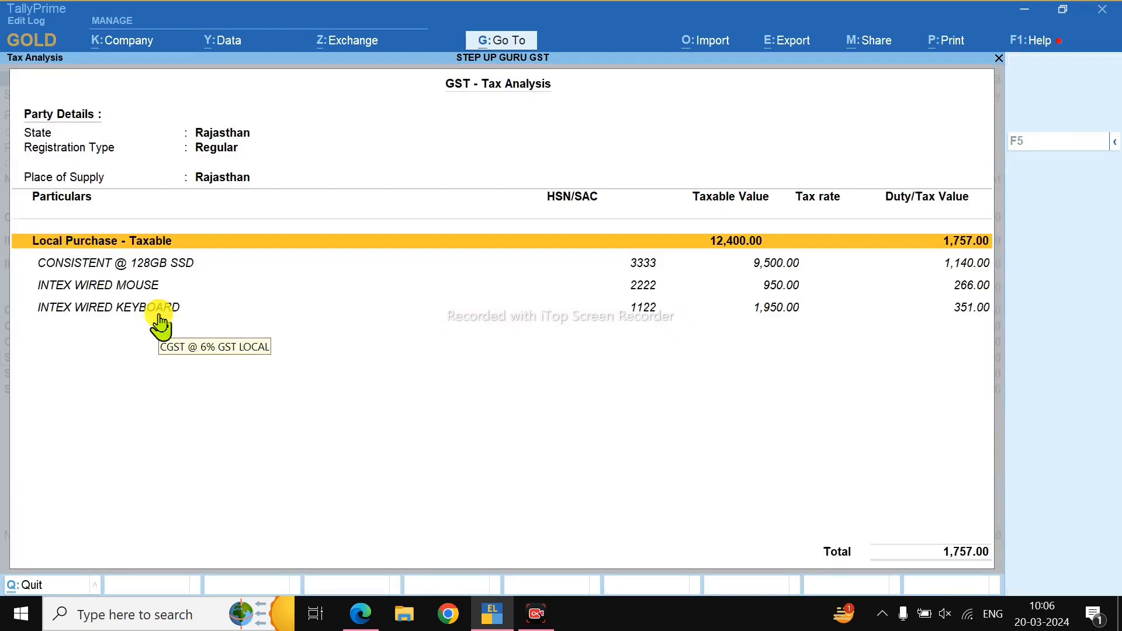
pyautogui.hotkey('alt', 'F5')
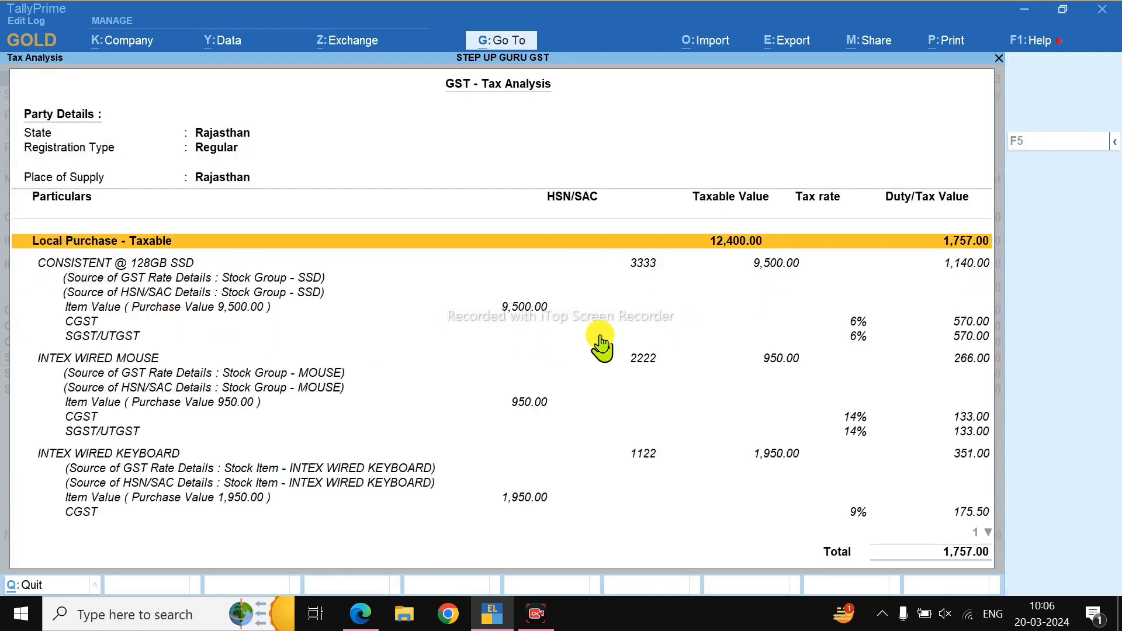
pyautogui.press('Down')
pyautogui.press('Down')
pyautogui.press('Down')
pyautogui.press('Down')
pyautogui.press('Down')
pyautogui.press('Down')
pyautogui.press('Down')
pyautogui.press('Down')
pyautogui.press('Down')
pyautogui.press('Down')
pyautogui.press('Down')
pyautogui.press('Down')
pyautogui.press('Down')
pyautogui.press('Down')
pyautogui.press('Down')
pyautogui.press('Down')
pyautogui.press('Down')
pyautogui.press('Down')
pyautogui.press('Up')
pyautogui.press('Up')
pyautogui.press('Up')
pyautogui.press('Up')
pyautogui.press('Up')
pyautogui.press('Up')
pyautogui.press('Up')
pyautogui.press('Up')
pyautogui.press('Up')
pyautogui.press('Up')
pyautogui.press('Up')
pyautogui.press('Up')
pyautogui.press('Up')
pyautogui.press('Up')
pyautogui.press('Up')
pyautogui.press('Up')
pyautogui.press('Up')
pyautogui.press('Up')
pyautogui.press('Escape')
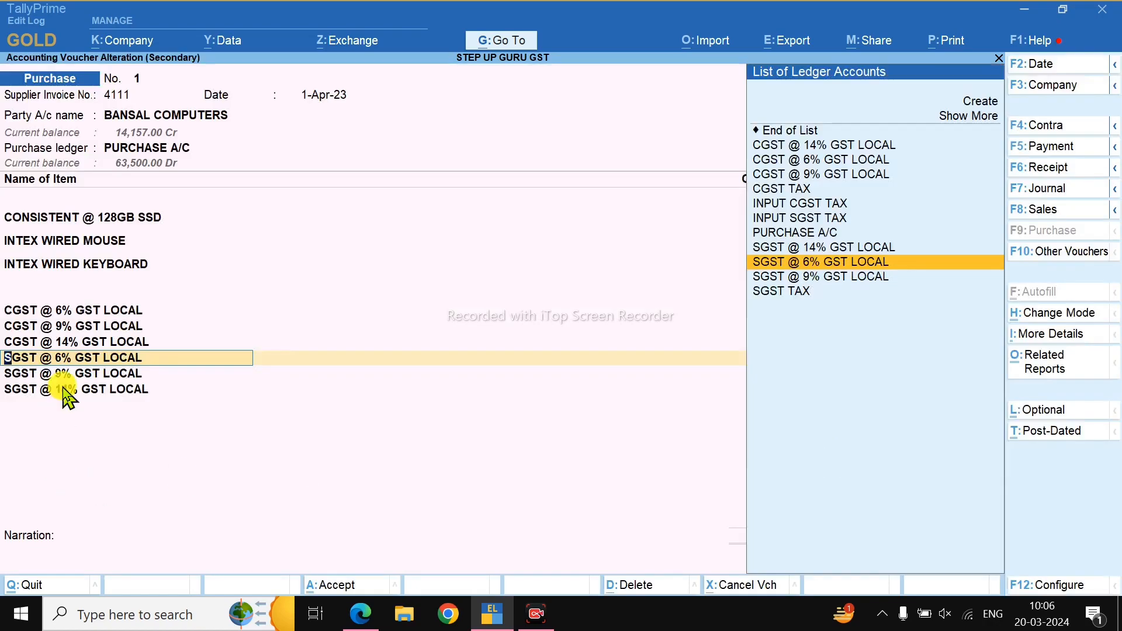
# Keep the remaining SGST ledger lines of the purchase voucher, enter "-" as the narration, and save the voucher
pyautogui.press('Return')
pyautogui.press('Return')
pyautogui.press('Return')
pyautogui.press('Return')
pyautogui.press('Return')
pyautogui.press('Return')
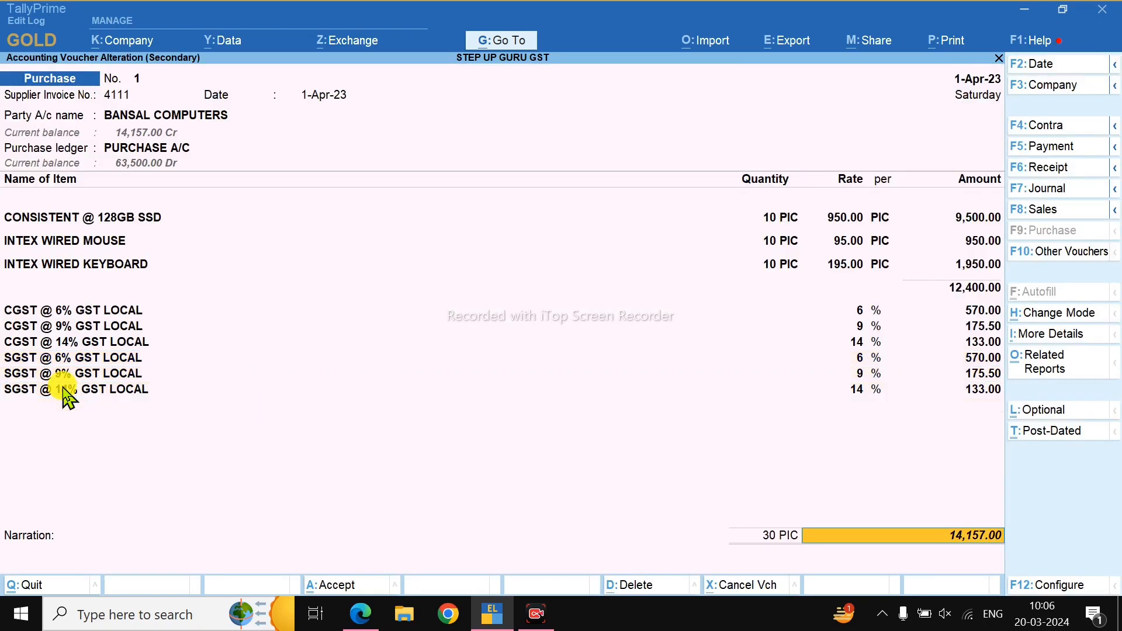
pyautogui.press('Return')
pyautogui.press('Return')
pyautogui.press('Return')
pyautogui.press('Return')
pyautogui.press('Return')
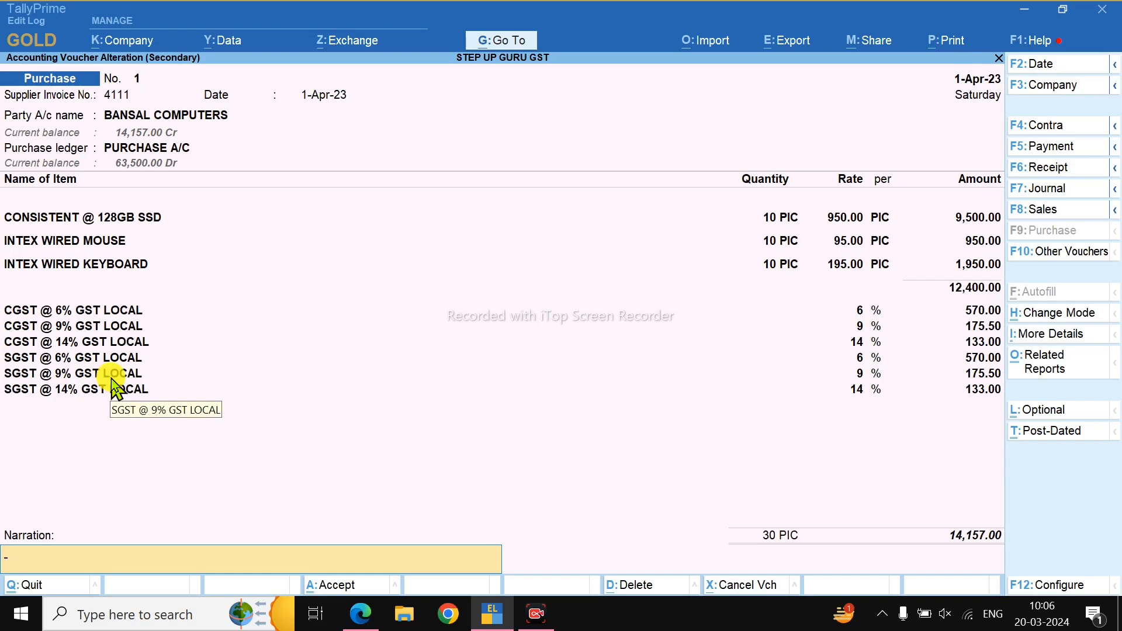
pyautogui.write('-')
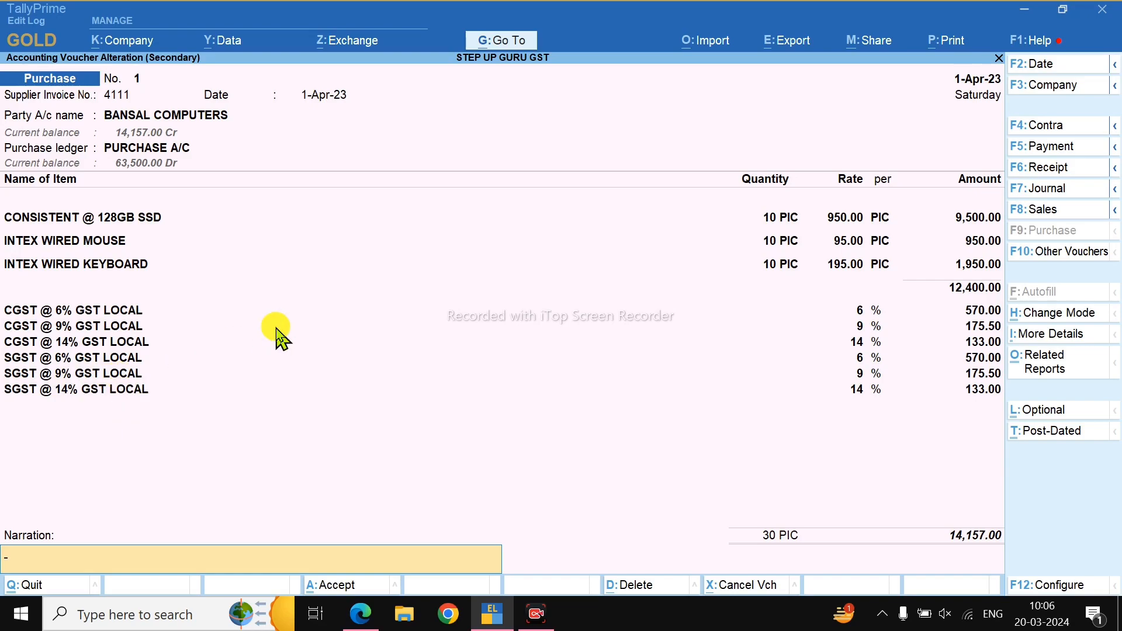
pyautogui.press('Return')
pyautogui.press('Return')
# Leave the open reports and return to the main Gateway of Tally without quitting the program
pyautogui.press('Escape')
pyautogui.press('Escape')
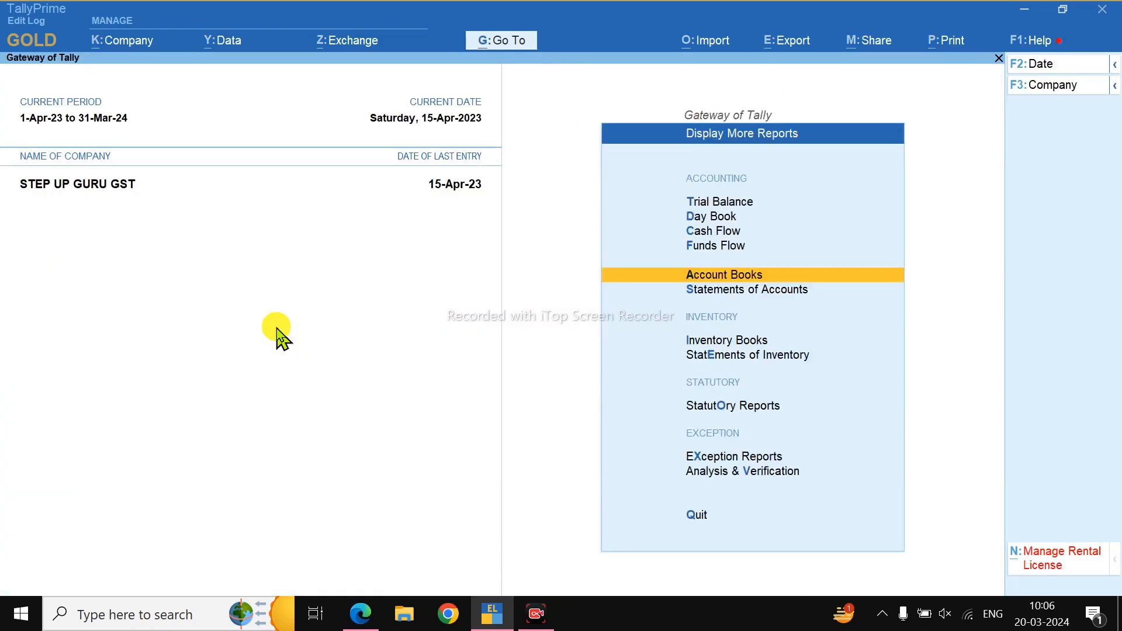
pyautogui.press('Escape')
pyautogui.press('Escape')
pyautogui.press('n')
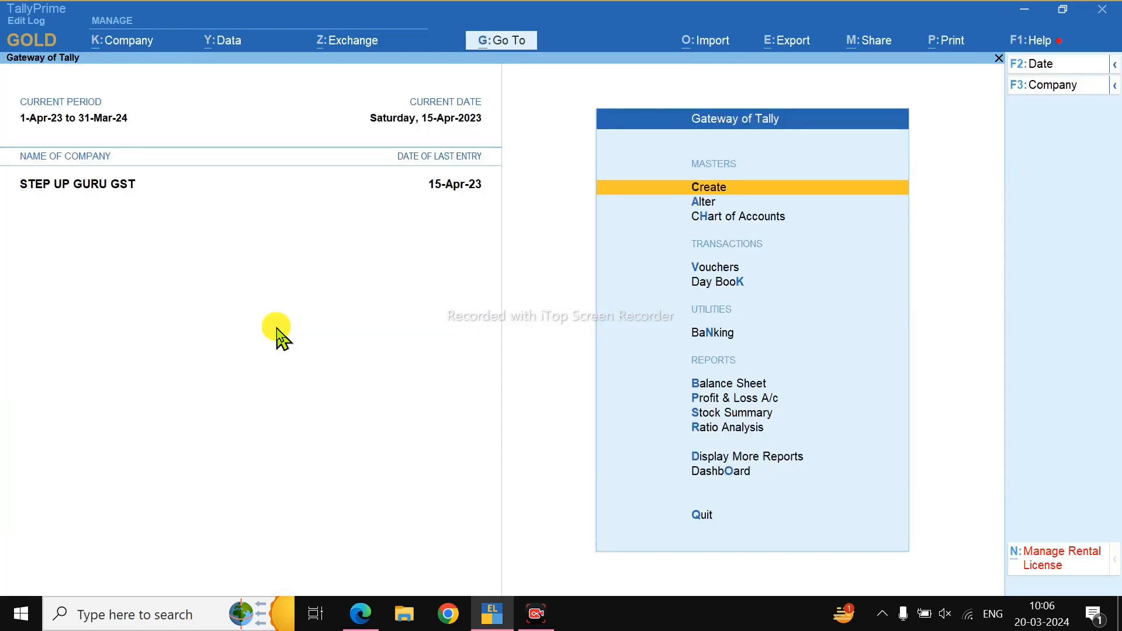
# Start a sales voucher and create a party ledger named H.K COMPUTERS A/C under Sundry Debtors
pyautogui.press('v')
pyautogui.press('F8')
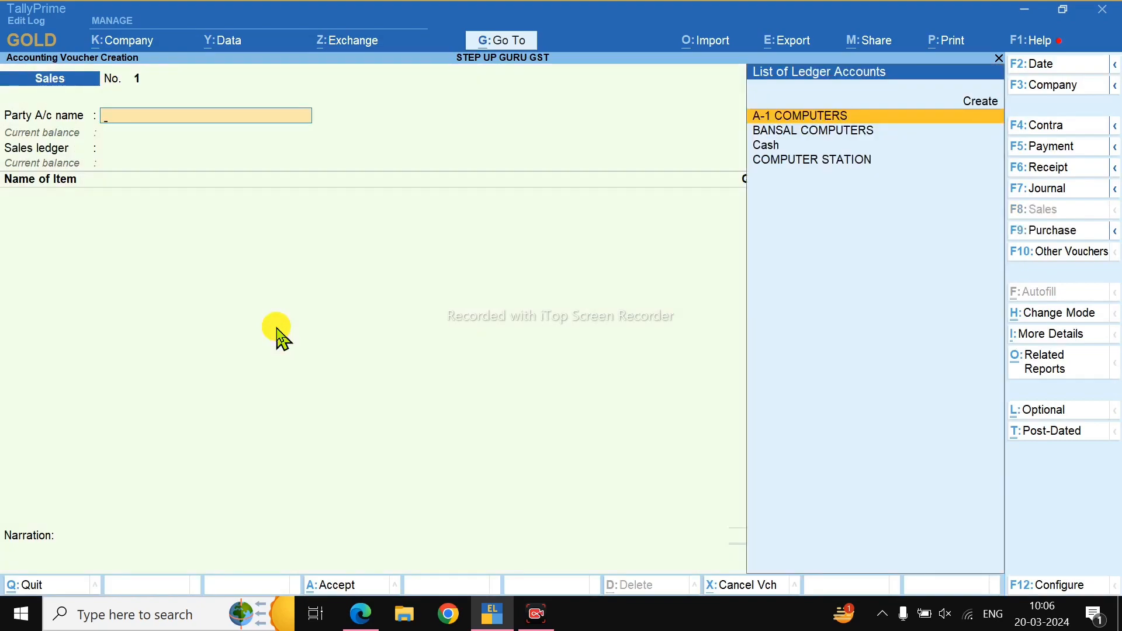
pyautogui.hotkey('alt', 'c')
pyautogui.write('H.K')
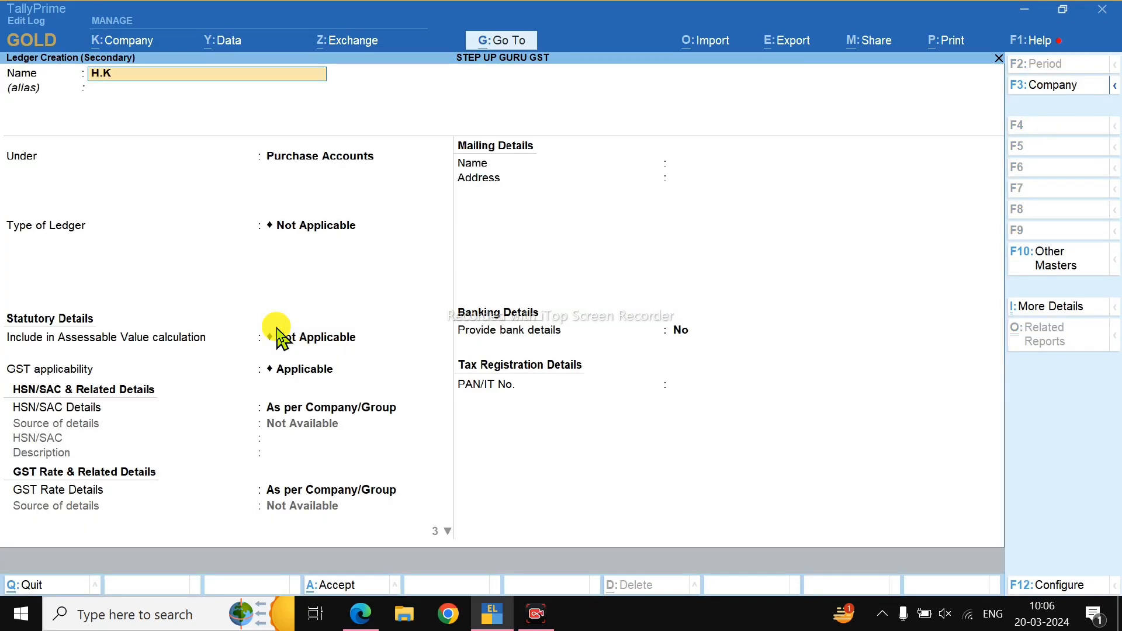
pyautogui.write(' COMPUTERS A/C')
pyautogui.press('Return')
pyautogui.write('SU')
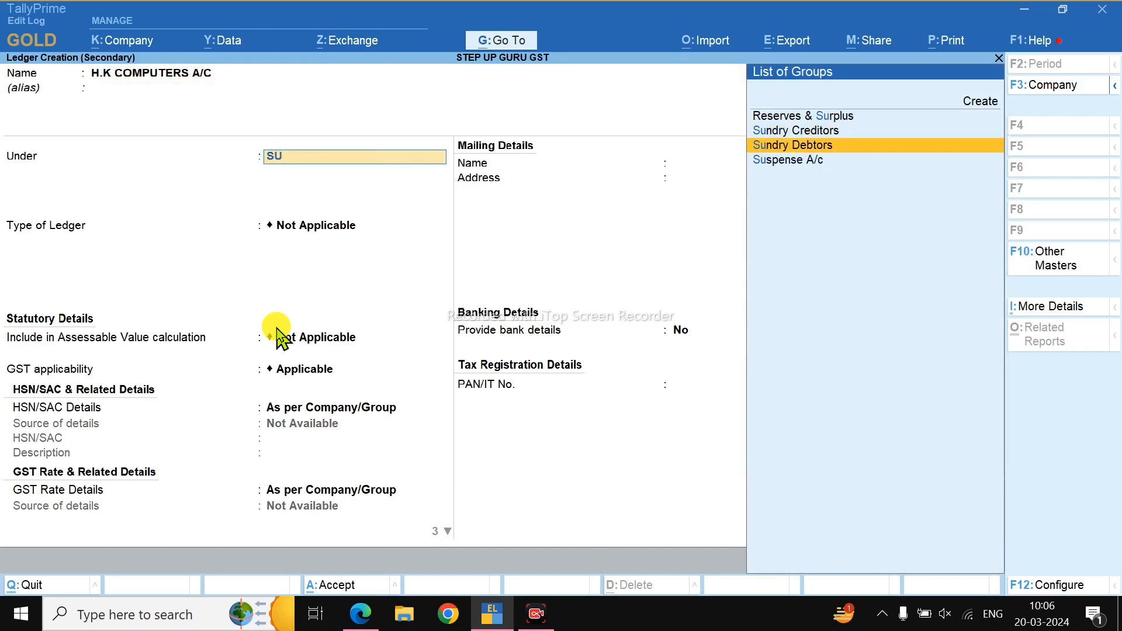
pyautogui.press('Return')
# Set the party's registration type to Unregistered/Consumer, leave its other details at their defaults, save the ledger and accept the party details
pyautogui.press('Return')
pyautogui.press('Return')
pyautogui.press('Return')
pyautogui.press('Return')
pyautogui.press('Return')
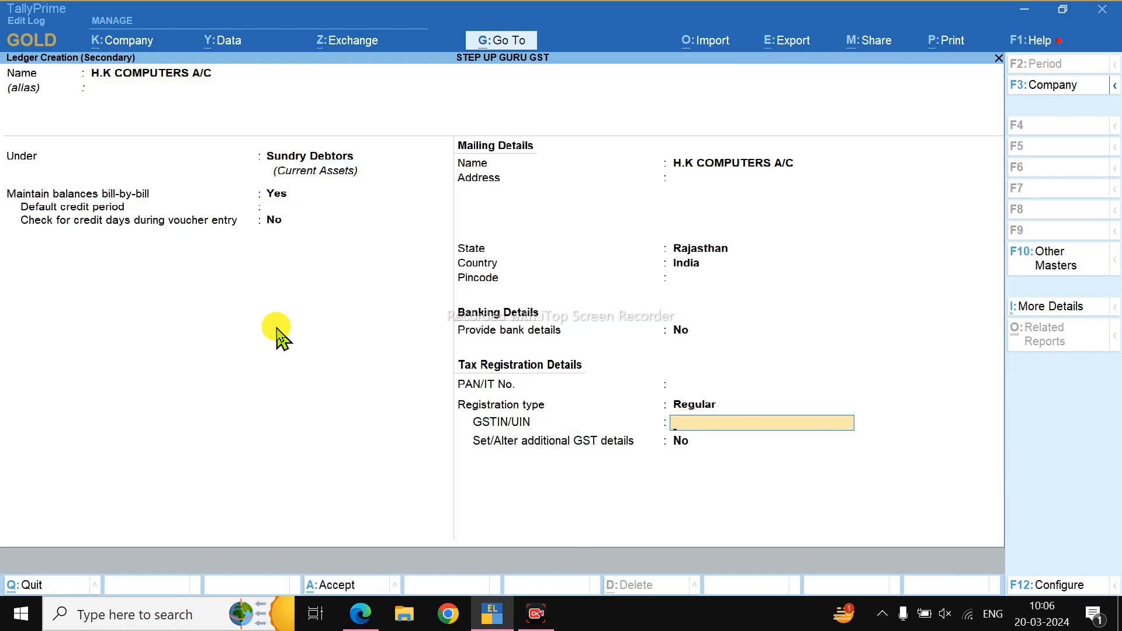
pyautogui.press('Return')
pyautogui.press('Return')
pyautogui.press('BackSpace')
pyautogui.press('BackSpace')
pyautogui.press('Down')
pyautogui.press('Return')
pyautogui.press('Return')
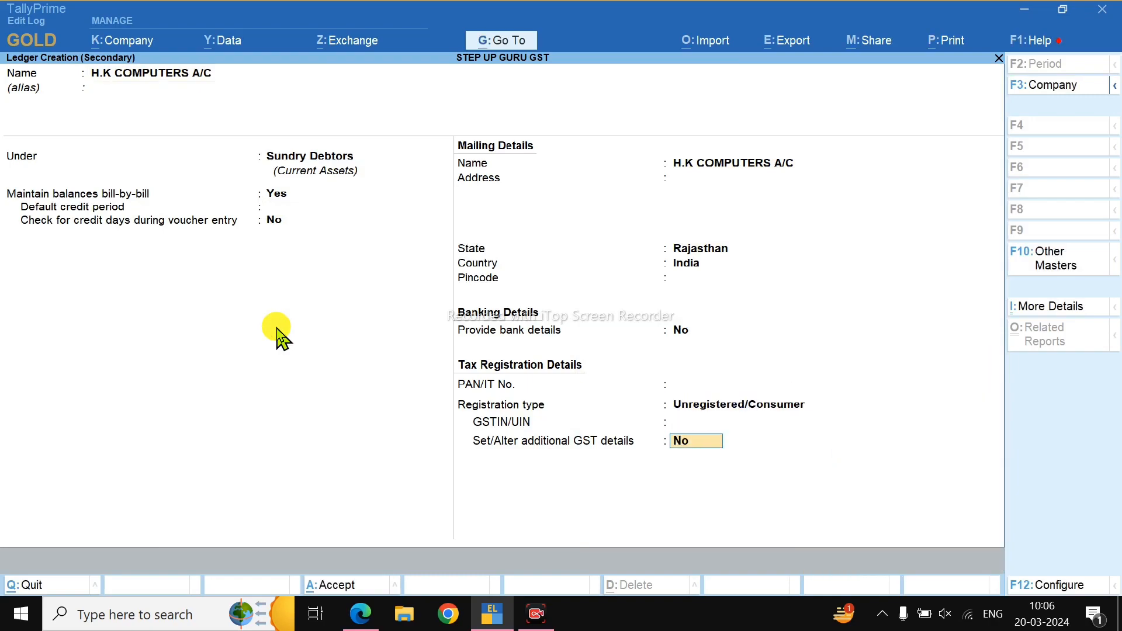
pyautogui.press('Return')
pyautogui.press('Return')
pyautogui.press('Return')
pyautogui.hotkey('ctrl', 'a')
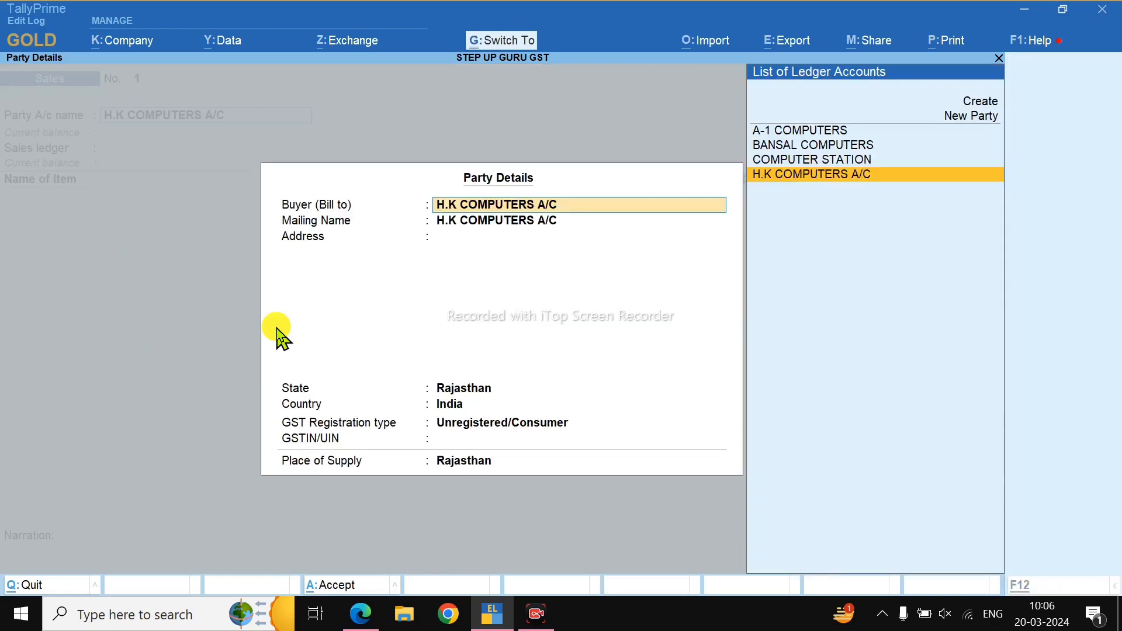
pyautogui.hotkey('ctrl', 'a')
# Create a sales ledger named SALES A/C under Sales Accounts with Goods as its type of supply, and save it
pyautogui.press('Return')
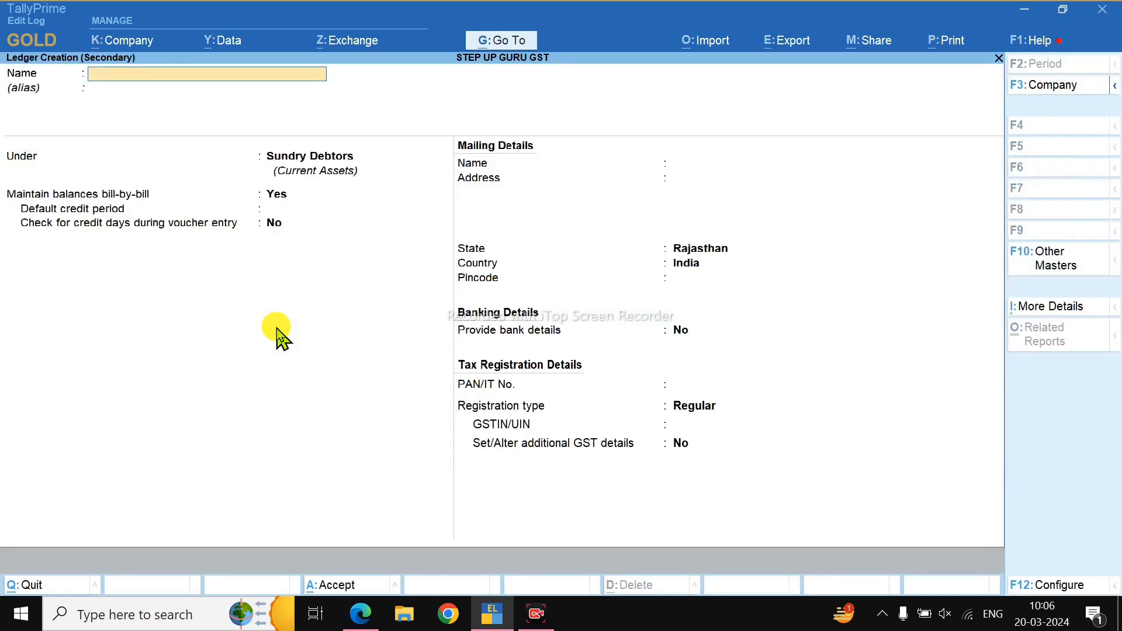
pyautogui.write('SALES A/C')
pyautogui.press('Return')
pyautogui.write('SA')
pyautogui.press('Return')
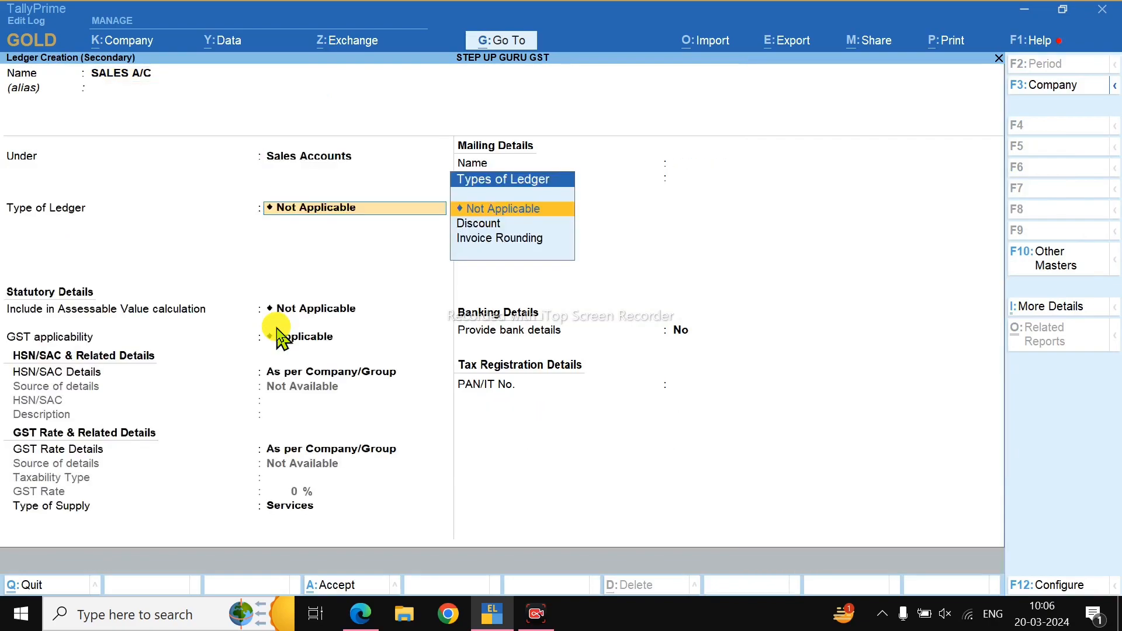
pyautogui.press('Return')
pyautogui.press('Return')
pyautogui.press('Return')
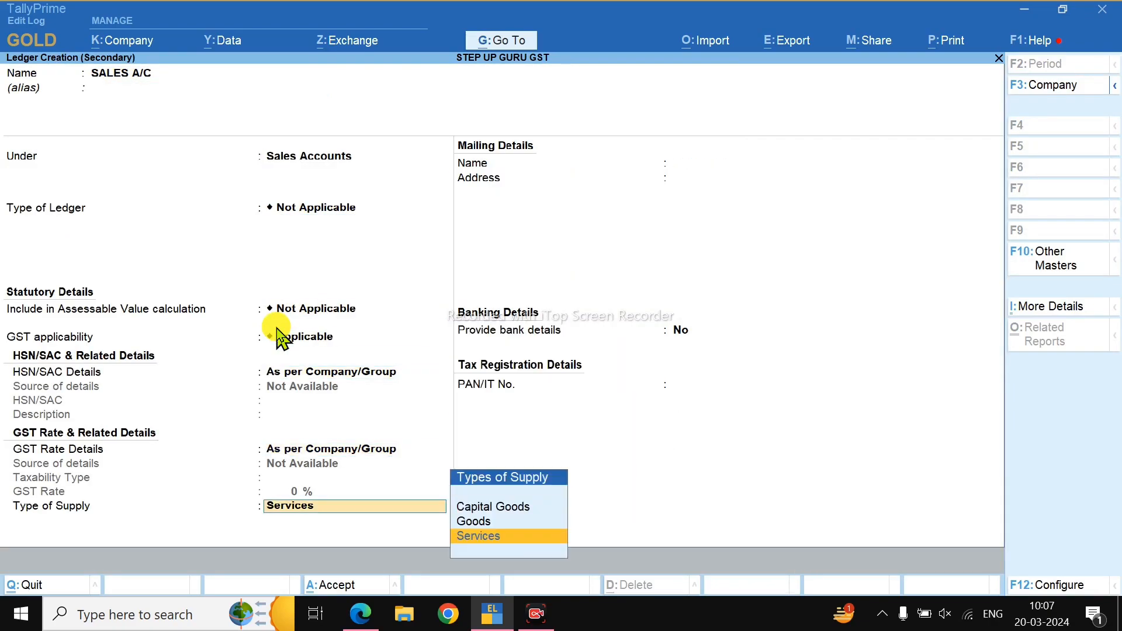
pyautogui.press('Up')
pyautogui.press('Return')
pyautogui.press('Return')
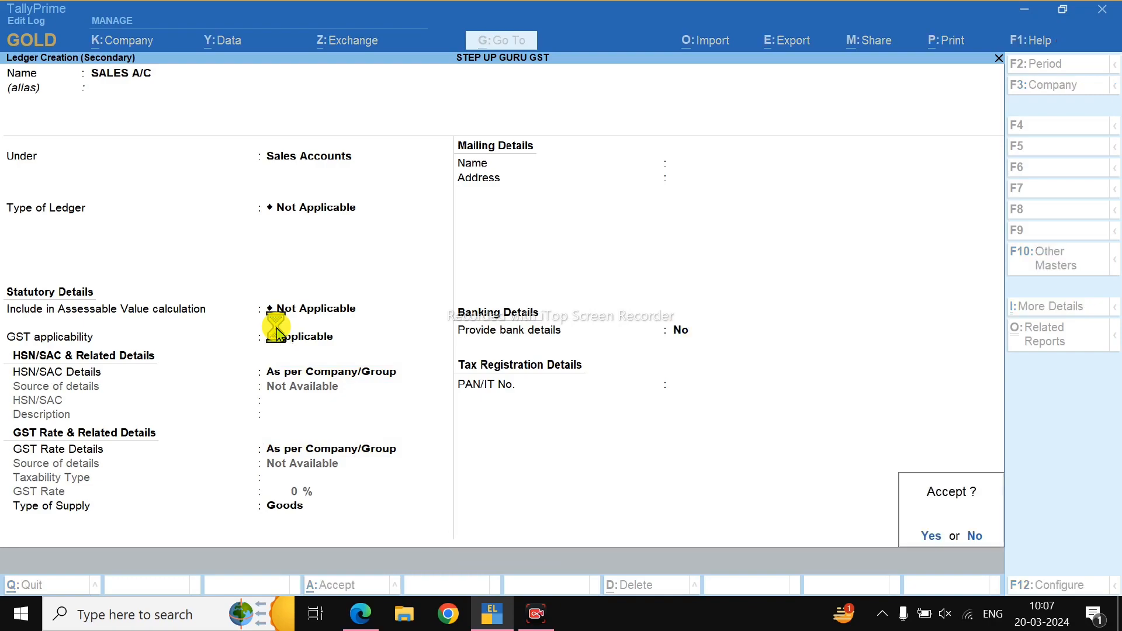
pyautogui.press('Return')
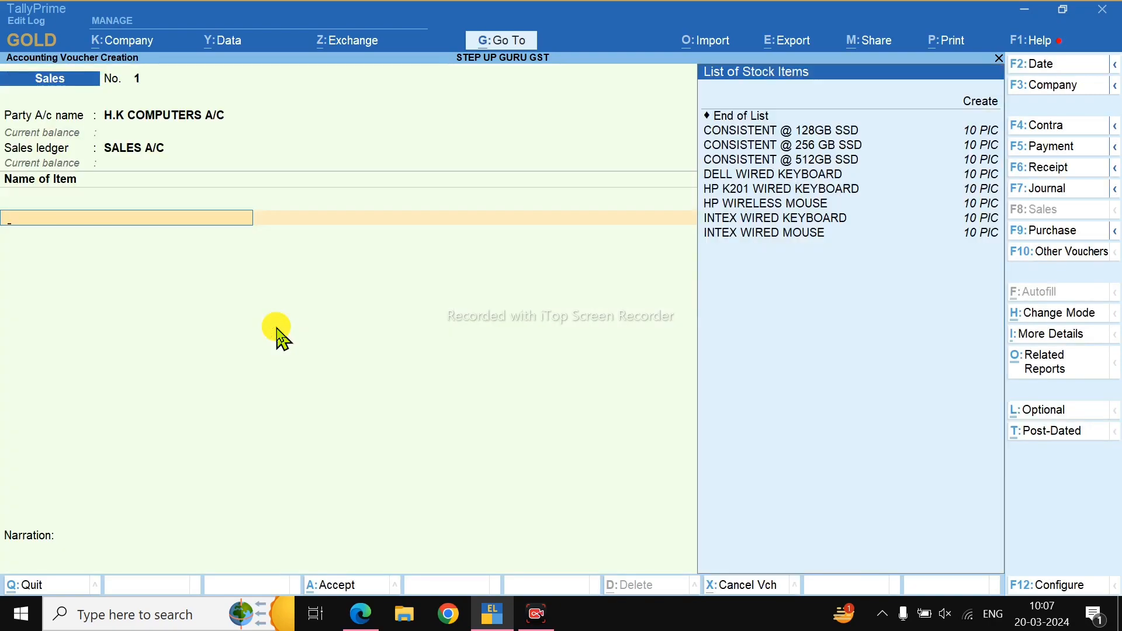
# Add the item CONSISTENT @ 128GB SSD to the sales voucher with quantity 5 at a rate of 1050
pyautogui.press('Down')
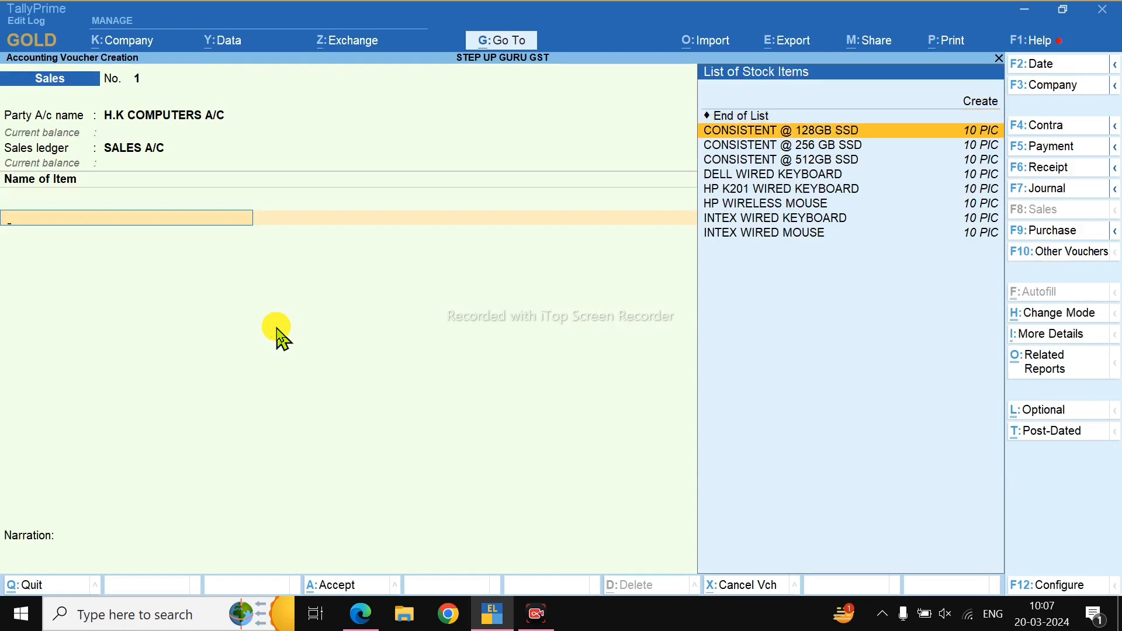
pyautogui.press('Return')
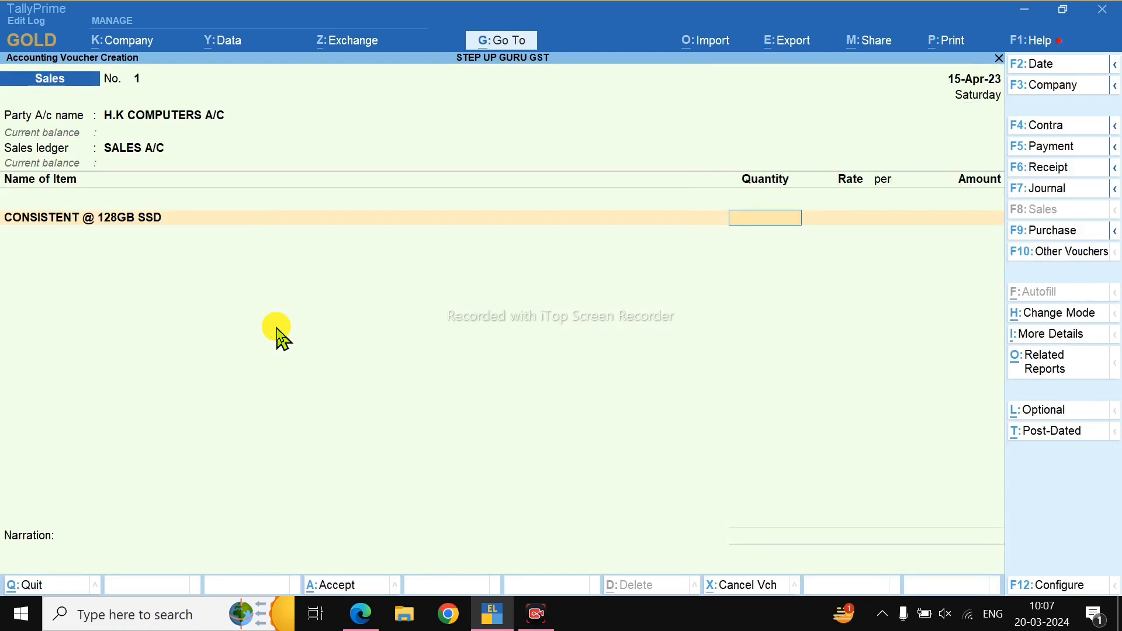
pyautogui.write('5')
pyautogui.press('Return')
pyautogui.write('1050')
pyautogui.press('Return')
pyautogui.press('Return')
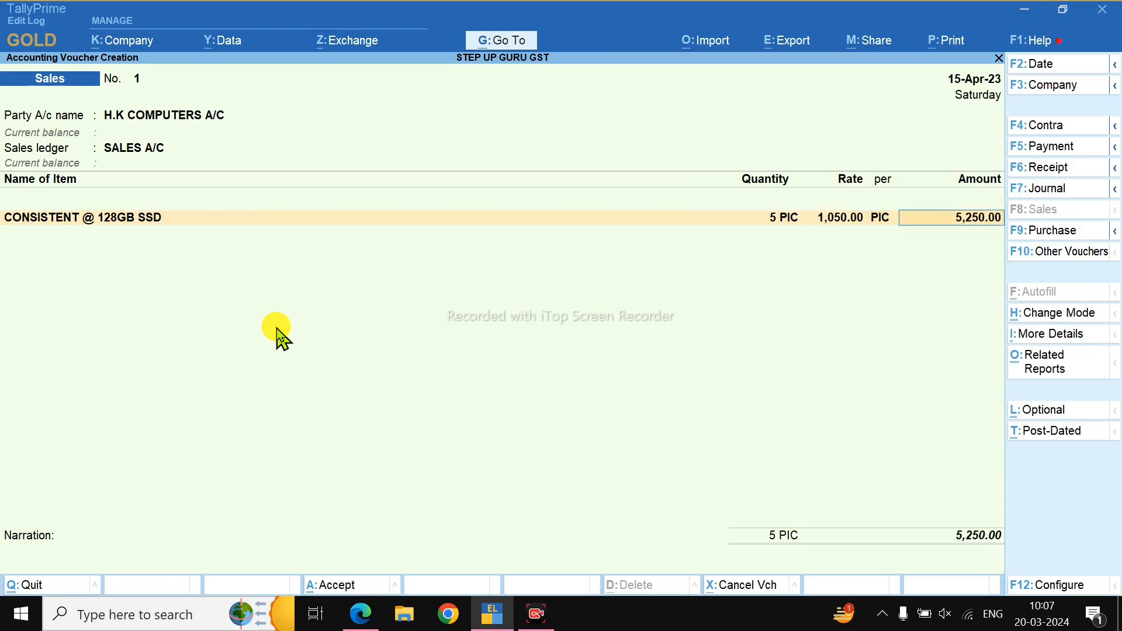
pyautogui.press('Return')
# Add the item INTEX WIRED KEYBOARD to the sales voucher with quantity 5 at a rate of 210
pyautogui.press('Down')
pyautogui.press('Down')
pyautogui.press('Down')
pyautogui.press('Down')
pyautogui.press('Down')
pyautogui.press('Down')
pyautogui.press('Down')
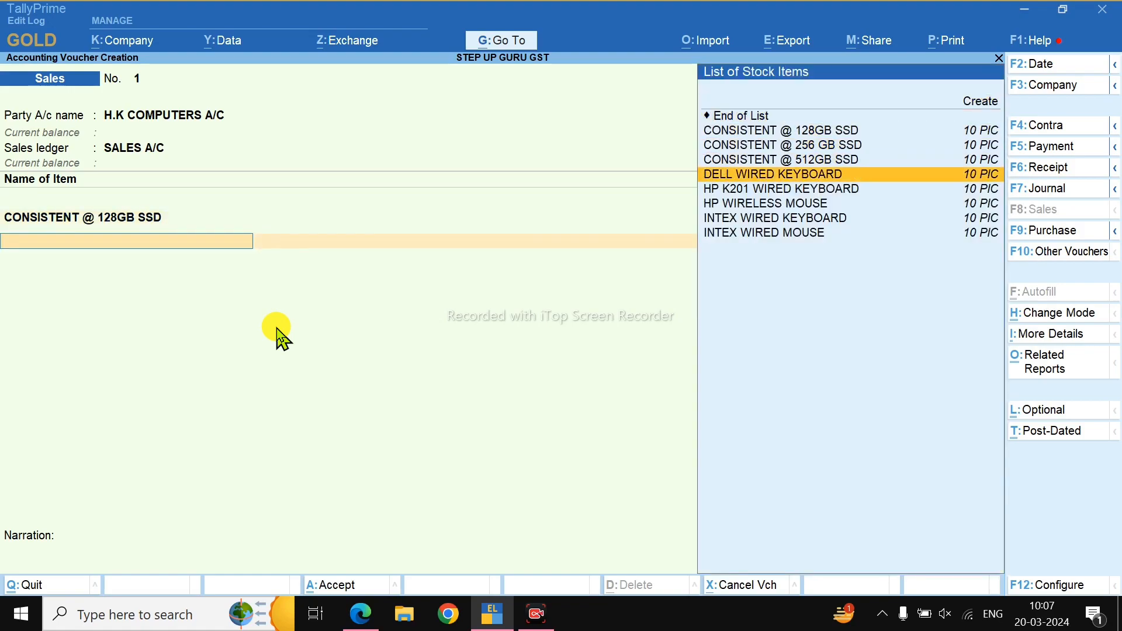
pyautogui.press('Return')
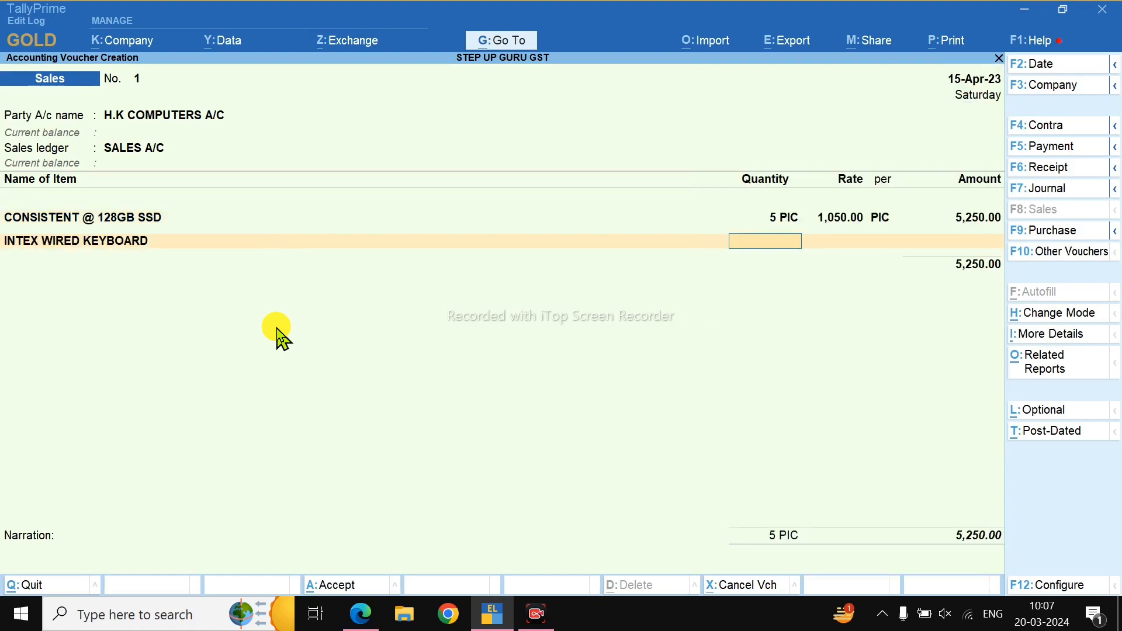
pyautogui.write('5')
pyautogui.press('Return')
pyautogui.write('210')
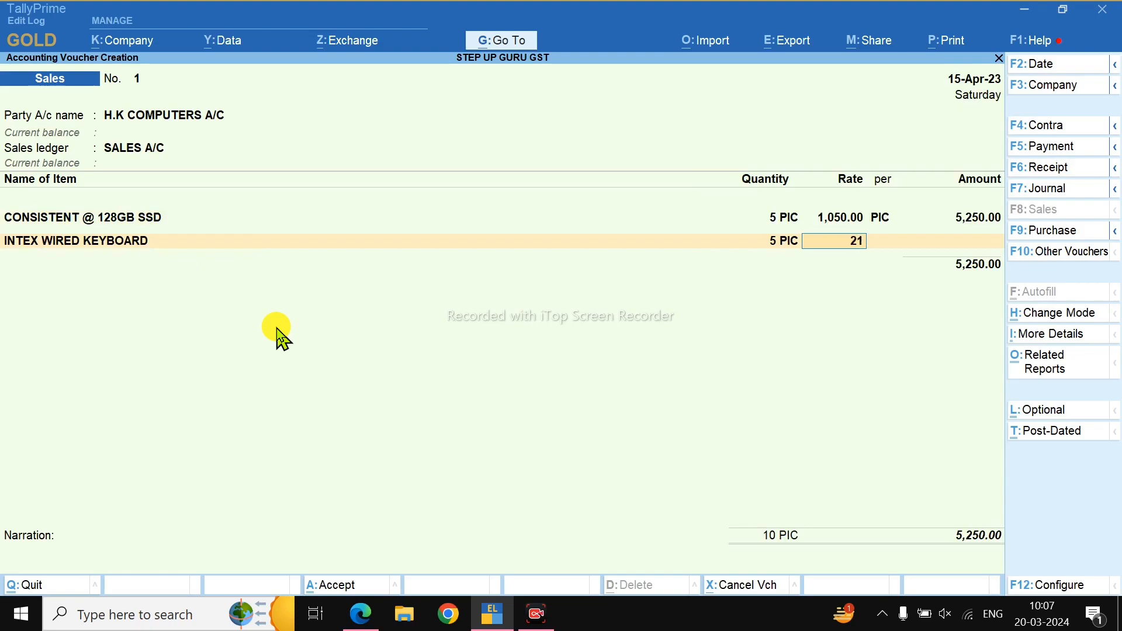
pyautogui.press('Return')
pyautogui.press('Return')
pyautogui.press('Return')
# Add the item INTEX WIRED MOUSE with quantity 5 at a rate of 115, and end the item list
pyautogui.press('Up')
pyautogui.press('Up')
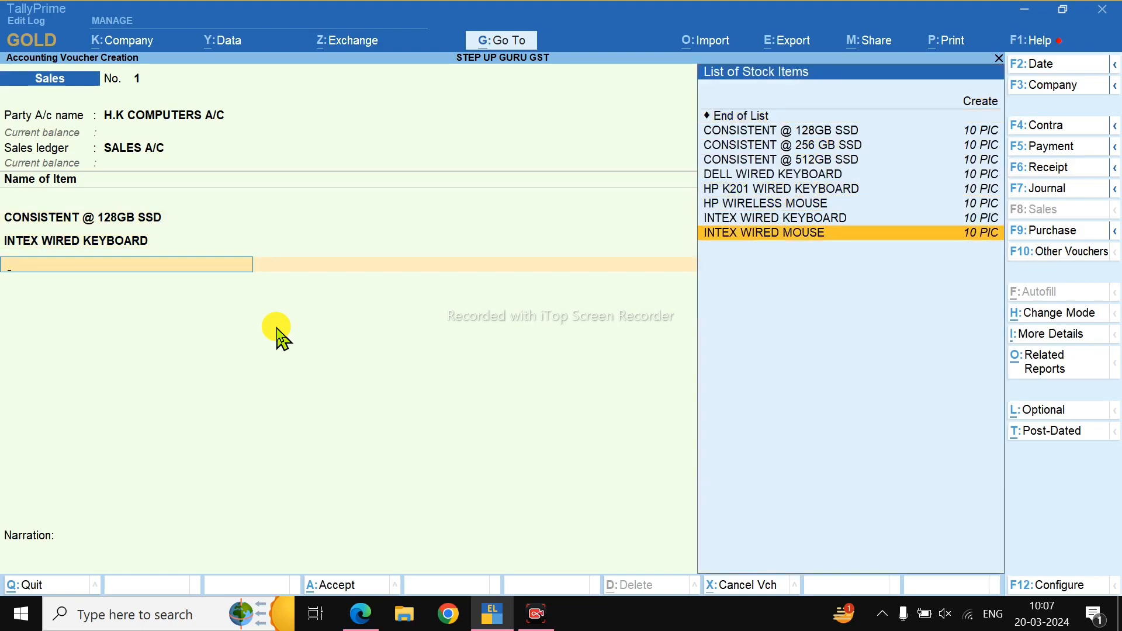
pyautogui.press('Return')
pyautogui.press('Return')
pyautogui.write('1')
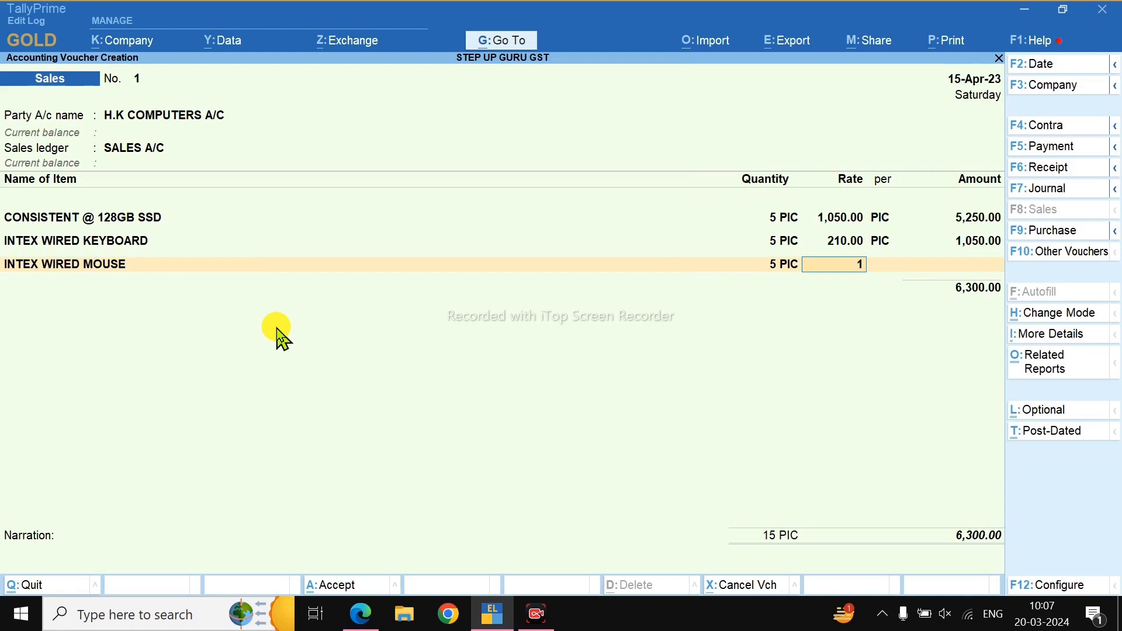
pyautogui.write('15')
pyautogui.press('Return')
pyautogui.press('Return')
pyautogui.press('Return')
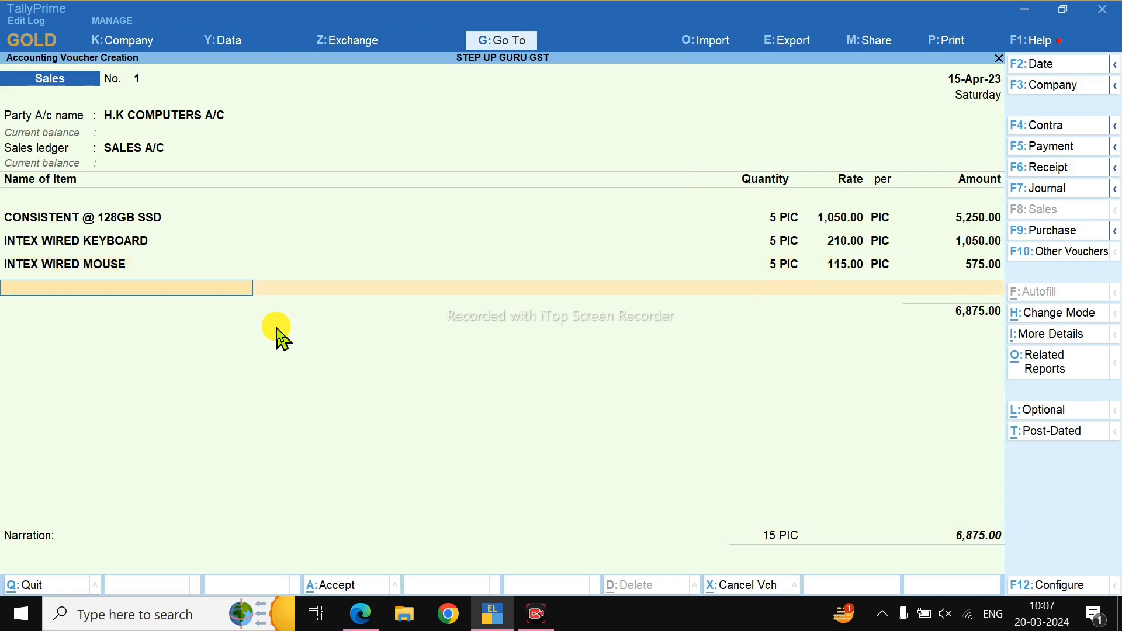
pyautogui.press('Return')
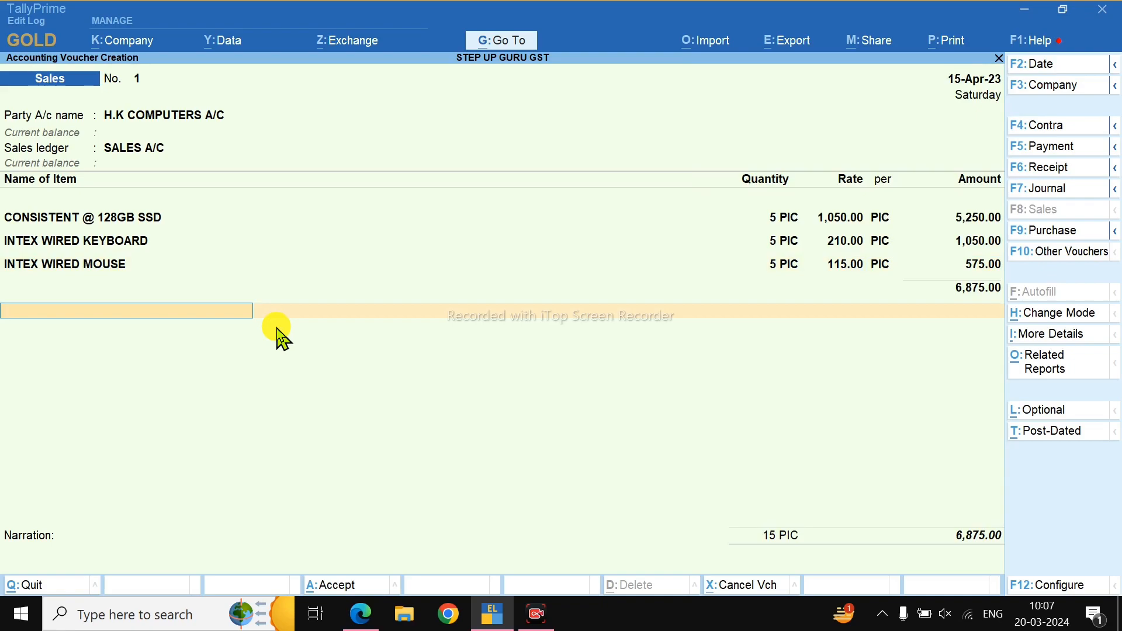
# Add the CGST @ 6% GST LOCAL tax ledger below the voucher items and keep its calculated amount
pyautogui.write('CG')
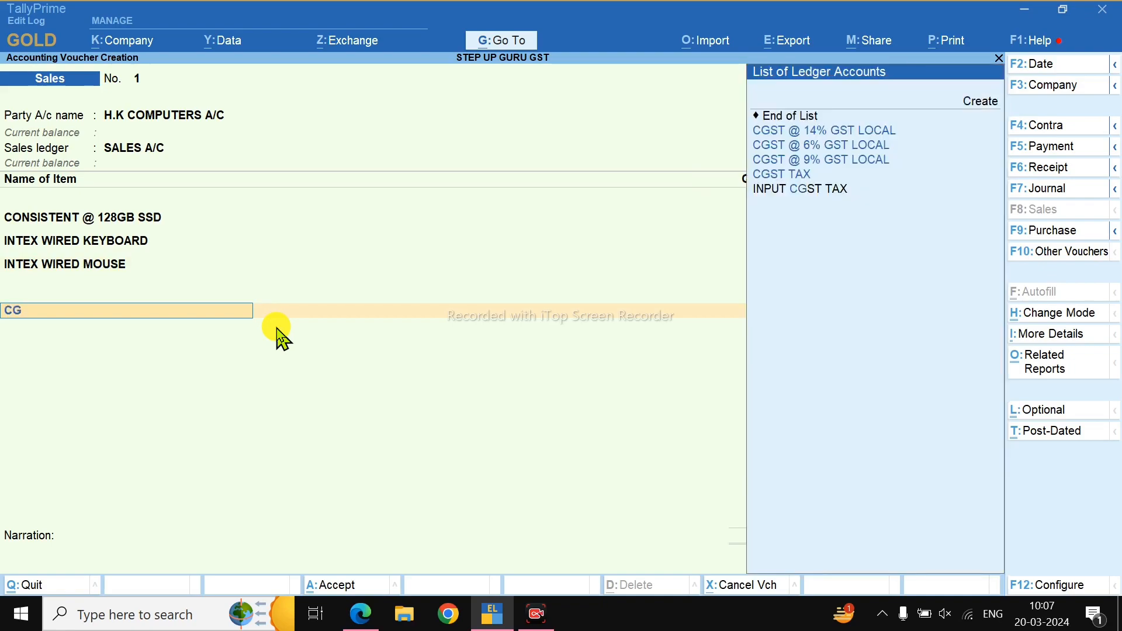
pyautogui.press('Down')
pyautogui.press('Down')
pyautogui.press('Return')
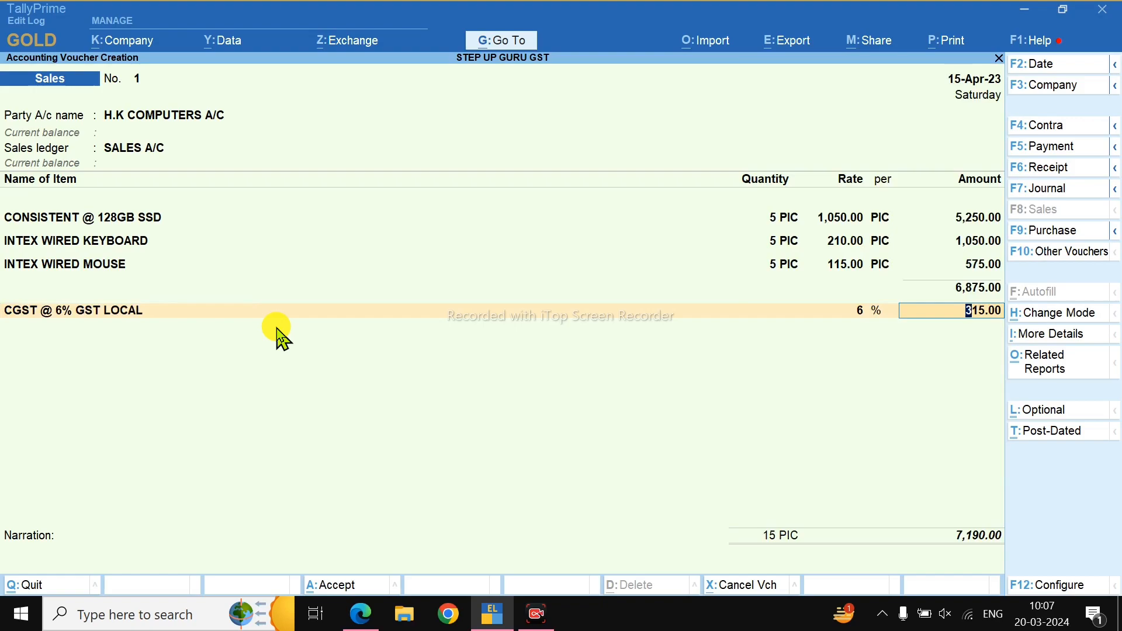
pyautogui.press('Return')
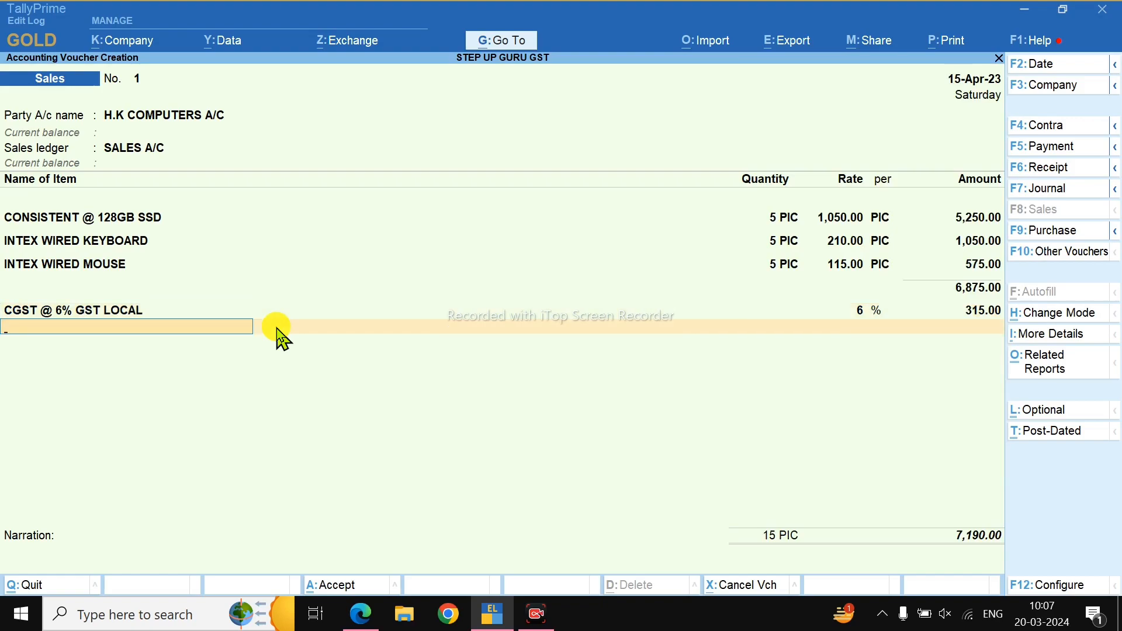
# Add the CGST @ 9% GST LOCAL tax ledger to the voucher and keep its calculated amount
pyautogui.write('CG')
pyautogui.press('Down')
pyautogui.press('Down')
pyautogui.press('Down')
pyautogui.press('Return')
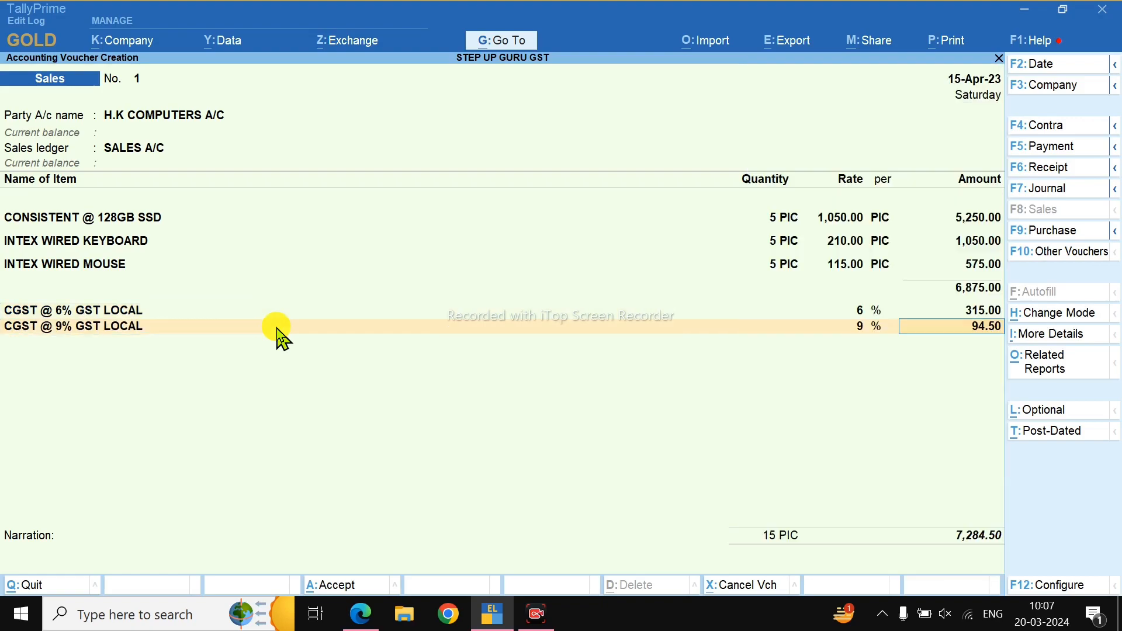
pyautogui.press('Return')
# Add the CGST @ 14% GST LOCAL tax ledger to the voucher and keep its calculated amount
pyautogui.write('CG')
pyautogui.press('Down')
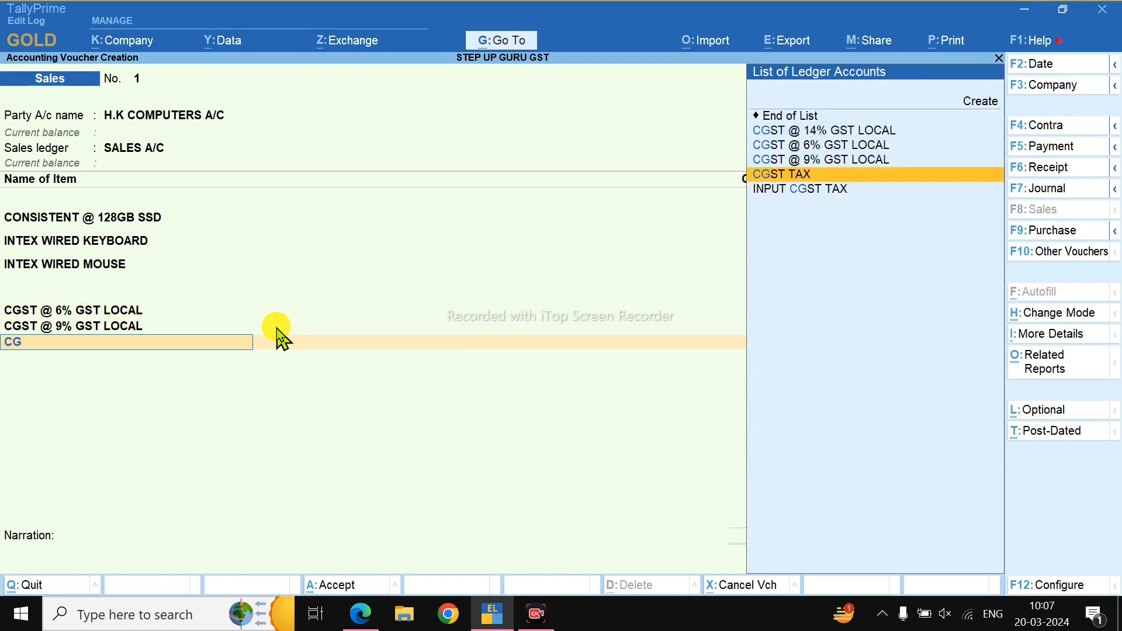
pyautogui.press('Up')
pyautogui.press('Up')
pyautogui.press('Up')
pyautogui.press('Return')
pyautogui.press('Return')
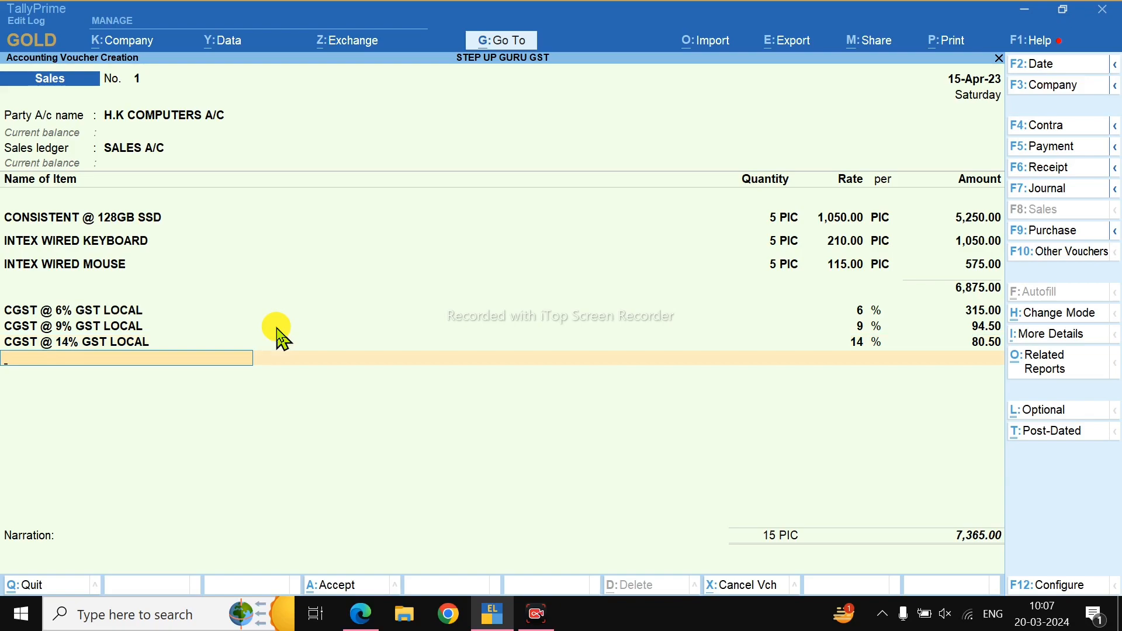
# Create a tax ledger from the voucher named CGST @ 2.5% GST LOCAL under Duties & Taxes
pyautogui.hotkey('alt', 'c')
pyautogui.write('CG')
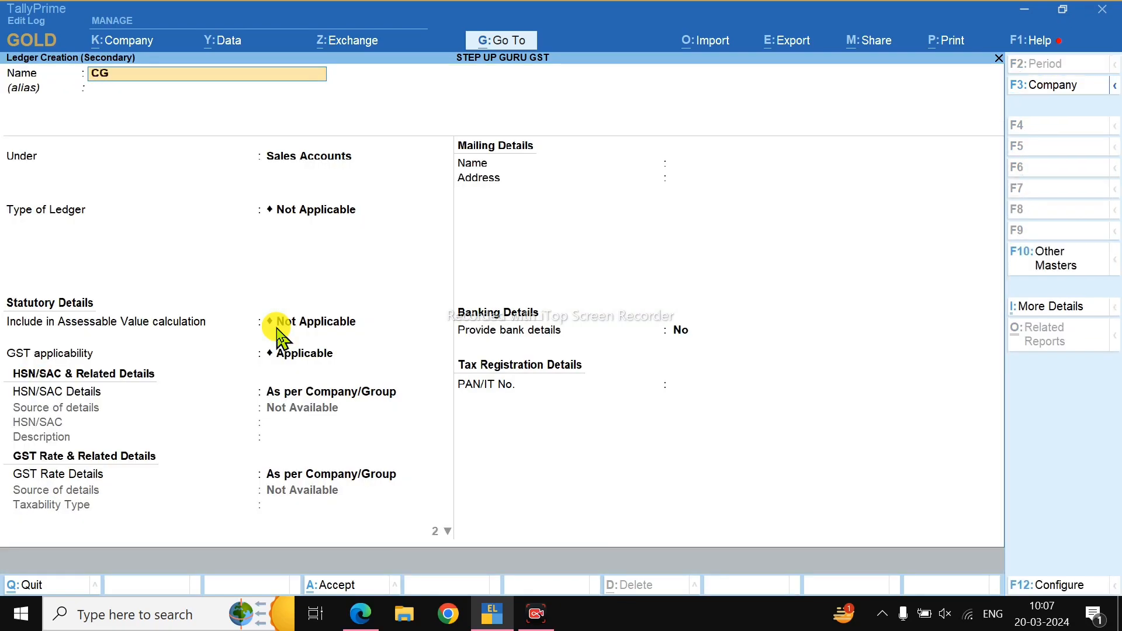
pyautogui.write('ST @ 2.5% GST LOCAL')
pyautogui.press('Return')
pyautogui.write('Du')
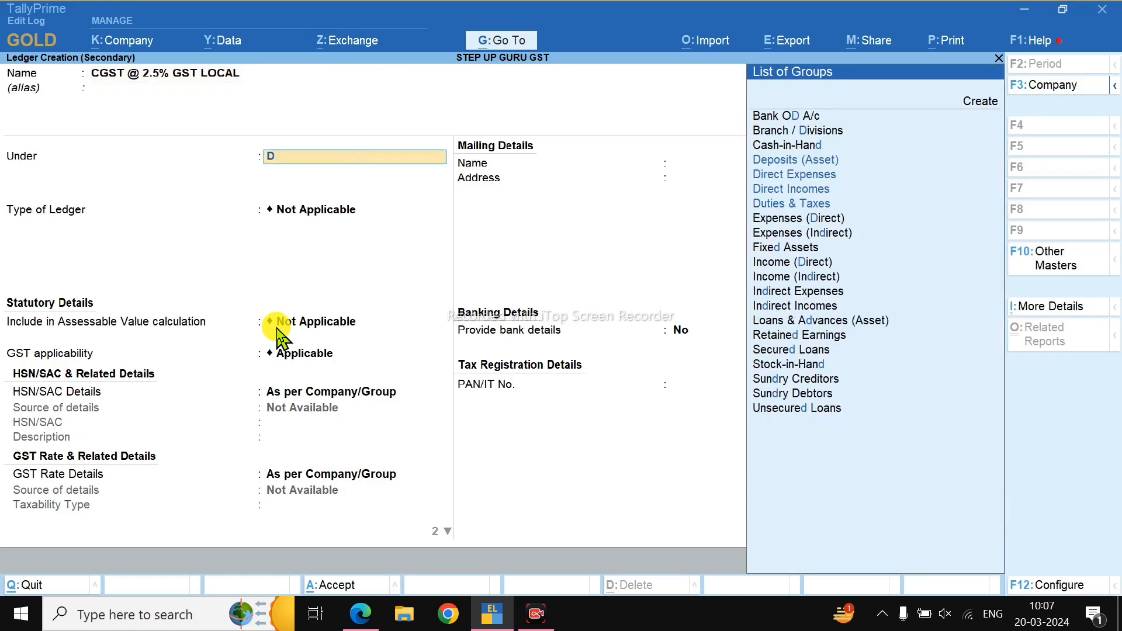
pyautogui.press('Return')
# Set the new ledger's duty type to GST, tax type to CGST and percentage of calculation to 2.5, and save it
pyautogui.press('Up')
pyautogui.press('Return')
pyautogui.press('Down')
pyautogui.press('Return')
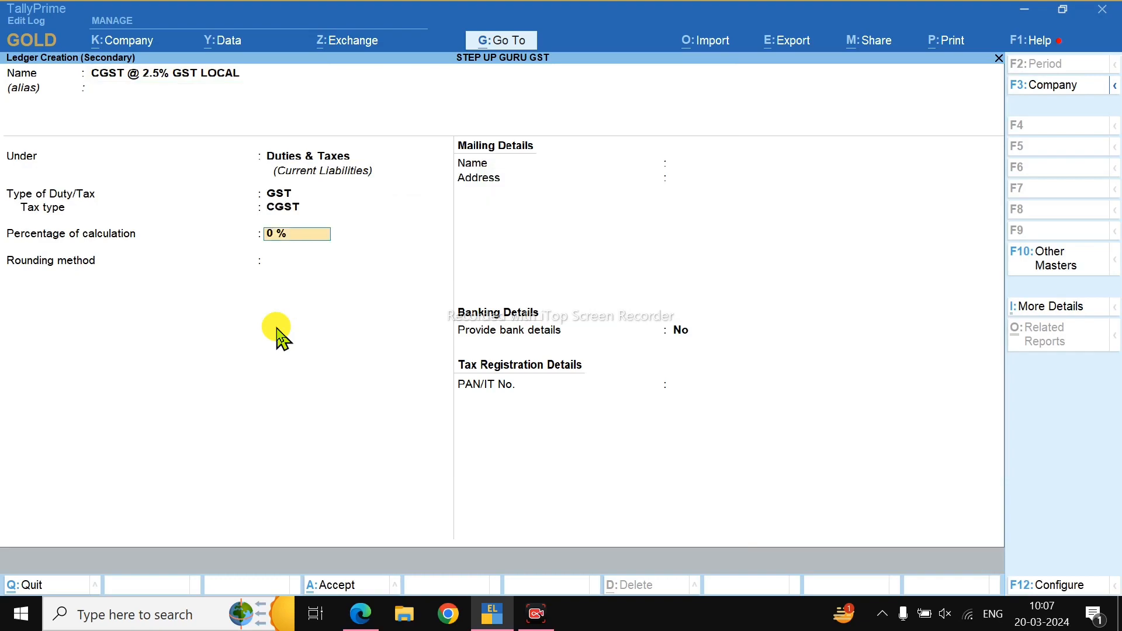
pyautogui.write('2.5')
pyautogui.press('Return')
pyautogui.press('Return')
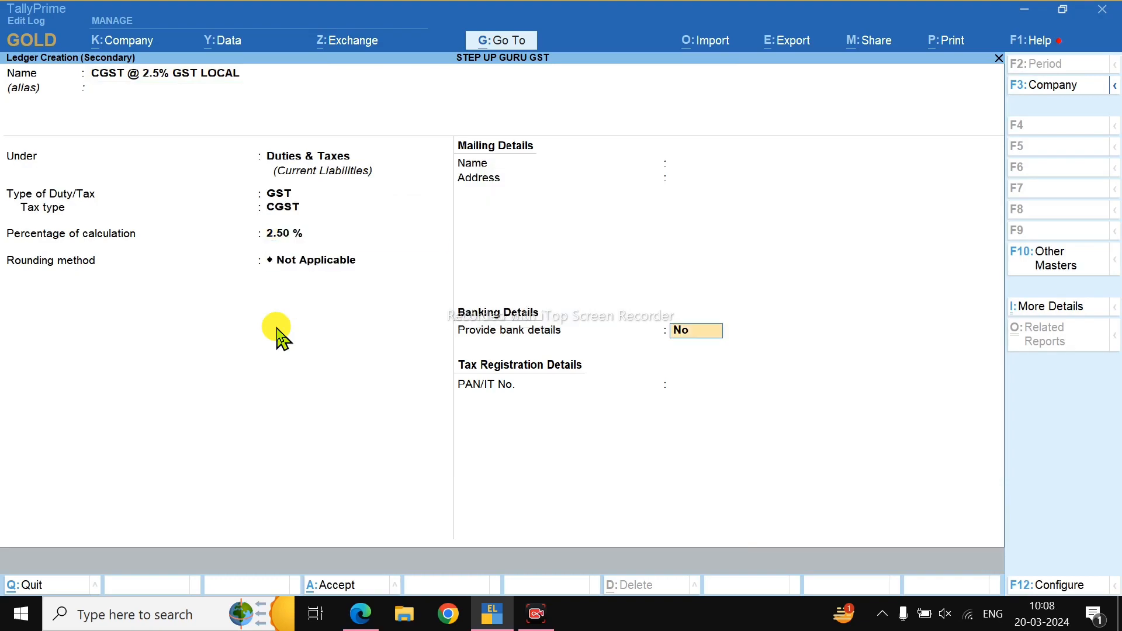
pyautogui.hotkey('ctrl', 'a')
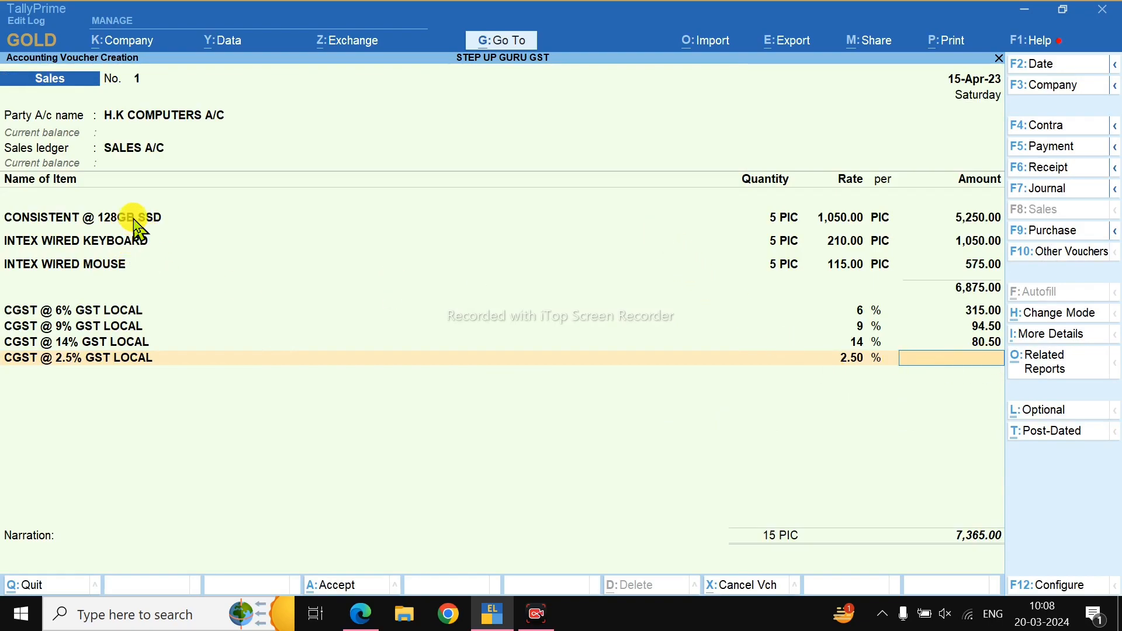
# Start a new stock item named INTEX WIRED COMBO from the item line below INTEX WIRED MOUSE, leaving the alias blank
pyautogui.click(88, 268)
pyautogui.press('Return')
pyautogui.press('Return')
pyautogui.press('Return')
pyautogui.press('Return')
pyautogui.press('Return')
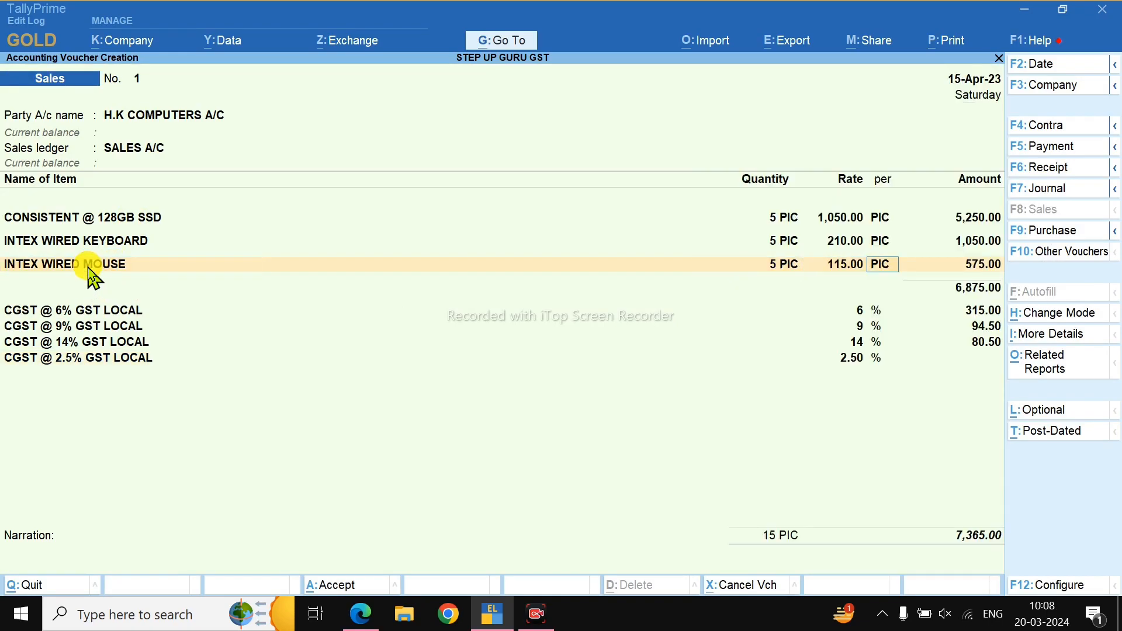
pyautogui.hotkey('alt', 'c')
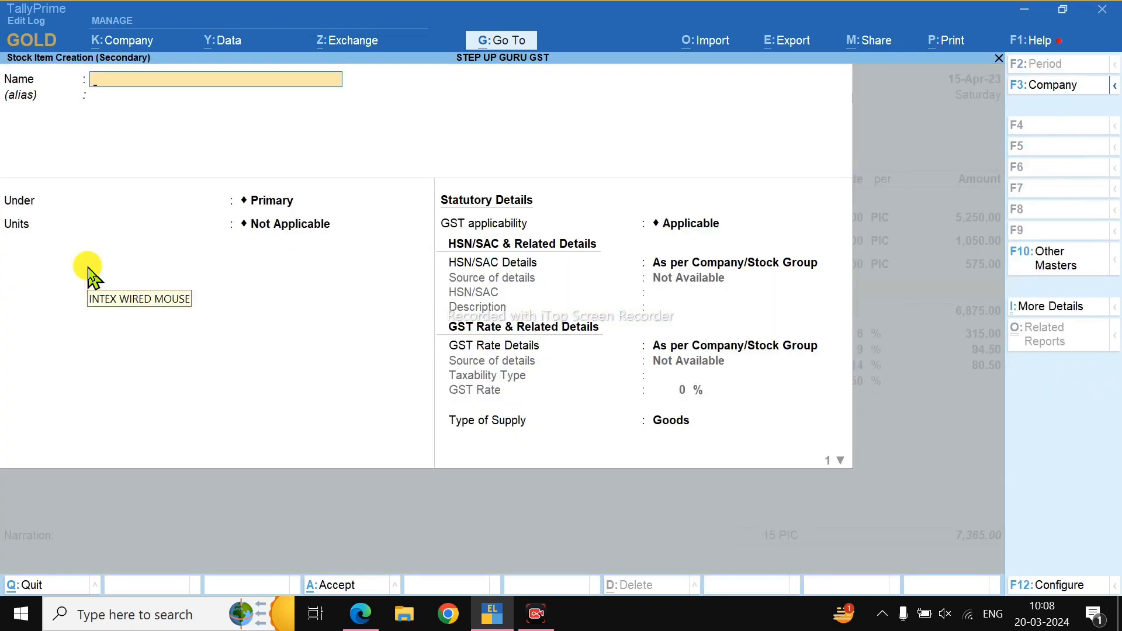
pyautogui.write('INTEX')
pyautogui.write(' W')
pyautogui.write('IRELSS')
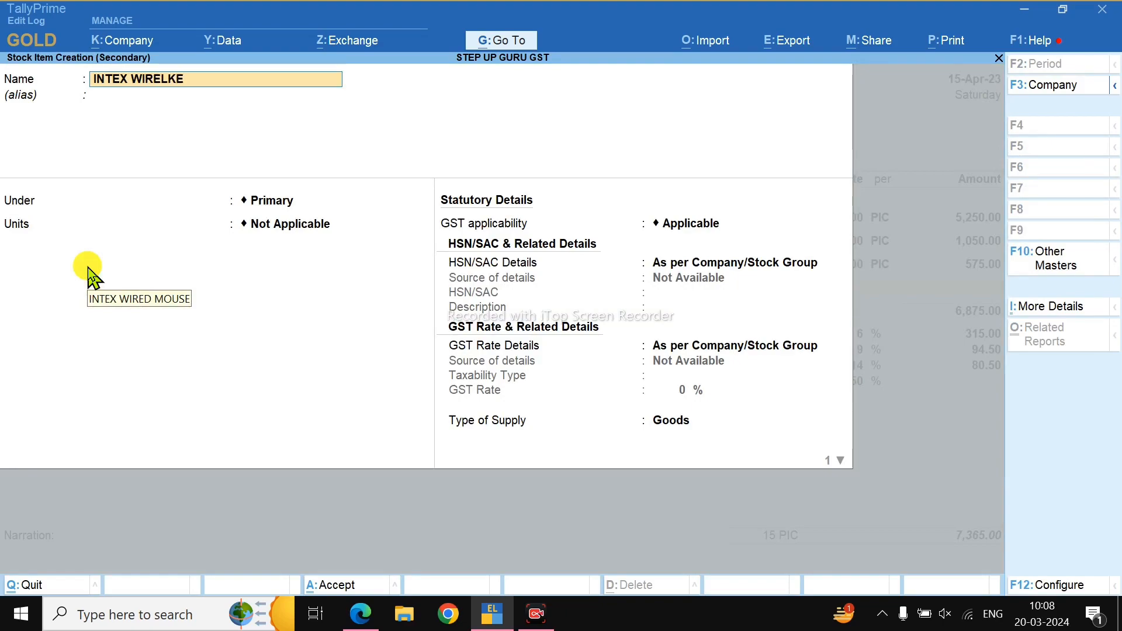
pyautogui.press('BackSpace')
pyautogui.press('BackSpace')
pyautogui.press('BackSpace')
pyautogui.write('D COMBO')
pyautogui.press('Return')
pyautogui.press('Return')
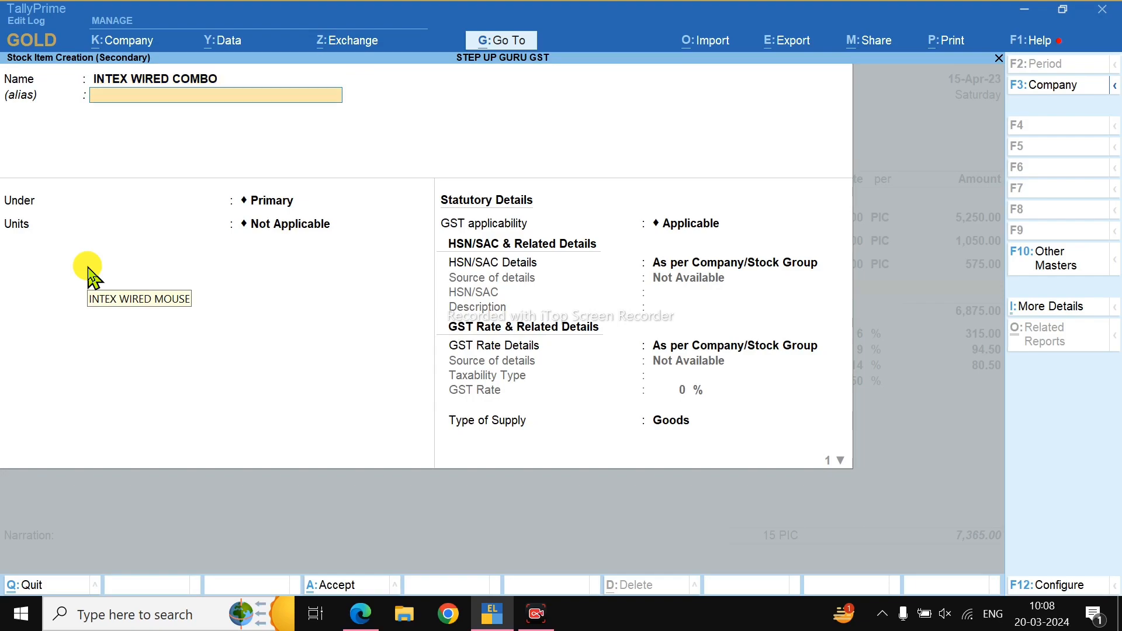
# Create a stock group named KEYBOARD AND MOUSE COMBO under Primary for the item, with item quantities added set to Yes
pyautogui.press('Up')
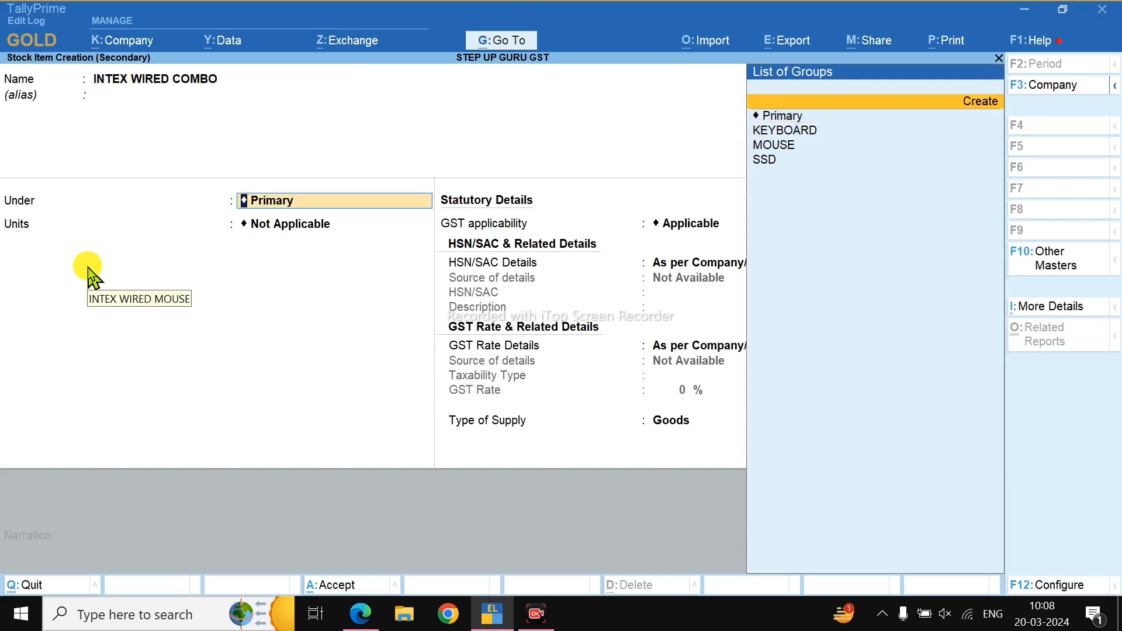
pyautogui.press('Return')
pyautogui.write('KEYV')
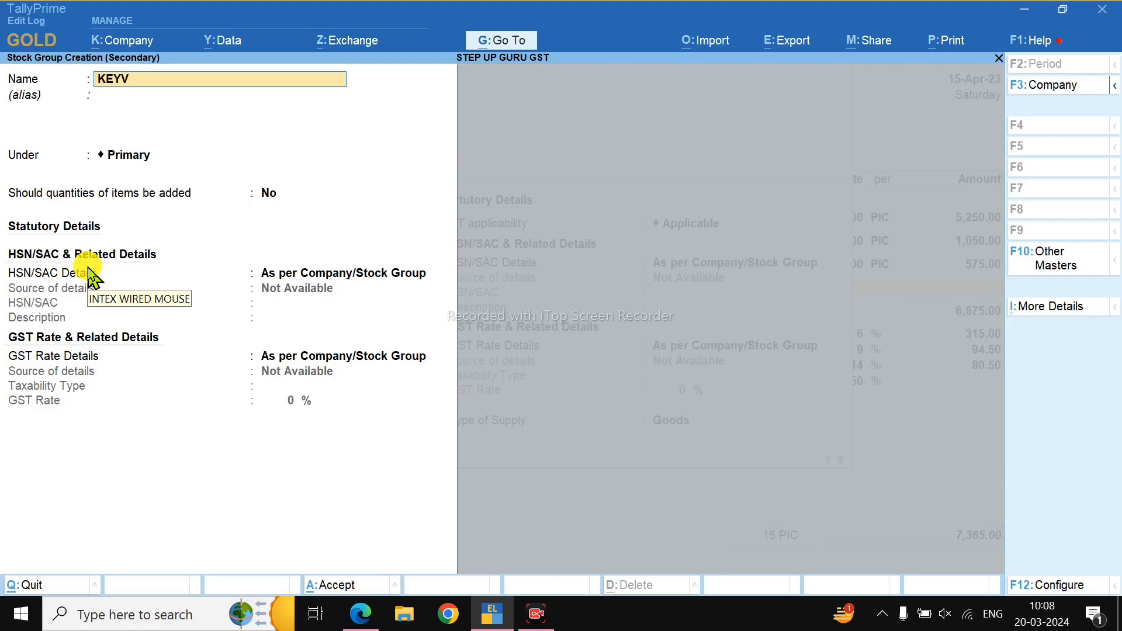
pyautogui.press('BackSpace')
pyautogui.write('BOARD AND MOUSE COMBO')
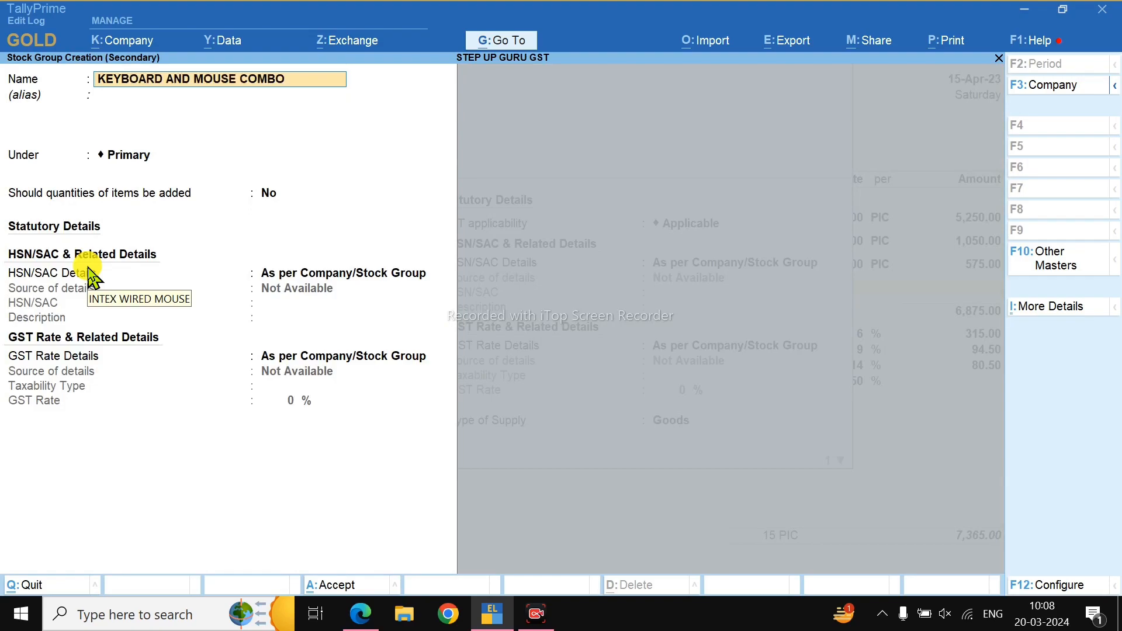
pyautogui.press('Return')
pyautogui.press('Return')
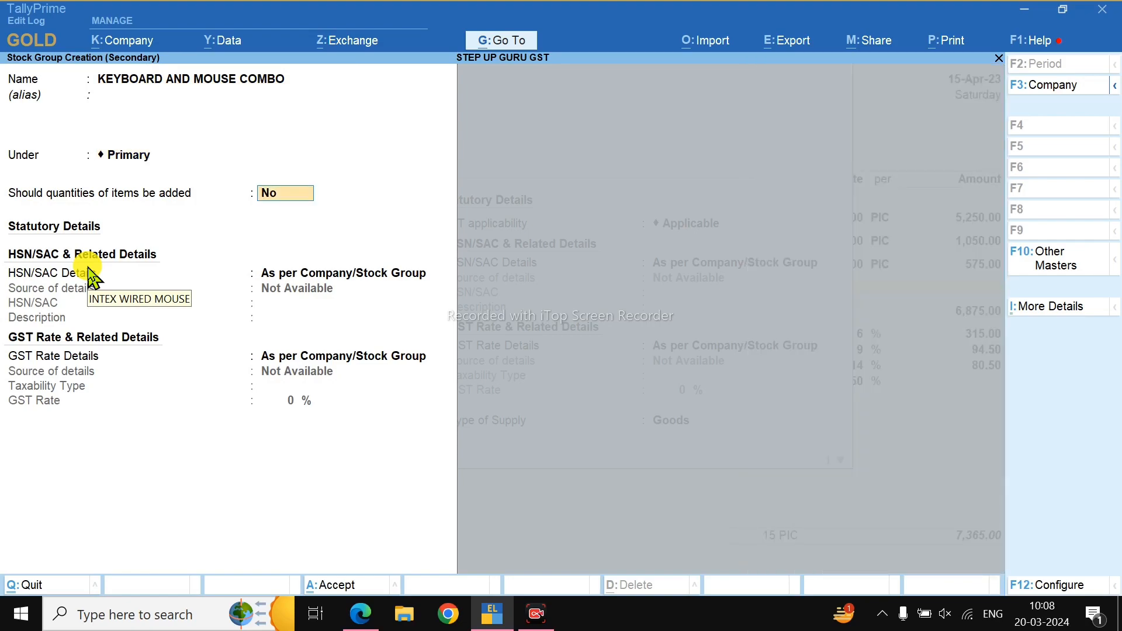
pyautogui.write('y')
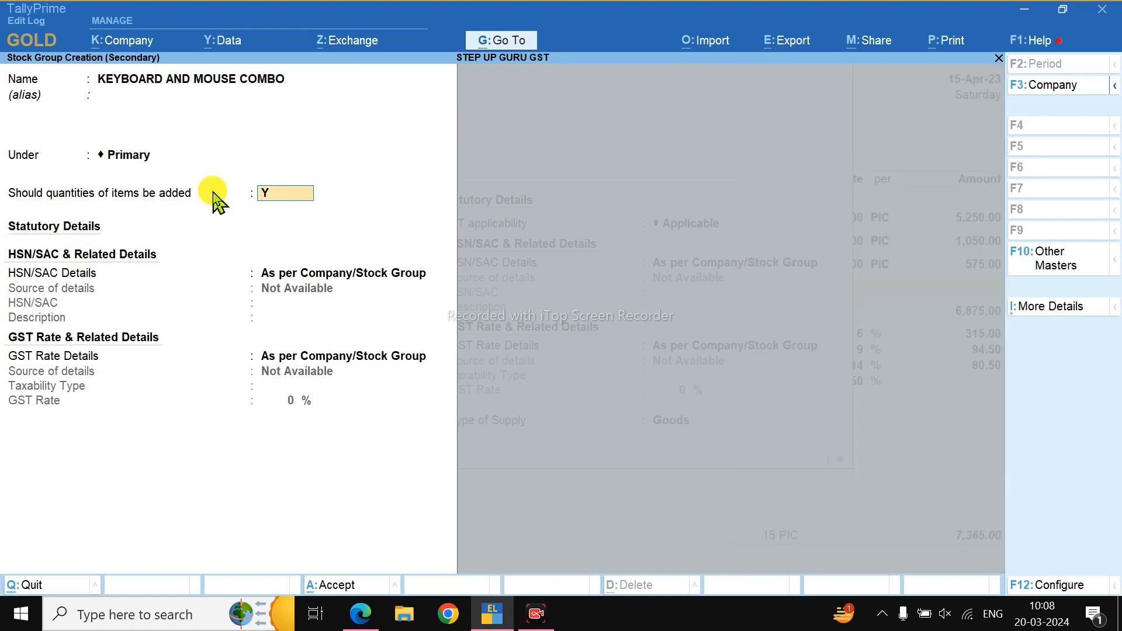
pyautogui.press('Return')
# Set the stock group's HSN/SAC details to Specify Details Here with HSN/SAC 5555 and no description
pyautogui.press('Down')
pyautogui.press('Return')
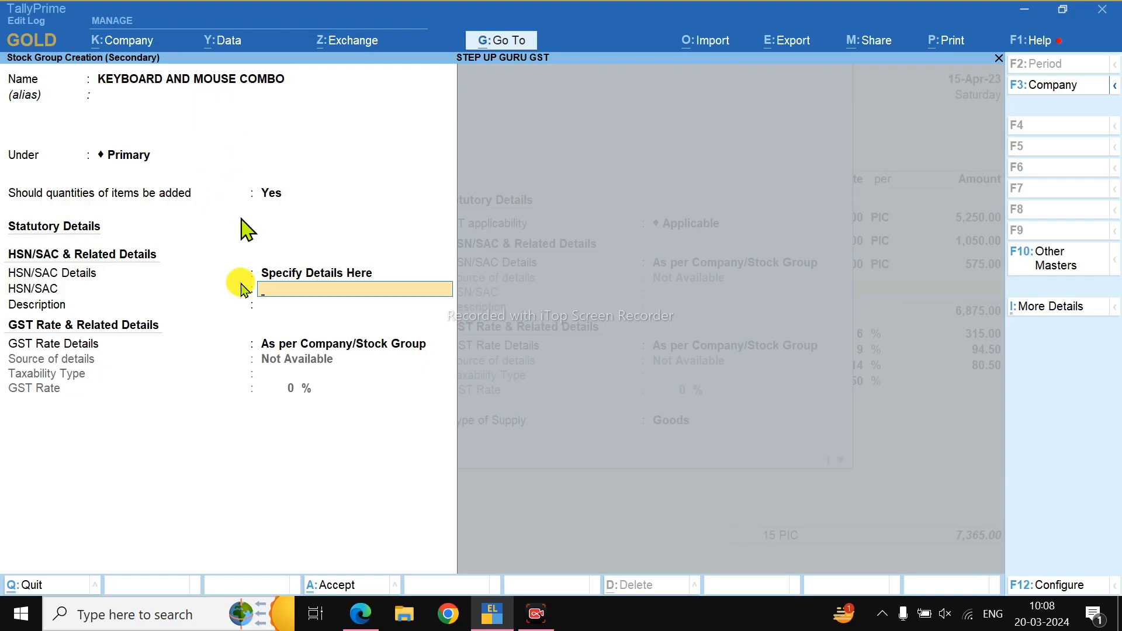
pyautogui.write('5555')
pyautogui.press('Return')
pyautogui.press('Return')
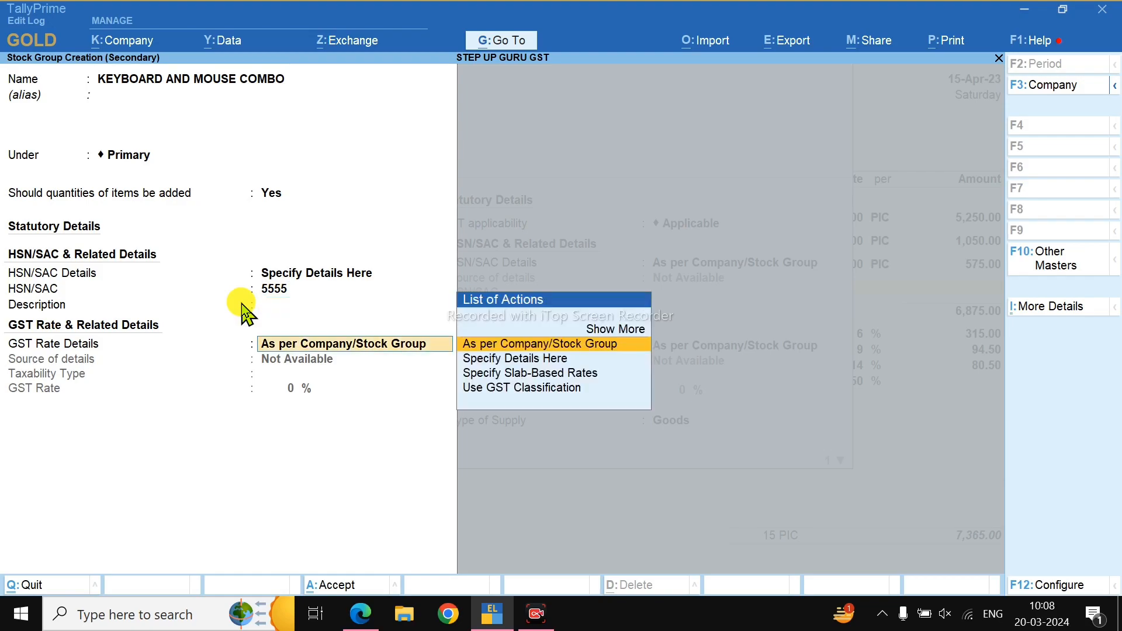
# Specify the stock group's GST rate details directly as Taxable at 5% and save the group
pyautogui.press('Down')
pyautogui.press('Return')
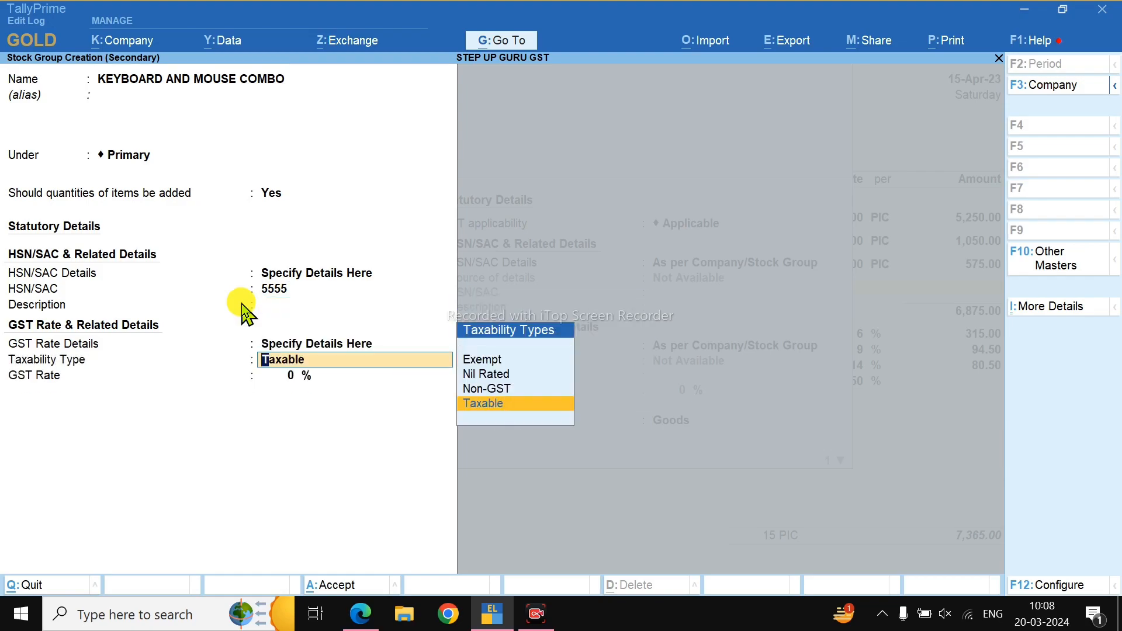
pyautogui.press('Return')
pyautogui.write('1')
pyautogui.write('5')
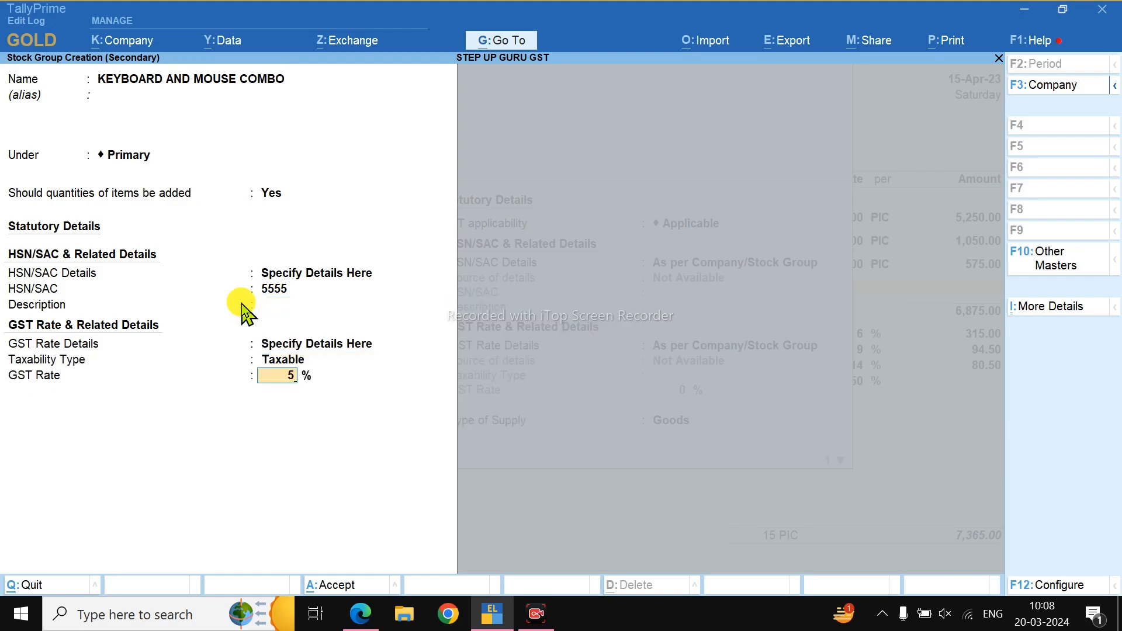
pyautogui.press('Return')
# Set the INTEX WIRED COMBO item's unit to PIC, keep its GST details as per the stock group, and save it
pyautogui.press('Down')
pyautogui.press('Return')
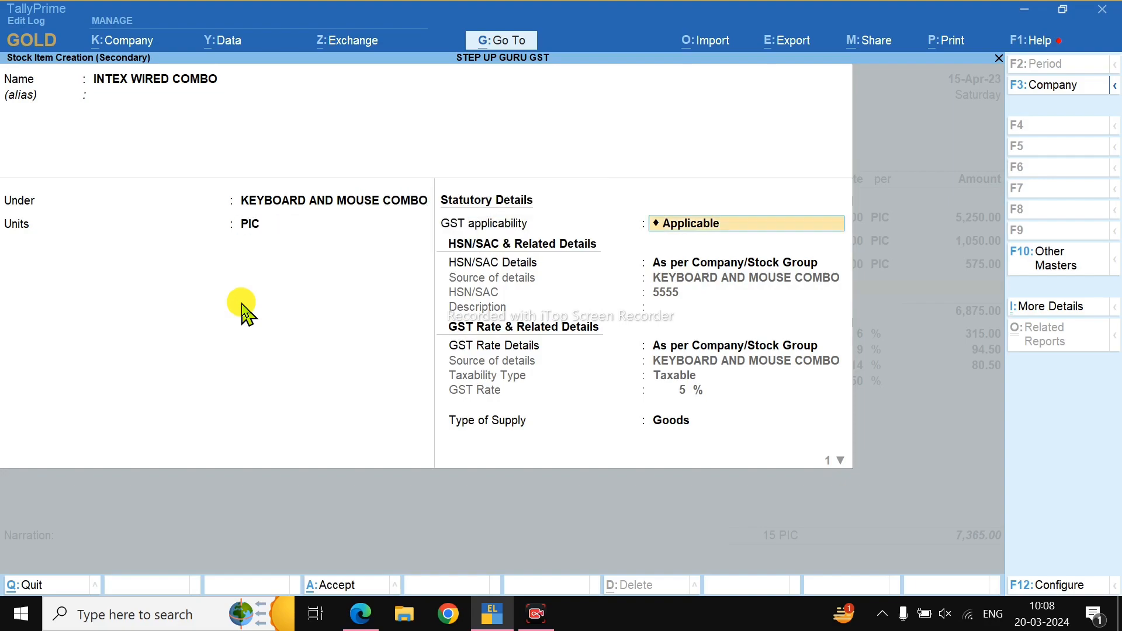
pyautogui.press('Return')
pyautogui.press('Return')
pyautogui.press('Return')
pyautogui.press('Return')
pyautogui.press('Return')
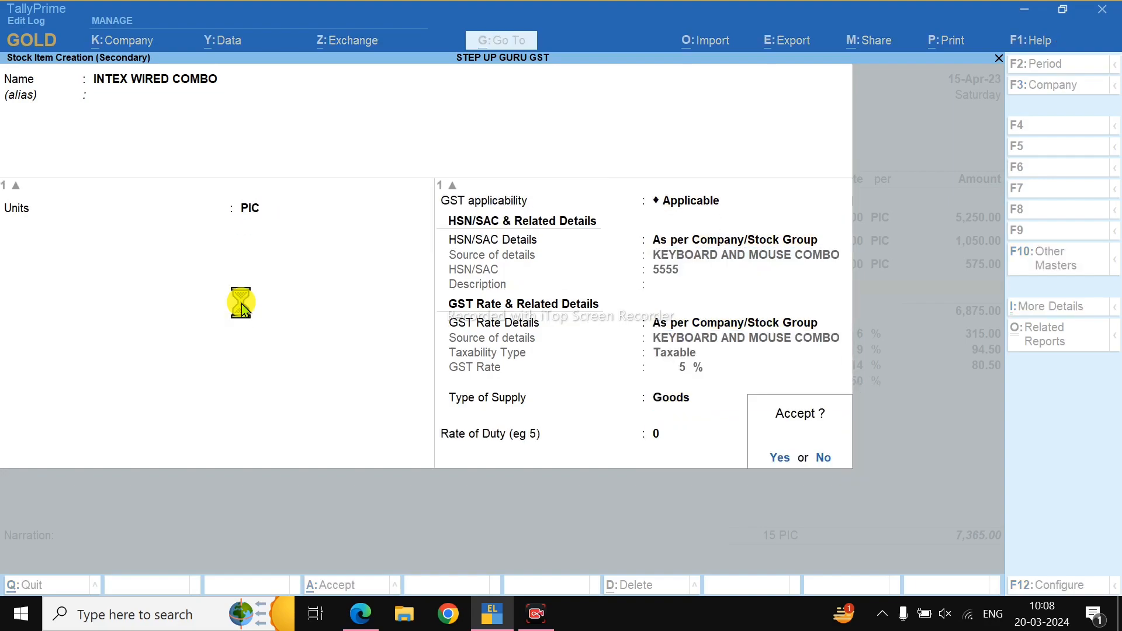
pyautogui.press('Return')
# Enter a quantity of 20 PIC for INTEX WIRED COMBO in the sales voucher
pyautogui.write('20')
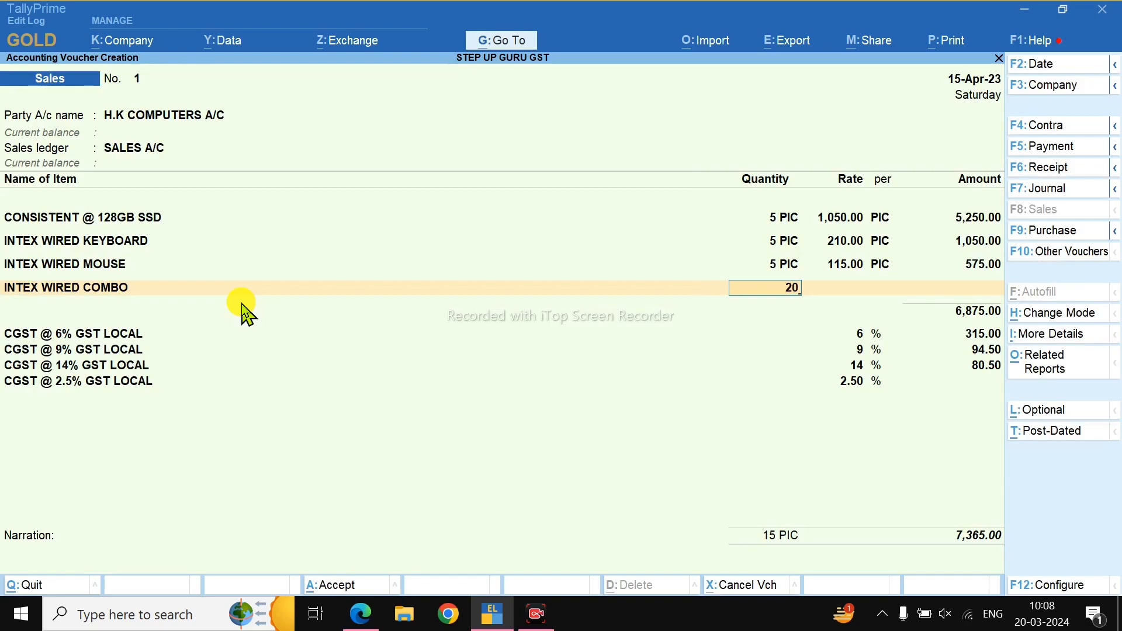
pyautogui.press('Return')
pyautogui.press('Return')
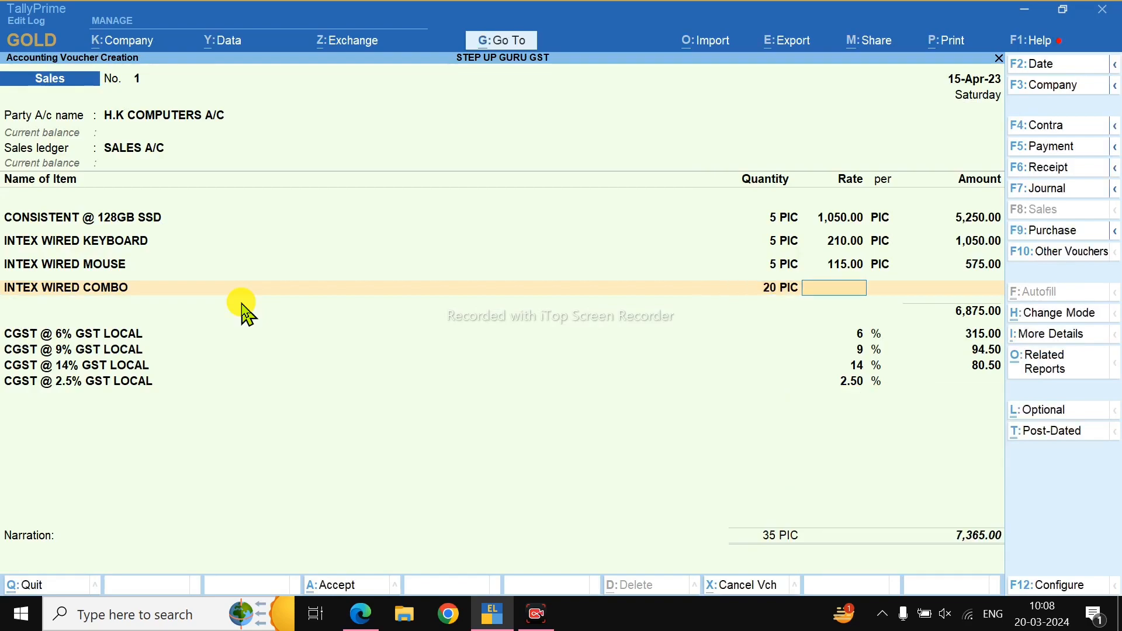
# Open the INTEX WIRED COMBO item for alteration from the voucher and set its opening balance quantity to 30 PIC
pyautogui.press('BackSpace')
pyautogui.press('BackSpace')
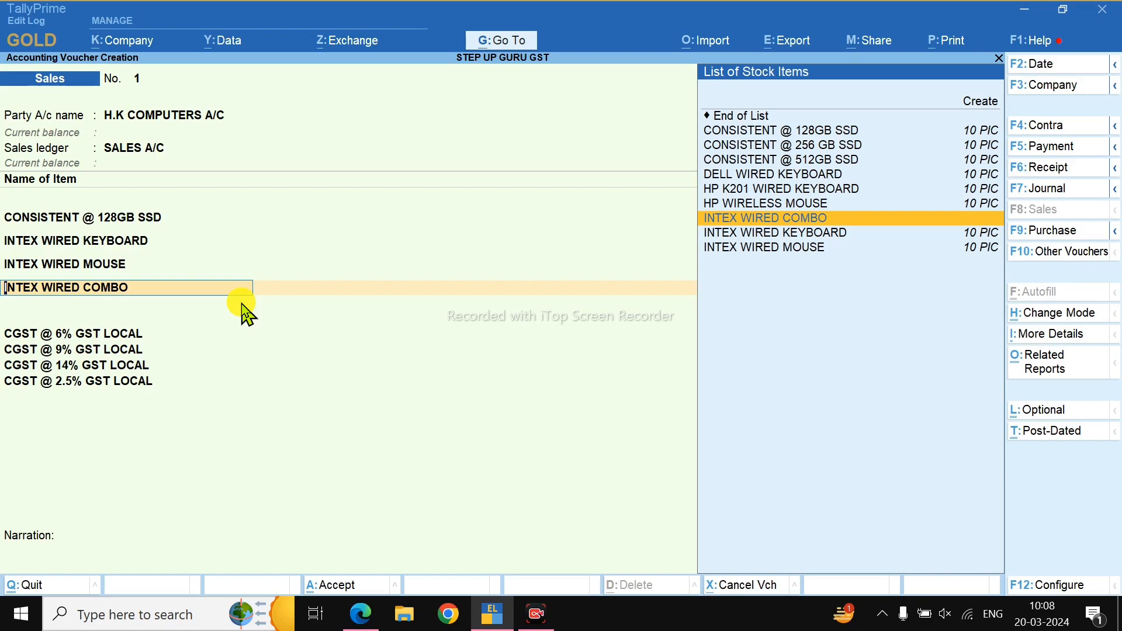
pyautogui.hotkey('ctrl', 'Return')
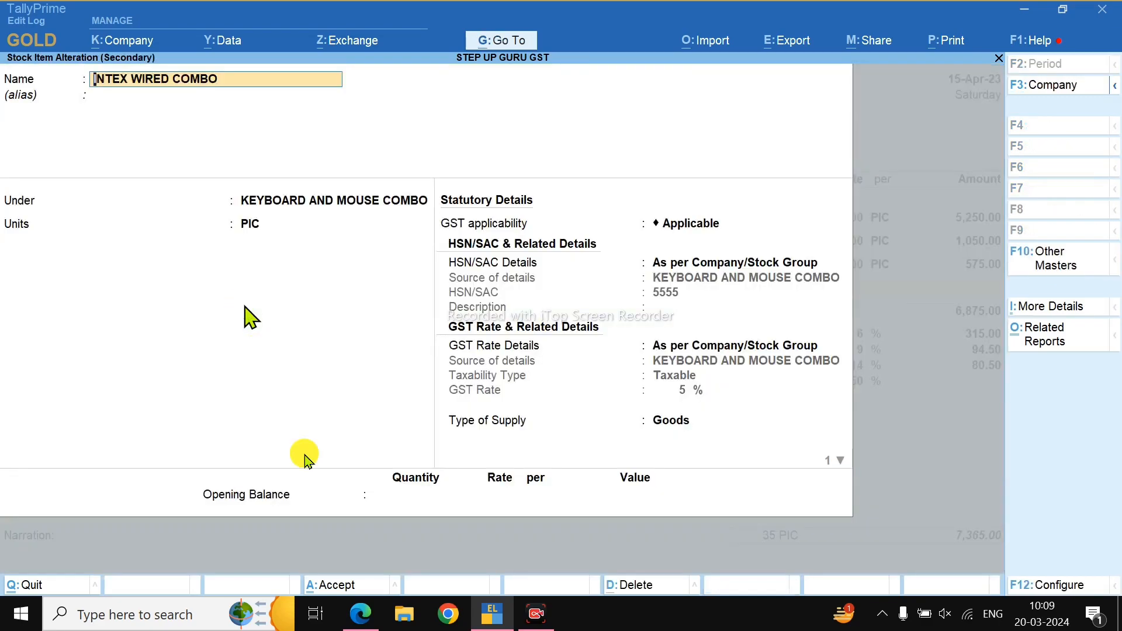
pyautogui.click(411, 501)
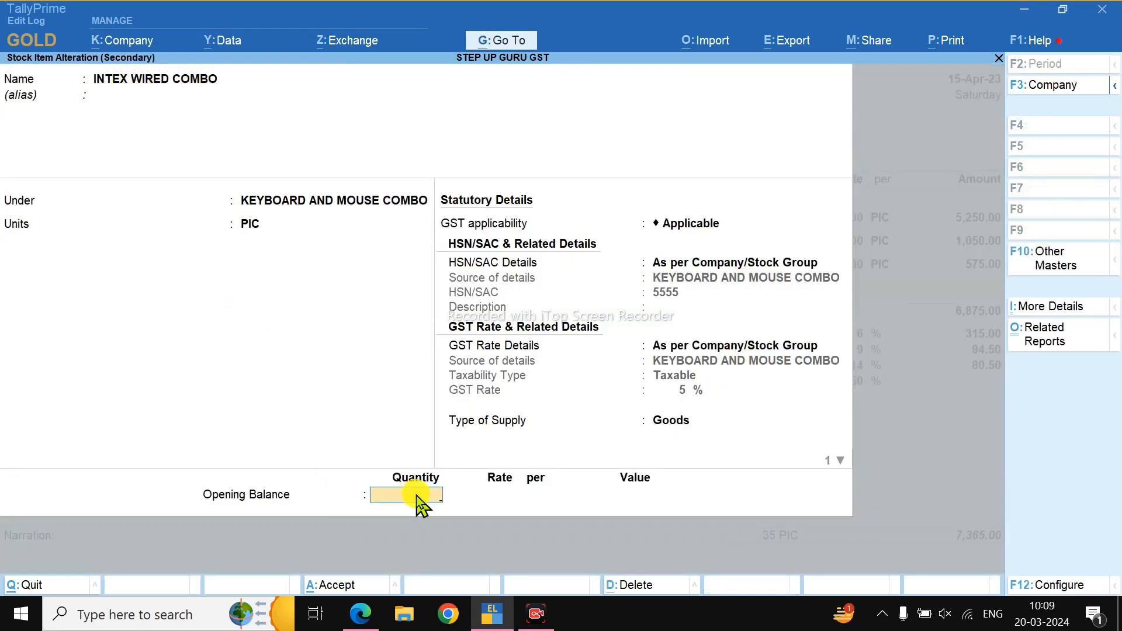
pyautogui.write('50')
pyautogui.press('Return')
pyautogui.click(417, 498)
pyautogui.write('30')
pyautogui.press('Return')
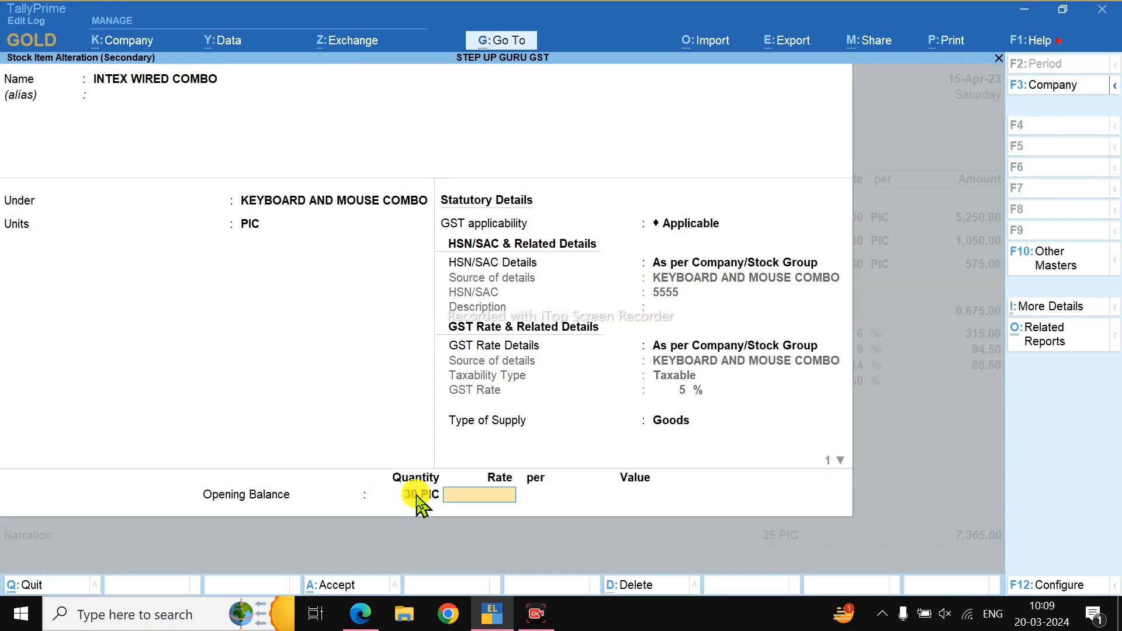
# Set the item's opening balance rate to 255 per PIC, keep the calculated value, and save the alteration
pyautogui.write('255')
pyautogui.press('Return')
pyautogui.press('Return')
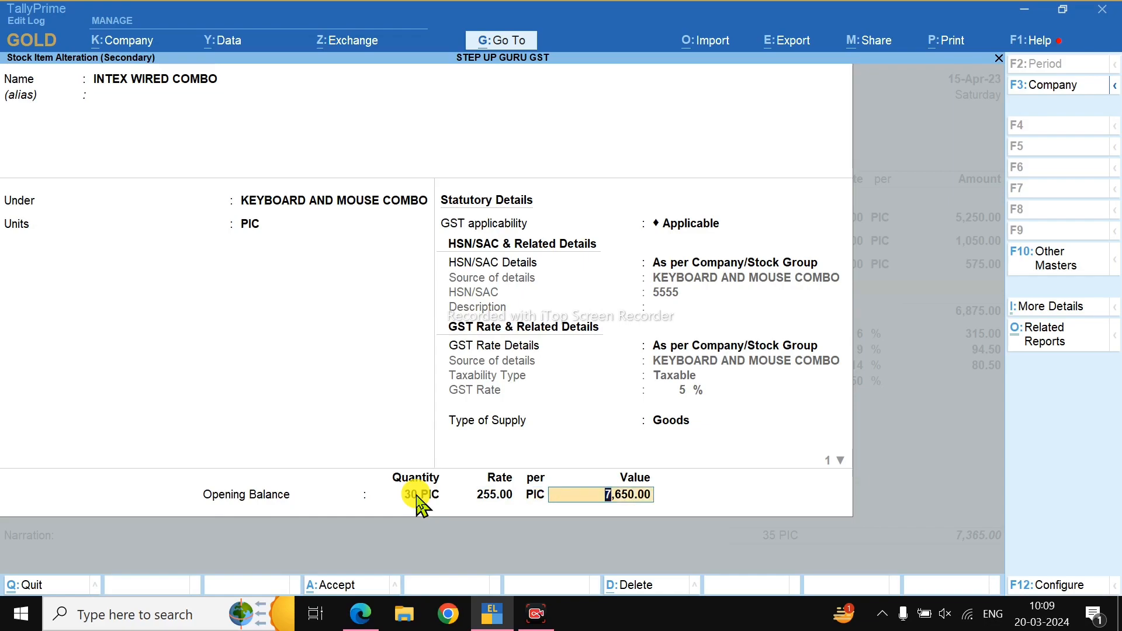
pyautogui.press('Return')
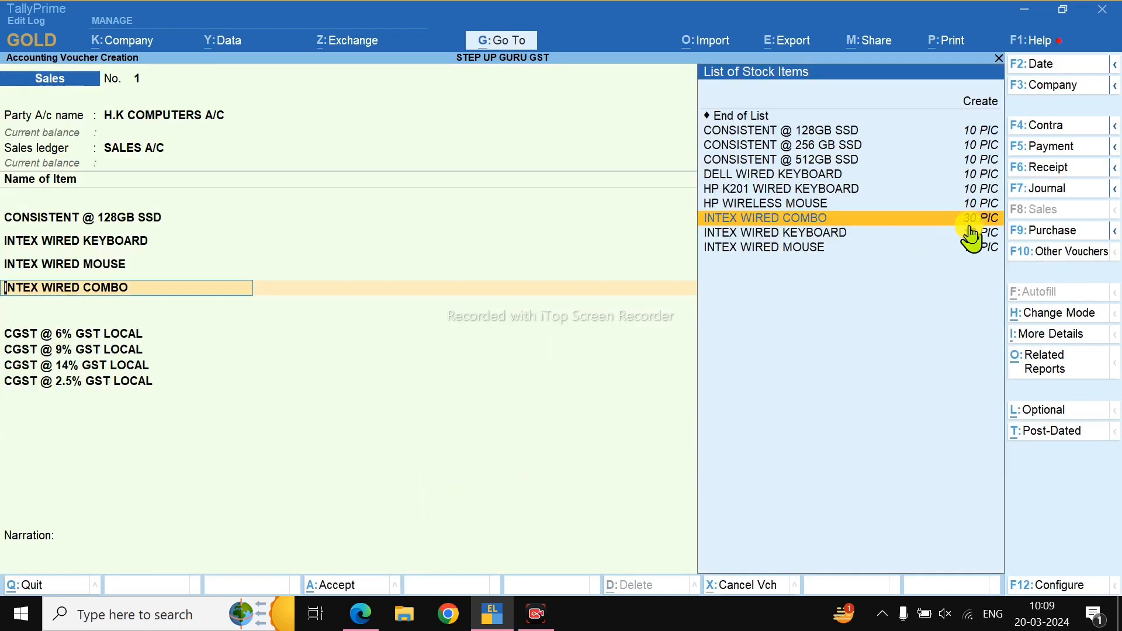
# Keep the item and its 20 PIC quantity in the voucher and set the INTEX WIRED COMBO rate to 350
pyautogui.press('Return')
pyautogui.press('Return')
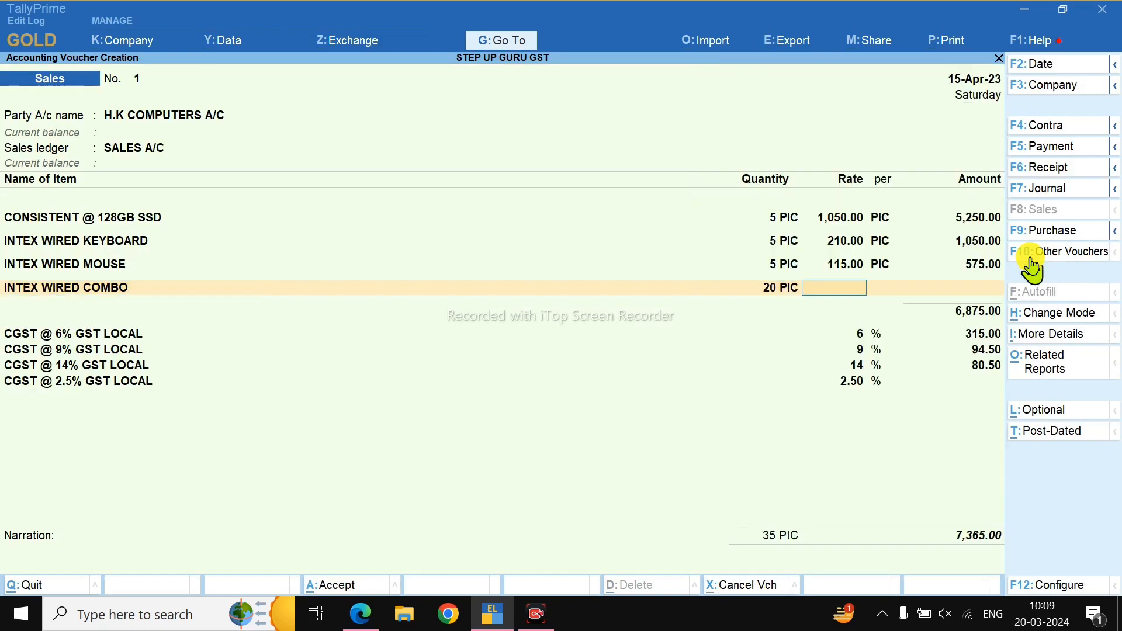
pyautogui.write('350')
pyautogui.press('Return')
pyautogui.press('Return')
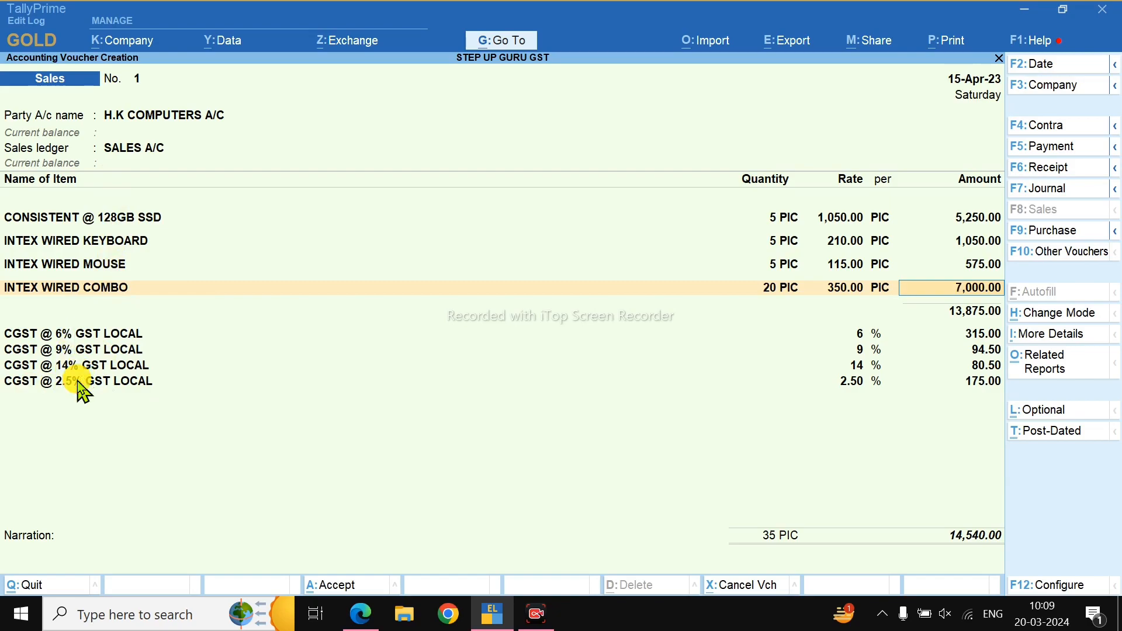
# Add the SGST @ 6% GST LOCAL ledger below CGST @ 2.5% GST LOCAL and keep its calculated amount
pyautogui.click(34, 383)
pyautogui.press('Return')
pyautogui.press('Return')
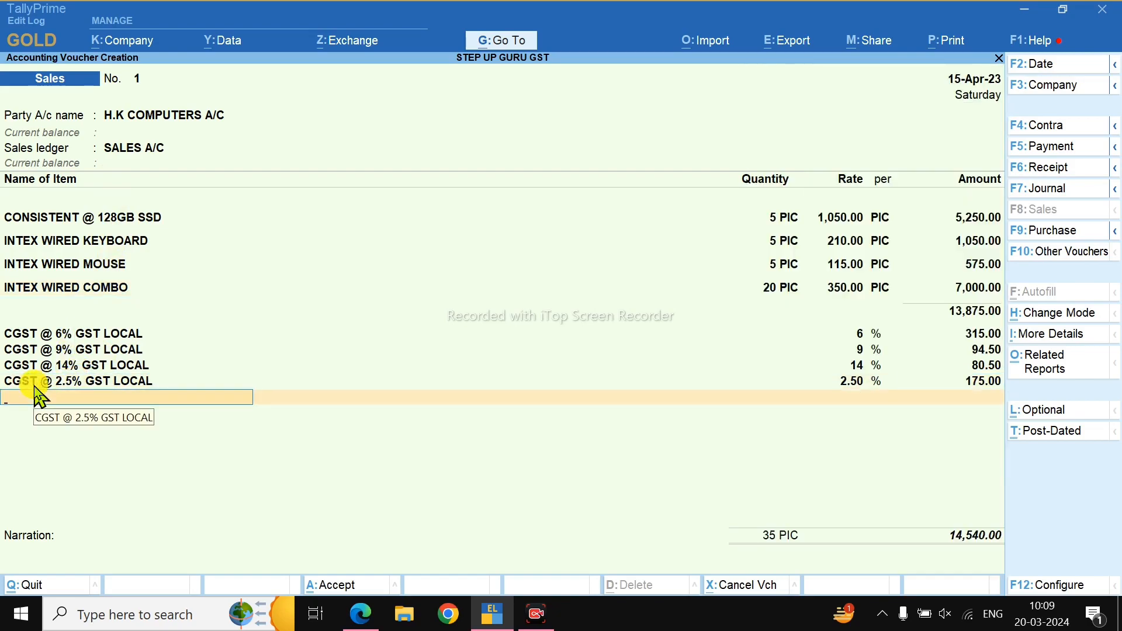
pyautogui.write('SG')
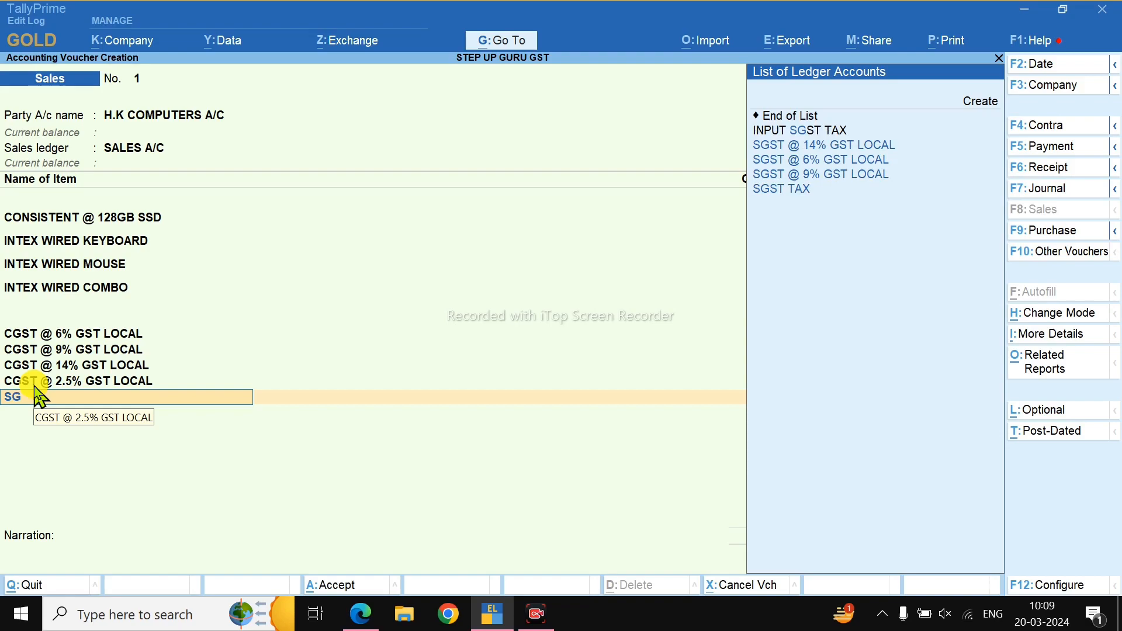
pyautogui.press('Down')
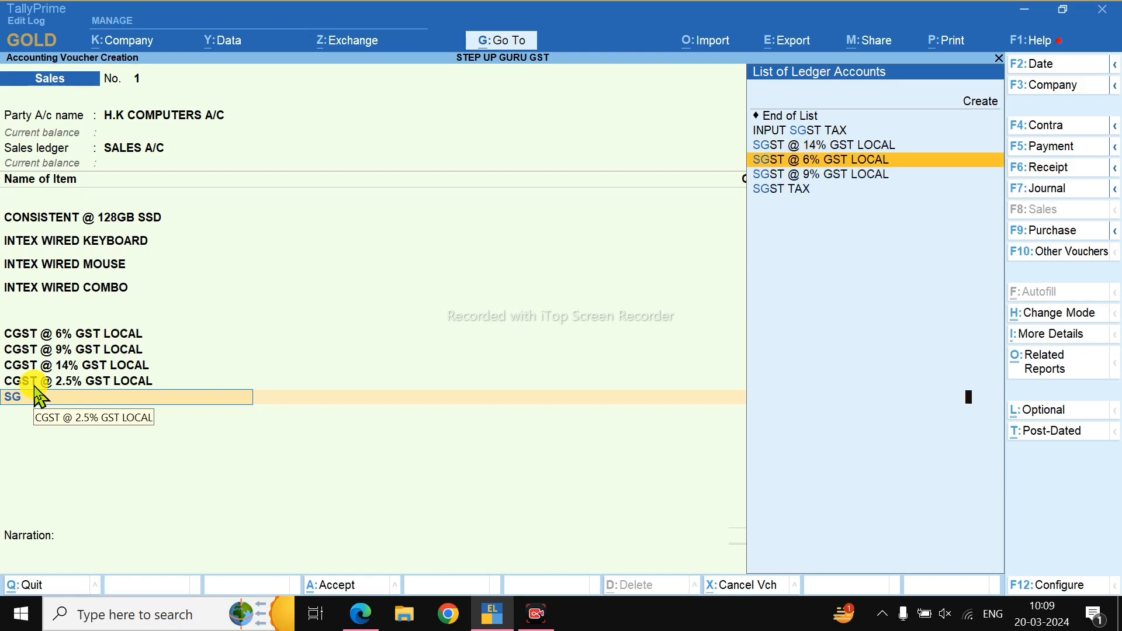
pyautogui.press('Return')
pyautogui.press('Return')
# Add the SGST @ 9% GST LOCAL ledger to the voucher and keep its calculated amount
pyautogui.press('Down')
pyautogui.press('Down')
pyautogui.press('Down')
pyautogui.press('Down')
pyautogui.press('Down')
pyautogui.press('Down')
pyautogui.press('Down')
pyautogui.press('Down')
pyautogui.press('Down')
pyautogui.press('Down')
pyautogui.press('Down')
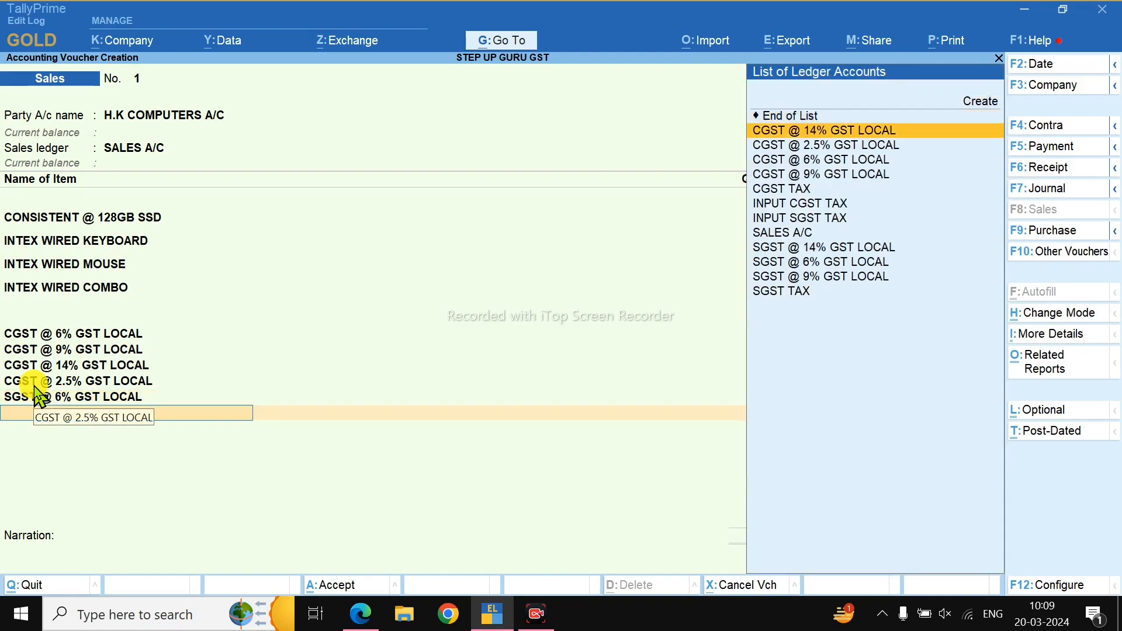
pyautogui.press('Return')
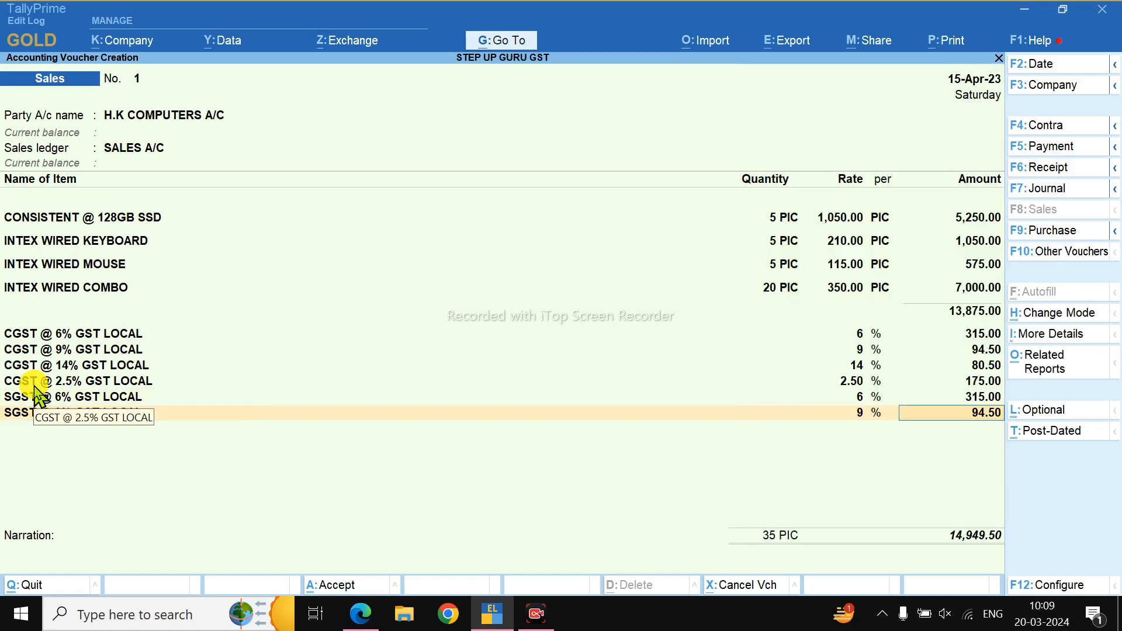
pyautogui.press('Return')
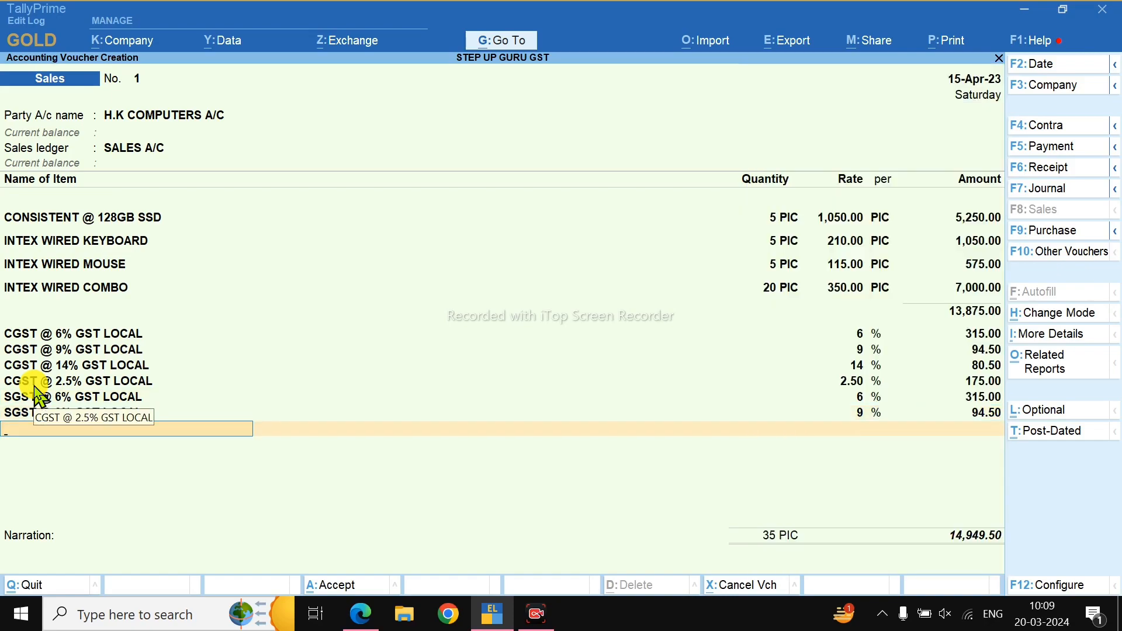
# Add the SGST @ 14% GST LOCAL ledger to the voucher and keep its calculated amount
pyautogui.write('SG')
pyautogui.press('Down')
pyautogui.press('Return')
pyautogui.press('Return')
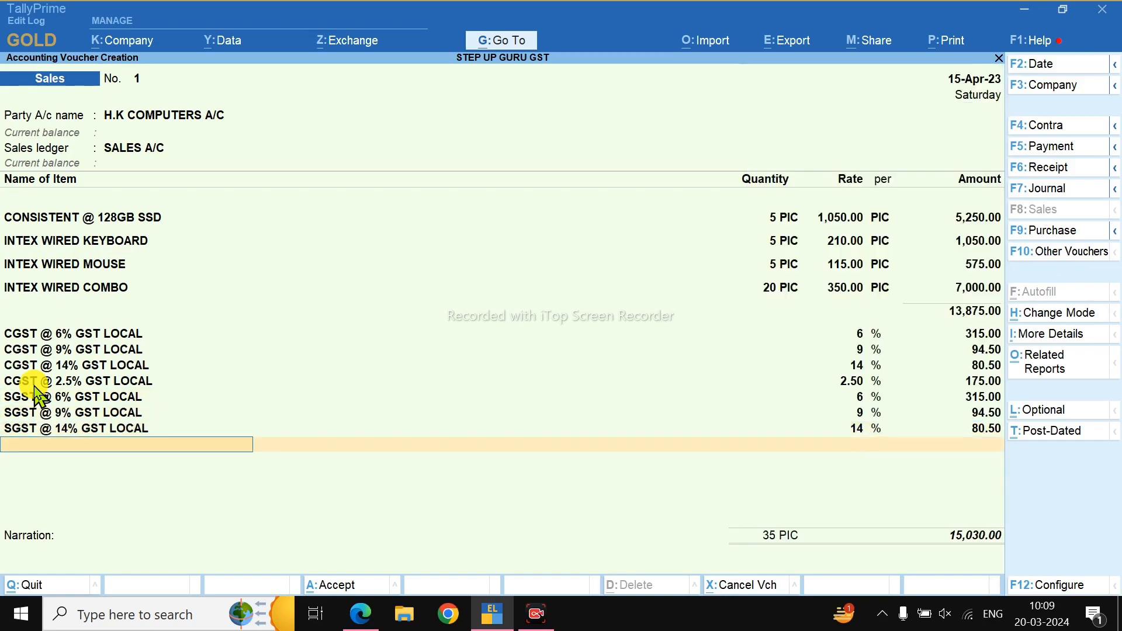
# Start a new tax ledger from the voucher named SGST @ 2.5% GST LOCAL
pyautogui.hotkey('alt', 'c')
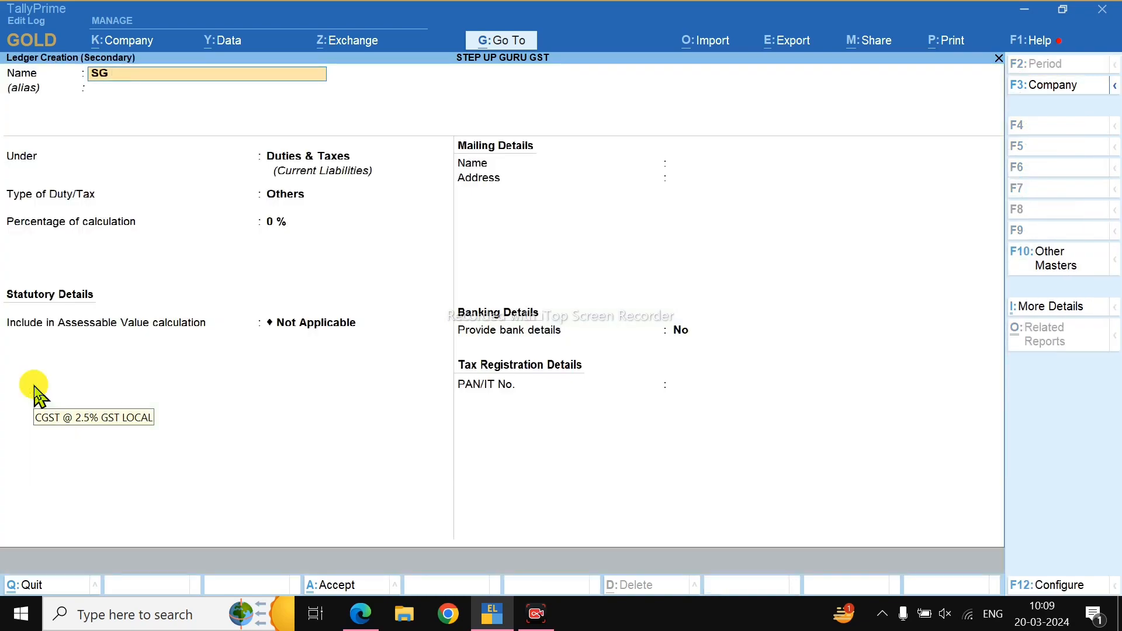
pyautogui.write('@ 2.5% GST LOCAL')
pyautogui.press('Return')
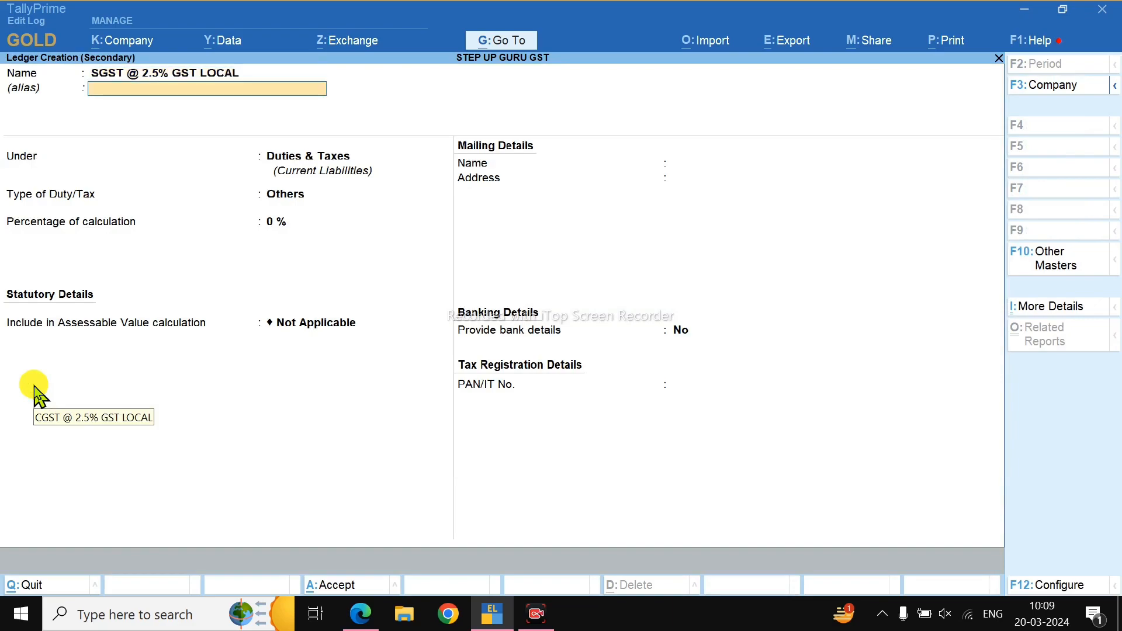
# Set SGST @ 2.5% GST LOCAL to GST, tax type SGST/UTGST, 2.5% calculation, save it and keep its calculated voucher amount
pyautogui.press('Return')
pyautogui.press('Return')
pyautogui.press('Return')
pyautogui.press('Return')
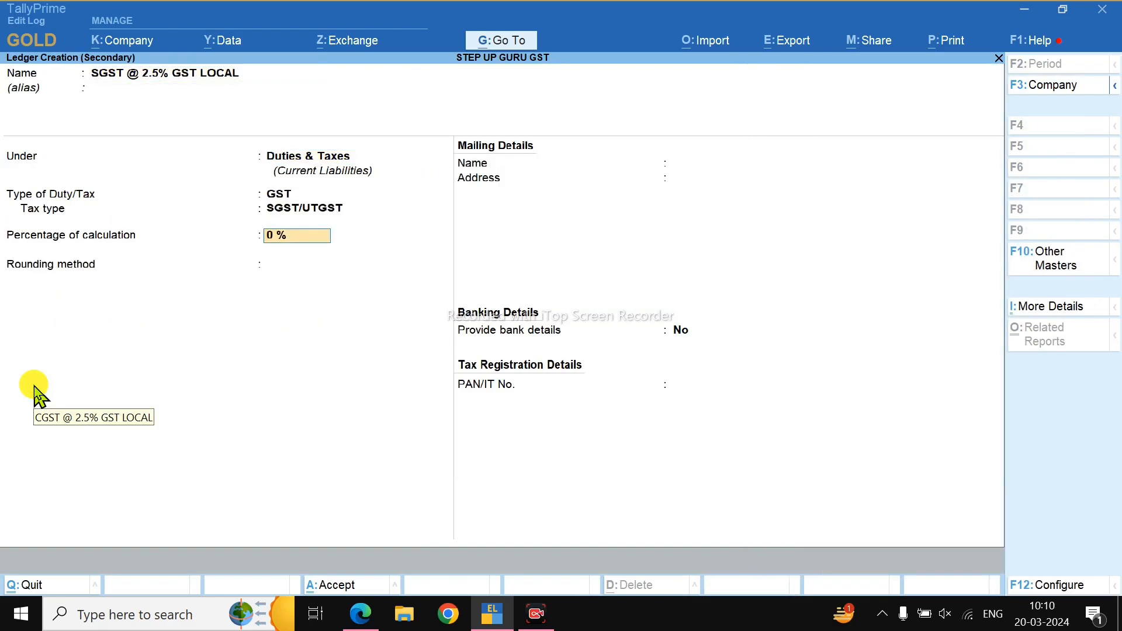
pyautogui.write('2.5')
pyautogui.press('Return')
pyautogui.press('Return')
pyautogui.press('Return')
pyautogui.press('Return')
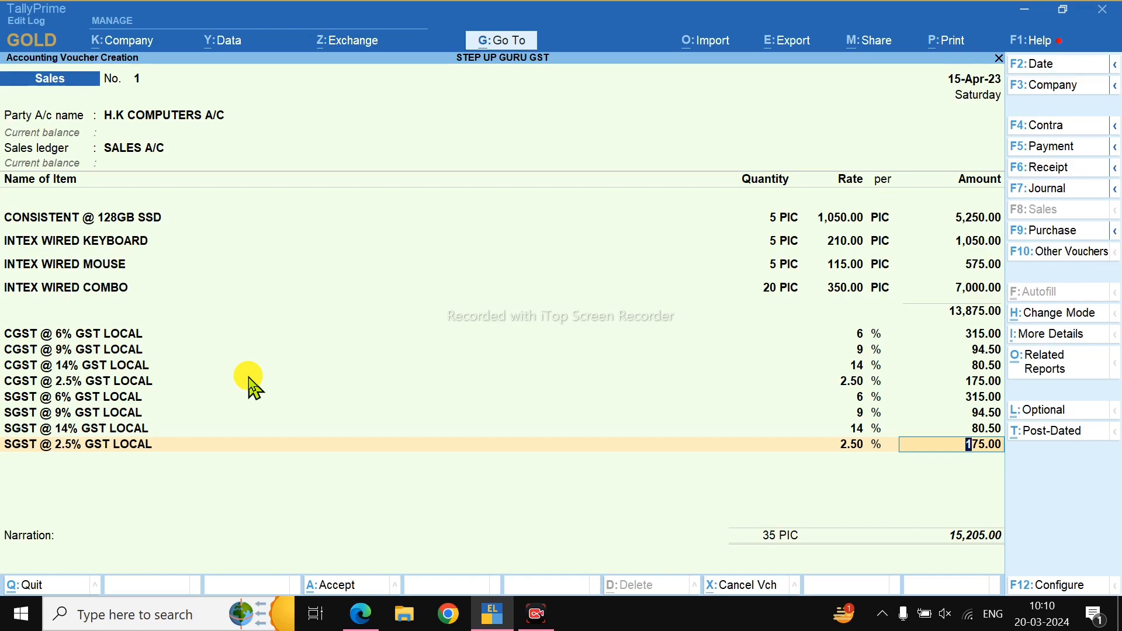
pyautogui.press('Return')
pyautogui.press('Return')
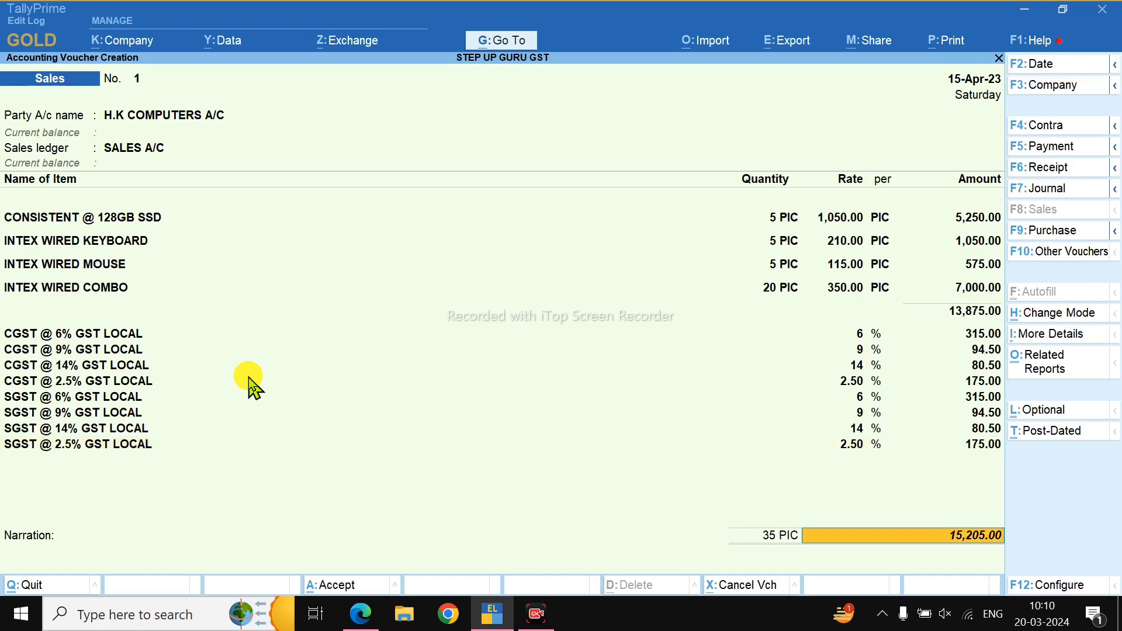
# Open the print preview of the current sales voucher's Tax Invoice and enlarge it
pyautogui.press('BackSpace')
pyautogui.hotkey('alt', 'p')
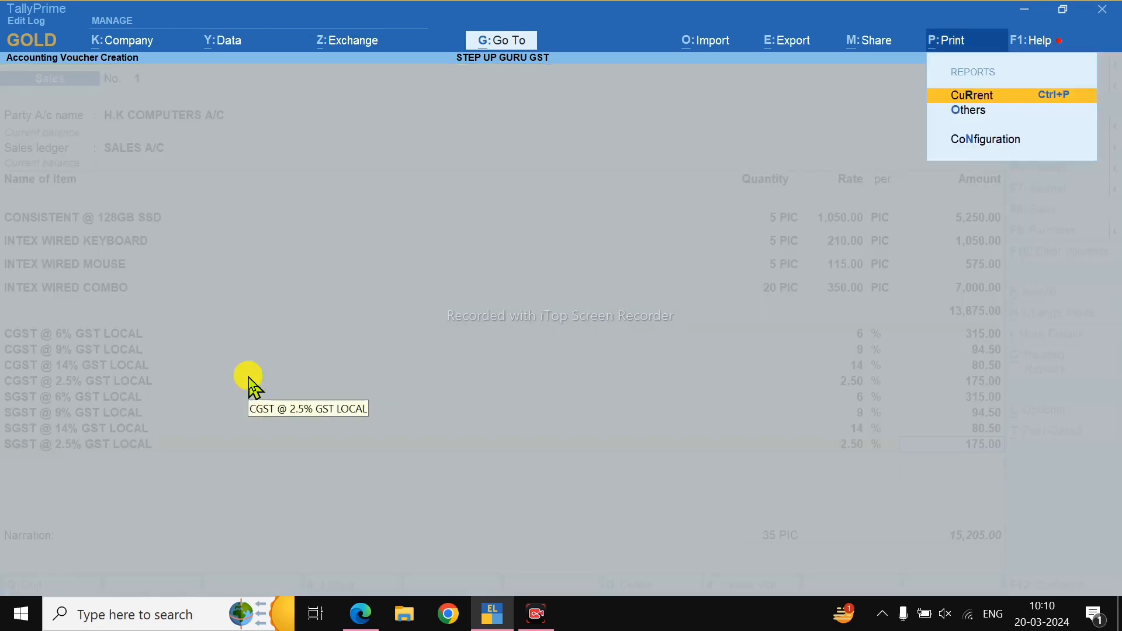
pyautogui.press('Return')
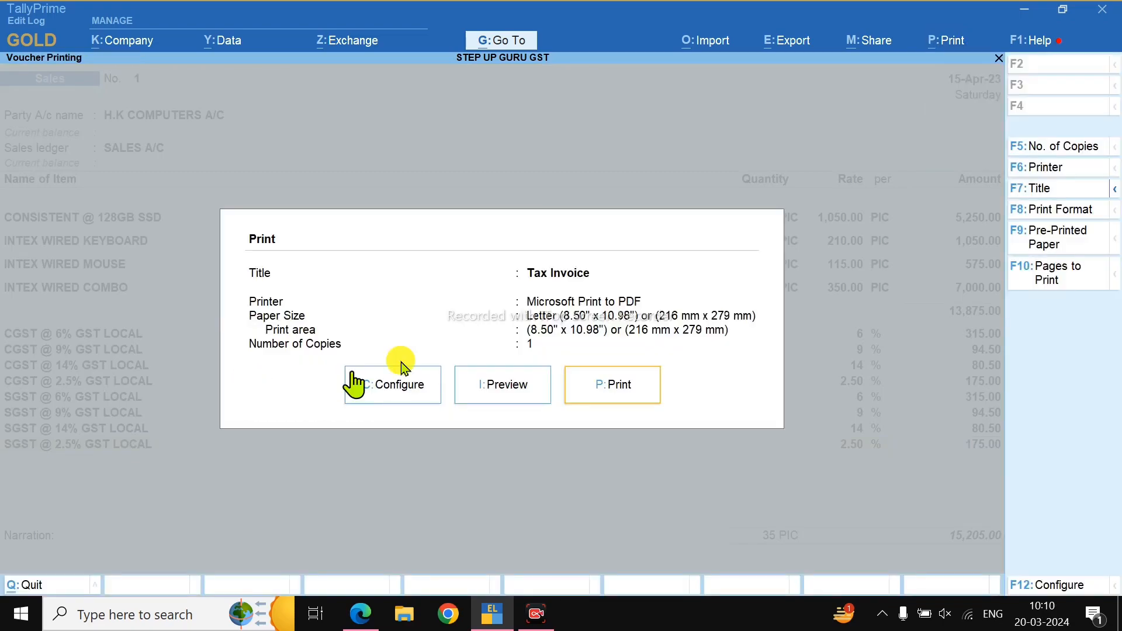
pyautogui.click(490, 376)
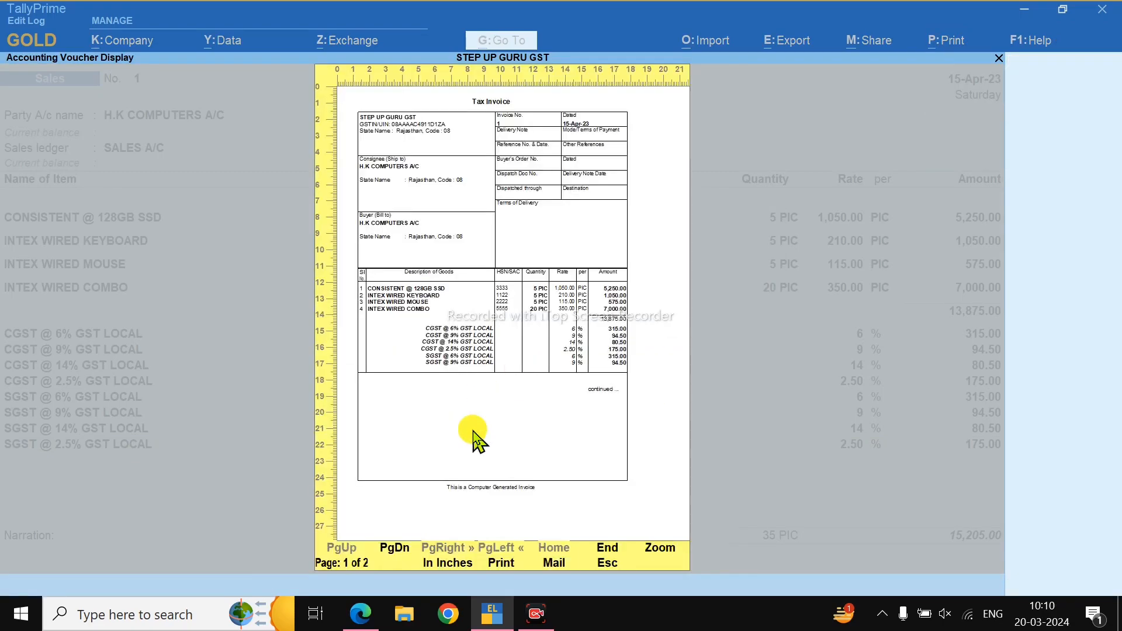
pyautogui.click(473, 436)
# Examine the item lines, rate-wise CGST and SGST lines and HSN/SAC tax summary on both invoice pages, and close the preview
pyautogui.scroll(-4, 471, 436)
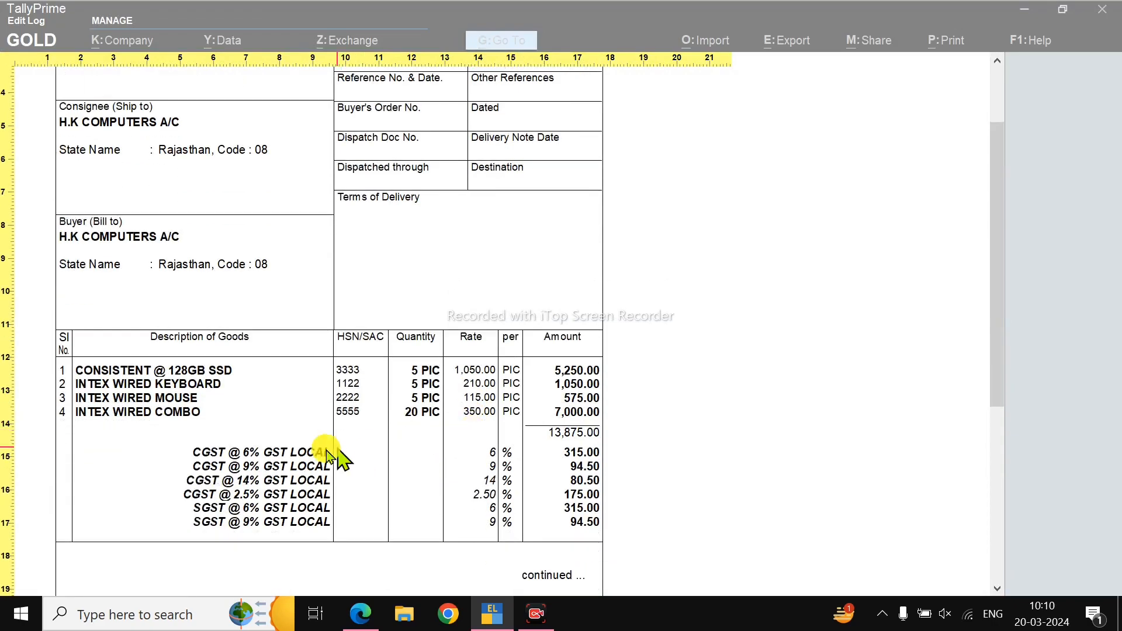
pyautogui.scroll(-1, 578, 497)
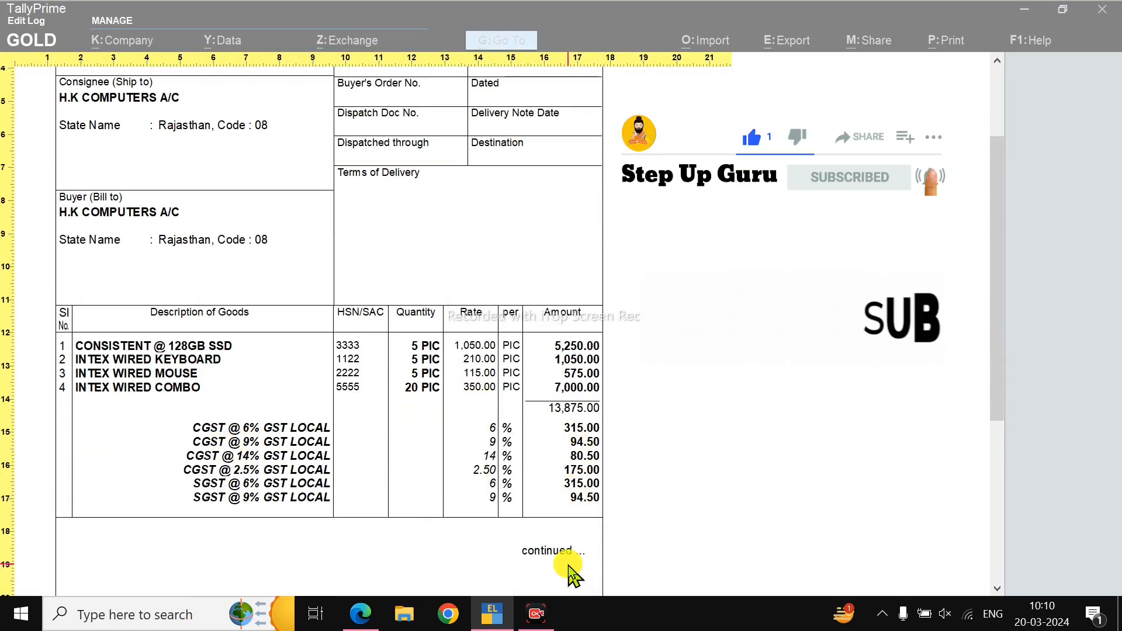
pyautogui.scroll(-1, 555, 553)
pyautogui.scroll(-10, 556, 553)
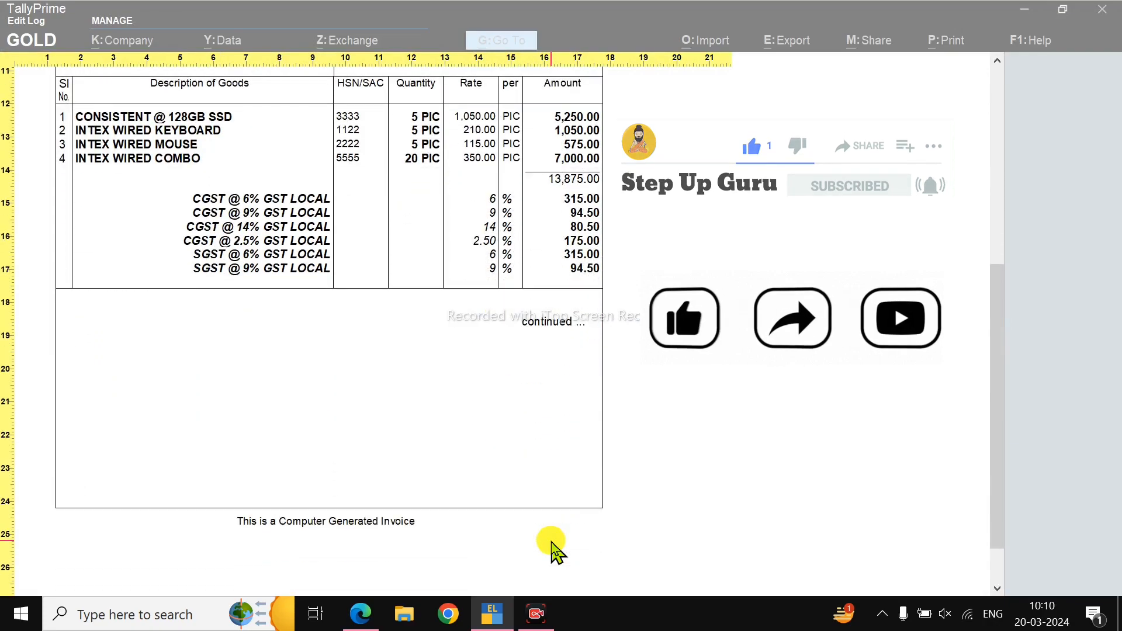
pyautogui.scroll(-8, 280, 301)
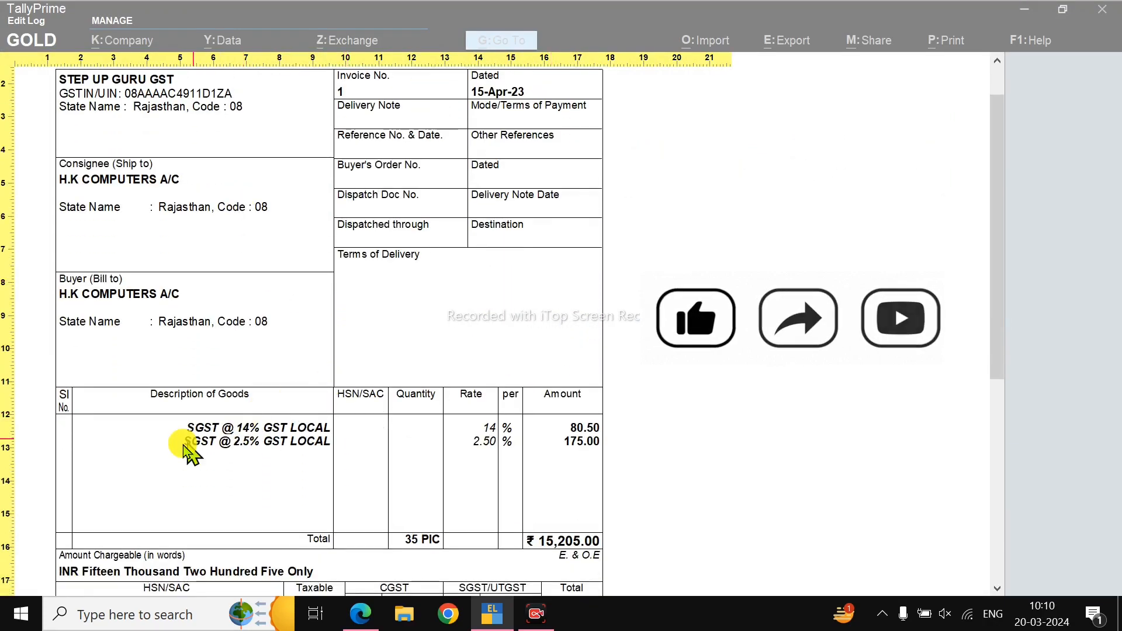
pyautogui.scroll(-3, 288, 446)
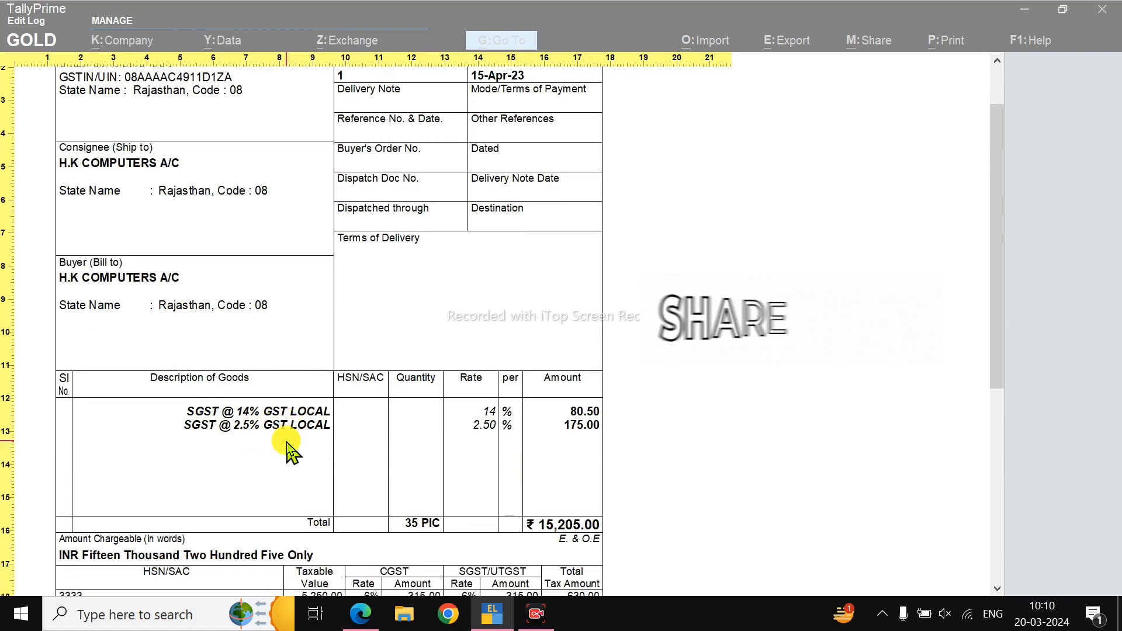
pyautogui.scroll(-3, 285, 443)
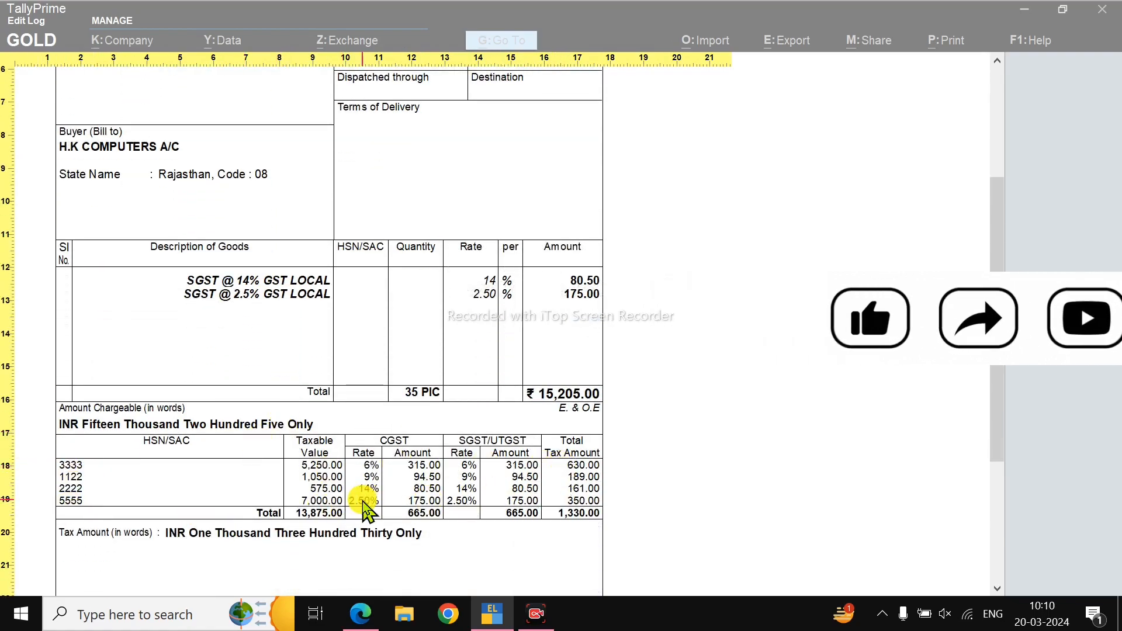
pyautogui.scroll(-1, 361, 498)
pyautogui.scroll(-3, 397, 489)
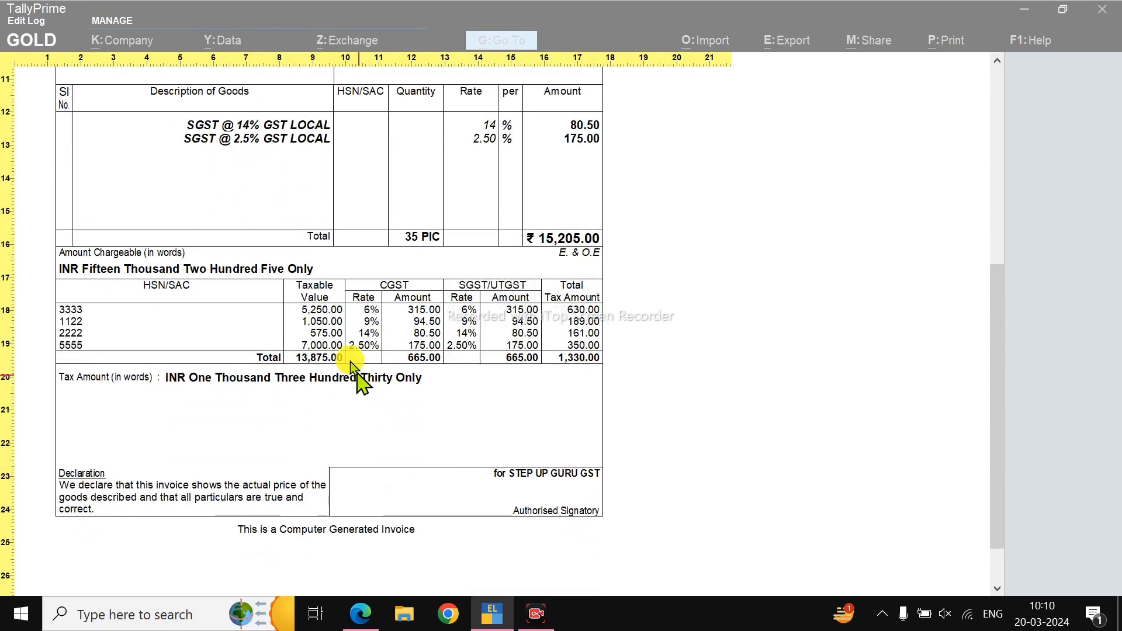
pyautogui.scroll(-2, 351, 363)
pyautogui.press('Escape')
pyautogui.press('Escape')
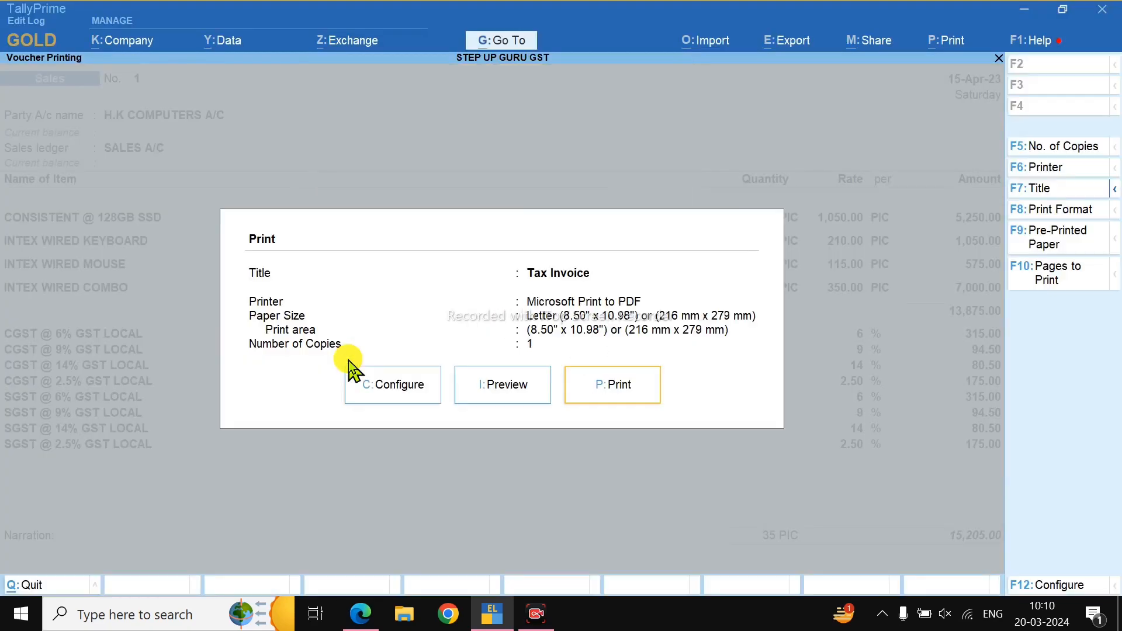
pyautogui.click(479, 385)
pyautogui.press('Escape')
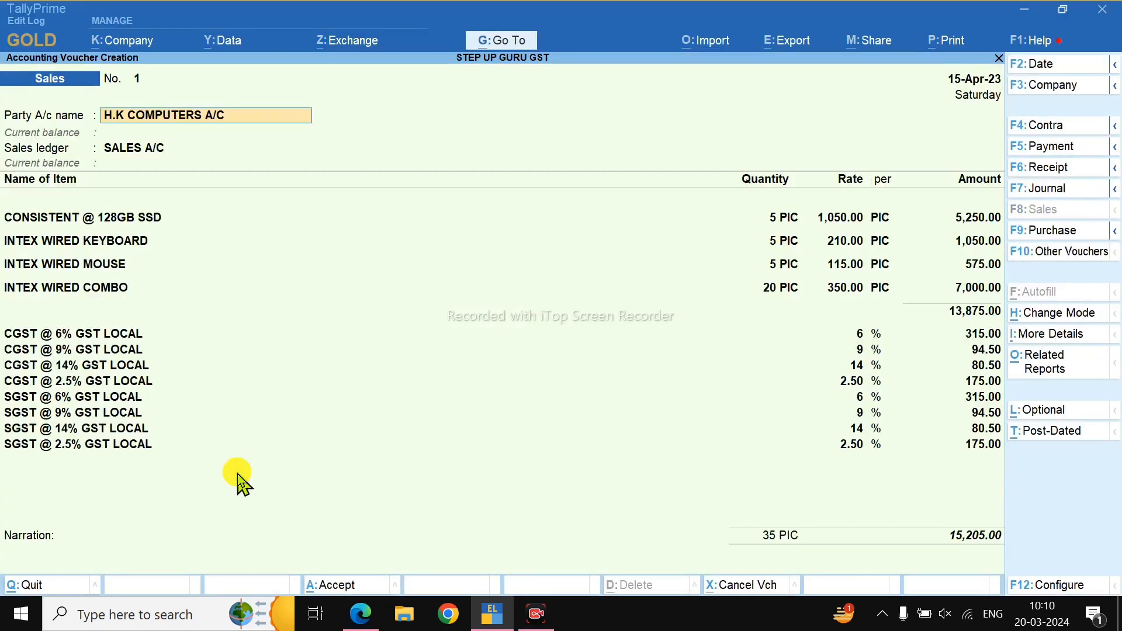
# Save the H.K COMPUTERS A/C sales voucher without a narration and return to the Gateway of Tally
pyautogui.click(40, 557)
pyautogui.press('Return')
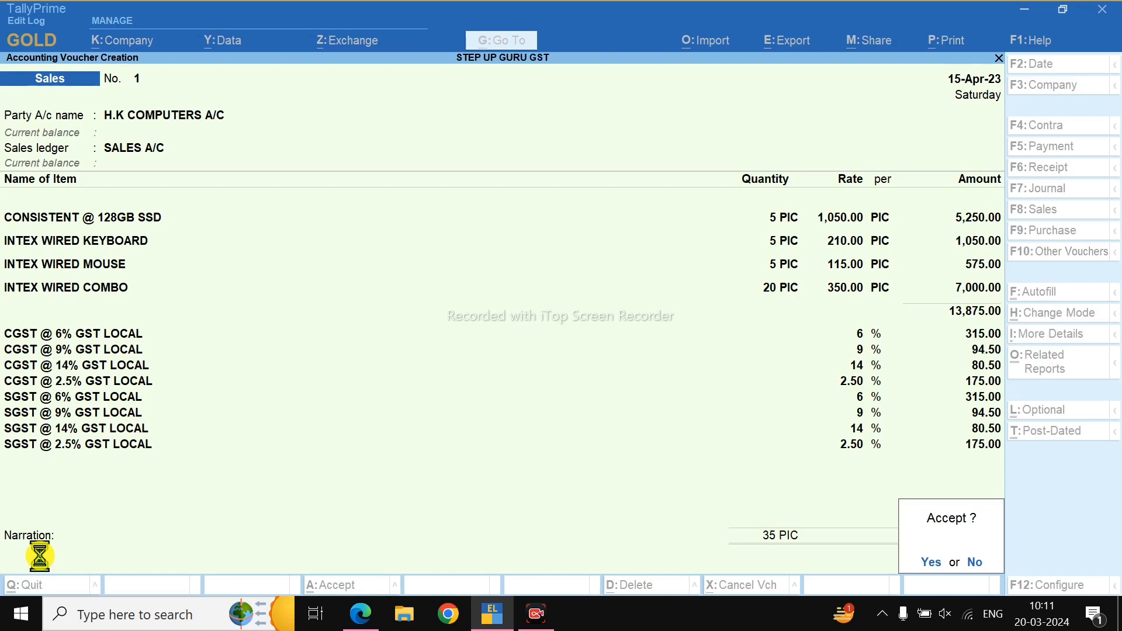
pyautogui.press('y')
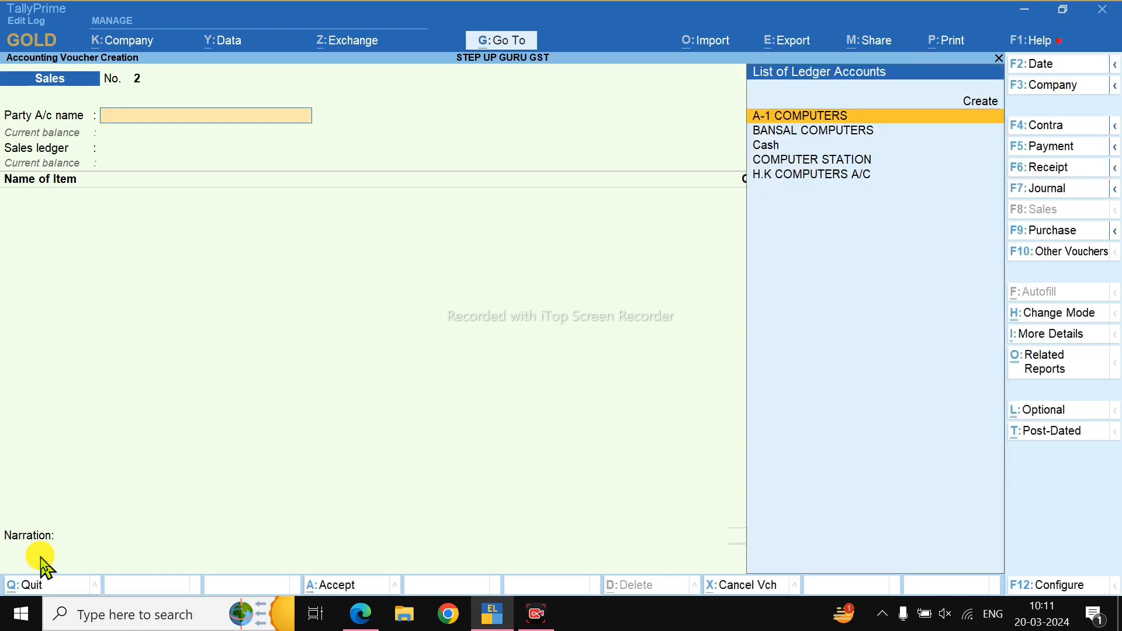
pyautogui.press('Escape')
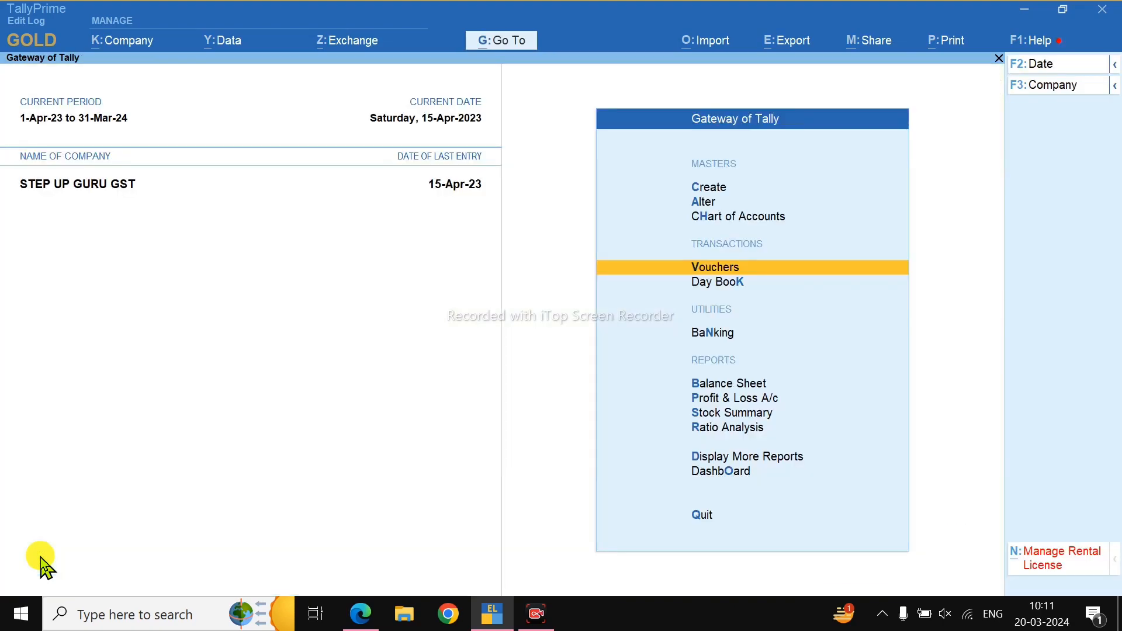
# Open the COMPUTER STATION purchase voucher from the April 2023 purchase register
pyautogui.press('d')
pyautogui.press('a')
pyautogui.press('p')
pyautogui.press('Return')
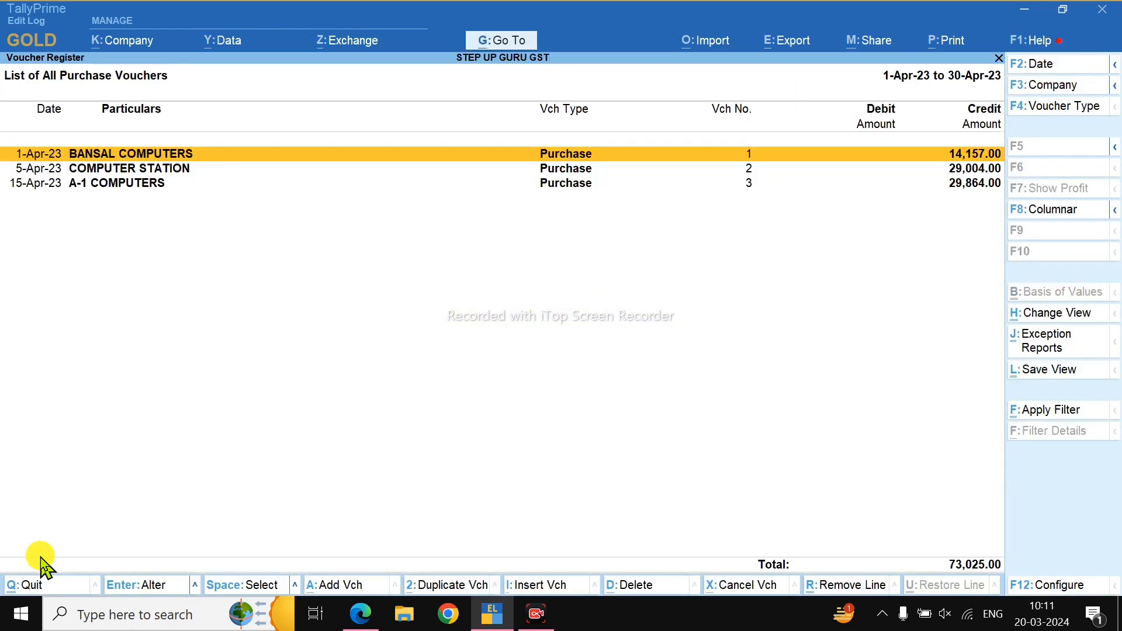
pyautogui.press('Down')
pyautogui.press('Return')
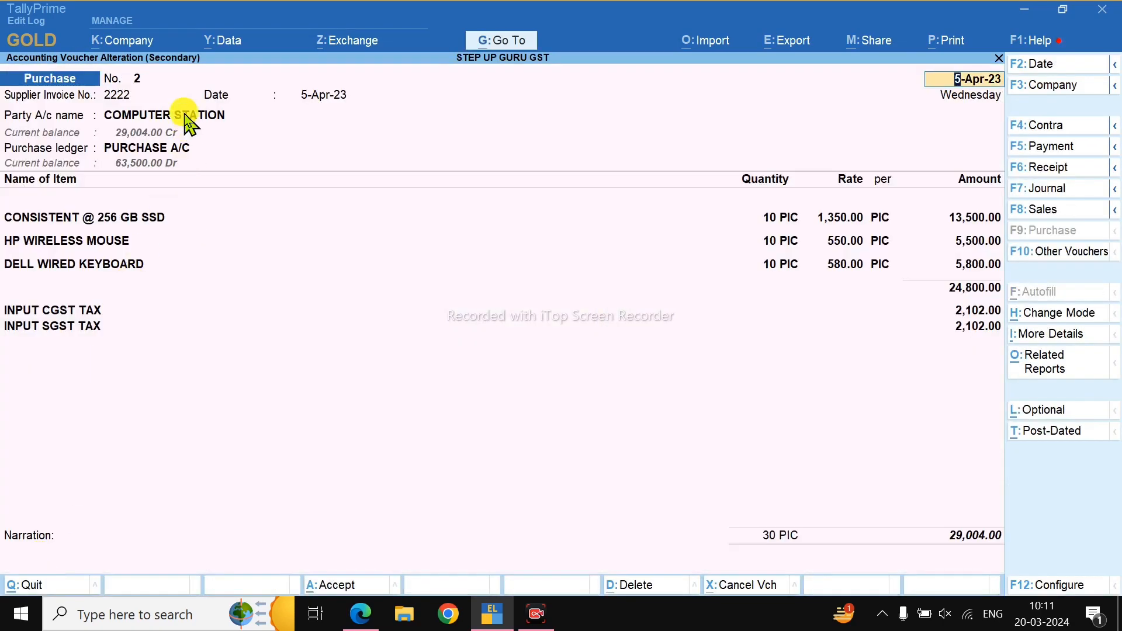
# Review the stock item lines and the INPUT CGST TAX and INPUT SGST TAX lines in the purchase voucher
pyautogui.click(58, 219)
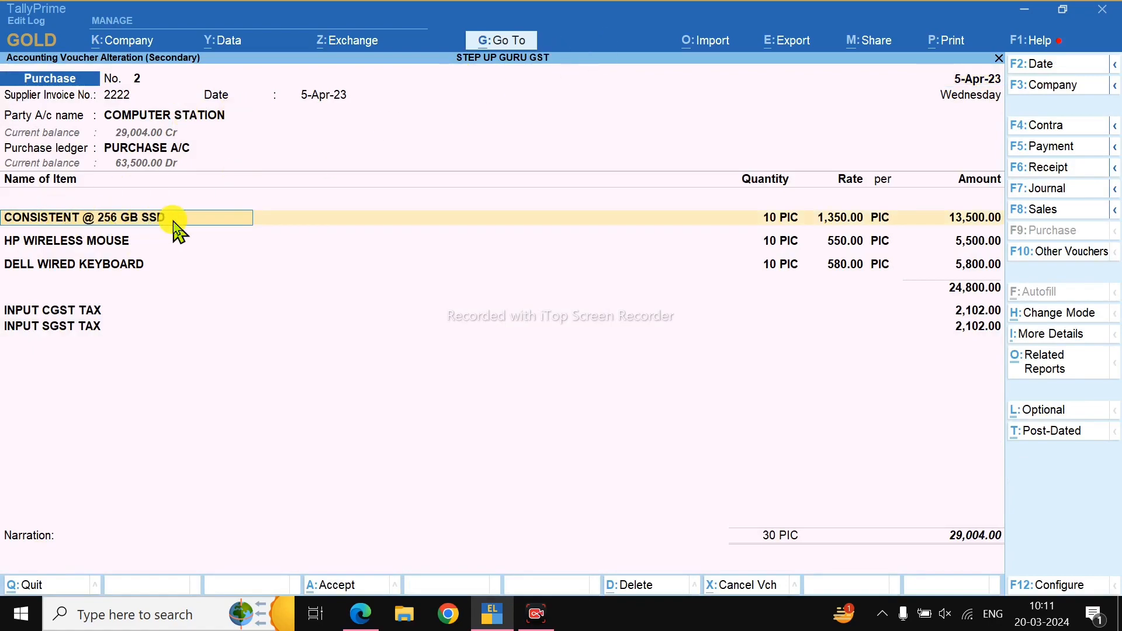
pyautogui.click(111, 270)
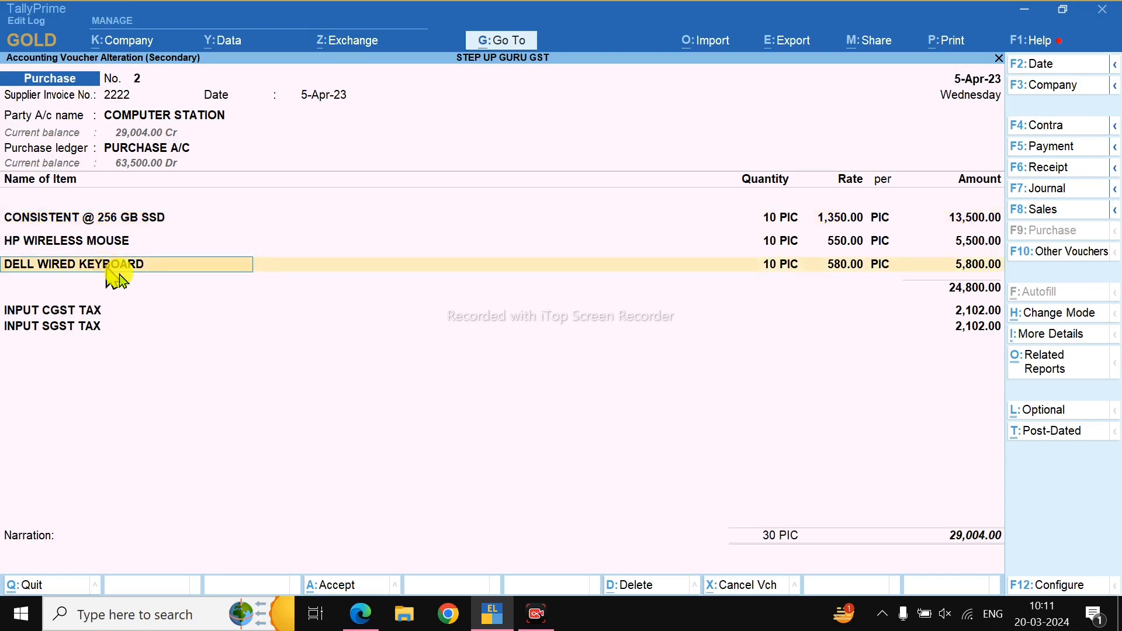
pyautogui.click(73, 313)
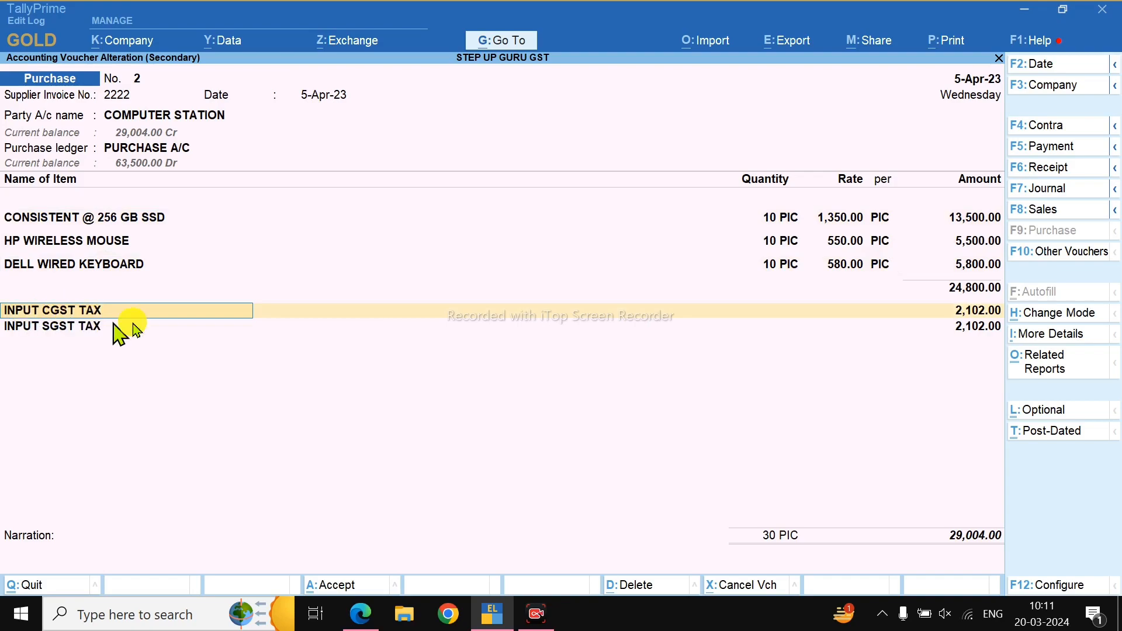
pyautogui.click(48, 326)
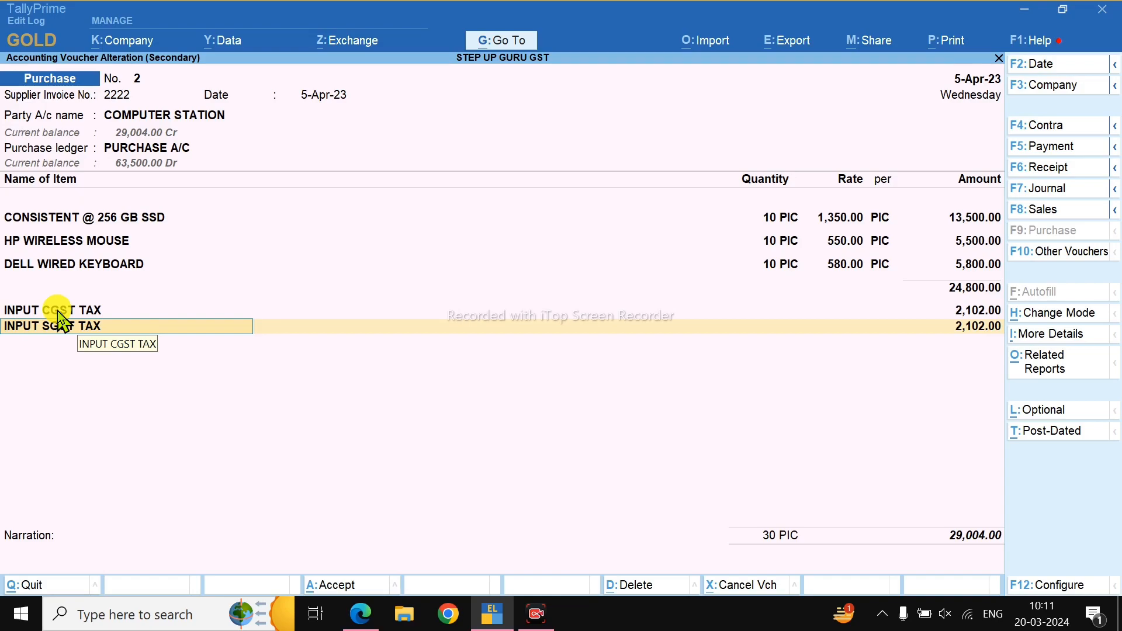
# Open the INPUT CGST TAX ledger from the voucher, check its group, duty type, tax type and calculation percentage, and leave it
pyautogui.click(57, 311)
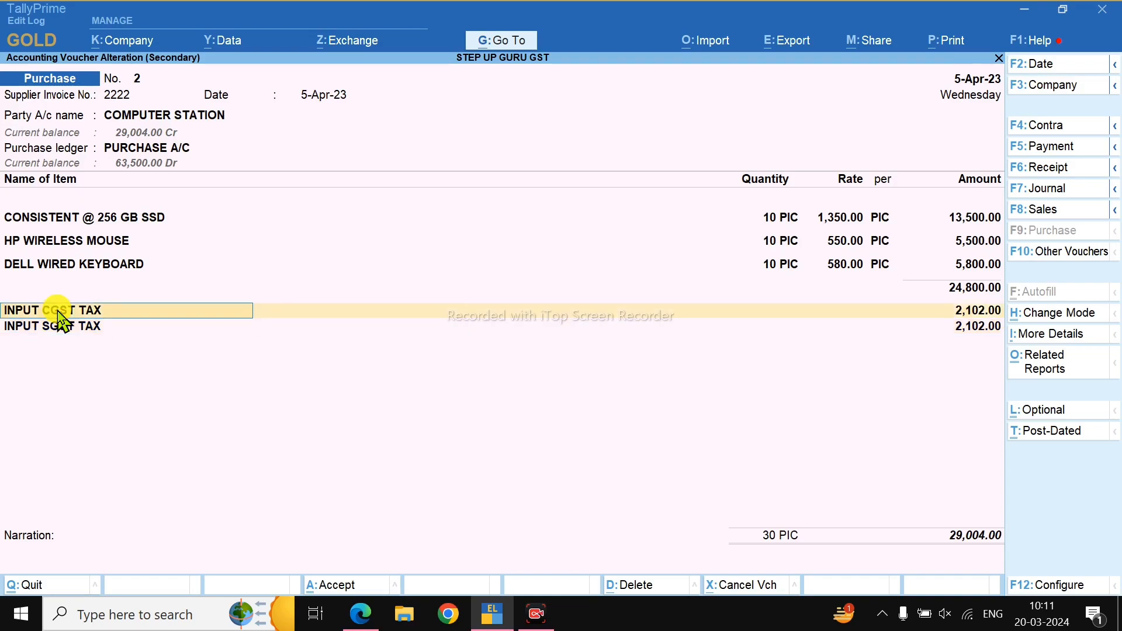
pyautogui.hotkey('ctrl', 'Return')
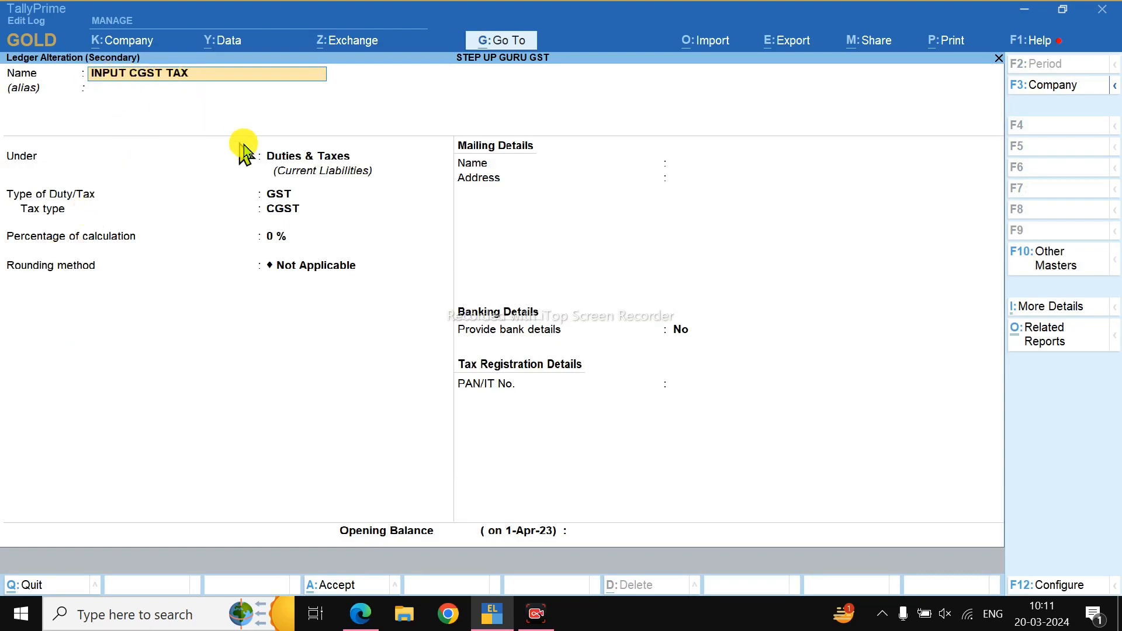
pyautogui.click(278, 155)
pyautogui.press('Return')
pyautogui.press('Return')
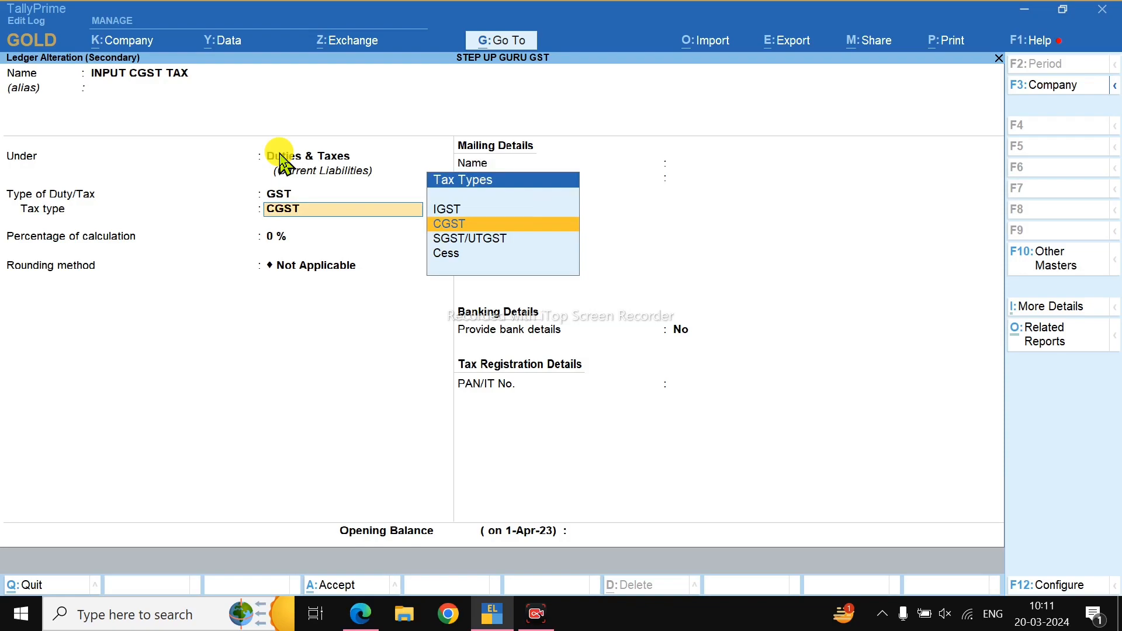
pyautogui.press('Return')
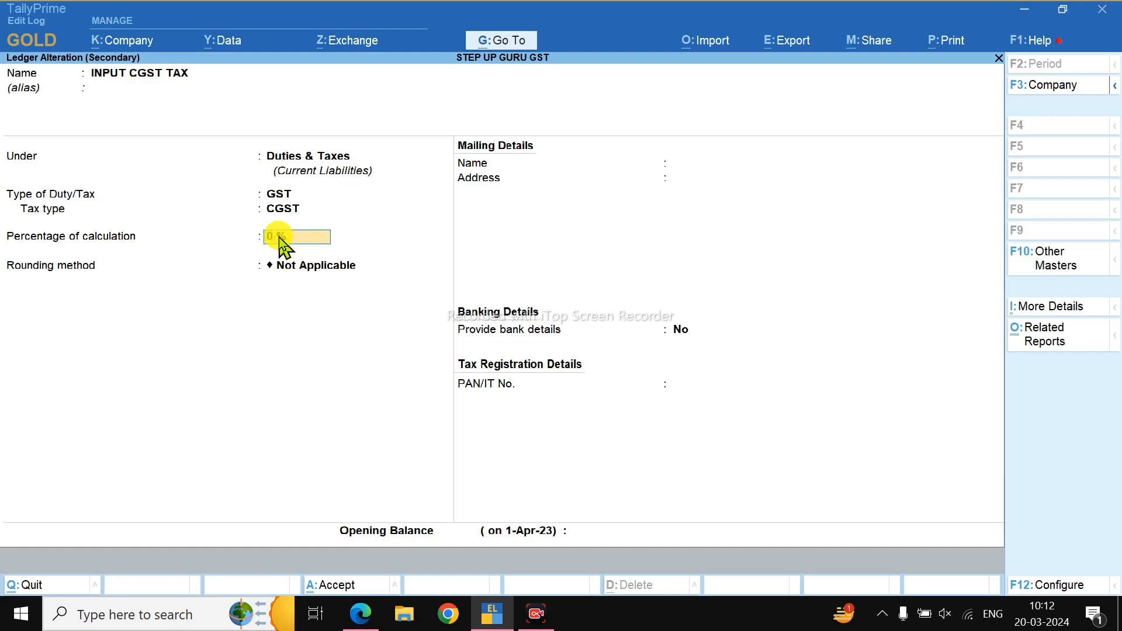
pyautogui.press('Escape')
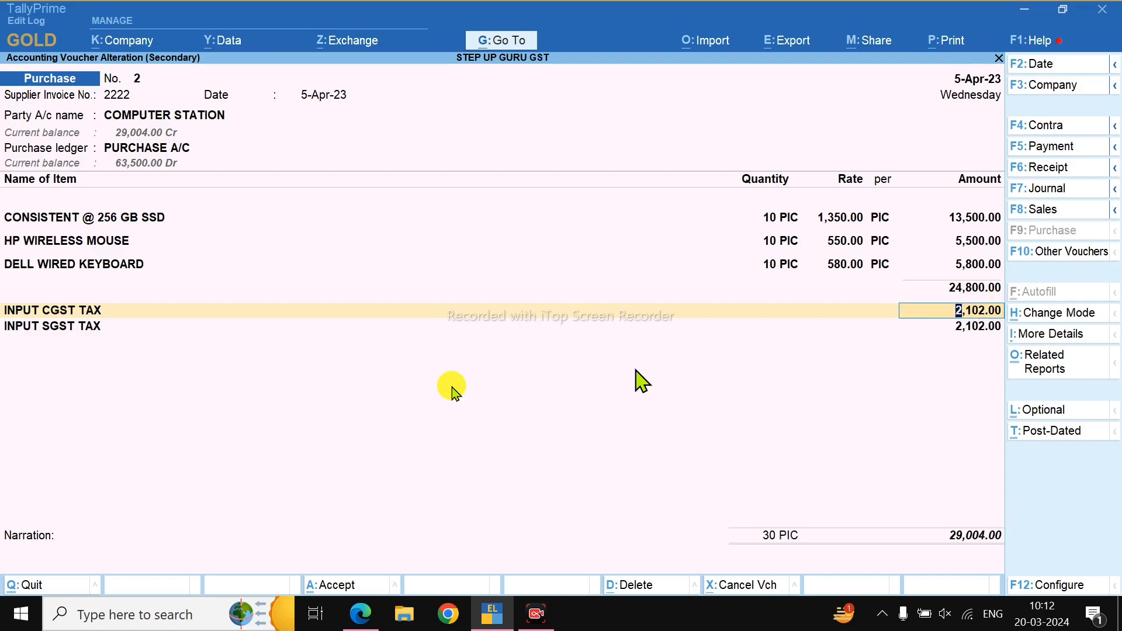
# Open the INPUT SGST TAX ledger from the voucher, check its tax type, calculation percentage and rounding method, and return to the voucher
pyautogui.click(66, 328)
pyautogui.hotkey('ctrl', 'Return')
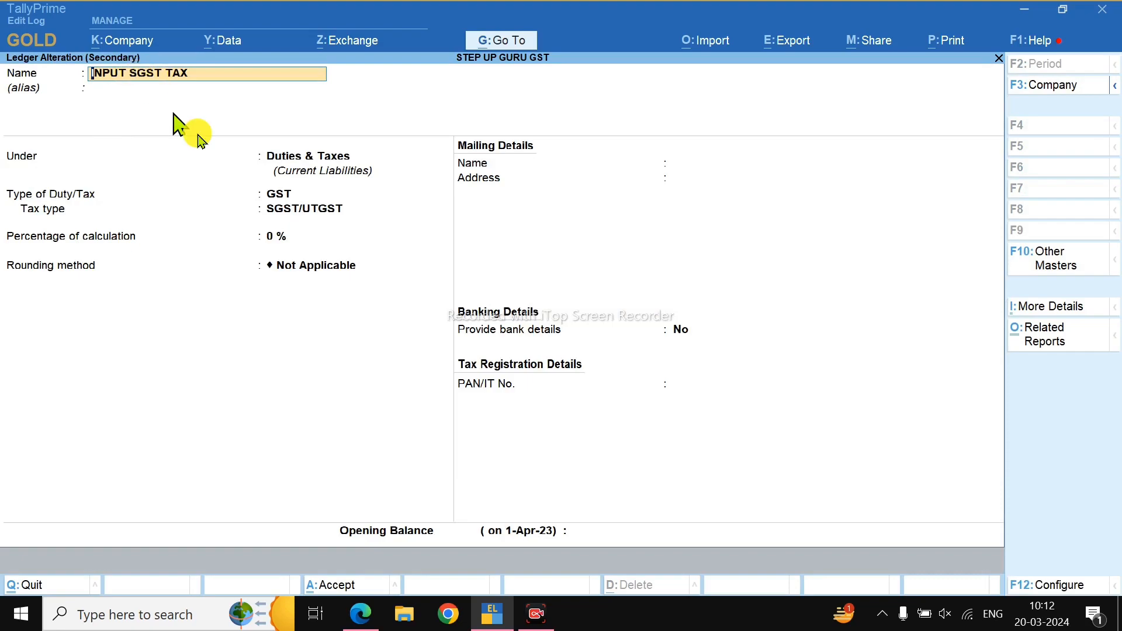
pyautogui.click(323, 221)
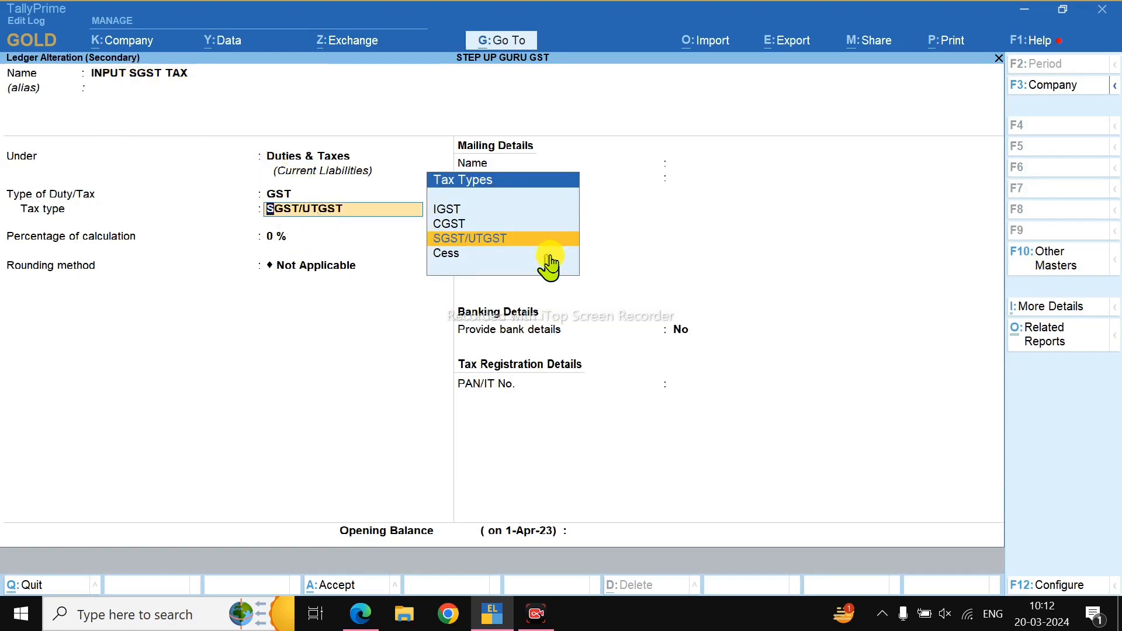
pyautogui.click(464, 242)
pyautogui.press('Return')
pyautogui.press('Return')
pyautogui.press('Return')
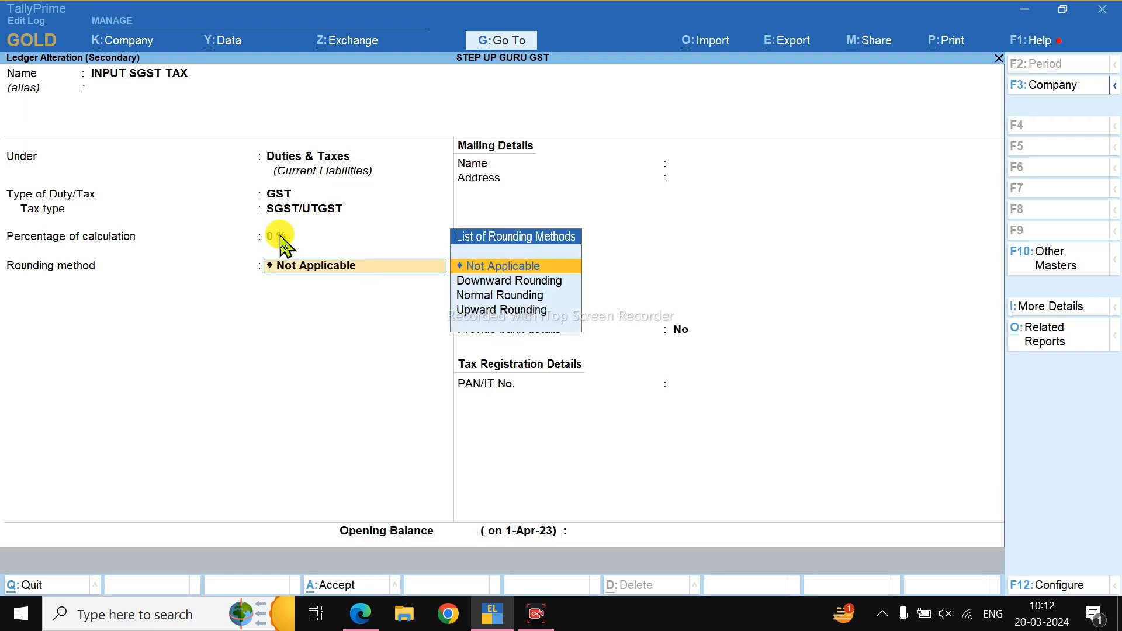
pyautogui.press('Return')
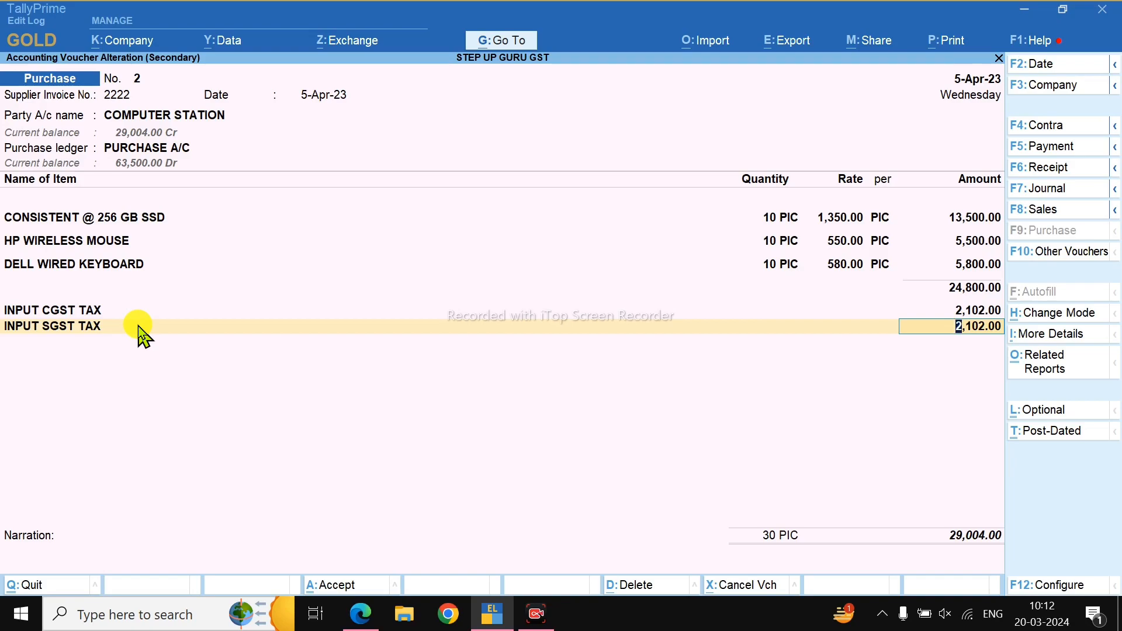
# Leave the voucher's bill-wise details and open its GST Tax Analysis
pyautogui.press('Return')
pyautogui.press('Return')
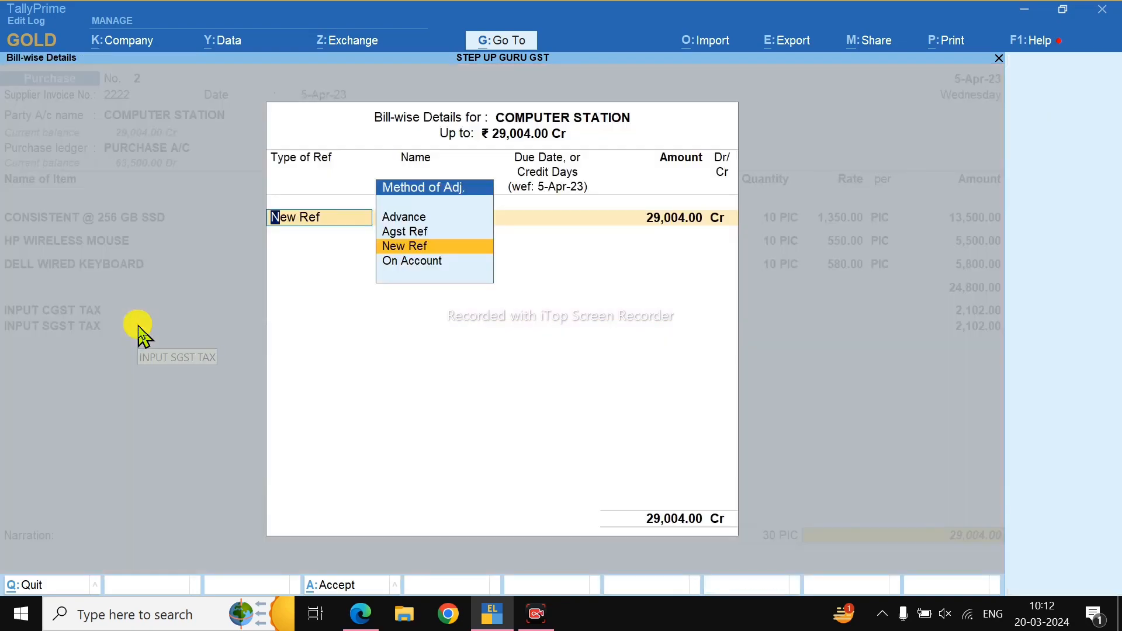
pyautogui.press('Escape')
pyautogui.hotkey('alt', 'a')
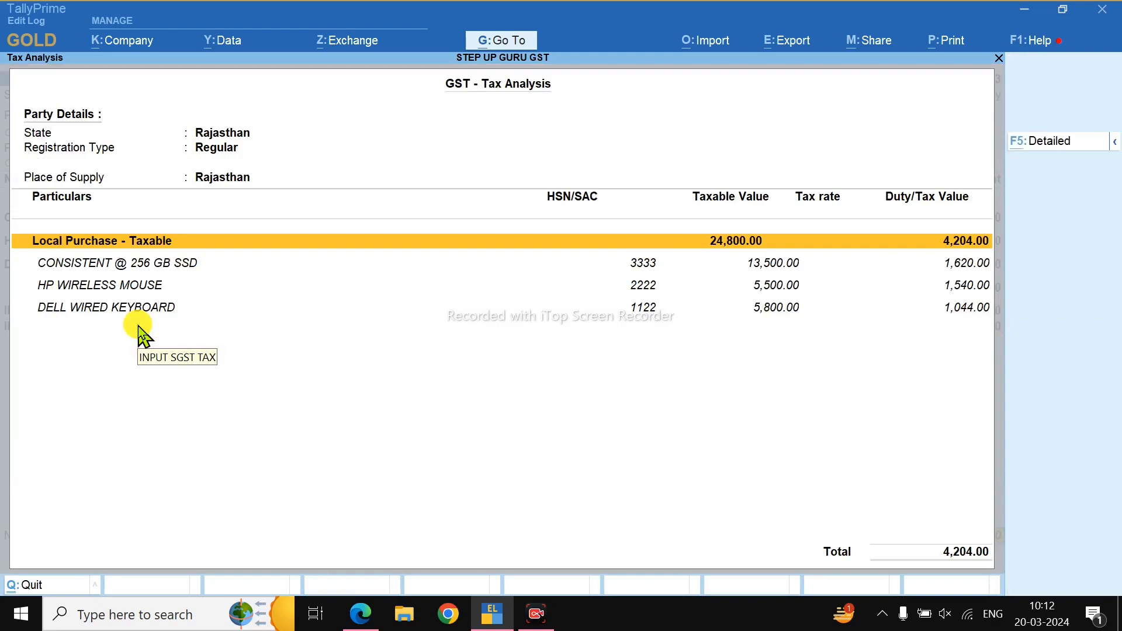
# Expand the GST Tax Analysis to full detail and examine each item's rate source and CGST and SGST/UTGST rates
pyautogui.hotkey('alt', 'F5')
pyautogui.press('Down')
pyautogui.press('Down')
pyautogui.press('Down')
pyautogui.press('Down')
pyautogui.press('Down')
pyautogui.press('Down')
pyautogui.press('Down')
pyautogui.press('Down')
pyautogui.press('Down')
pyautogui.press('Down')
pyautogui.press('Down')
pyautogui.press('Down')
pyautogui.press('Down')
pyautogui.press('Down')
pyautogui.press('Down')
pyautogui.press('Down')
pyautogui.press('Down')
pyautogui.press('Down')
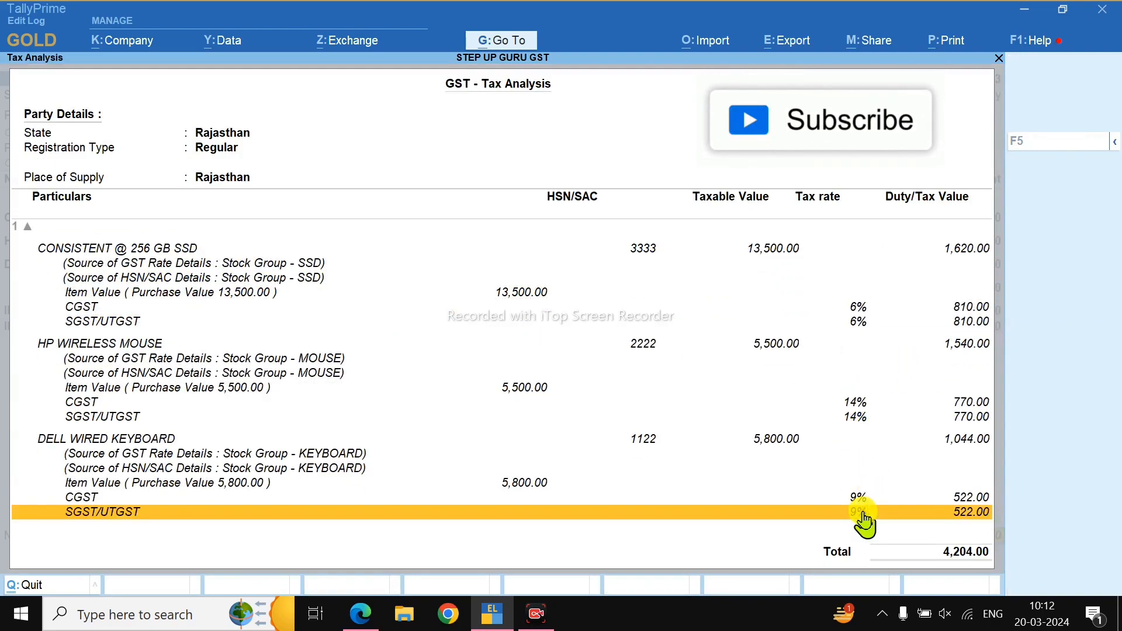
pyautogui.press('Up')
pyautogui.press('Up')
pyautogui.press('Up')
pyautogui.press('Up')
pyautogui.press('Up')
pyautogui.press('Up')
pyautogui.press('Up')
pyautogui.press('Up')
pyautogui.press('Up')
pyautogui.press('Up')
pyautogui.press('Up')
pyautogui.press('Up')
pyautogui.press('Up')
pyautogui.press('Up')
pyautogui.press('Up')
pyautogui.press('Up')
pyautogui.press('Up')
pyautogui.press('Up')
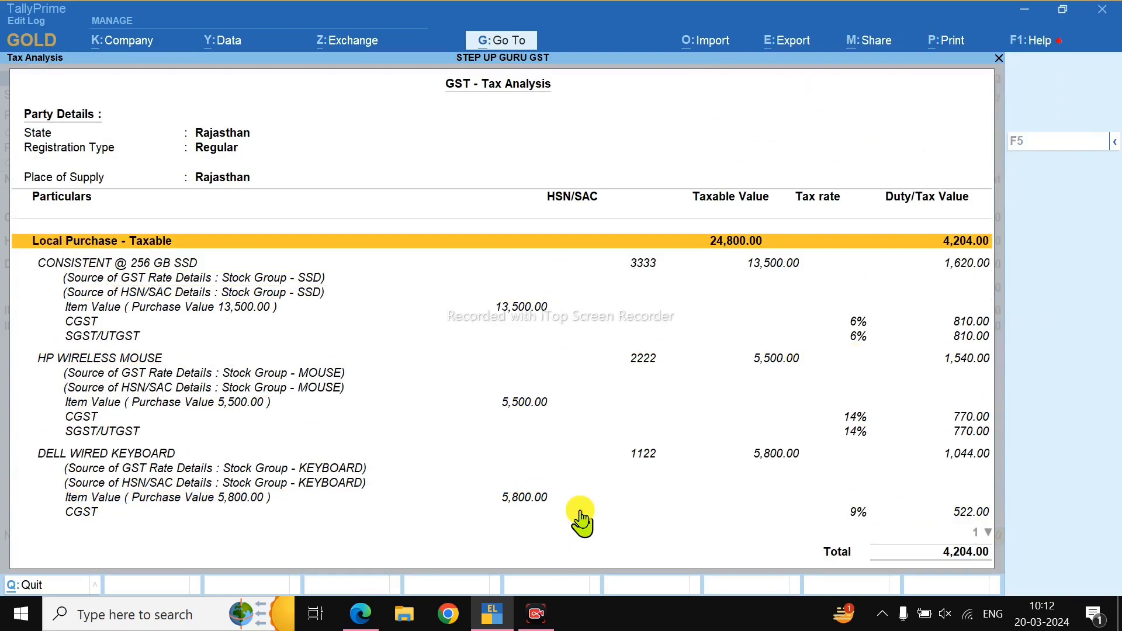
# Leave the tax analysis and accept the COMPUTER STATION purchase voucher with its existing bill-wise details
pyautogui.press('Return')
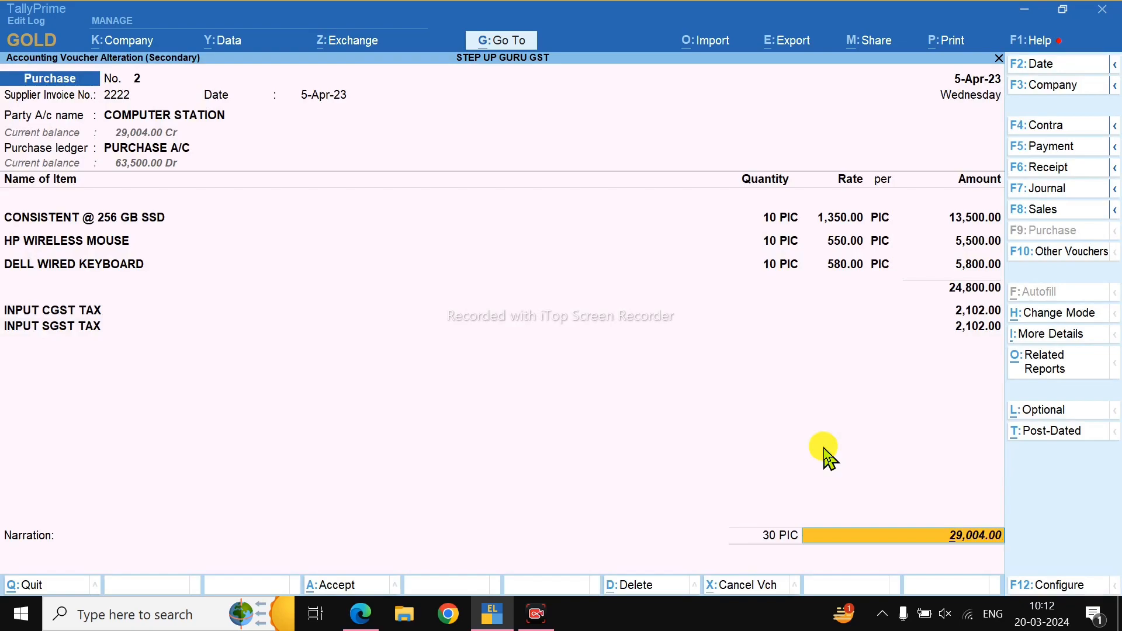
pyautogui.press('Return')
pyautogui.press('Return')
pyautogui.press('Return')
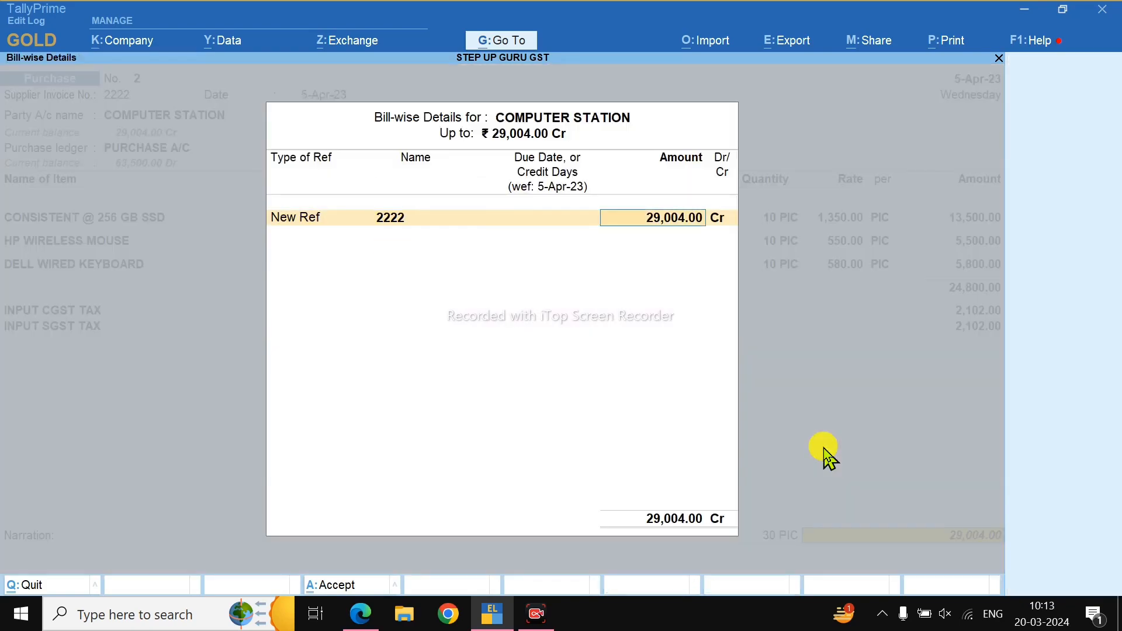
pyautogui.press('Return')
pyautogui.press('Return')
pyautogui.press('Return')
pyautogui.press('Return')
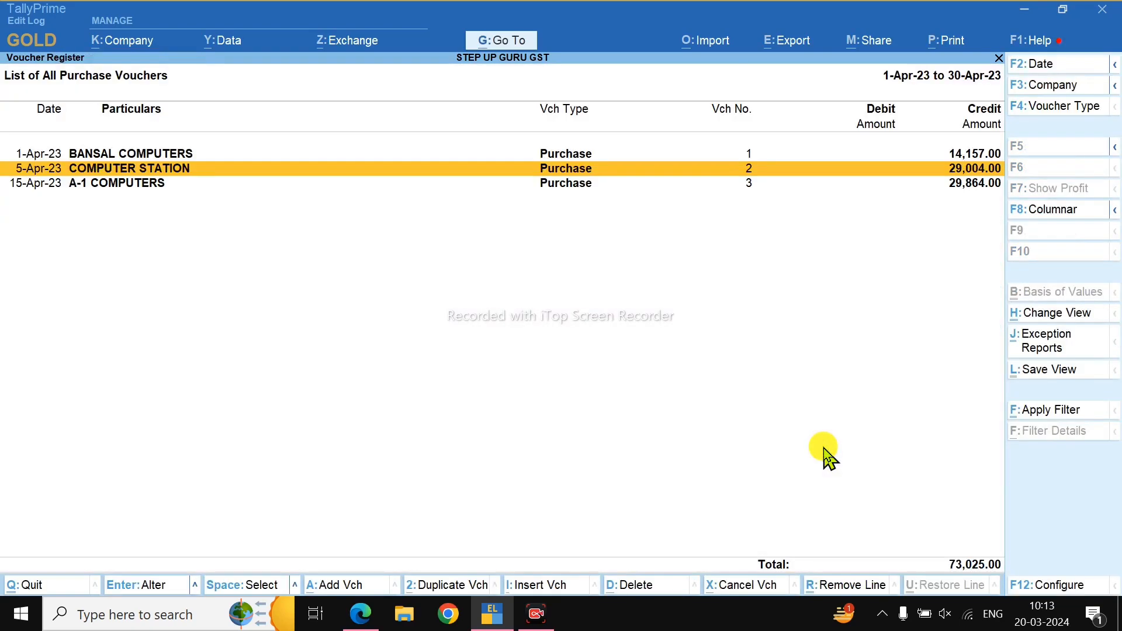
# Leave the purchase register and start a new sales voucher dated 1-May-23
pyautogui.press('Escape')
pyautogui.press('Escape')
pyautogui.press('Escape')
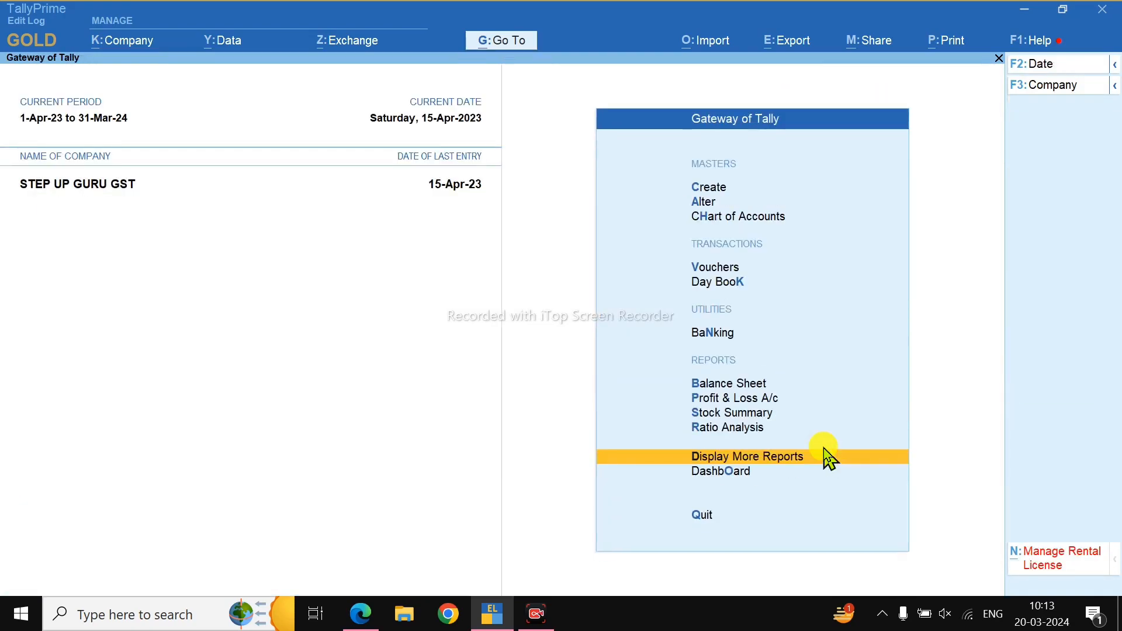
pyautogui.press('v')
pyautogui.press('F8')
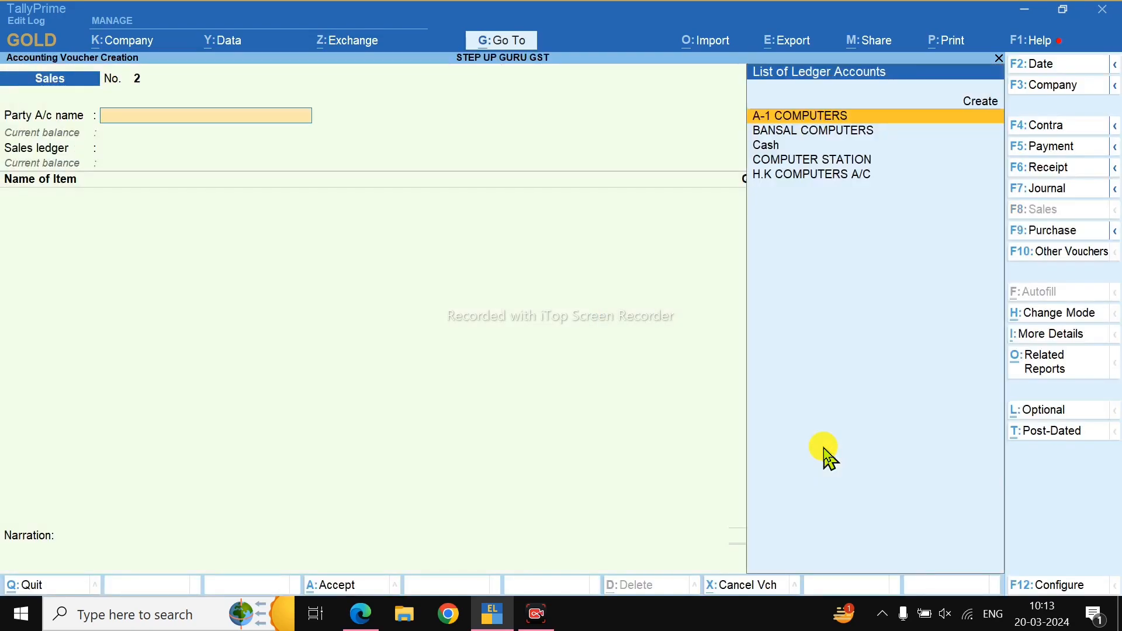
pyautogui.press('F2')
pyautogui.write('1-5')
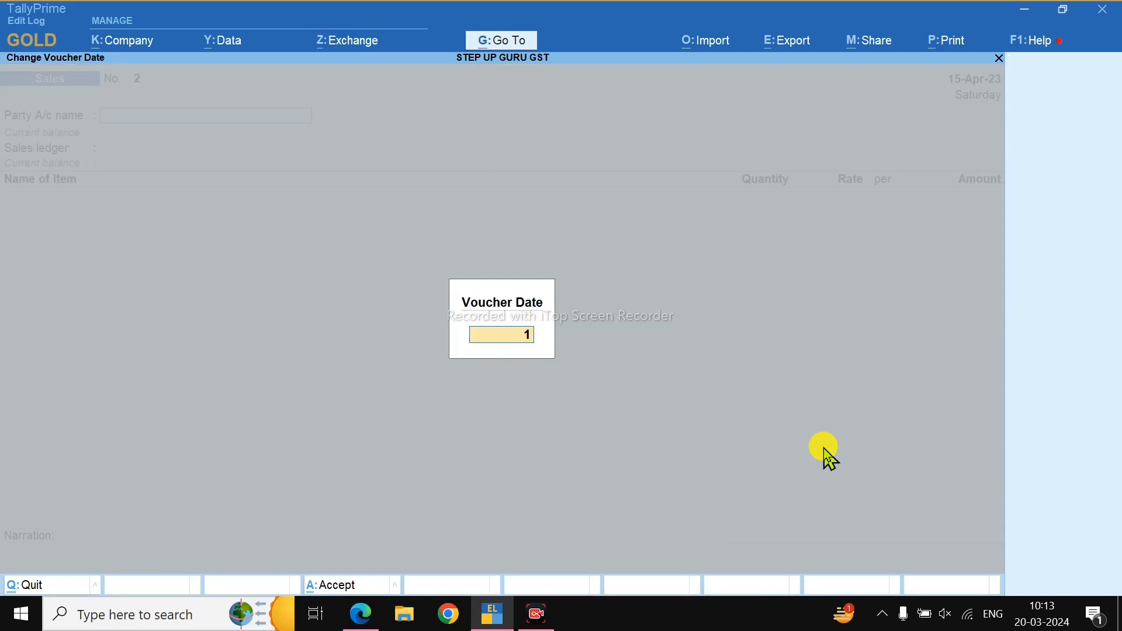
pyautogui.press('Return')
# Set the sales voucher's party to H.K COMPUTERS A/C, accept the party details, and choose SALES A/C as the sales ledger
pyautogui.press('Down')
pyautogui.press('Down')
pyautogui.press('Down')
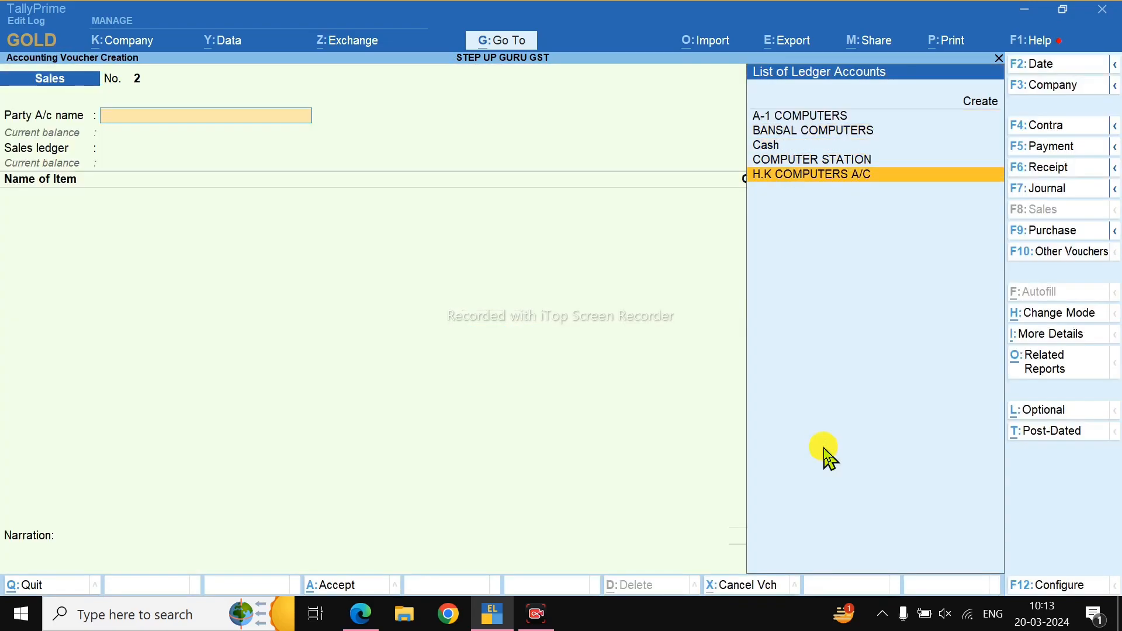
pyautogui.press('Return')
pyautogui.hotkey('ctrl', 'a')
pyautogui.hotkey('ctrl', 'a')
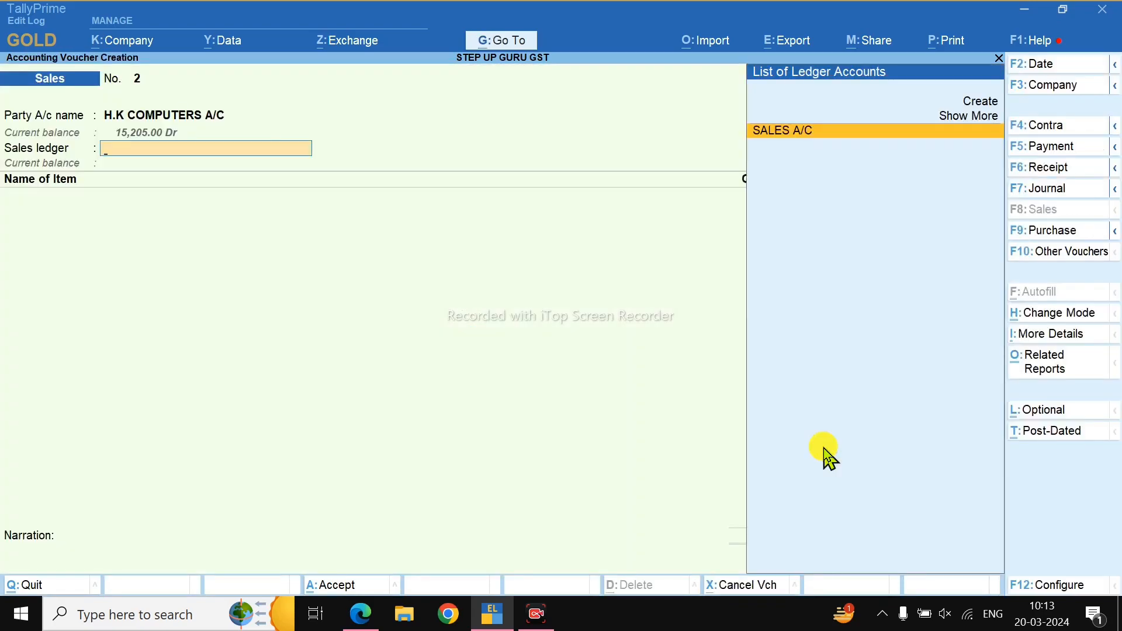
pyautogui.press('Return')
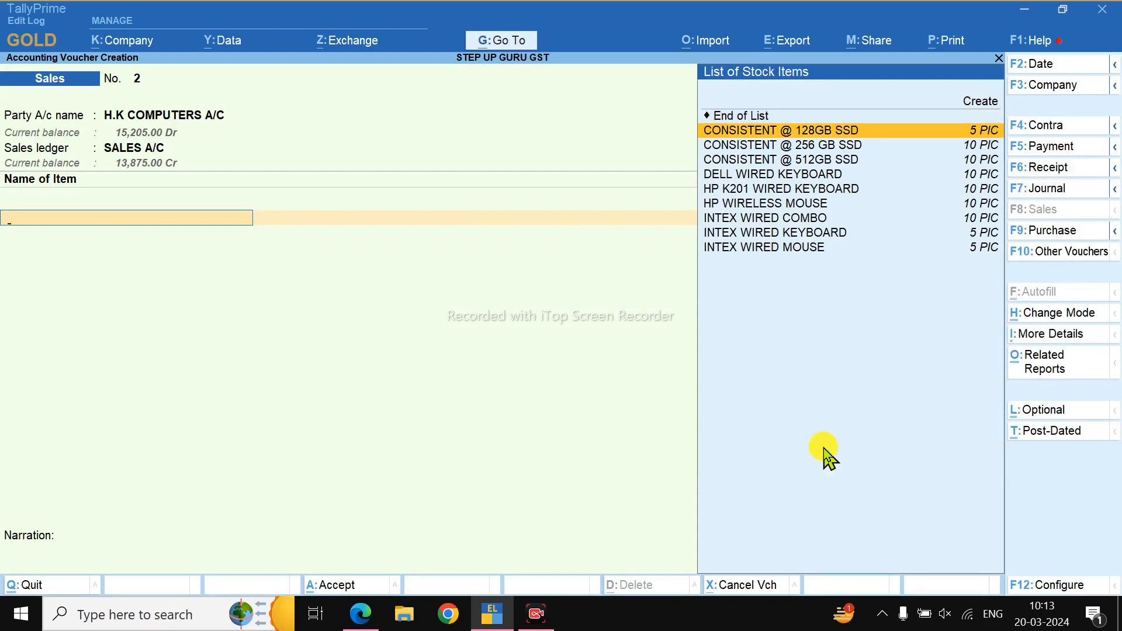
# Add the stock item CONSISTENT @ 256 GB SSD with a quantity of 5 PIC at a rate of 1,550
pyautogui.press('Down')
pyautogui.press('Return')
pyautogui.write('5')
pyautogui.press('Return')
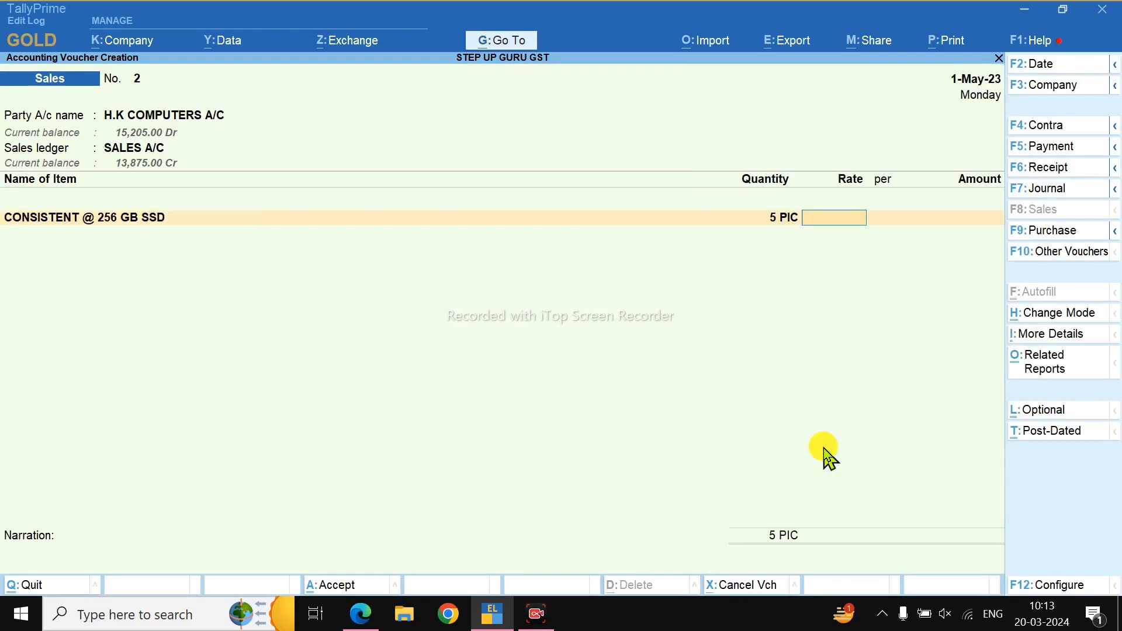
pyautogui.write('1550')
pyautogui.press('Return')
pyautogui.press('Return')
pyautogui.press('Return')
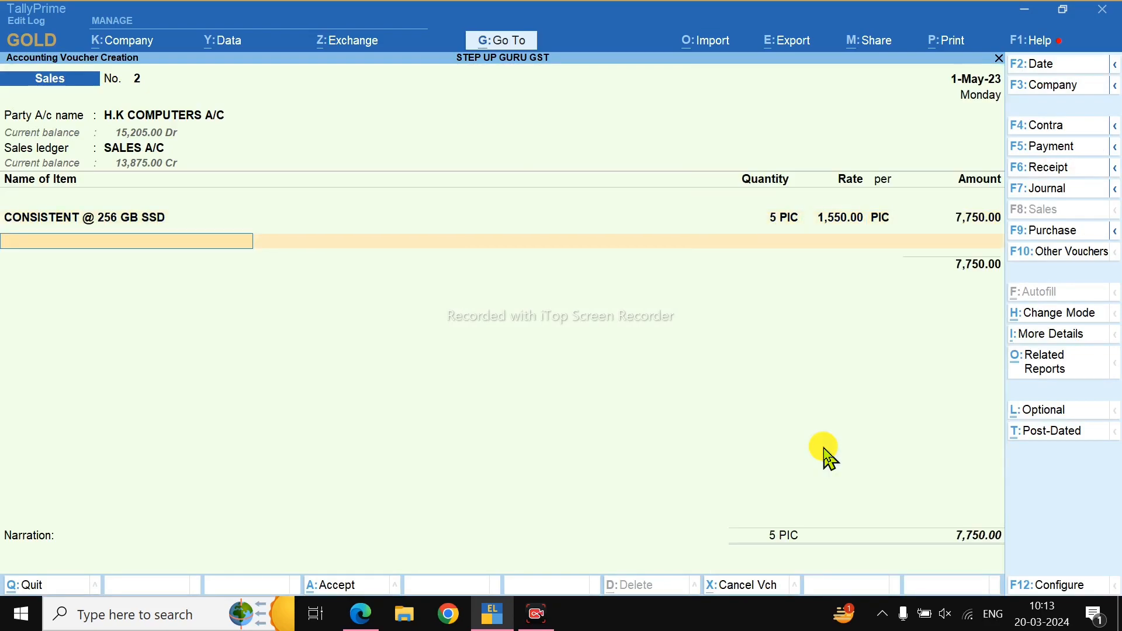
# Add the stock item DELL WIRED KEYBOARD with a quantity of 5 PIC at a rate of 750
pyautogui.press('Down')
pyautogui.press('Down')
pyautogui.press('Down')
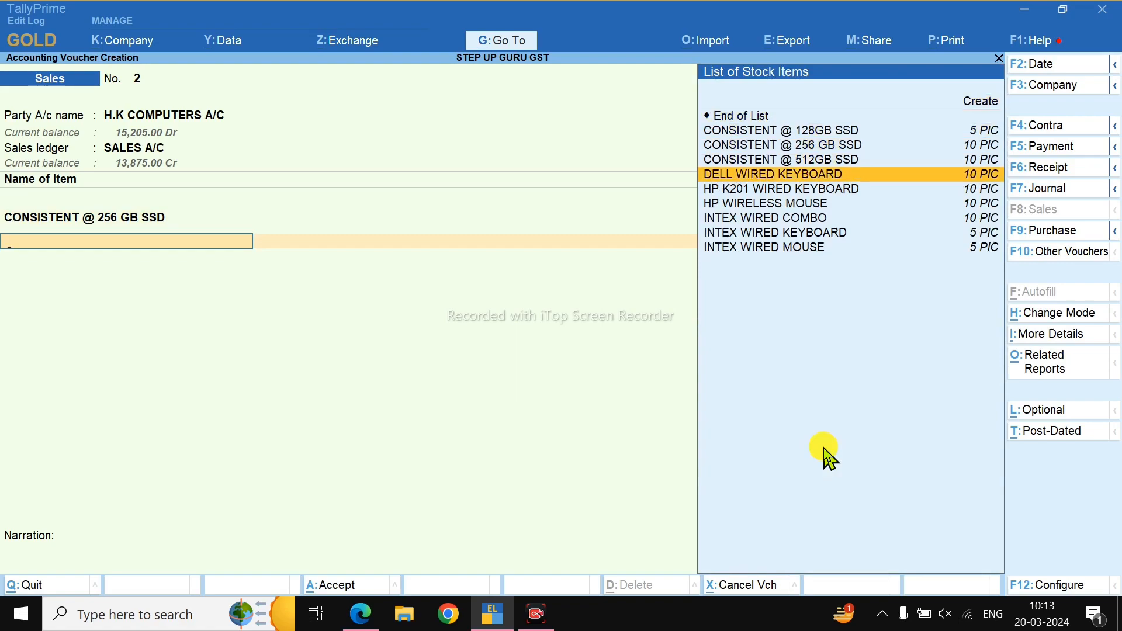
pyautogui.press('Return')
pyautogui.write('5')
pyautogui.press('Return')
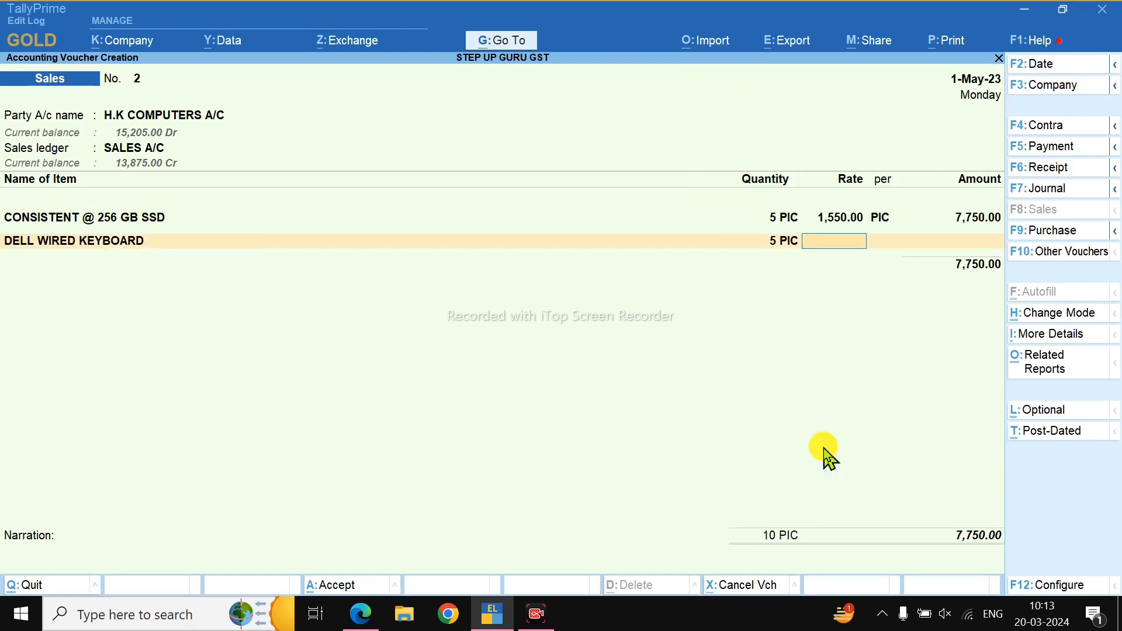
pyautogui.write('750')
pyautogui.press('Return')
pyautogui.press('Return')
pyautogui.press('Return')
# Add the stock item HP WIRELESS MOUSE with a quantity of 5 PIC at a rate of 790, and end the item list
pyautogui.press('Down')
pyautogui.press('Down')
pyautogui.press('Down')
pyautogui.press('Down')
pyautogui.press('Down')
pyautogui.press('Down')
pyautogui.press('Down')
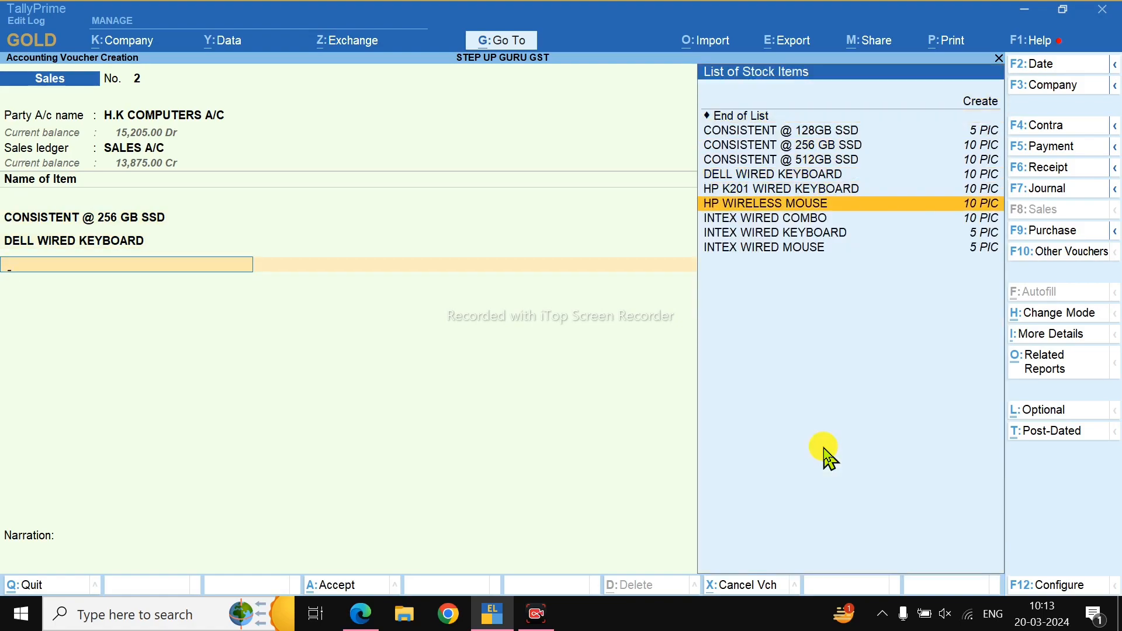
pyautogui.press('Return')
pyautogui.write('5')
pyautogui.press('Return')
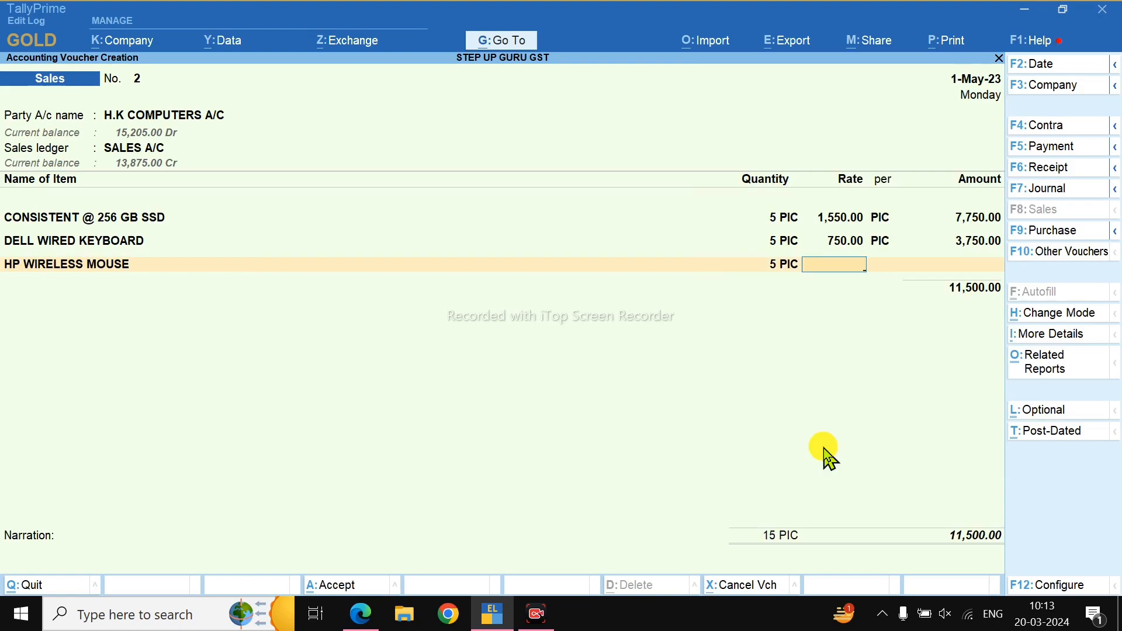
pyautogui.write('790')
pyautogui.press('Return')
pyautogui.press('Return')
pyautogui.press('Return')
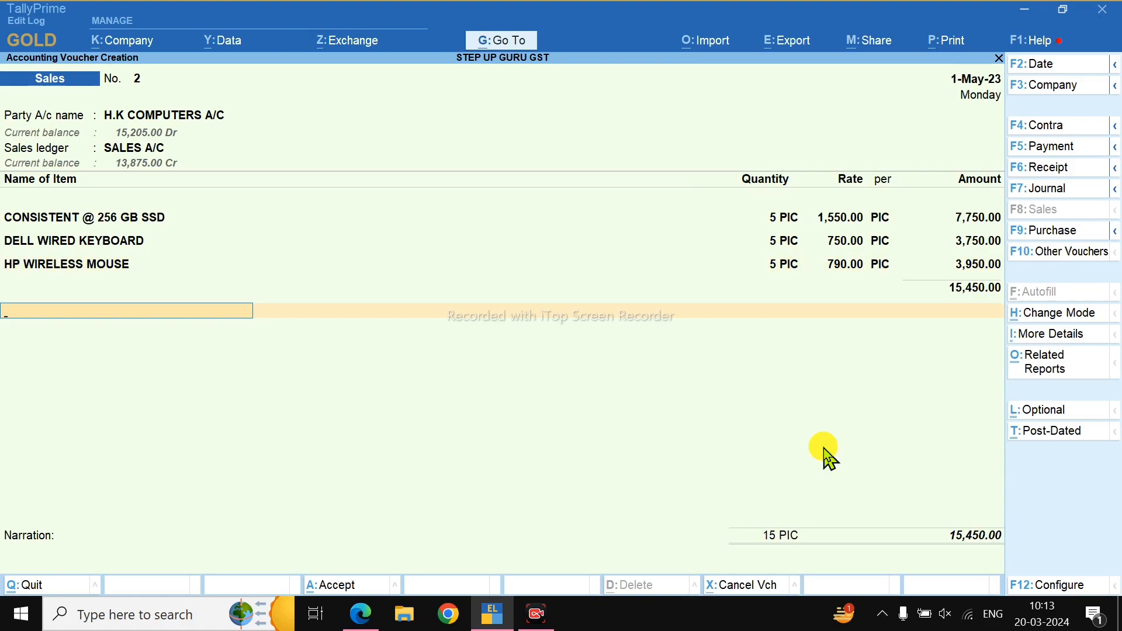
# Start creating a new tax ledger from within the sales voucher and name it OUTPUT SGST TAX
pyautogui.press('Return')
pyautogui.write('O')
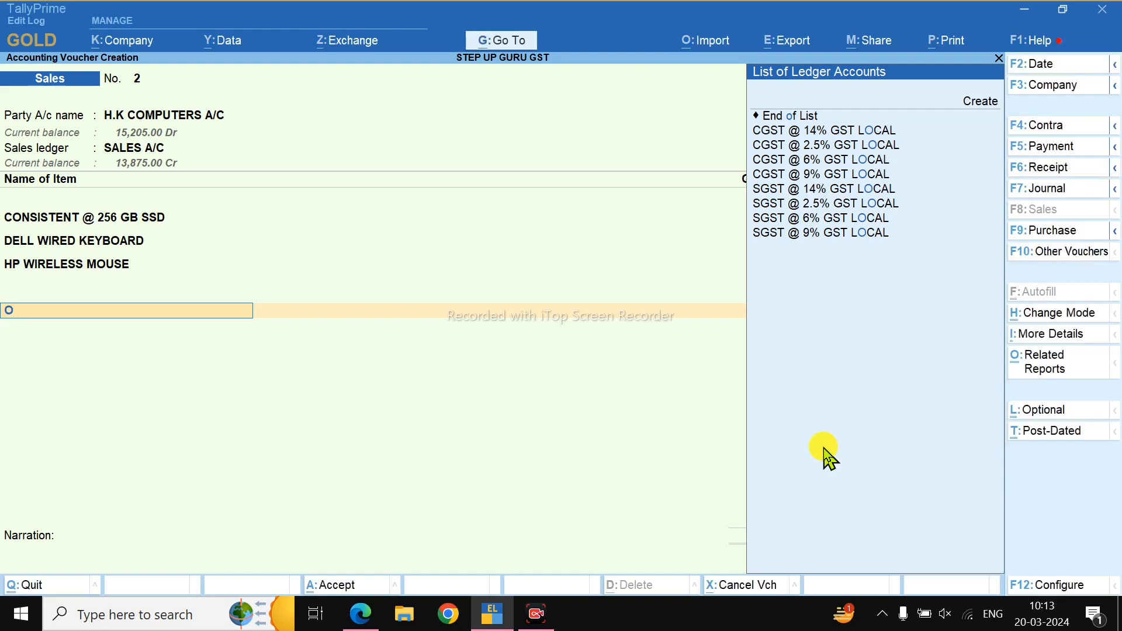
pyautogui.press('BackSpace')
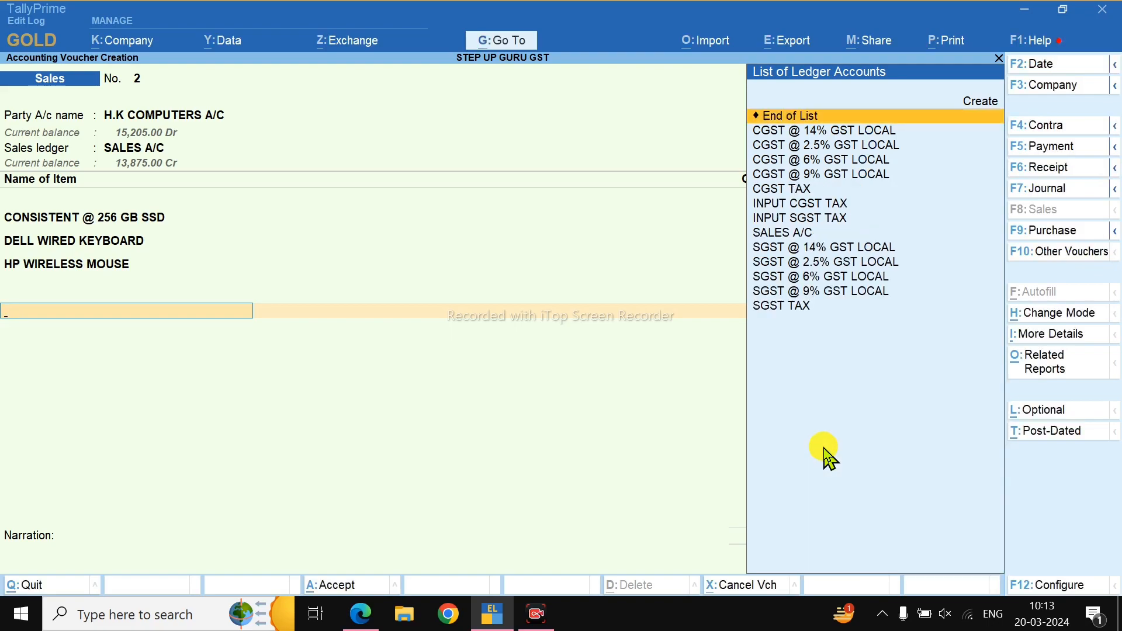
pyautogui.press('Up')
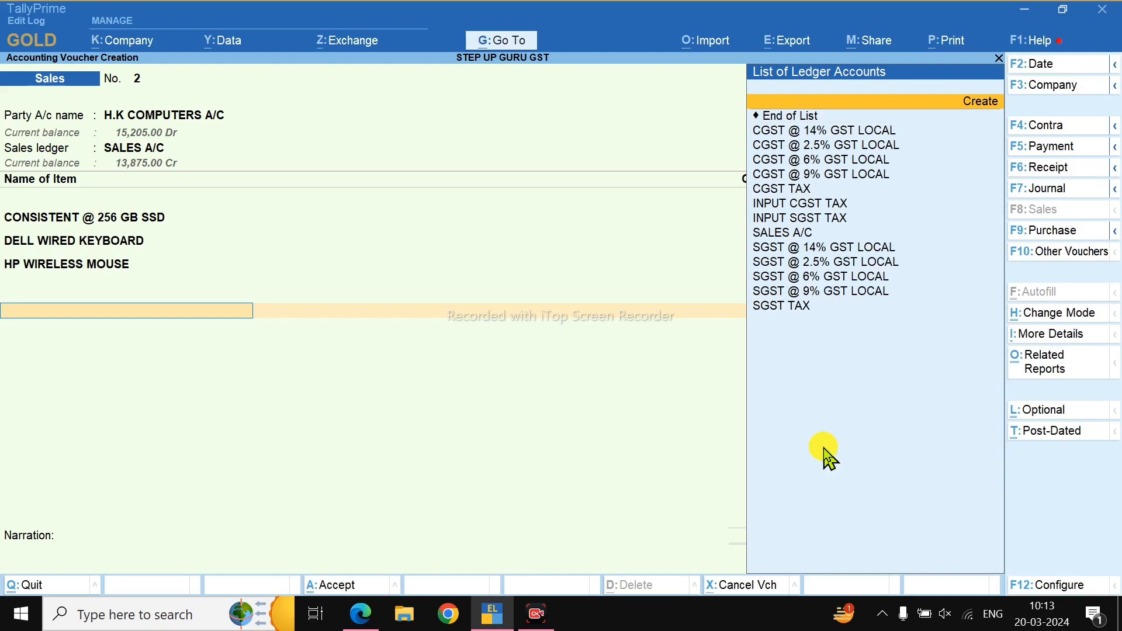
pyautogui.press('Return')
pyautogui.write('OUT')
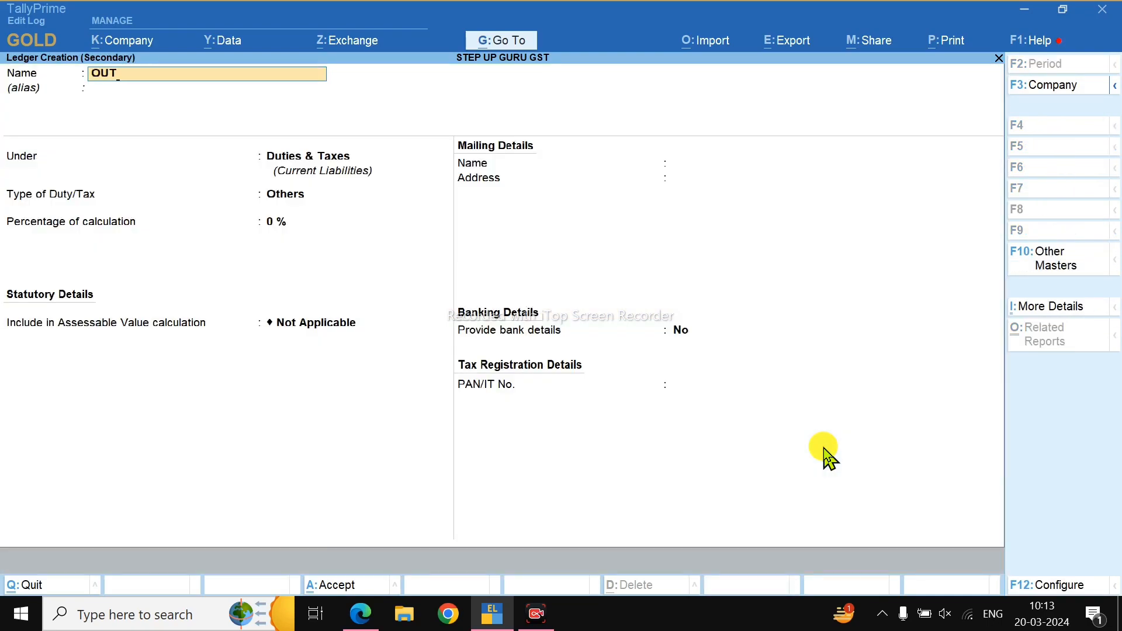
pyautogui.write('PUT SGST TAX')
pyautogui.press('Return')
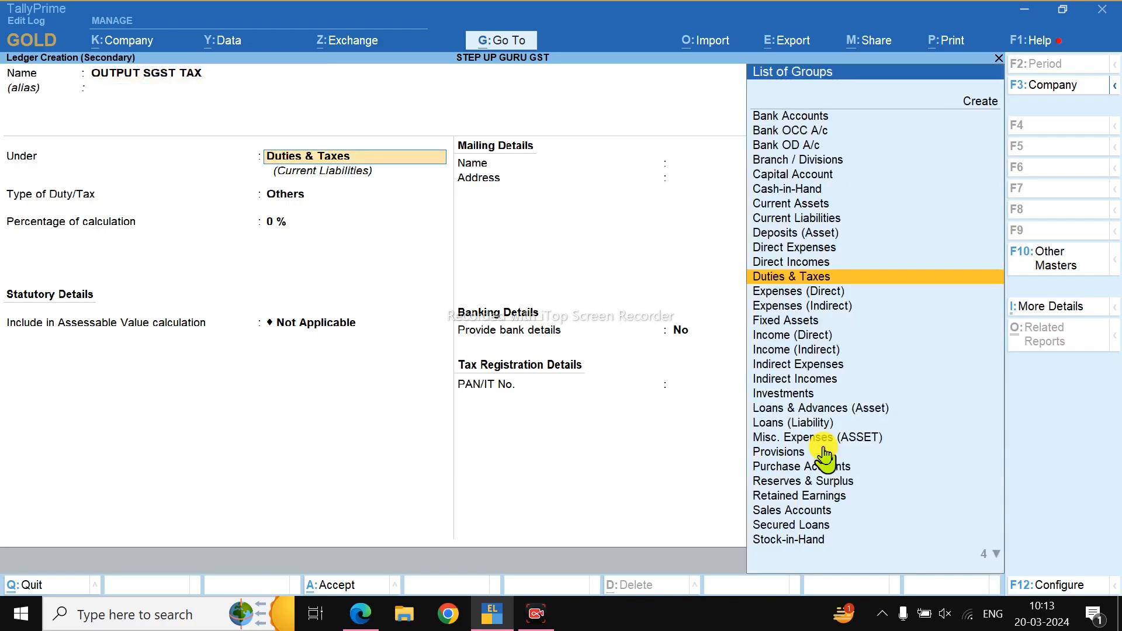
# Keep the ledger under Duties & Taxes with duty type GST and tax type SGST/UTGST, save it, and apply it to the voucher
pyautogui.press('Return')
pyautogui.press('Up')
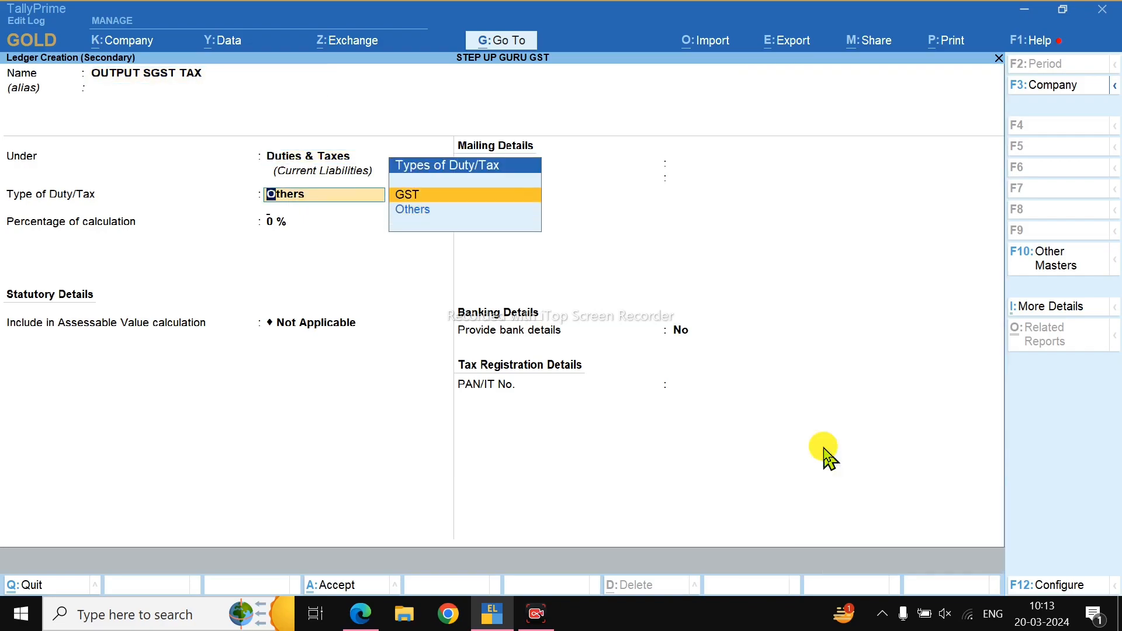
pyautogui.press('Return')
pyautogui.press('Down')
pyautogui.press('Return')
pyautogui.press('Return')
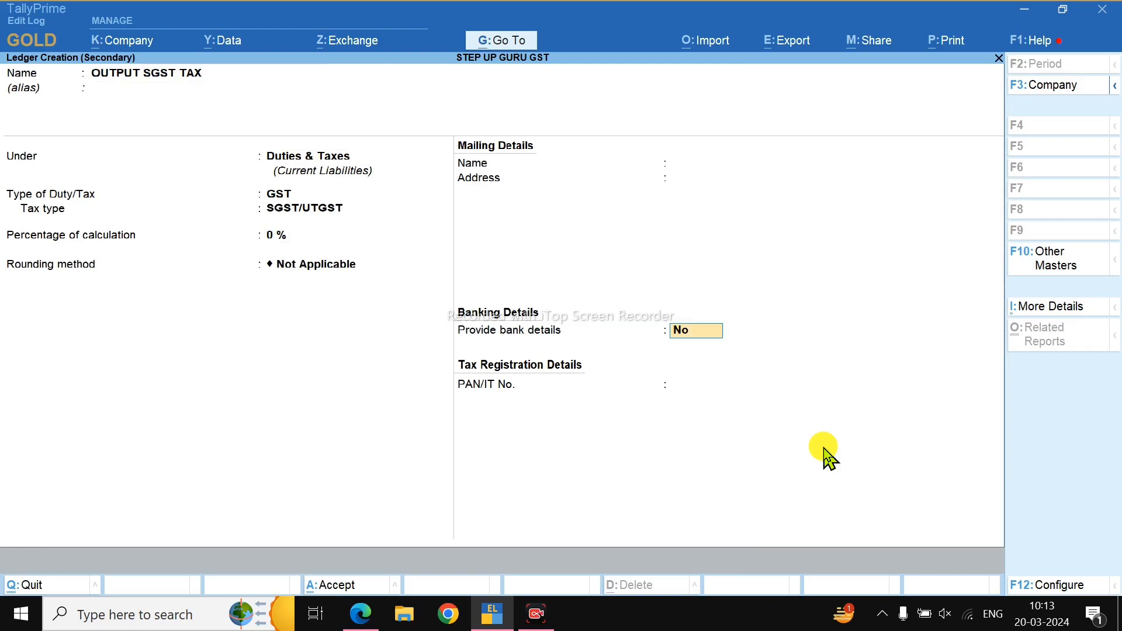
pyautogui.press('Return')
pyautogui.press('Return')
pyautogui.press('Return')
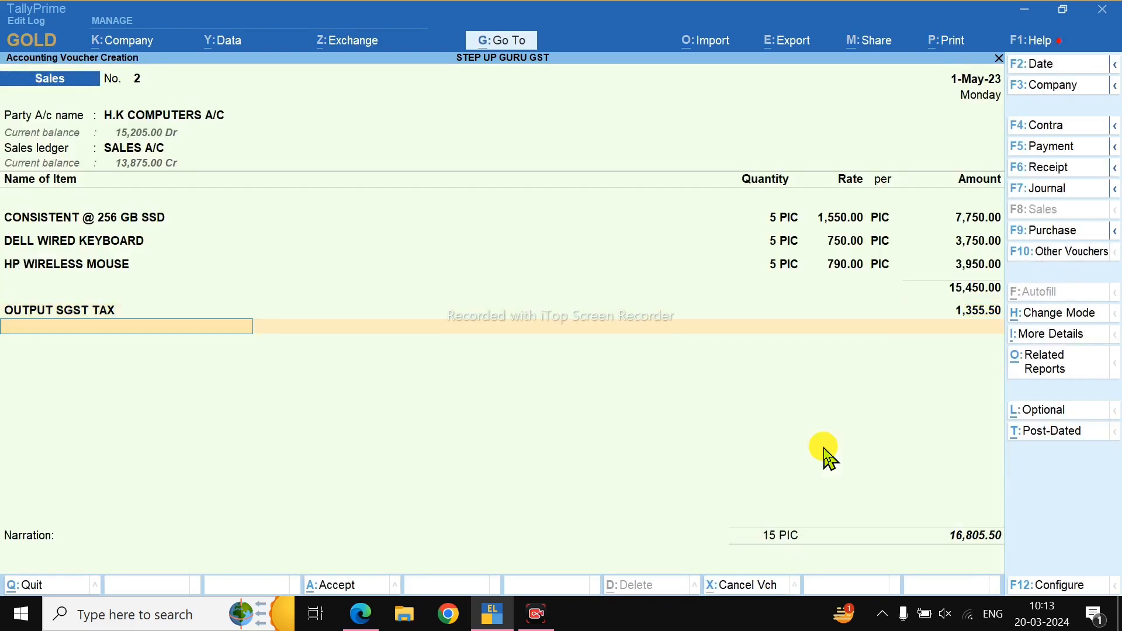
# Create the ledger OUTPUT CGST TAX under Duties & Taxes with duty type GST and tax type CGST
pyautogui.hotkey('alt', 'c')
pyautogui.write('OUT')
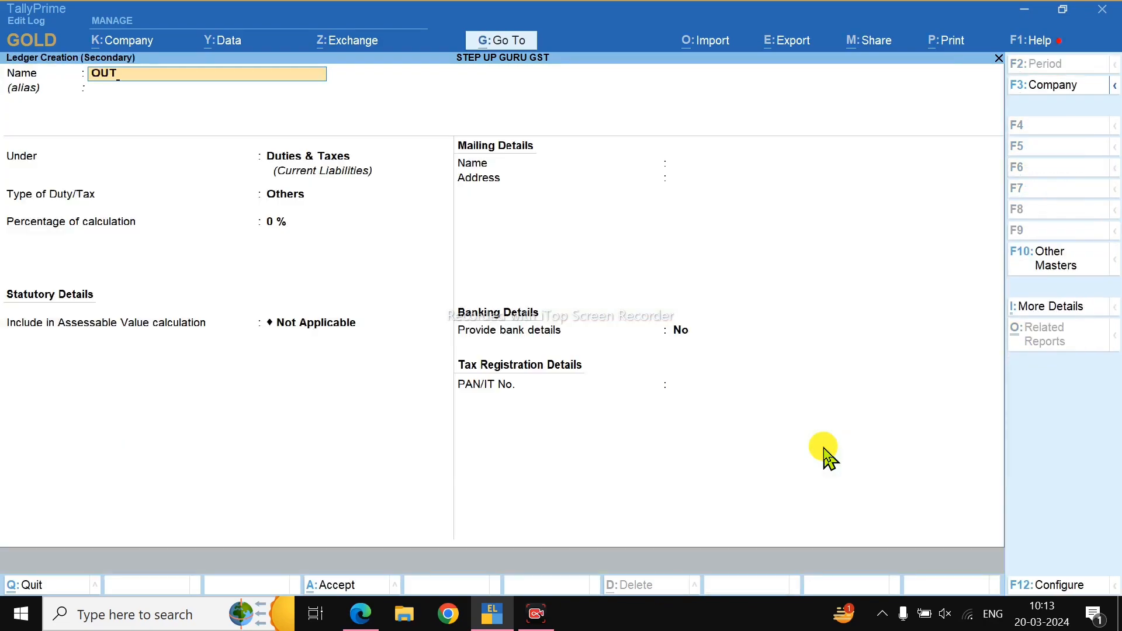
pyautogui.write('PUT CGST TAX')
pyautogui.press('Return')
pyautogui.press('Return')
pyautogui.press('Return')
pyautogui.press('Up')
pyautogui.press('Return')
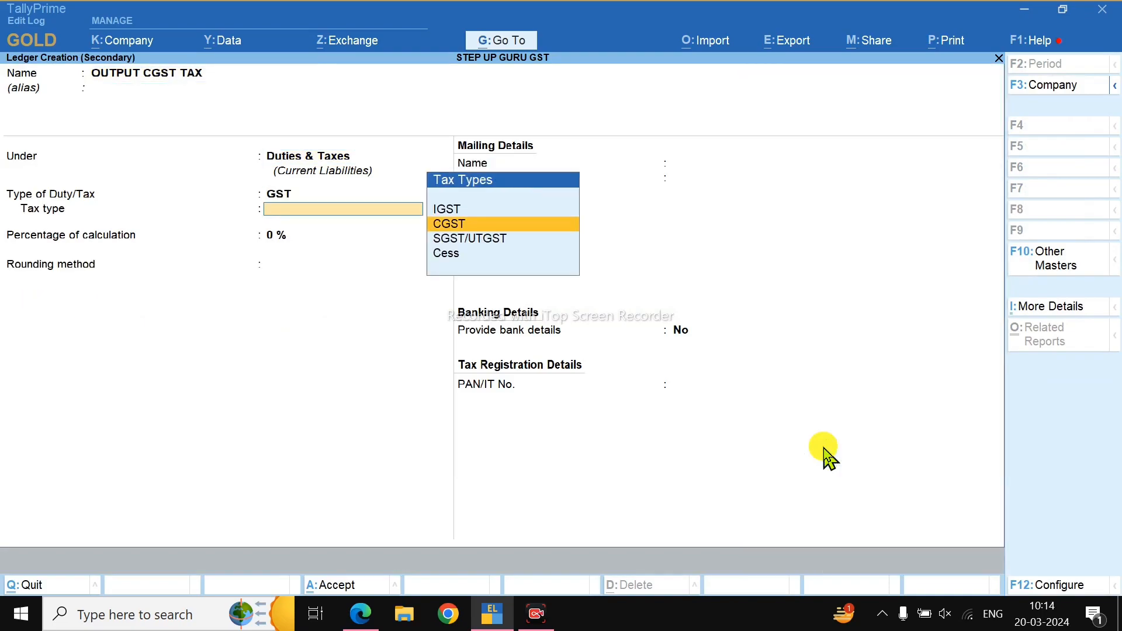
pyautogui.press('Return')
pyautogui.press('Return')
pyautogui.press('Return')
pyautogui.hotkey('ctrl', 'a')
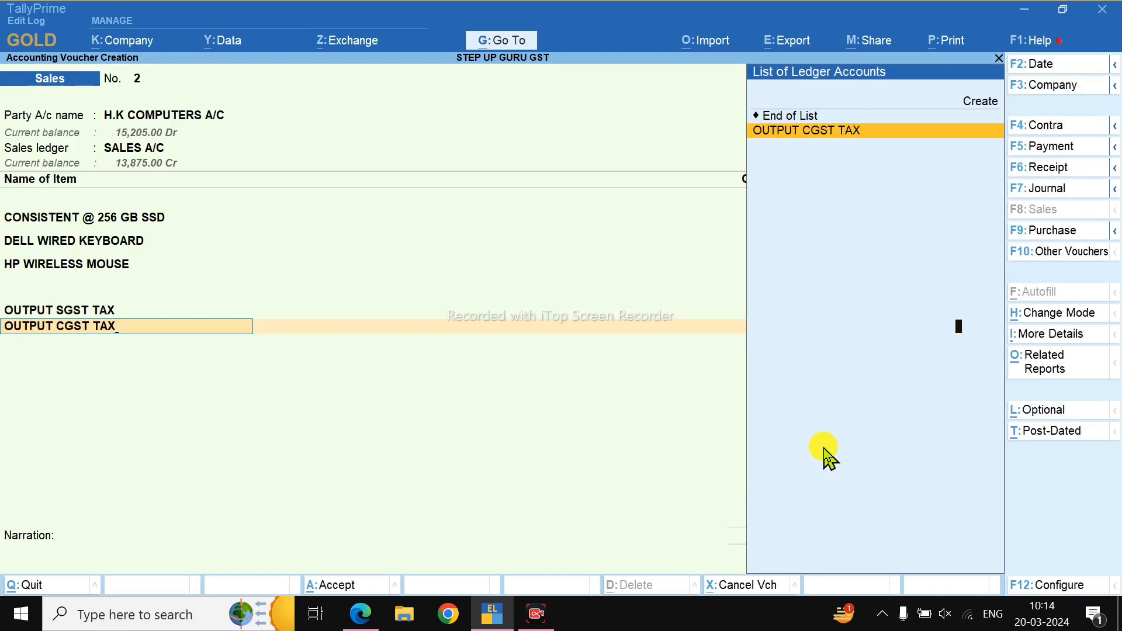
# Apply the OUTPUT CGST TAX ledger to the sales voucher with its automatically calculated amount
pyautogui.press('Return')
pyautogui.press('BackSpace')
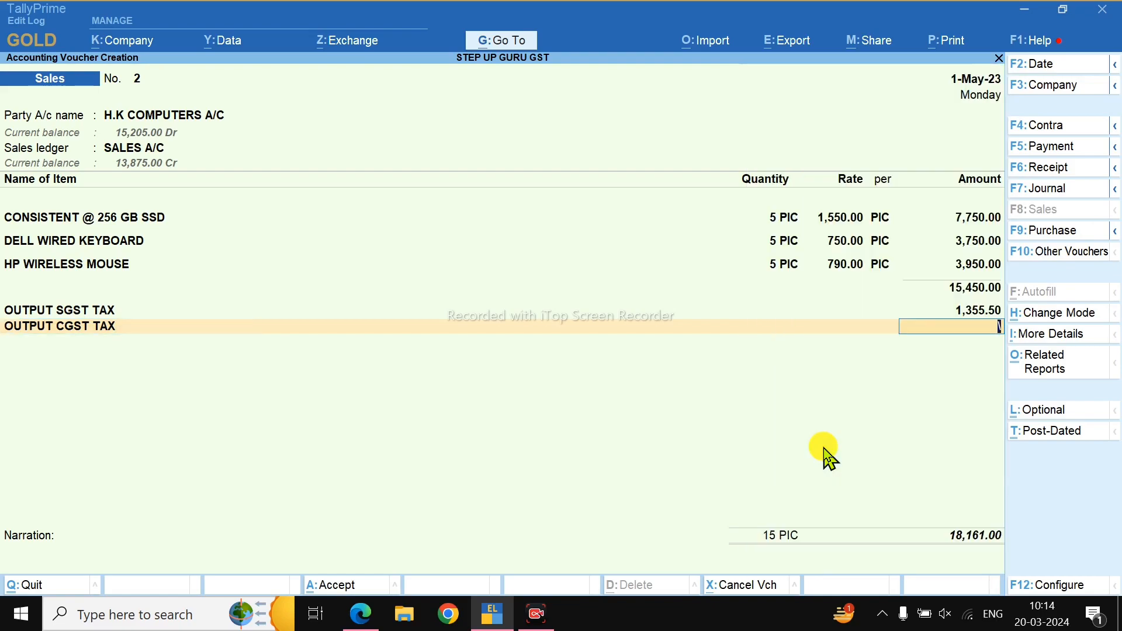
pyautogui.press('BackSpace')
pyautogui.press('Return')
pyautogui.press('Return')
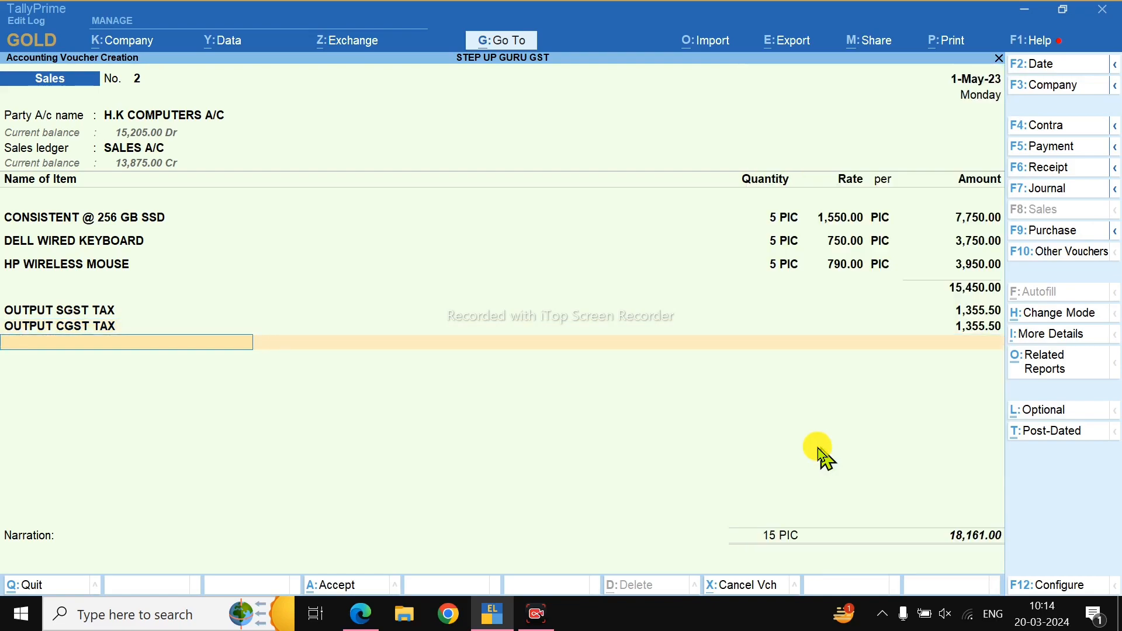
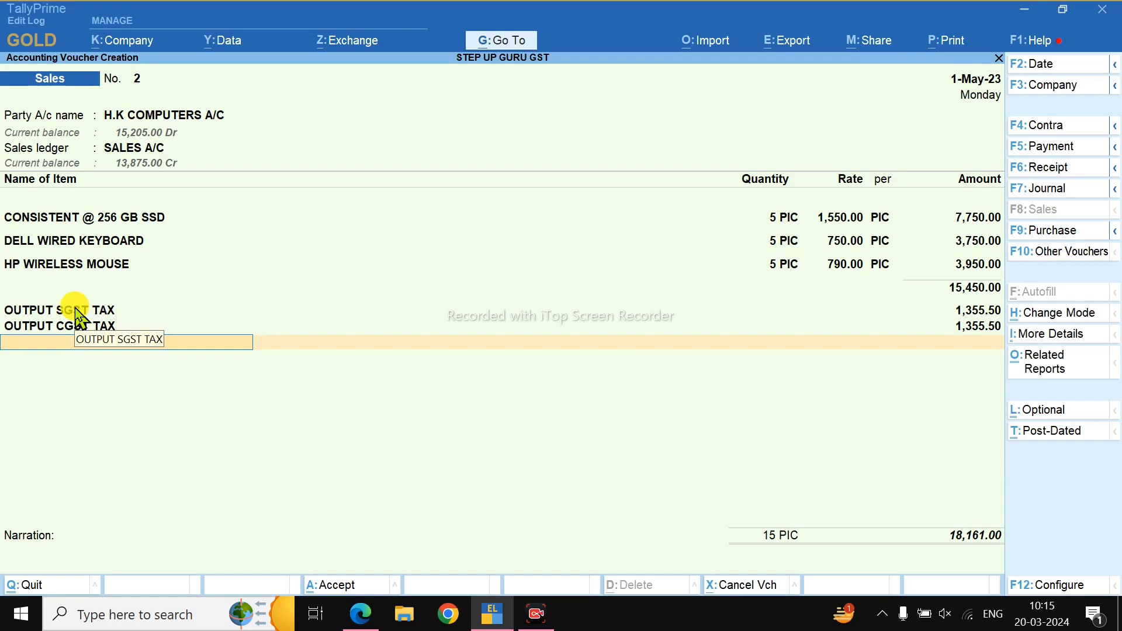
# End the tax ledger lines and accept the completed sales voucher
pyautogui.press('Return')
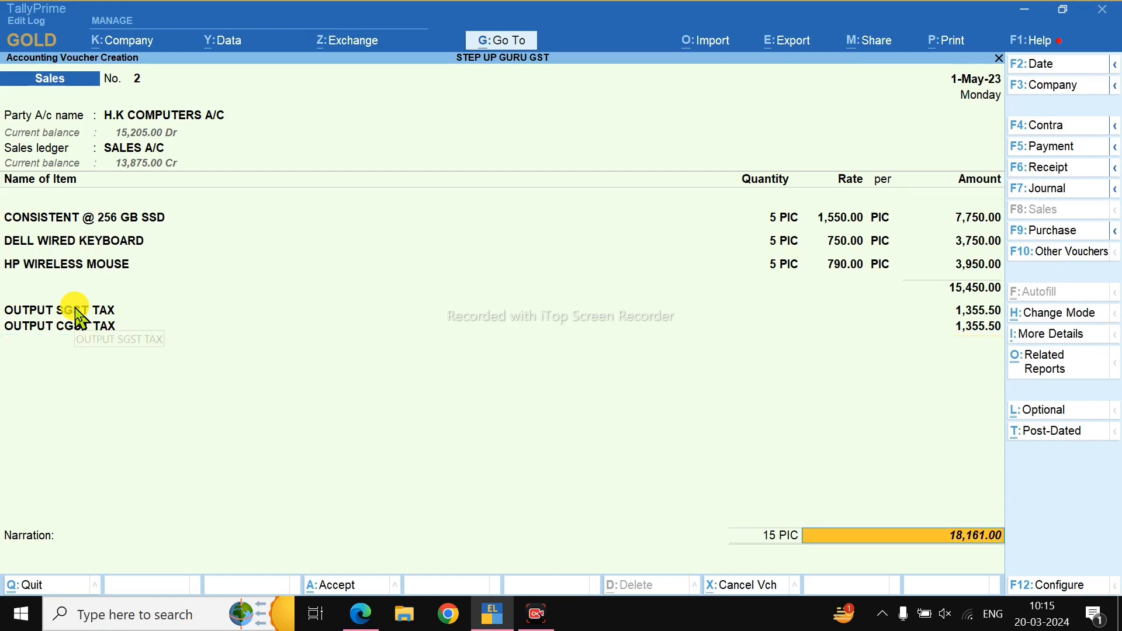
pyautogui.press('Return')
pyautogui.press('Return')
pyautogui.press('Return')
pyautogui.press('Return')
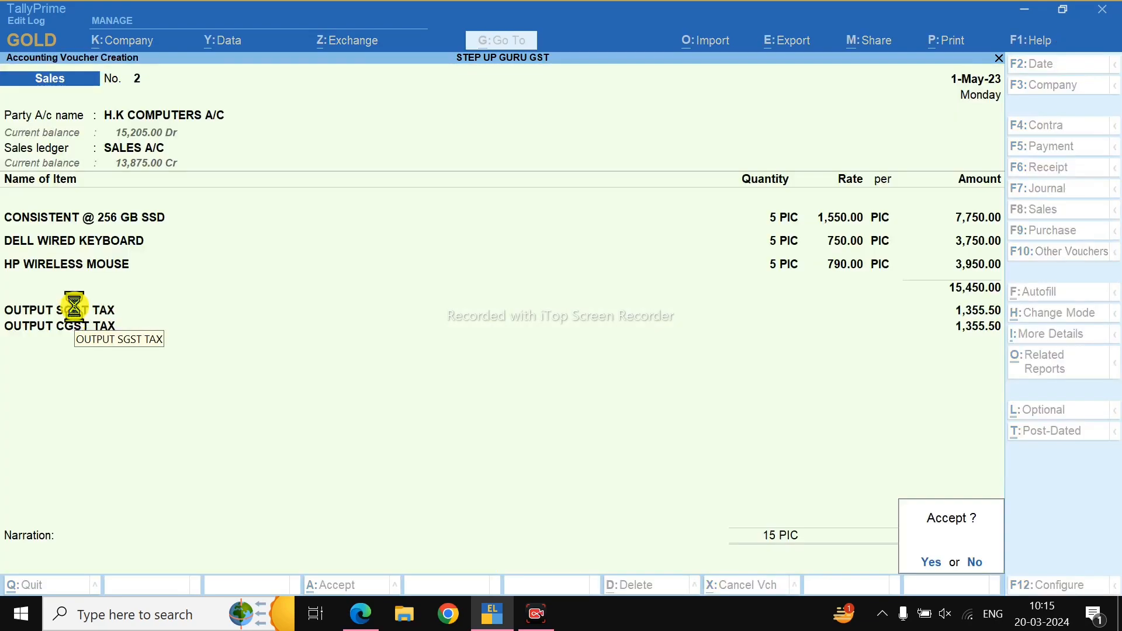
pyautogui.press('Return')
pyautogui.press('Up')
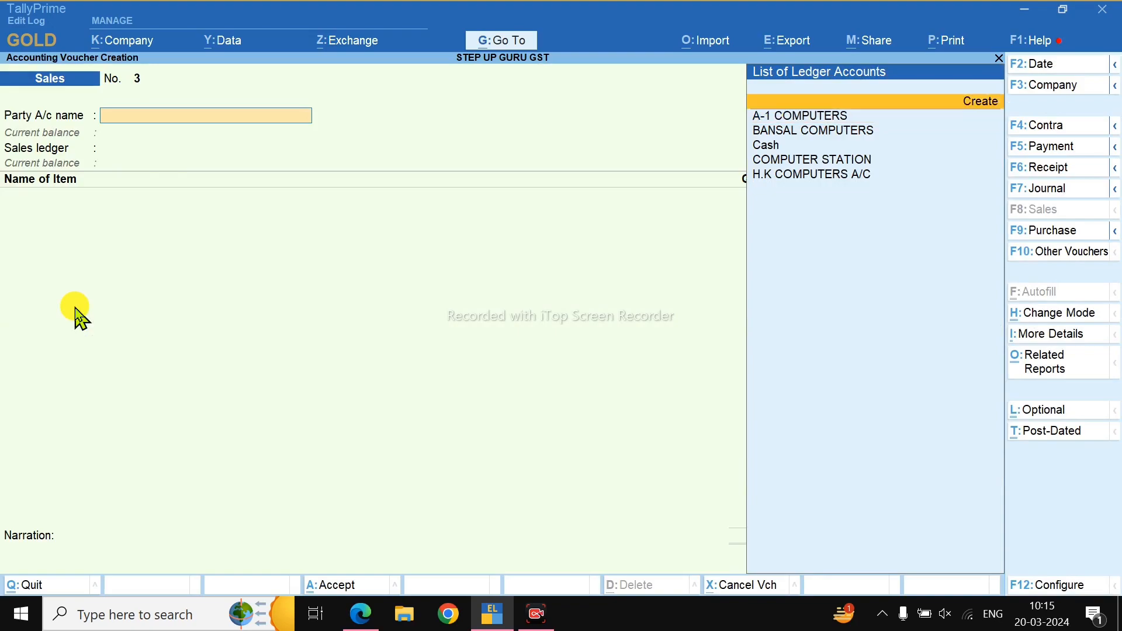
# Create a new party ledger named DELHI COMPUTERS under Sundry Debtors from the sales voucher
pyautogui.press('Return')
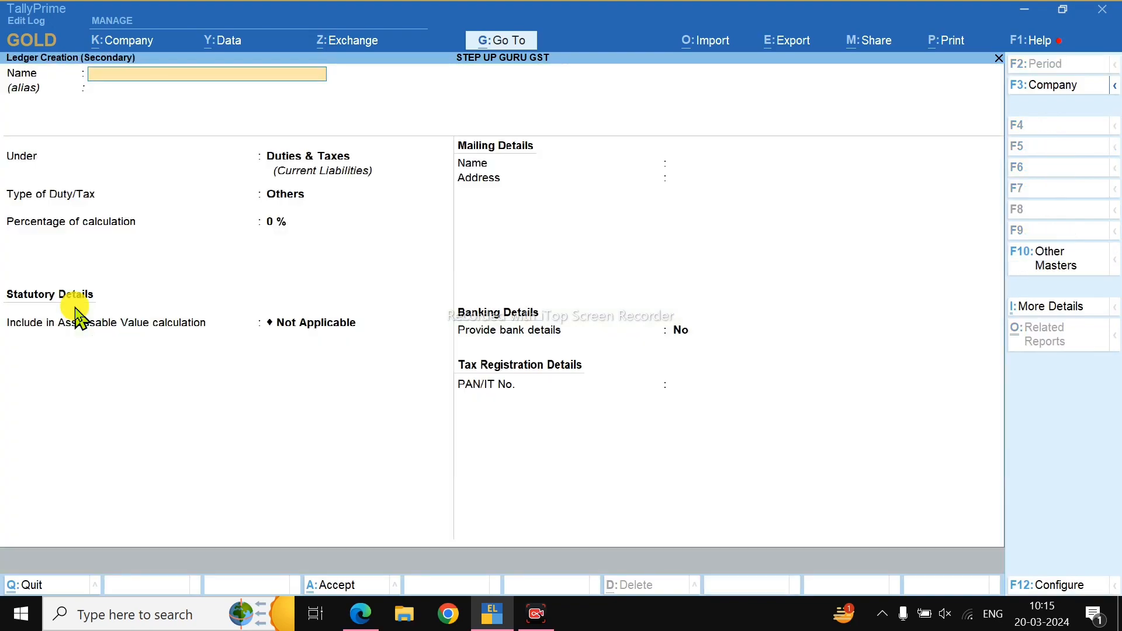
pyautogui.write('DELHI COMPUTERS')
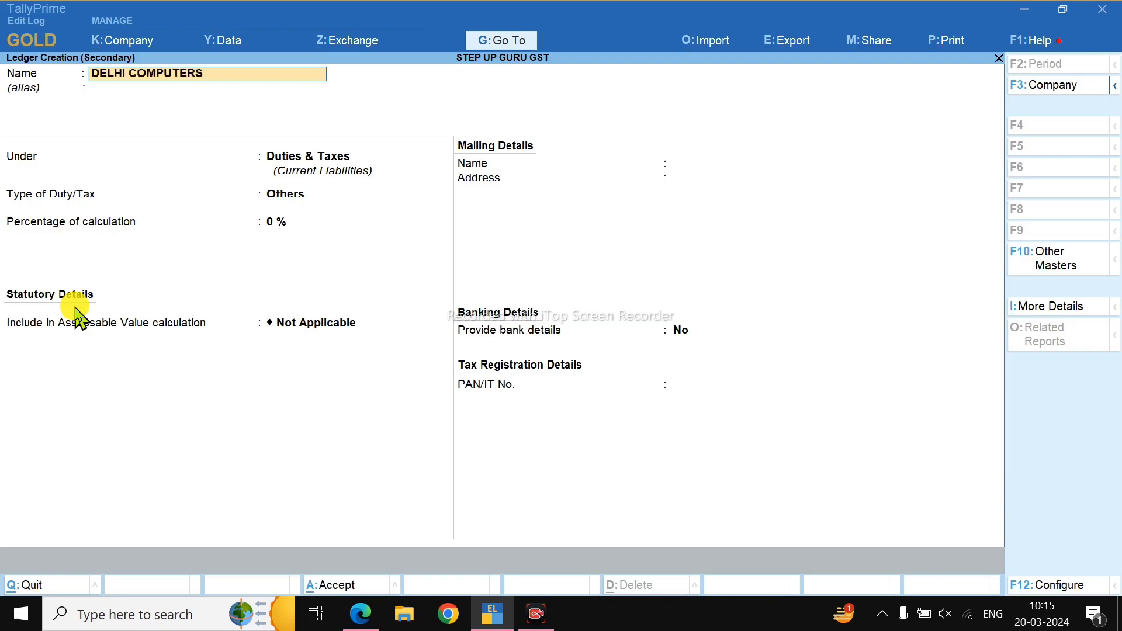
pyautogui.press('Return')
pyautogui.write('SU')
pyautogui.press('Down')
pyautogui.press('Down')
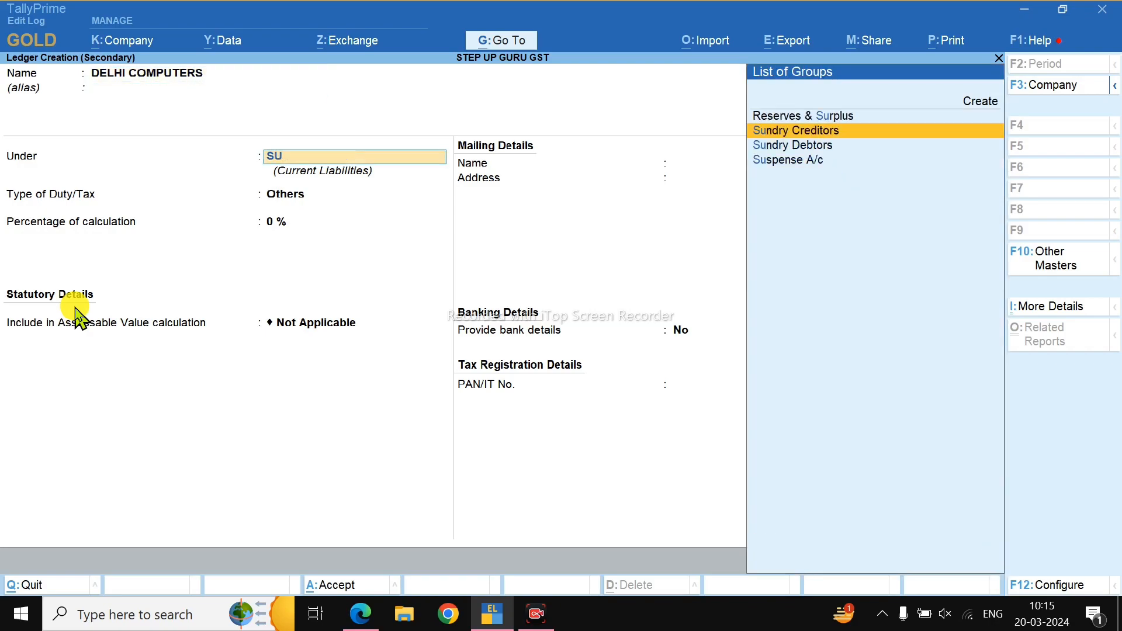
pyautogui.press('Return')
# Keep the ledger's default bill-by-bill and mailing details and set its state to Delhi
pyautogui.press('Return')
pyautogui.press('Return')
pyautogui.press('Return')
pyautogui.press('Return')
pyautogui.press('Return')
pyautogui.write('D')
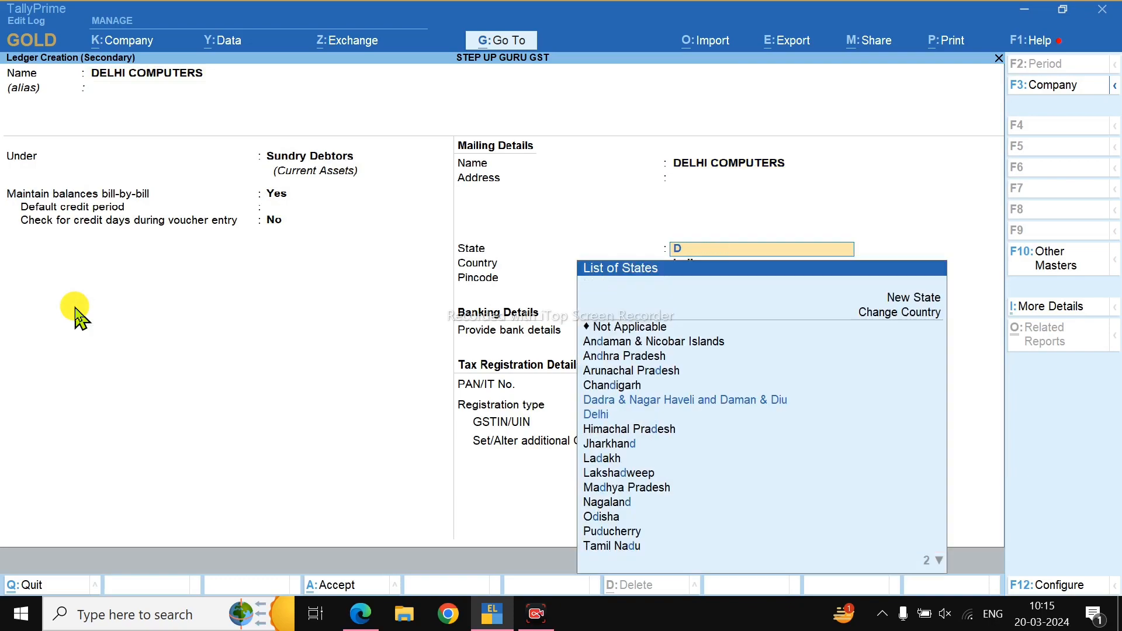
pyautogui.write('EL')
pyautogui.press('Return')
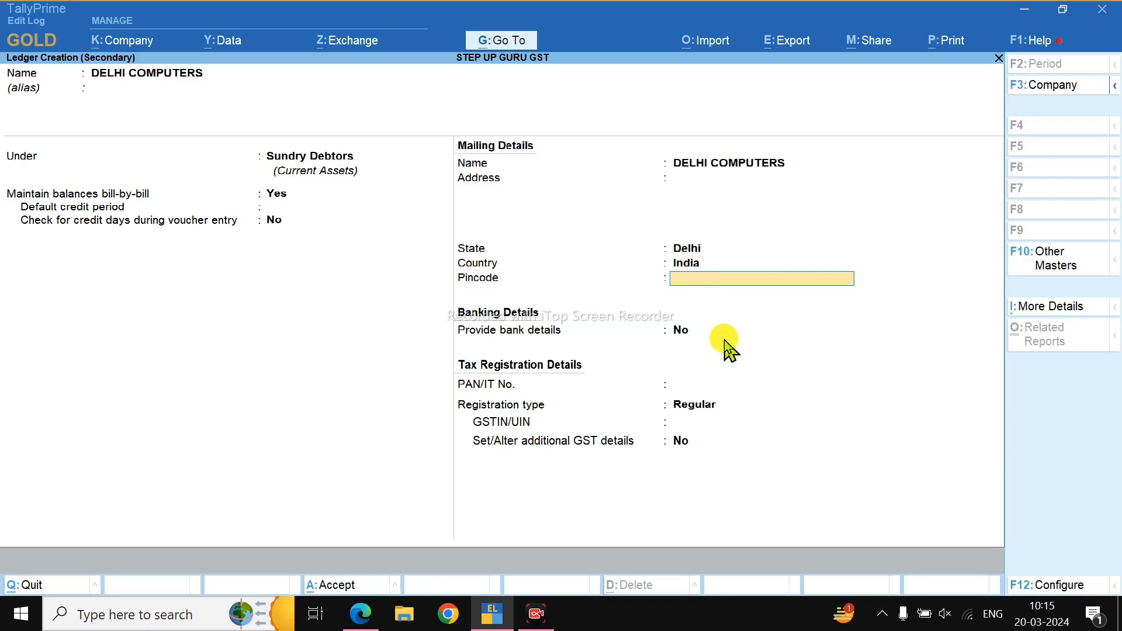
# Keep the registration type Regular, enter the party's GSTIN, and save the ledger
pyautogui.press('Return')
pyautogui.press('Return')
pyautogui.press('Return')
pyautogui.press('Return')
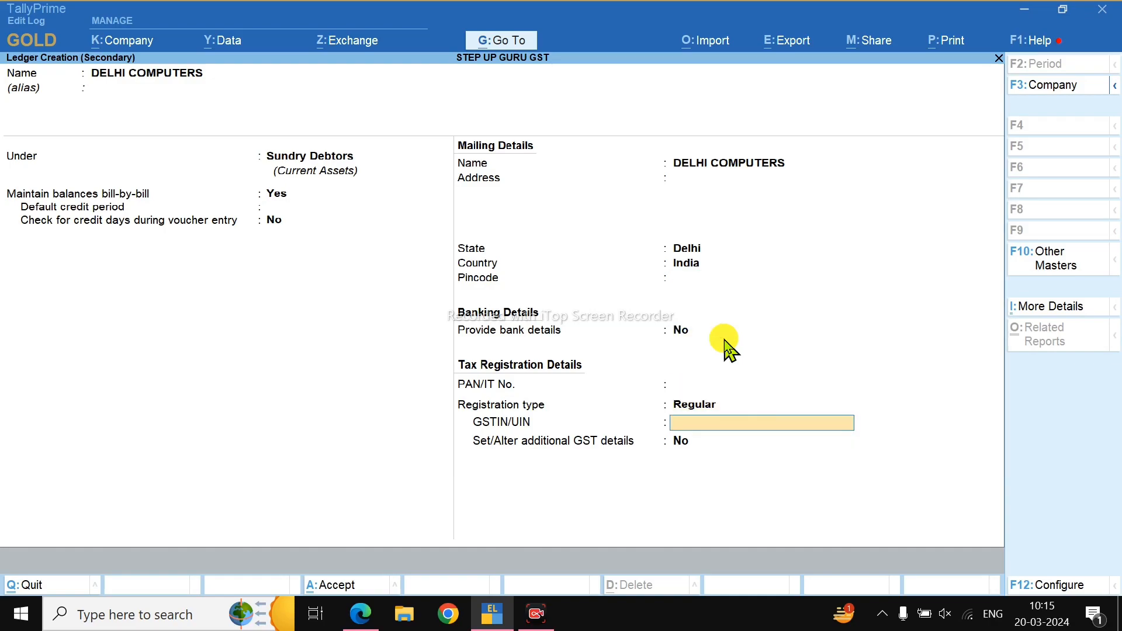
pyautogui.write('07DELHI4911AZ11')
pyautogui.press('Return')
pyautogui.press('Return')
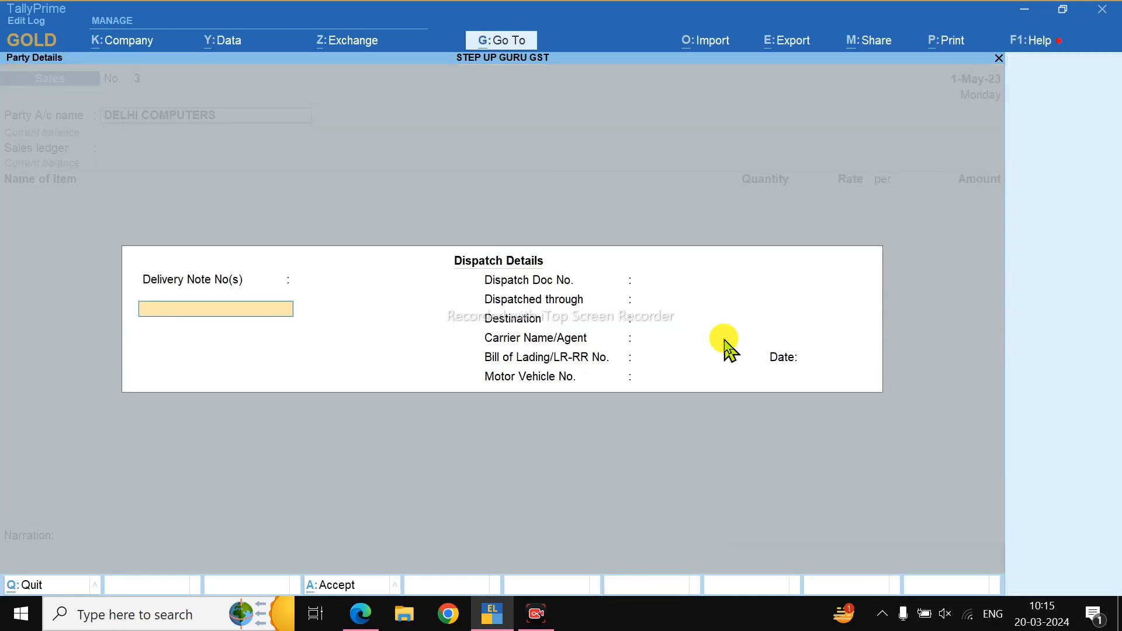
# Accept the party details with SALES A/C as sales ledger and add INTEX WIRED COMBO, quantity 10 PIC at rate 320
pyautogui.hotkey('ctrl', 'a')
pyautogui.press('Return')
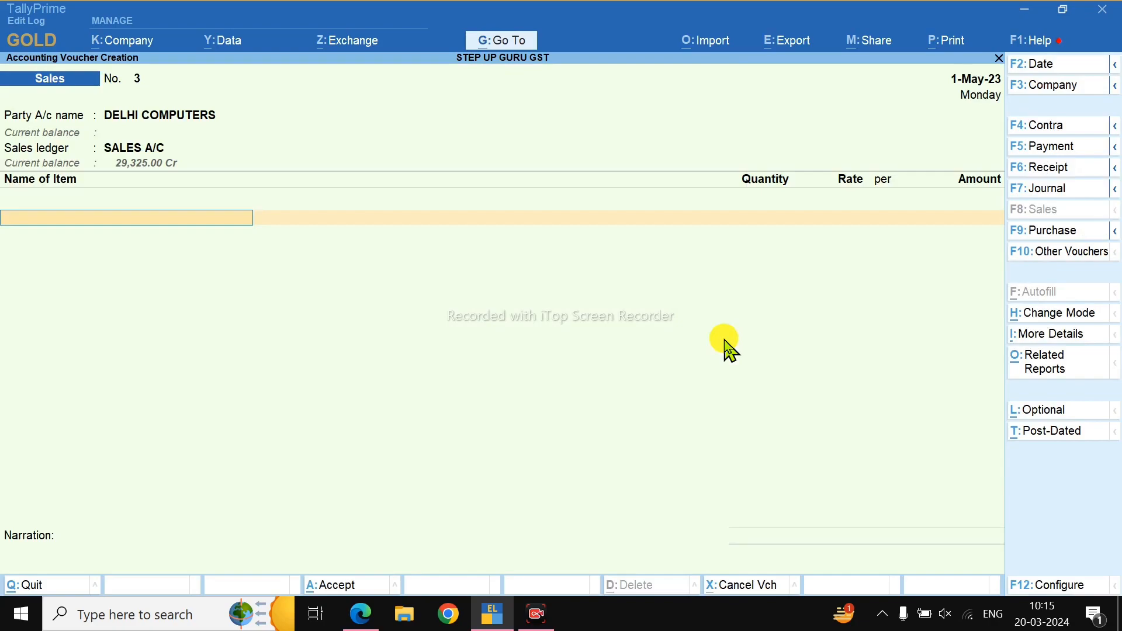
pyautogui.press('Down')
pyautogui.press('Down')
pyautogui.press('Down')
pyautogui.press('Down')
pyautogui.press('Down')
pyautogui.press('Down')
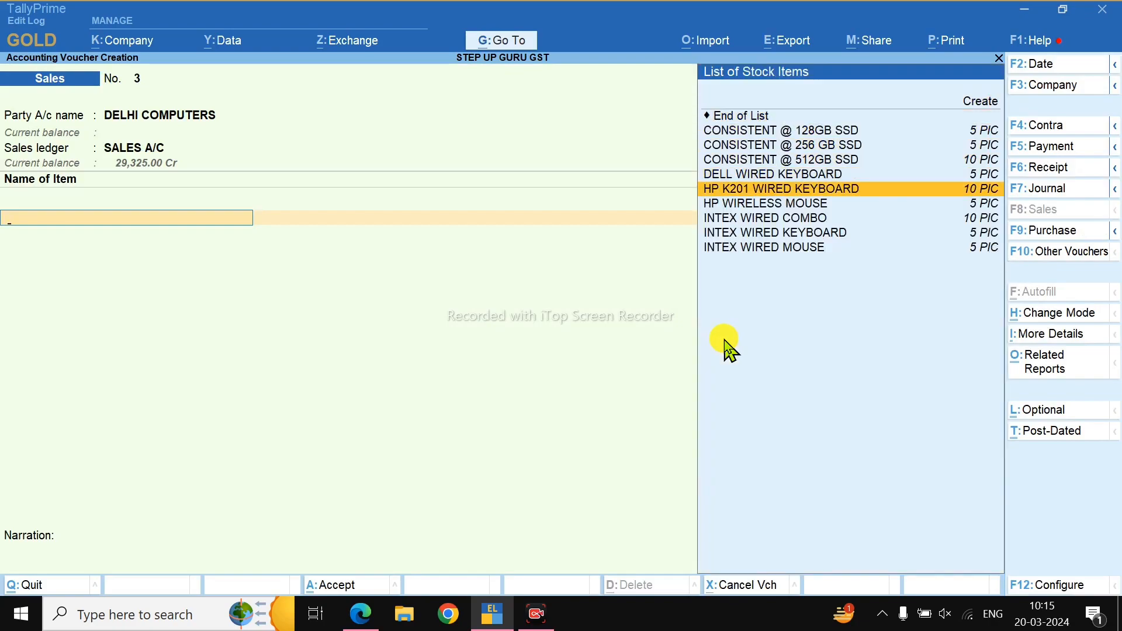
pyautogui.press('Down')
pyautogui.press('Down')
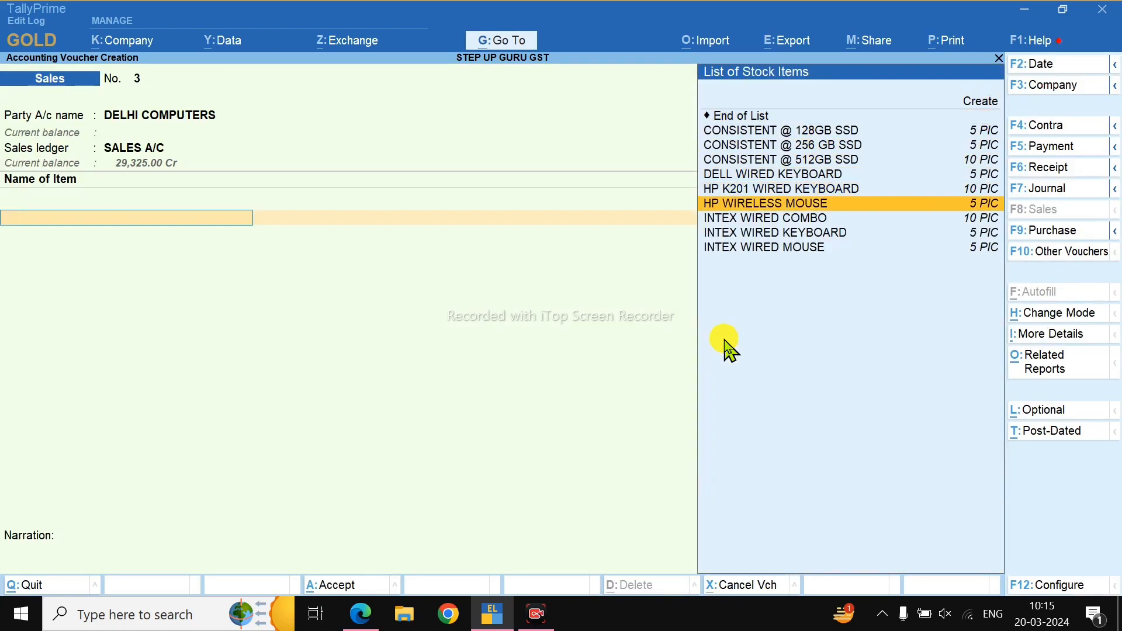
pyautogui.press('Return')
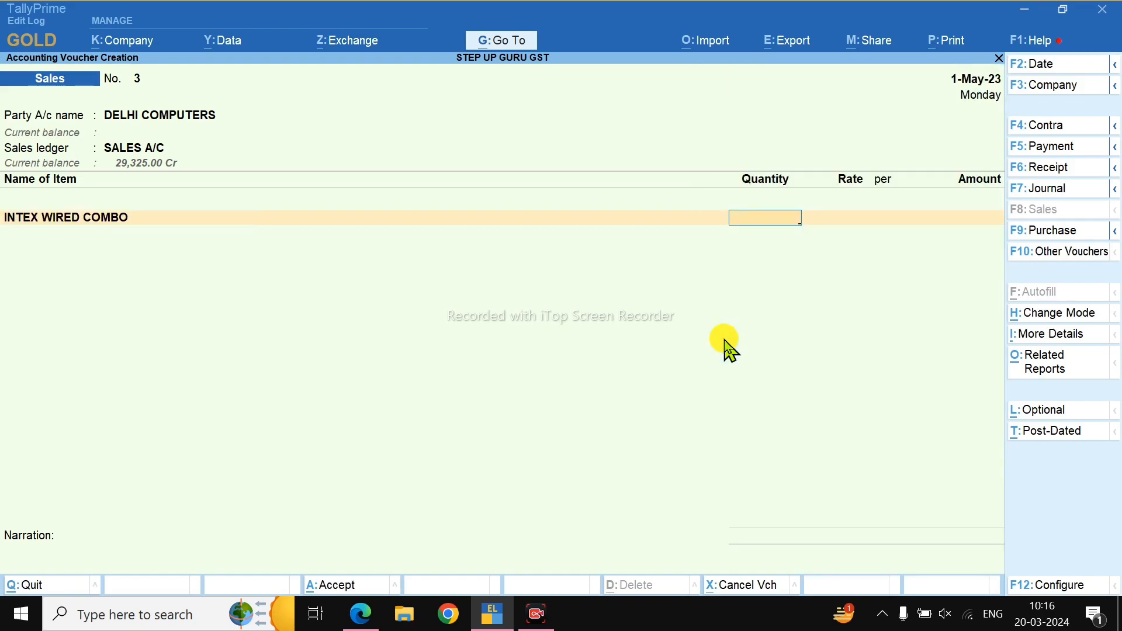
pyautogui.write('10')
pyautogui.press('Return')
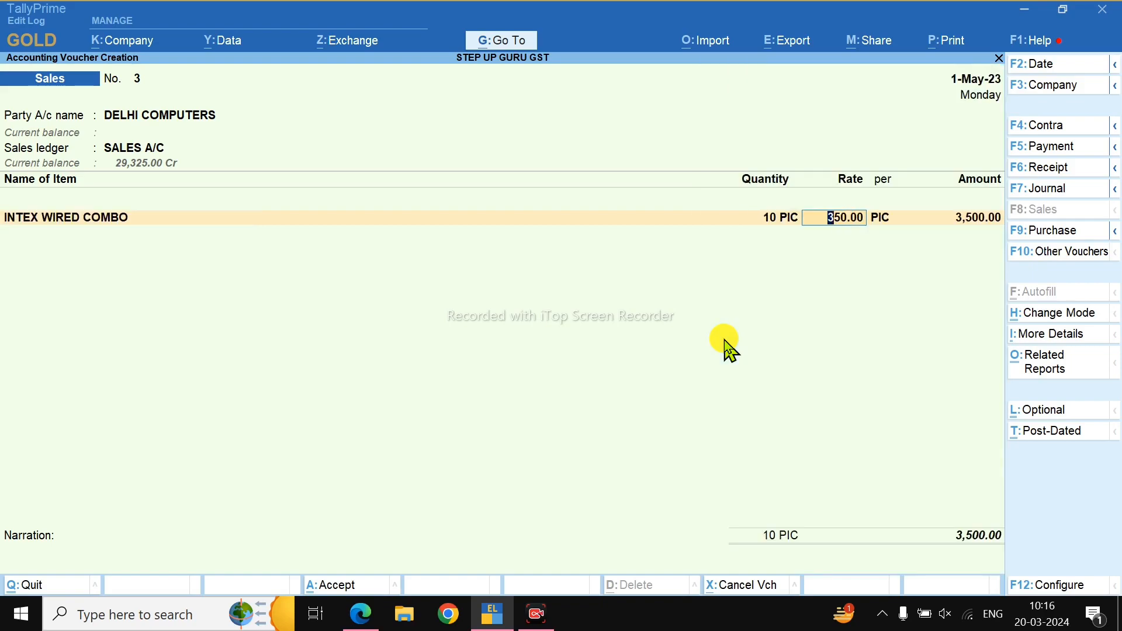
pyautogui.write('320')
pyautogui.press('Return')
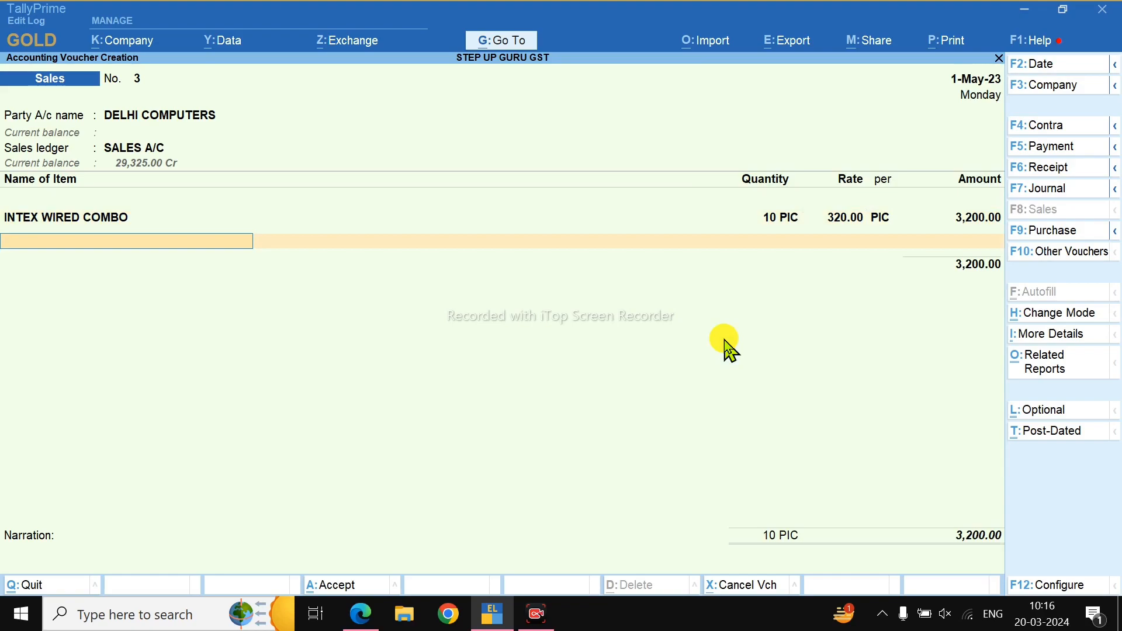
# Add CONSISTENT @ 512GB SSD with quantity 10 PIC at rate 2,550 and end the item list
pyautogui.press('Down')
pyautogui.press('Down')
pyautogui.press('Down')
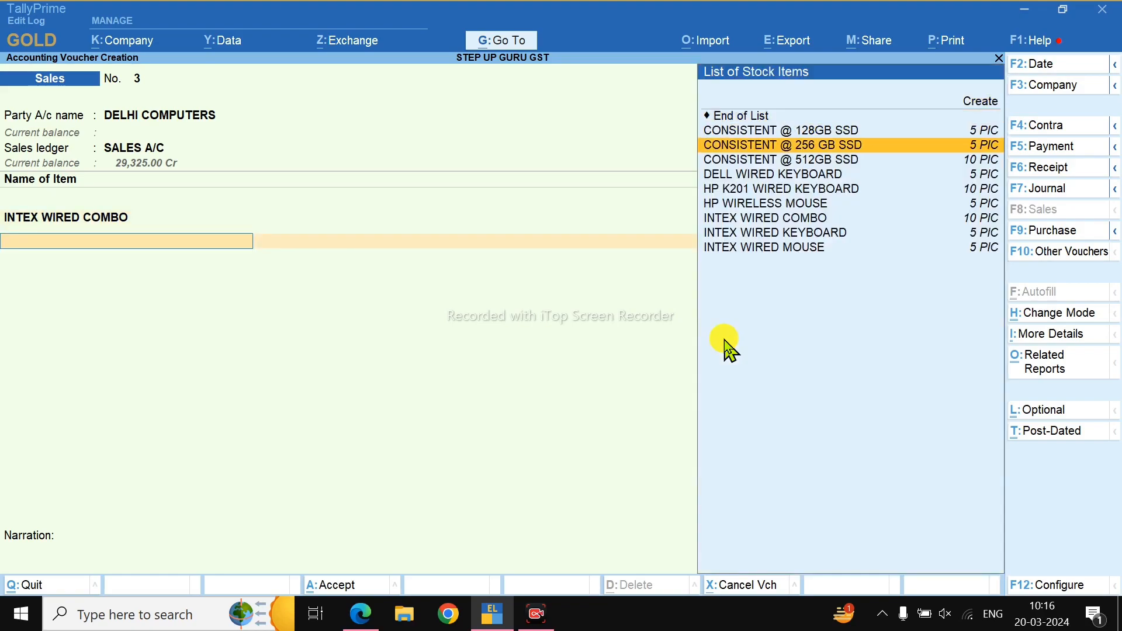
pyautogui.press('Return')
pyautogui.write('10')
pyautogui.press('Return')
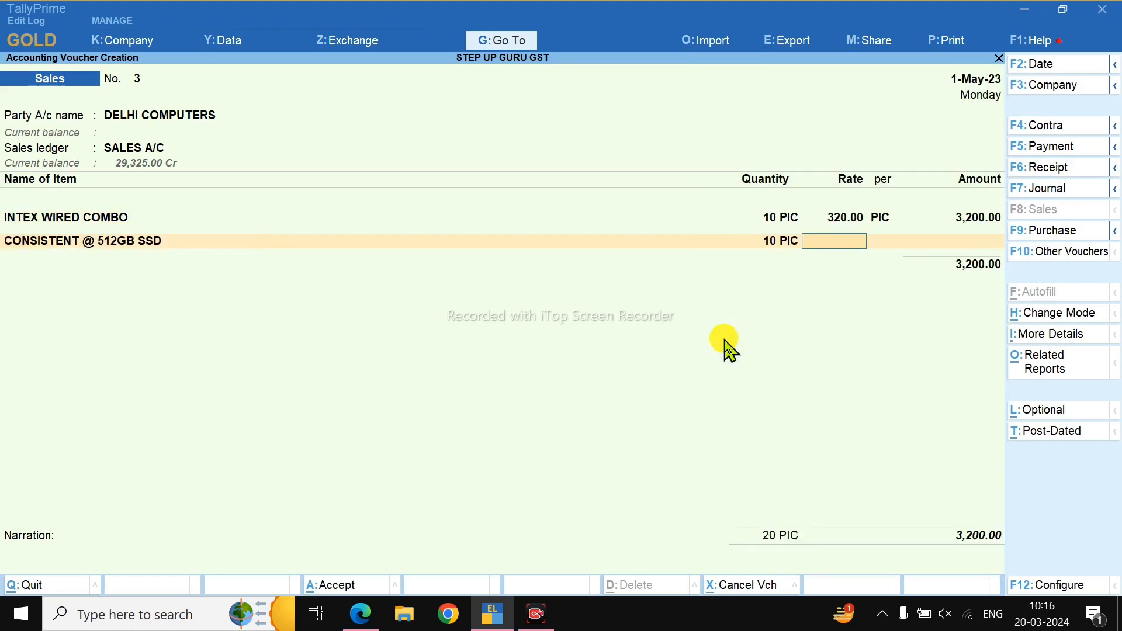
pyautogui.write('2550')
pyautogui.press('Return')
pyautogui.press('Return')
pyautogui.press('Return')
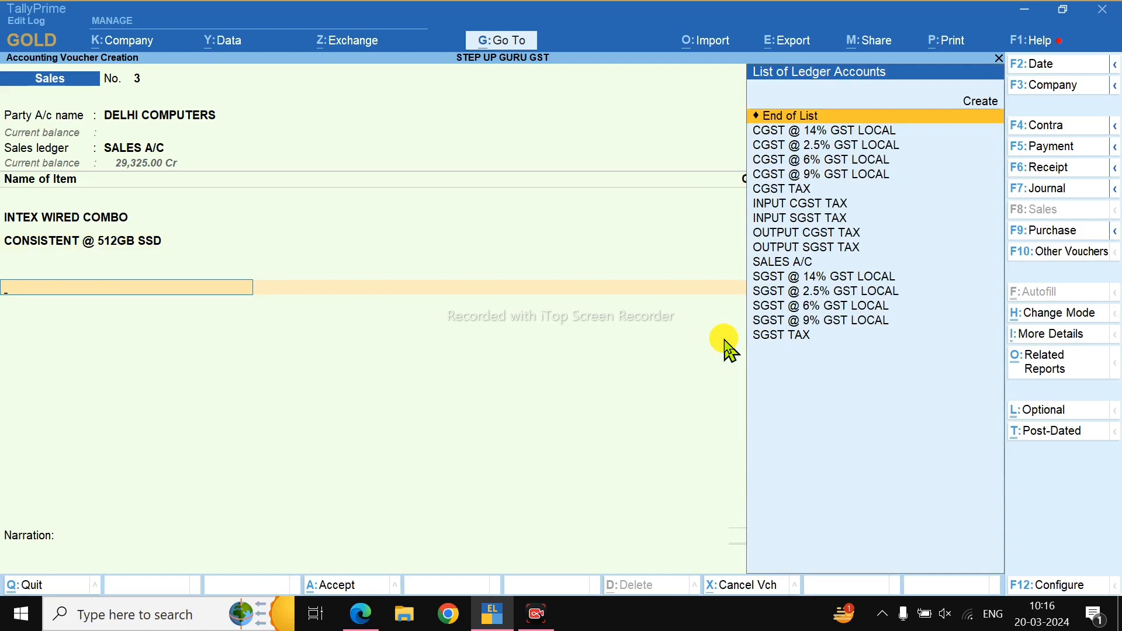
# Start a new tax ledger named OUTPUT IGST TAX under Duties & Taxes
pyautogui.hotkey('alt', 'c')
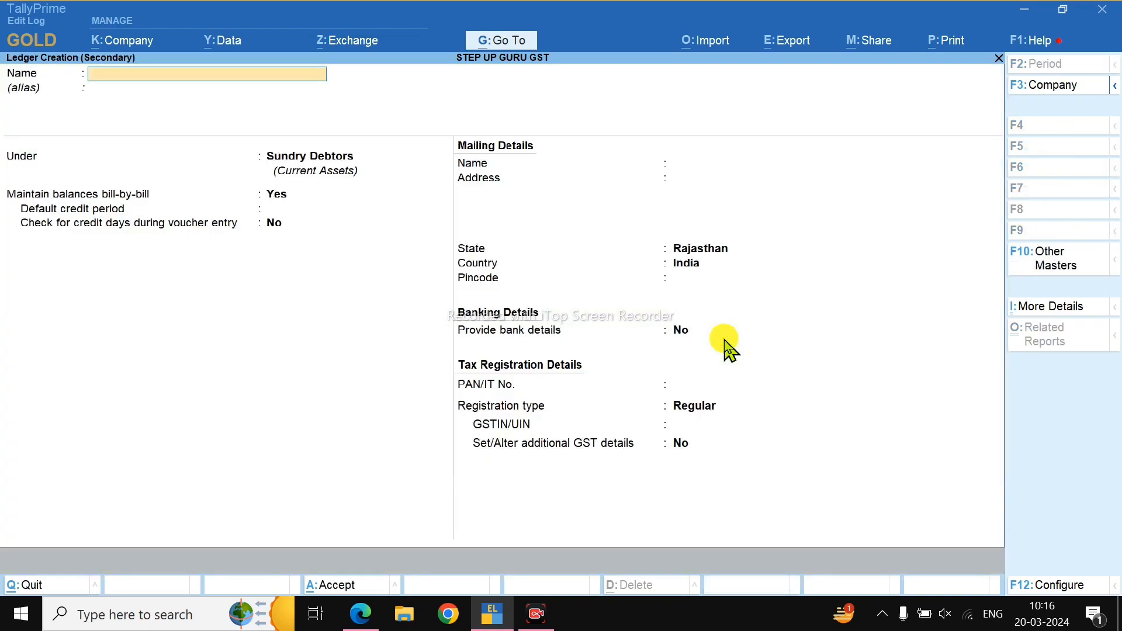
pyautogui.write('IGST')
pyautogui.press('BackSpace')
pyautogui.press('BackSpace')
pyautogui.press('BackSpace')
pyautogui.press('BackSpace')
pyautogui.write('OUTPUT IGST TAX')
pyautogui.press('Return')
pyautogui.write('DU')
pyautogui.press('Return')
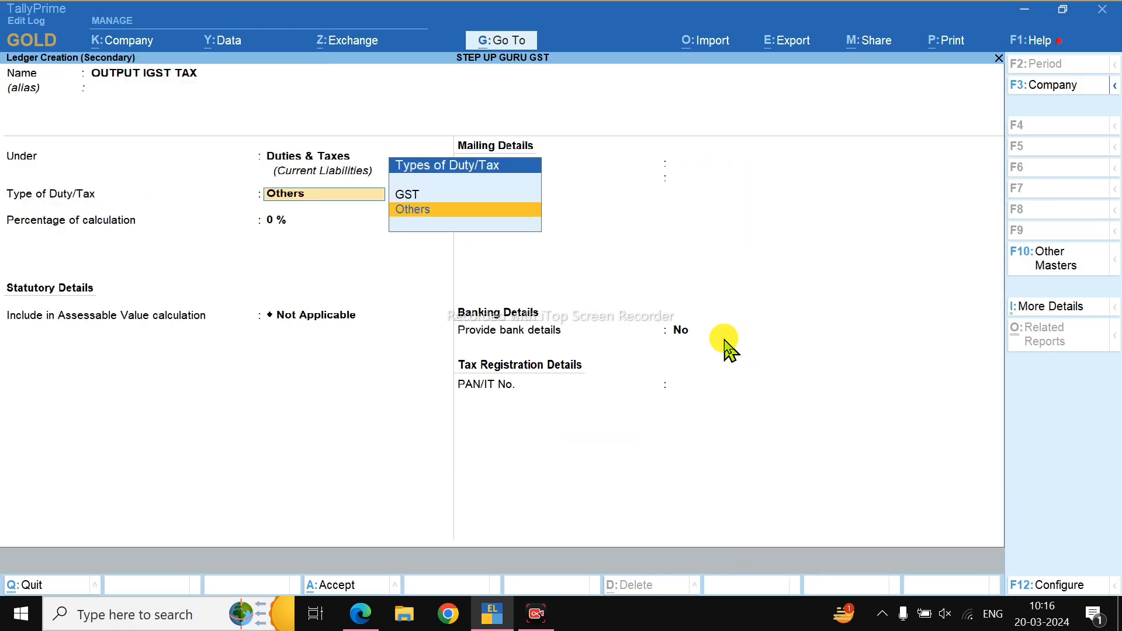
# Set the ledger's duty type to GST and tax type to IGST, save it, and apply it to the voucher
pyautogui.press('Up')
pyautogui.press('Return')
pyautogui.press('Up')
pyautogui.press('Up')
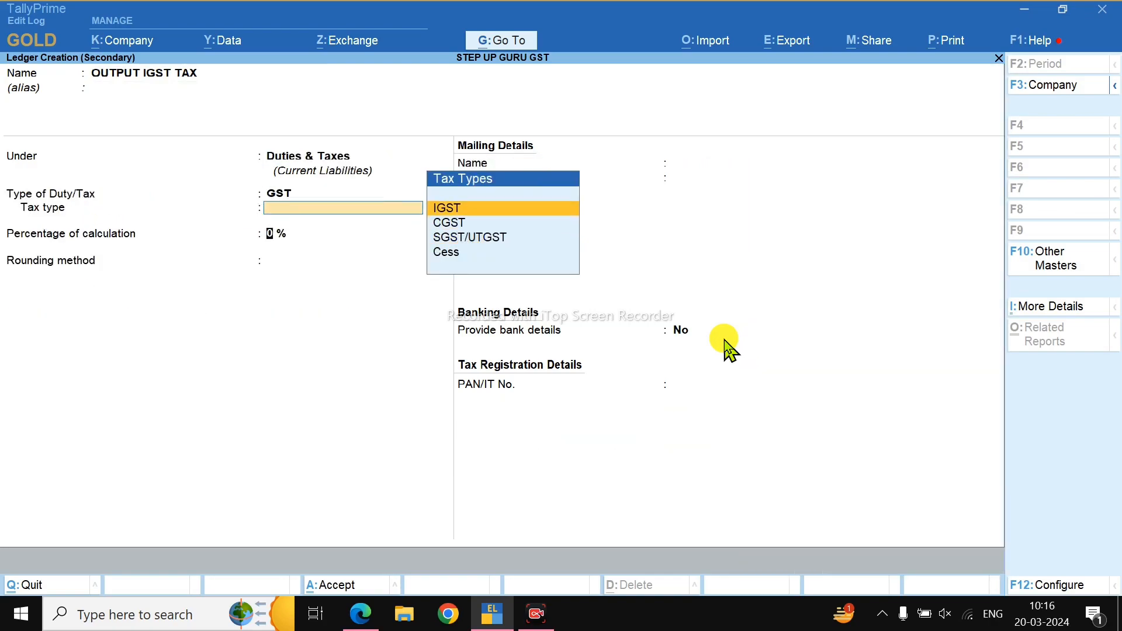
pyautogui.press('Return')
pyautogui.press('Return')
pyautogui.press('Return')
pyautogui.press('Return')
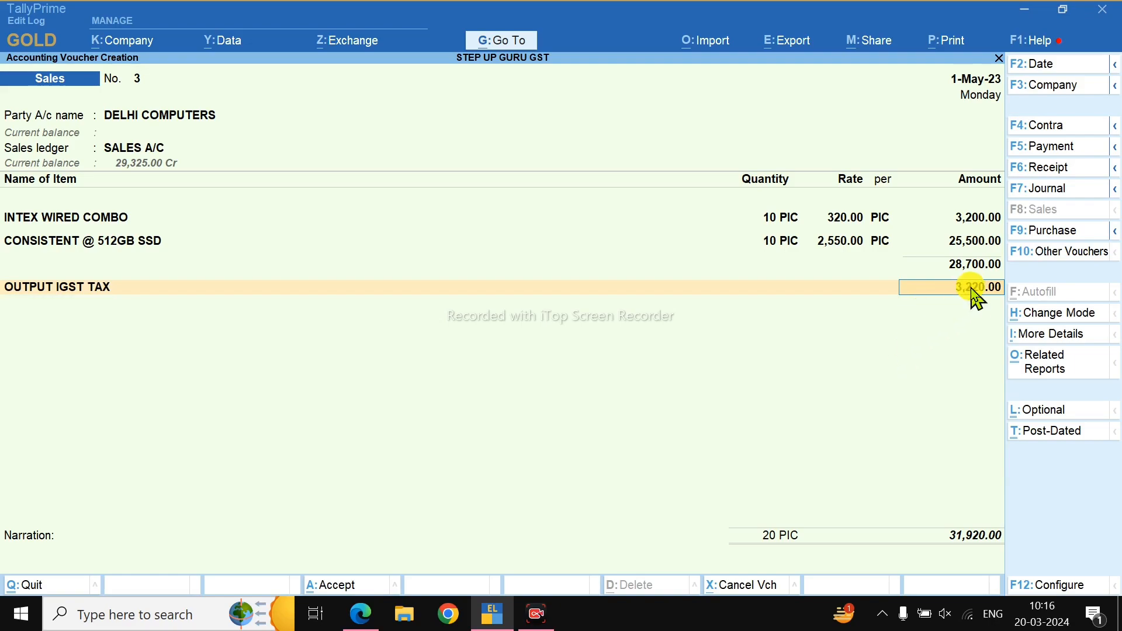
pyautogui.press('Return')
# Add the OUTPUT CGST TAX and OUTPUT SGST TAX ledgers below the IGST line to test them on an interstate sale
pyautogui.write('OUT')
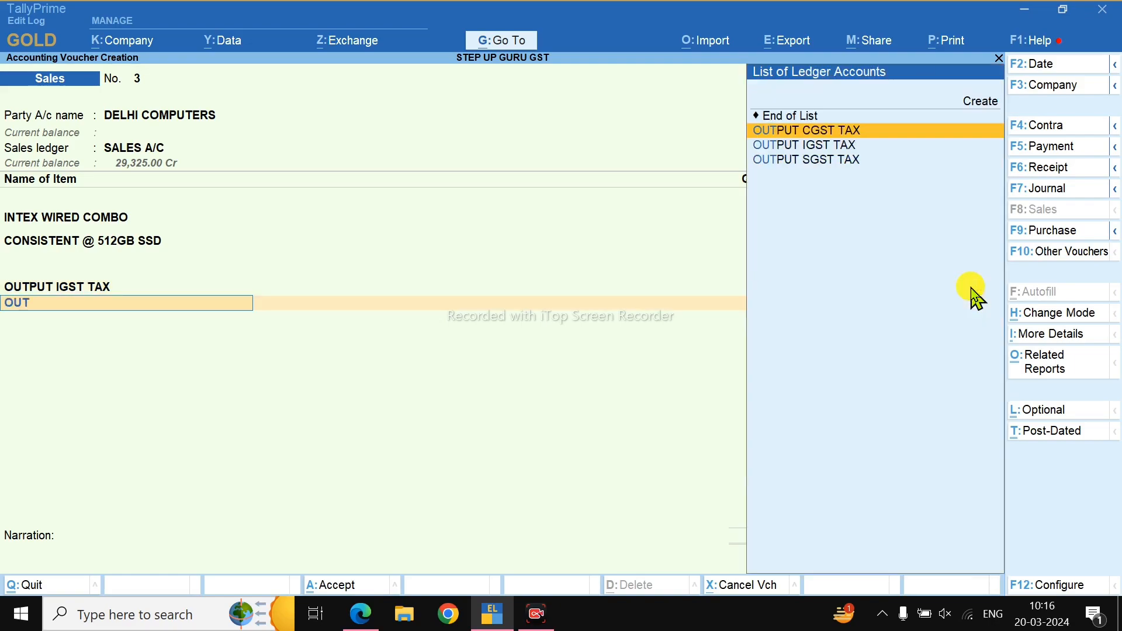
pyautogui.press('Return')
pyautogui.press('Return')
pyautogui.write('OUT')
pyautogui.press('Down')
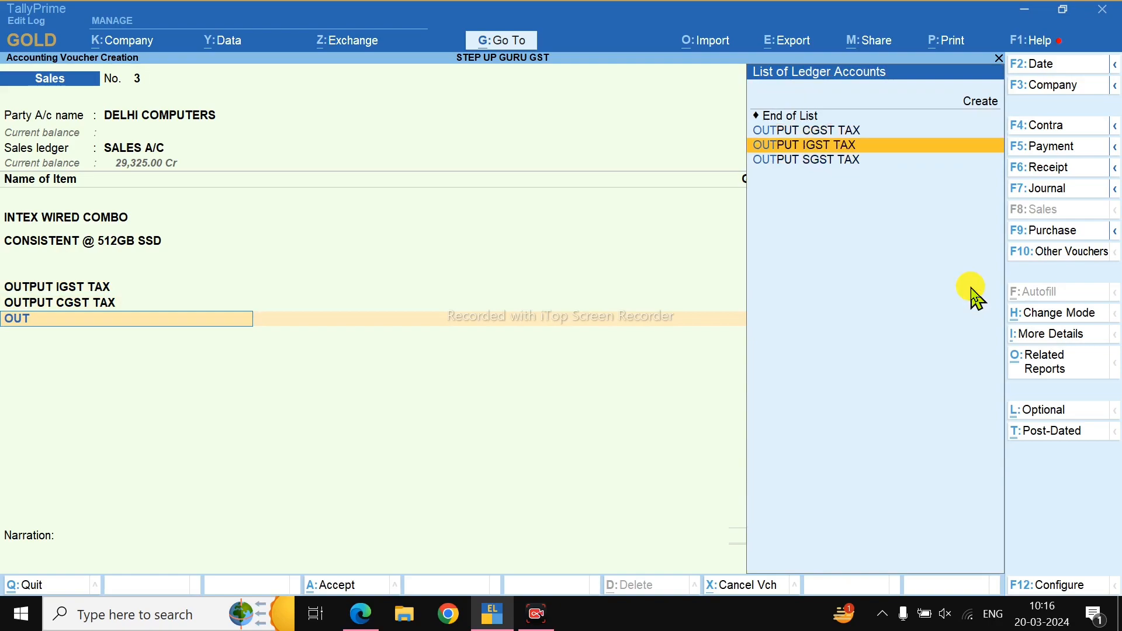
pyautogui.press('Down')
pyautogui.press('Return')
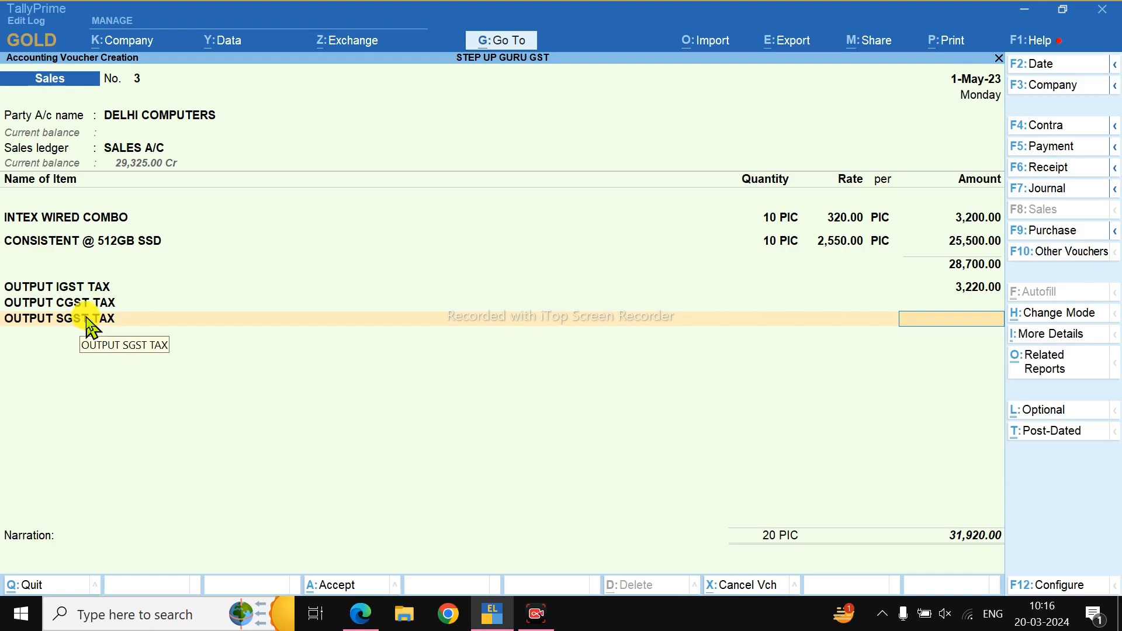
# End the tax ledger lines, accept the New Ref bill-wise details, and save the sales voucher
pyautogui.press('Return')
pyautogui.press('Return')
pyautogui.press('Return')
pyautogui.press('Return')
pyautogui.press('Return')
pyautogui.press('Return')
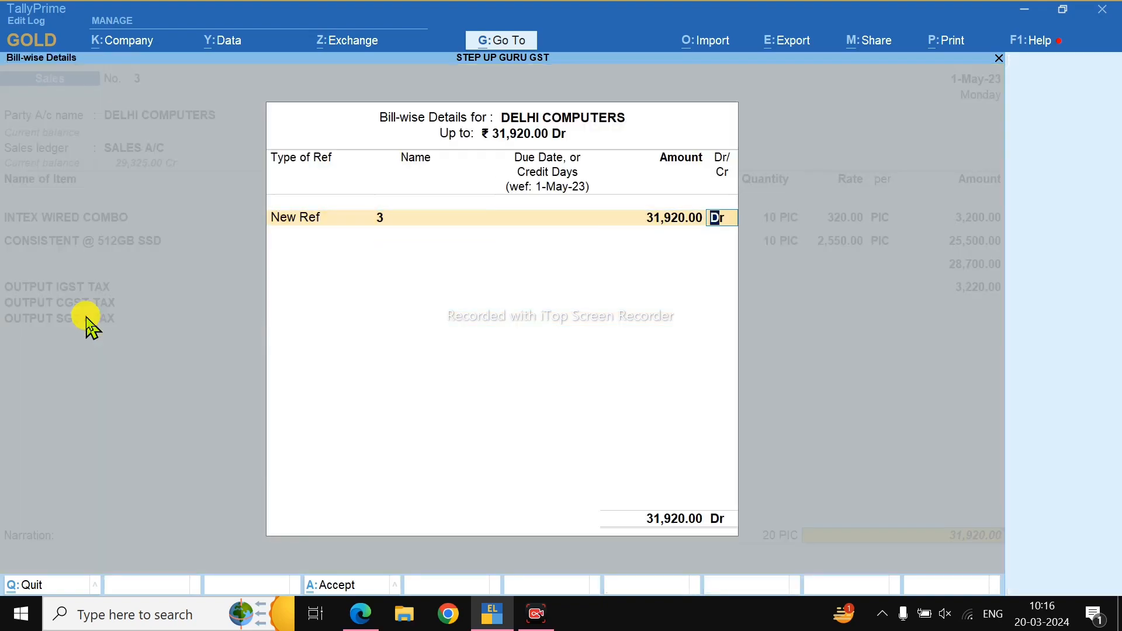
pyautogui.press('Return')
pyautogui.press('Return')
pyautogui.press('Return')
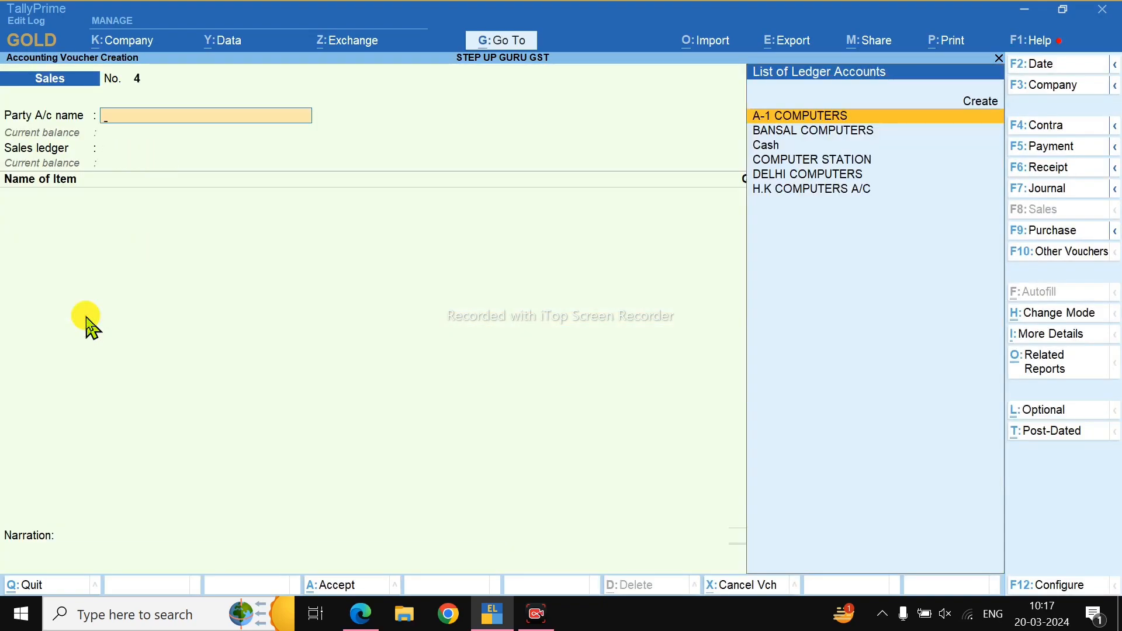
# Switch to ABOUT GST.pdf in Edge, draw check marks on the Method-2 and Method-3 tables, and return to Method-1
pyautogui.hotkey('alt', 'Tab')
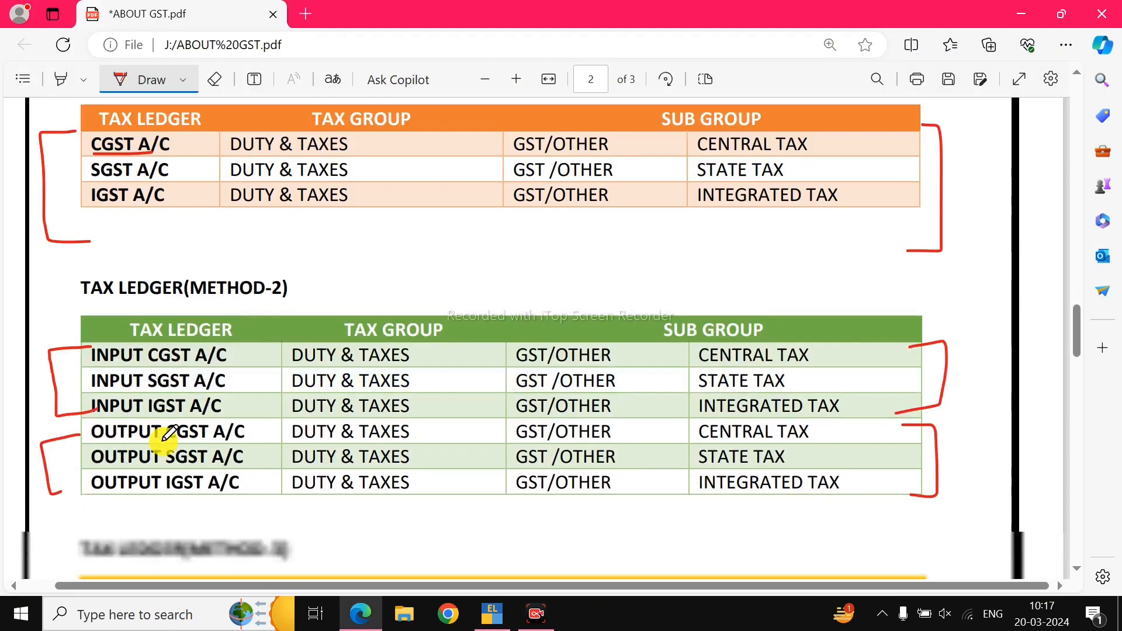
pyautogui.scroll(-2, 170, 434)
pyautogui.moveTo(8, 266); pyautogui.dragTo(224, 168)
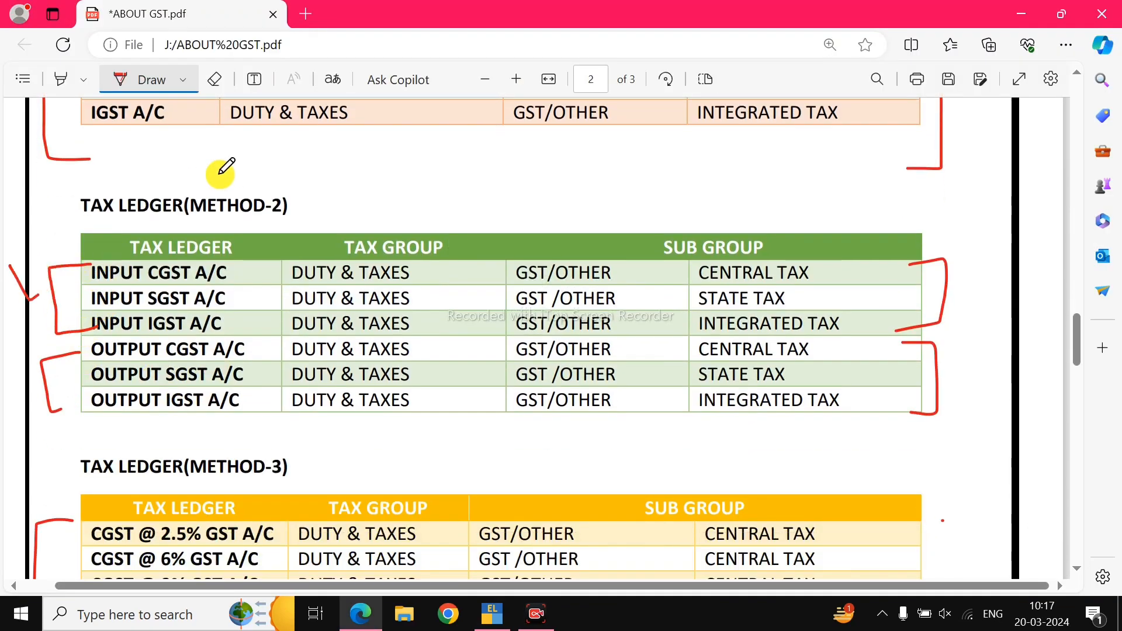
pyautogui.scroll(-4, 176, 357)
pyautogui.moveTo(51, 375); pyautogui.dragTo(262, 251)
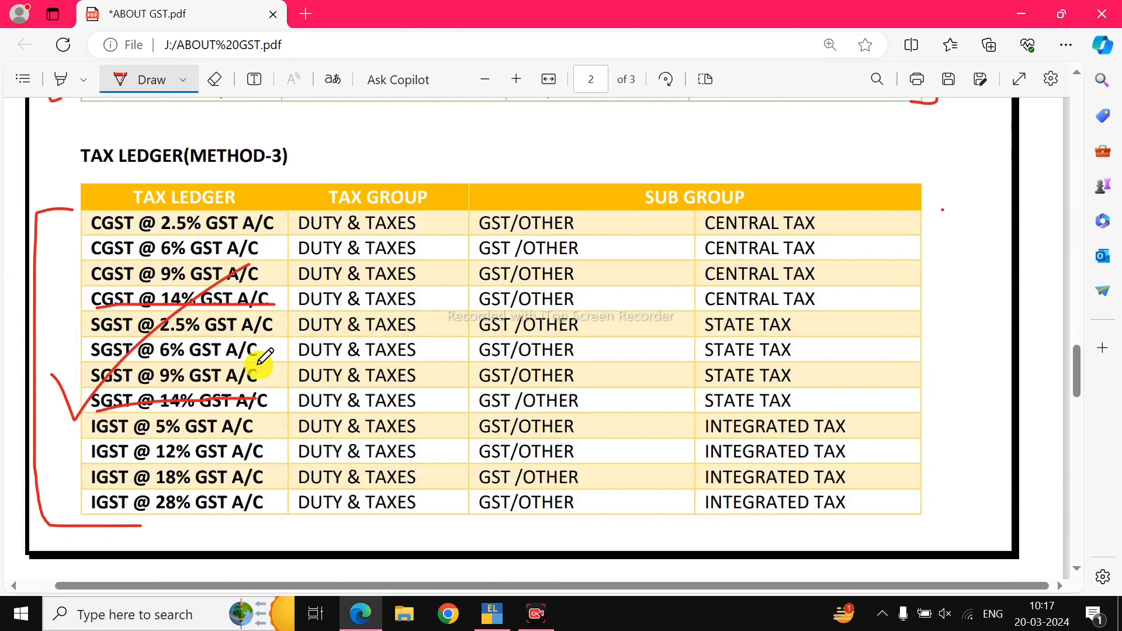
pyautogui.scroll(5, 242, 367)
pyautogui.scroll(4, 234, 354)
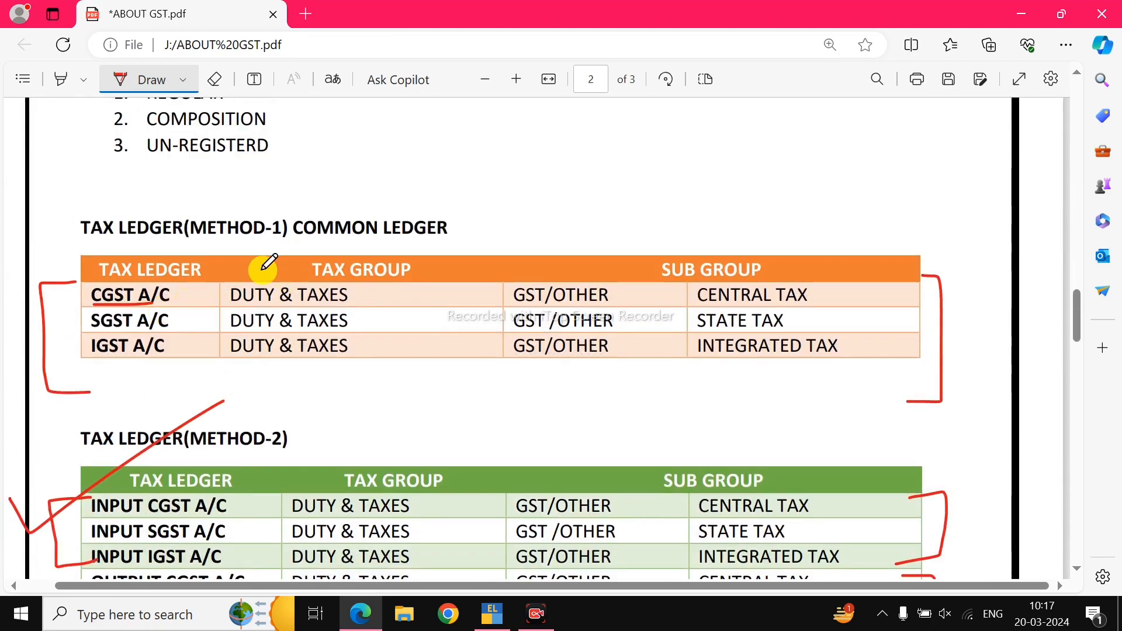
# Switch back to TallyPrime, leave sales voucher entry, and open the list of additional reports
pyautogui.hotkey('alt', 'Tab')
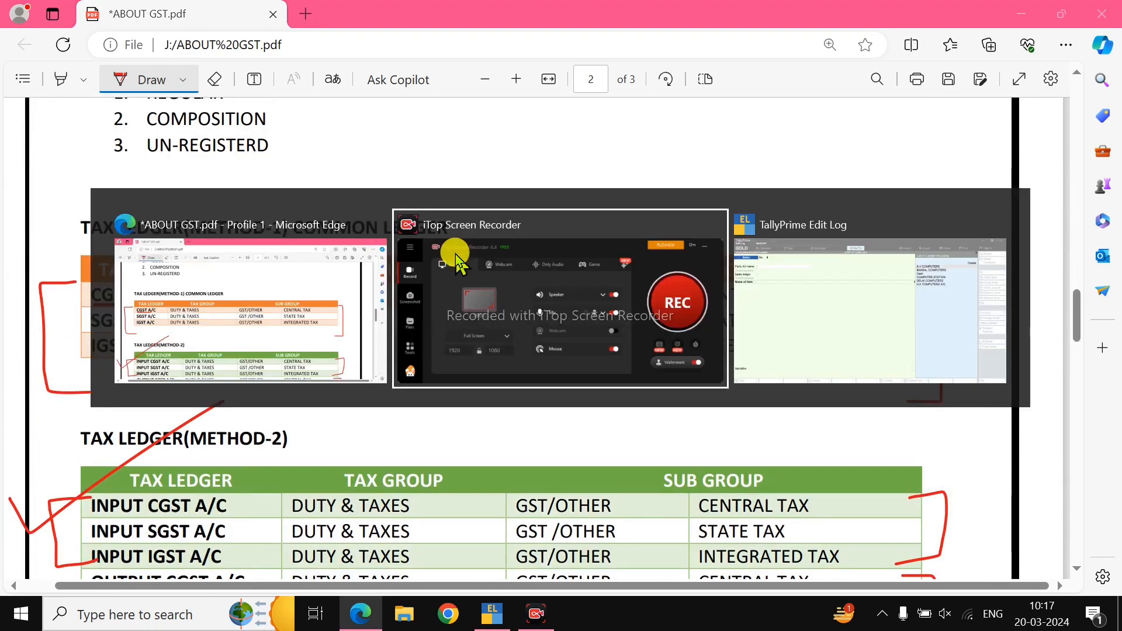
pyautogui.hotkey('alt', 'Tab')
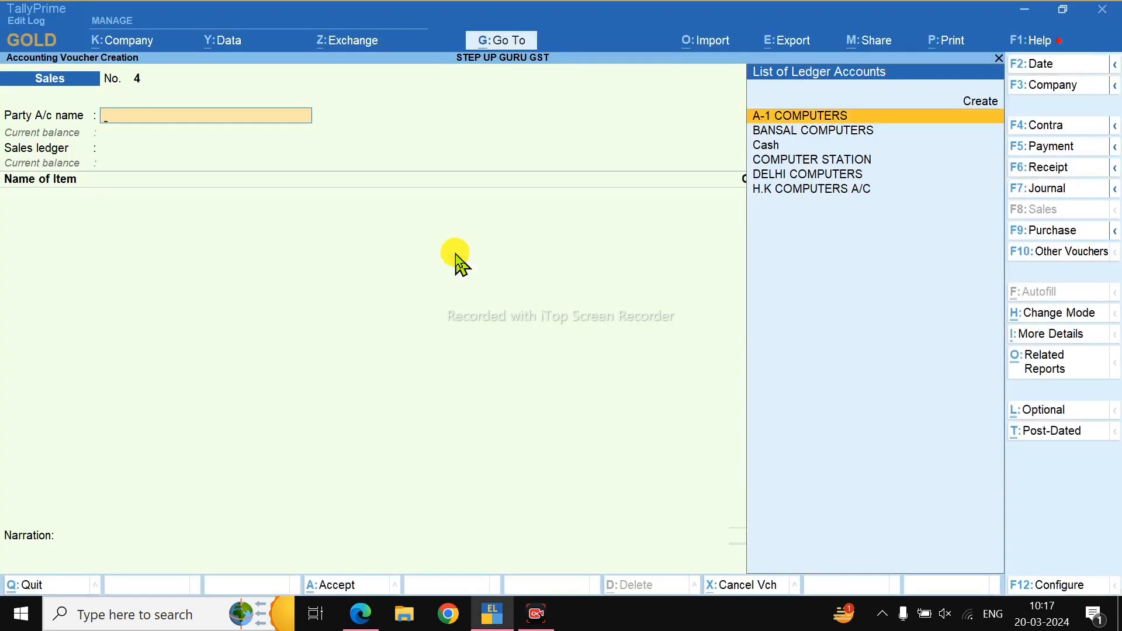
pyautogui.press('Escape')
pyautogui.press('Escape')
pyautogui.press('Escape')
pyautogui.press('d')
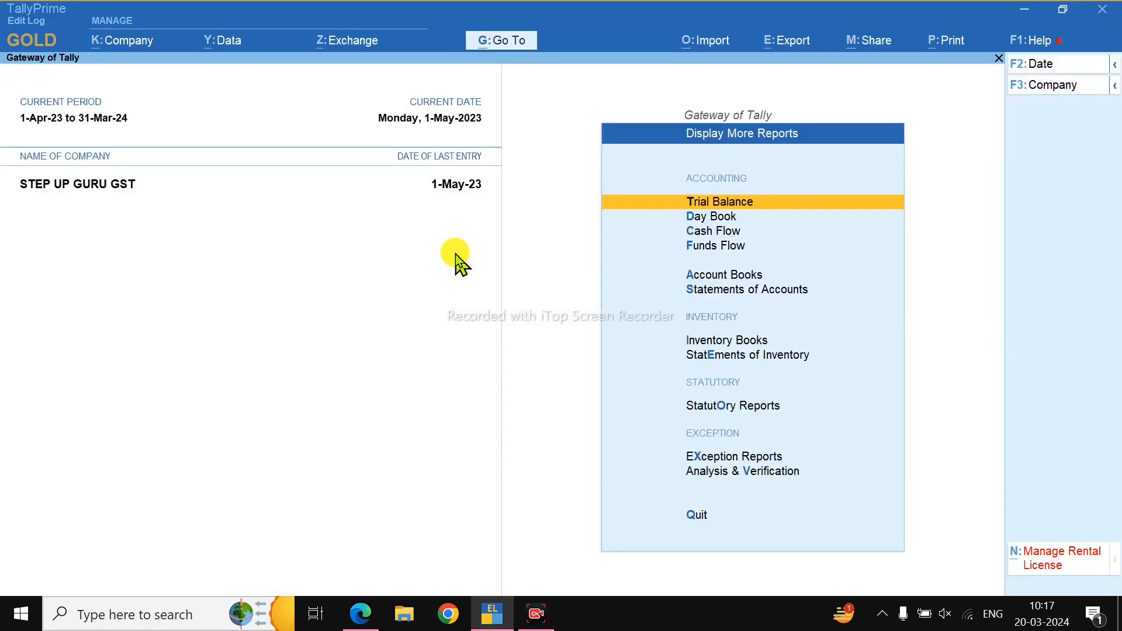
# Open the 15-Apr-23 A-1 COMPUTERS purchase voucher from the April purchase register and go to its CGST TAX line
pyautogui.press('a')
pyautogui.press('p')
pyautogui.press('Return')
pyautogui.press('Escape')
pyautogui.press('Up')
pyautogui.press('Return')
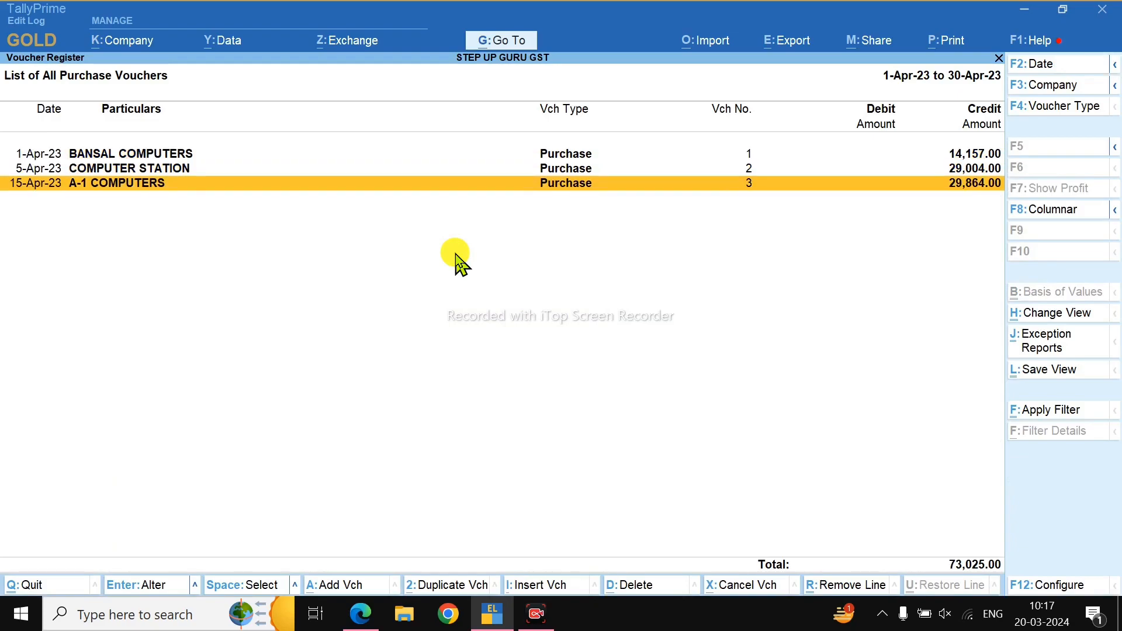
pyautogui.press('Return')
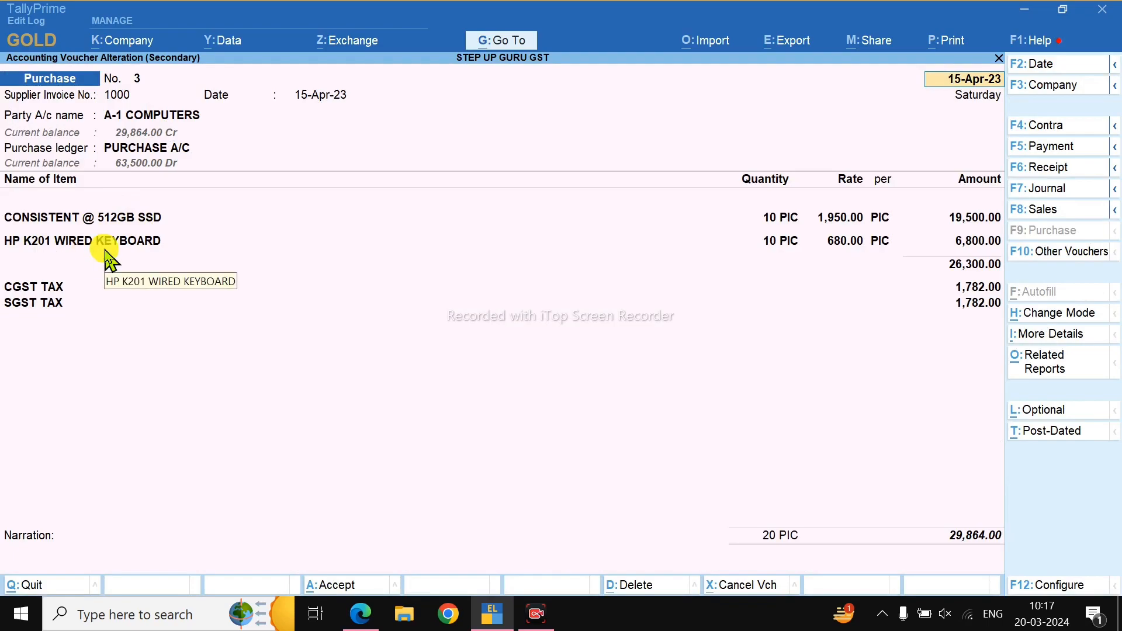
pyautogui.click(43, 285)
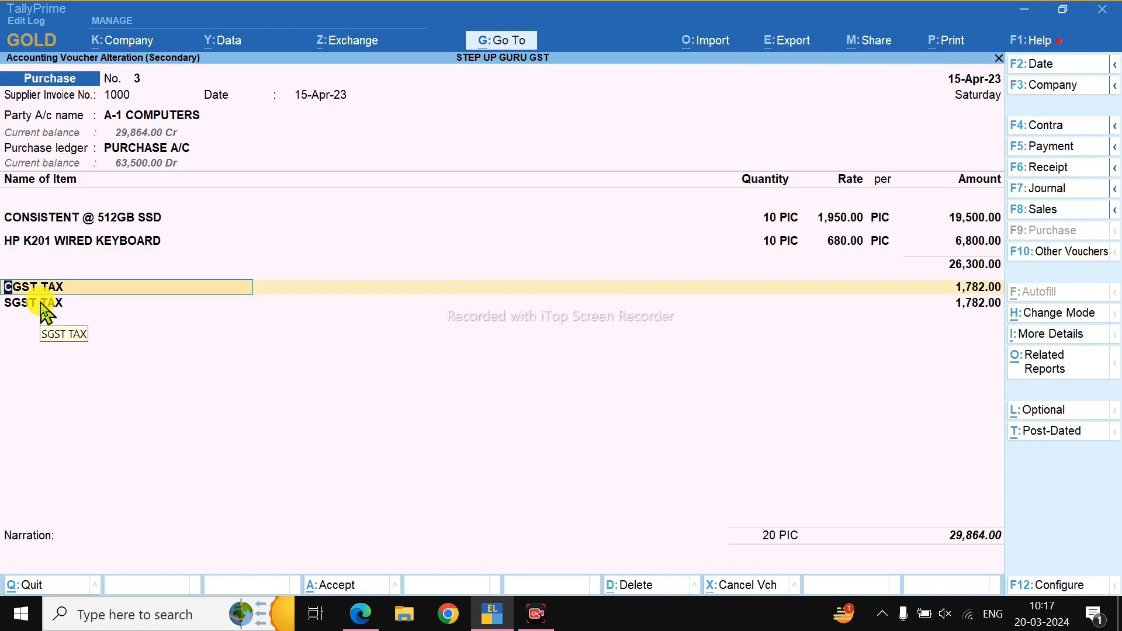
# Open the CGST TAX and SGST TAX ledgers from the voucher's tax lines and check their tax type and calculation percentage
pyautogui.hotkey('ctrl', 'Return')
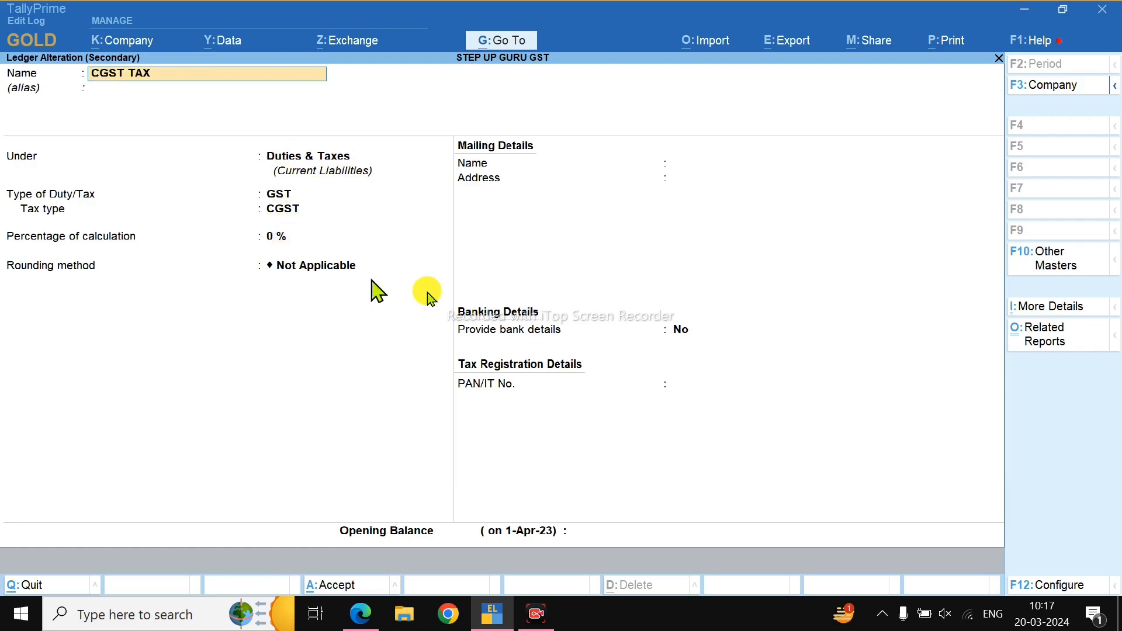
pyautogui.hotkey('ctrl', 'a')
pyautogui.press('Return')
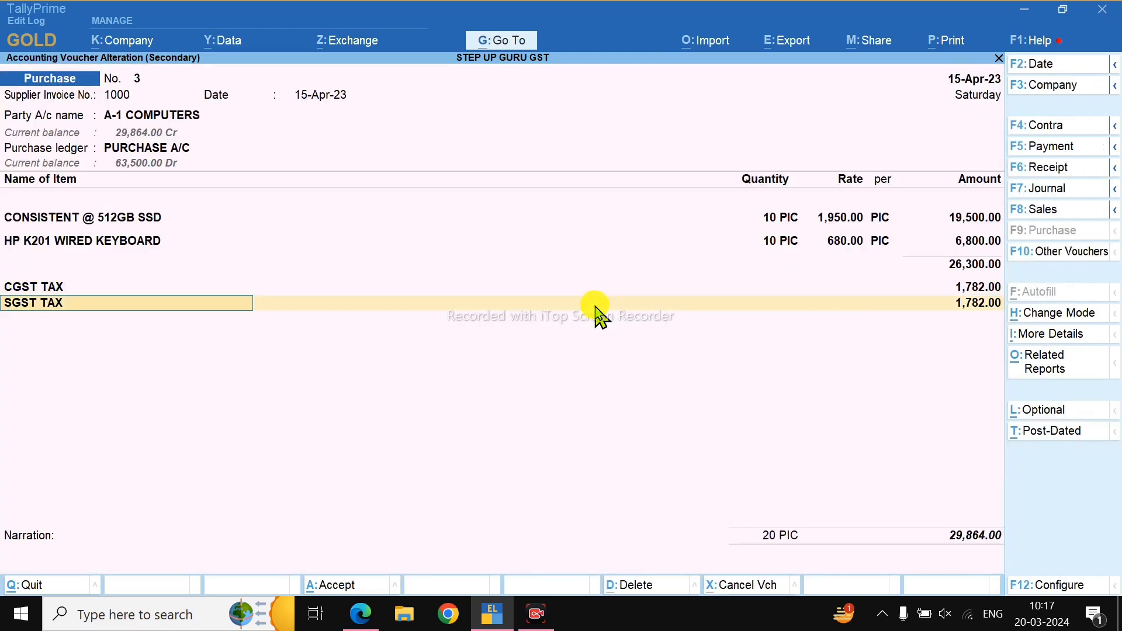
pyautogui.hotkey('ctrl', 'Return')
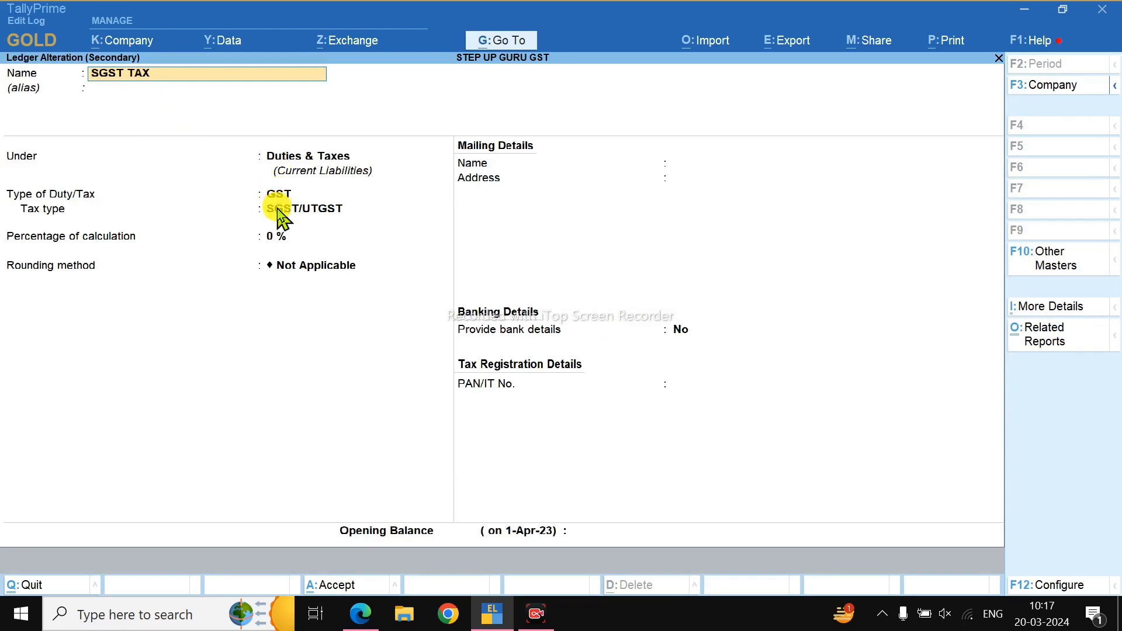
pyautogui.press('ctrl')
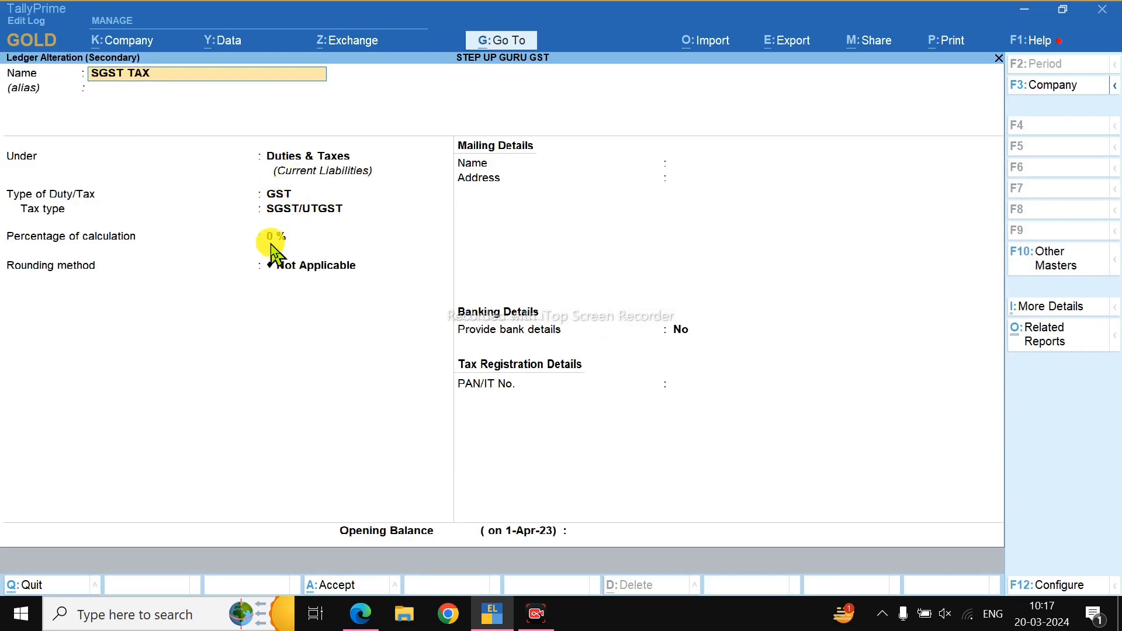
pyautogui.hotkey('ctrl', 'a')
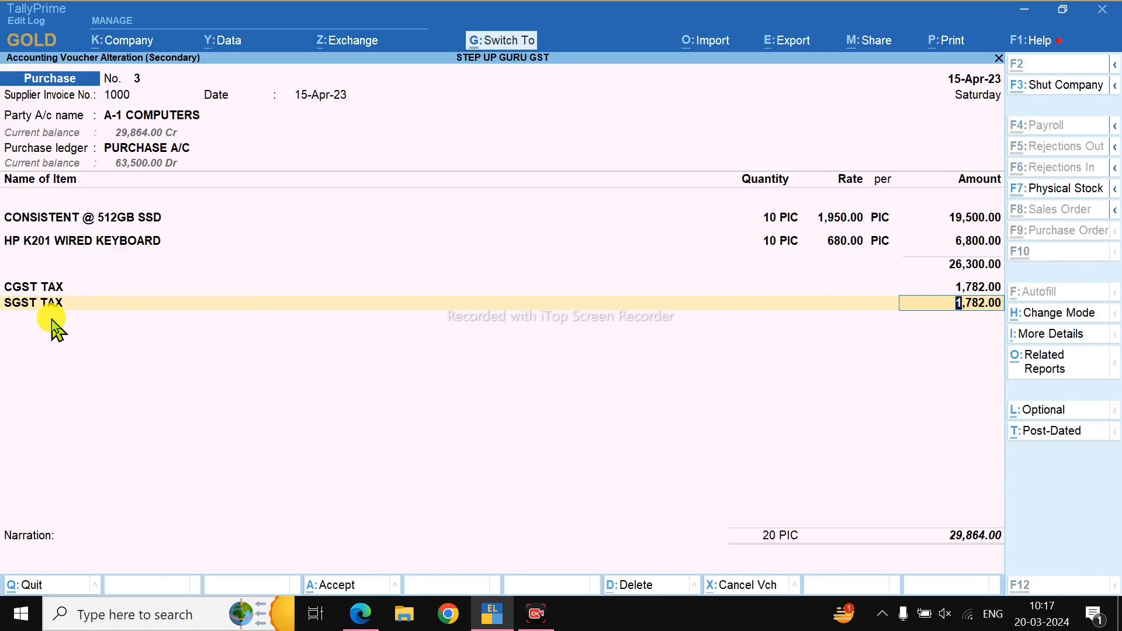
# Accept the purchase voucher and leave the purchase register back to the list of additional reports
pyautogui.hotkey('ctrl', 'a')
pyautogui.press('Escape')
pyautogui.press('Escape')
pyautogui.press('Escape')
pyautogui.press('Escape')
pyautogui.press('Escape')
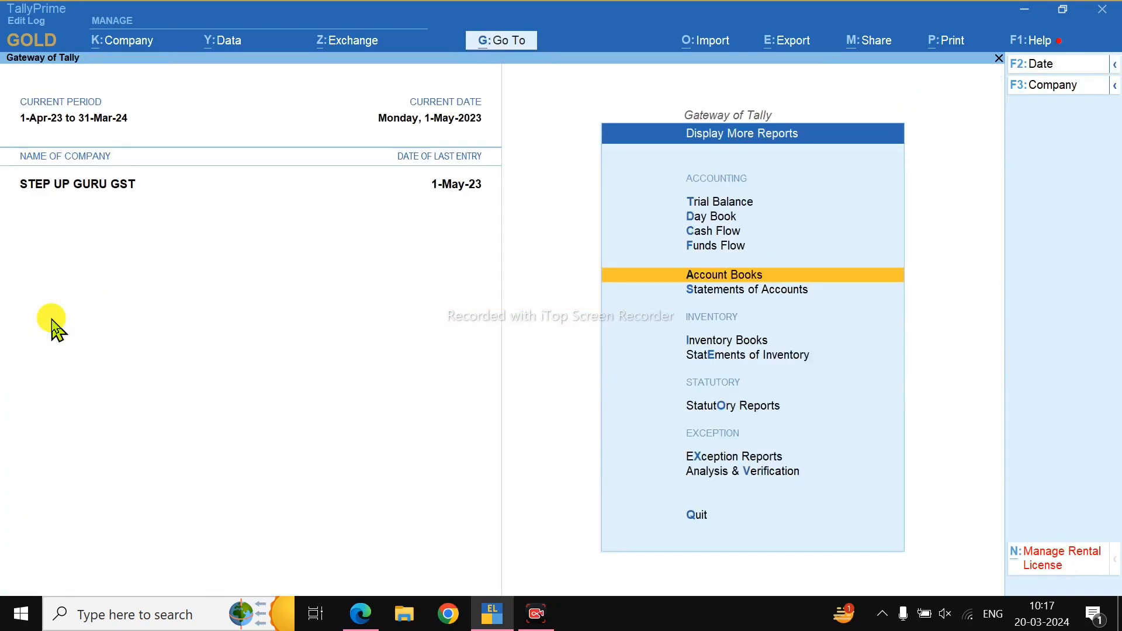
# Start a new sales voucher and set its date to 15-May-23
pyautogui.press('v')
pyautogui.press('F9')
pyautogui.press('F8')
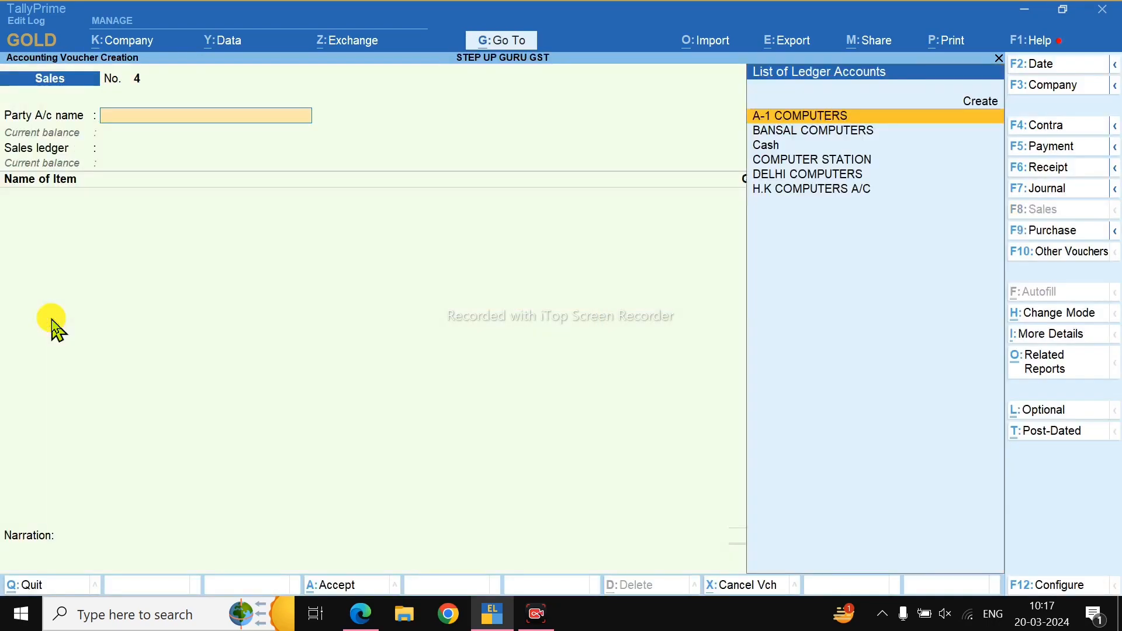
pyautogui.press('F2')
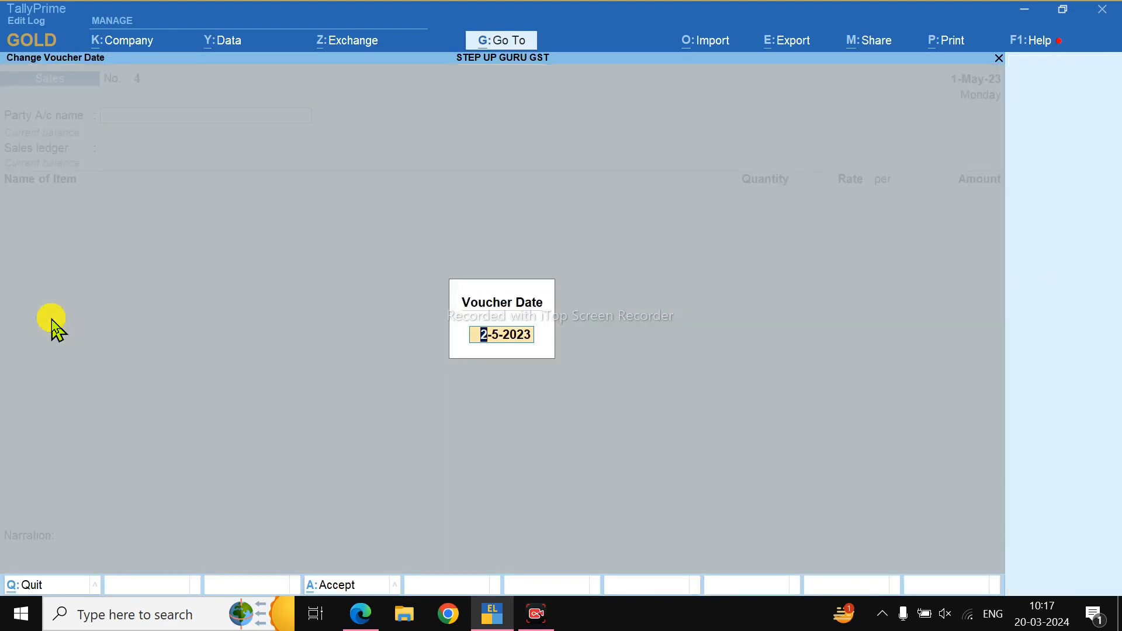
pyautogui.write('15')
pyautogui.press('Return')
# Choose H.K COMPUTERS A/C as the party, accept the blank dispatch and party details, and use SALES A/C as the sales ledger
pyautogui.press('Down')
pyautogui.press('Down')
pyautogui.press('Down')
pyautogui.press('Down')
pyautogui.press('Down')
pyautogui.press('Return')
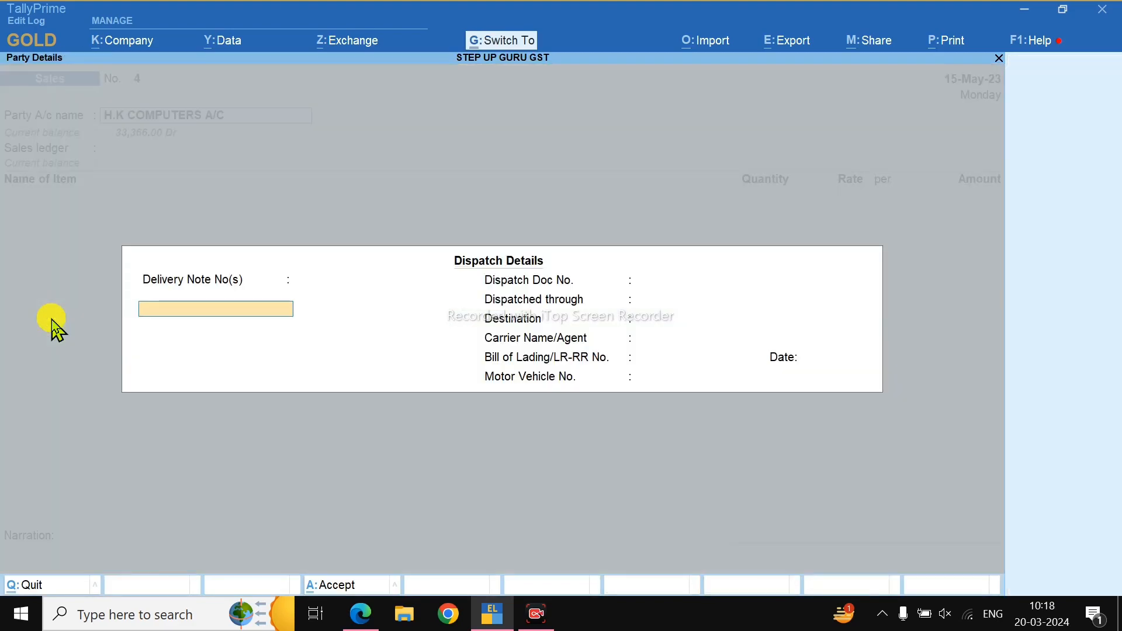
pyautogui.hotkey('ctrl', 'a')
pyautogui.press('Return')
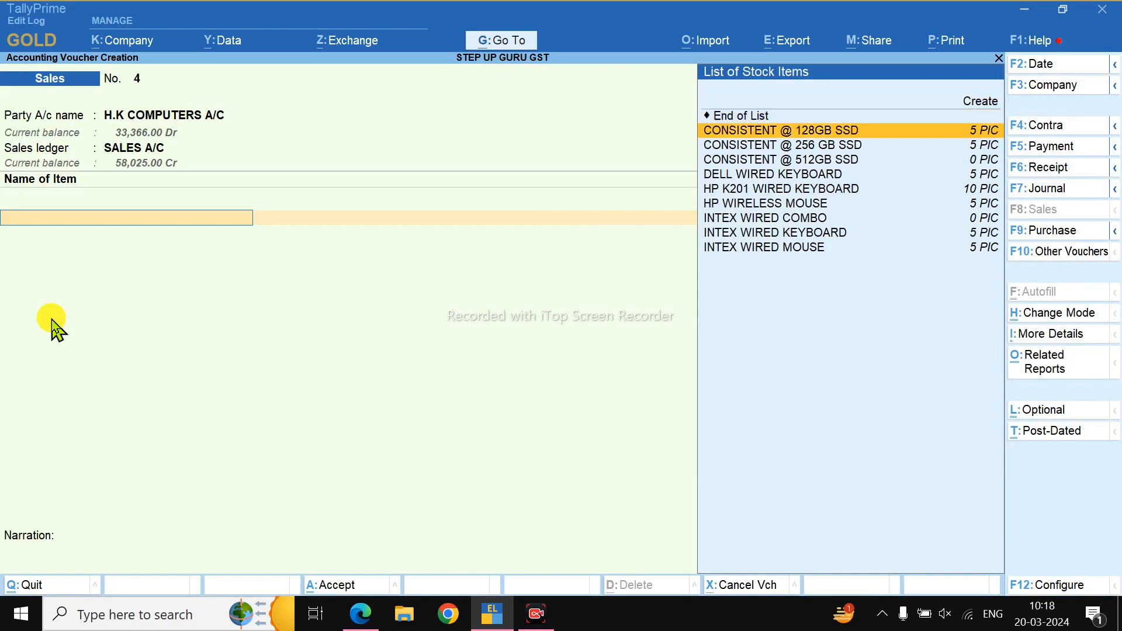
# Add the item CONSISTENT @ 128GB SSD with quantity 5 PIC at a rate of 1,050
pyautogui.press('Return')
pyautogui.write('5 PIC')
pyautogui.press('Return')
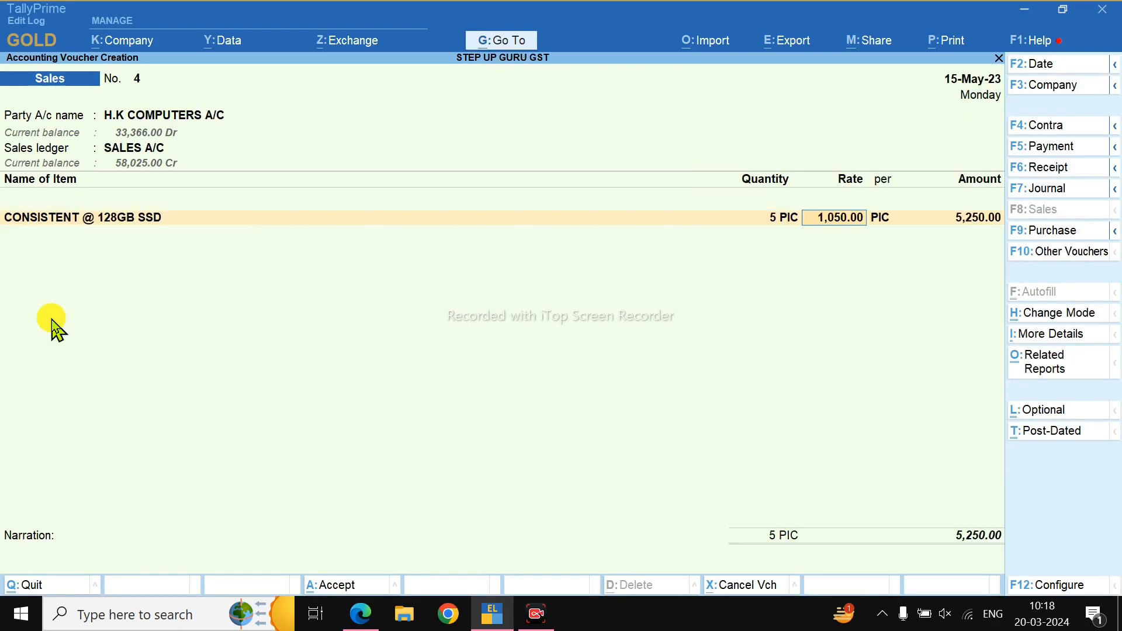
pyautogui.press('Return')
pyautogui.press('Return')
pyautogui.press('Return')
# Add the item CONSISTENT @ 256 GB SSD with quantity 5 PIC at a rate of 1,550
pyautogui.press('Down')
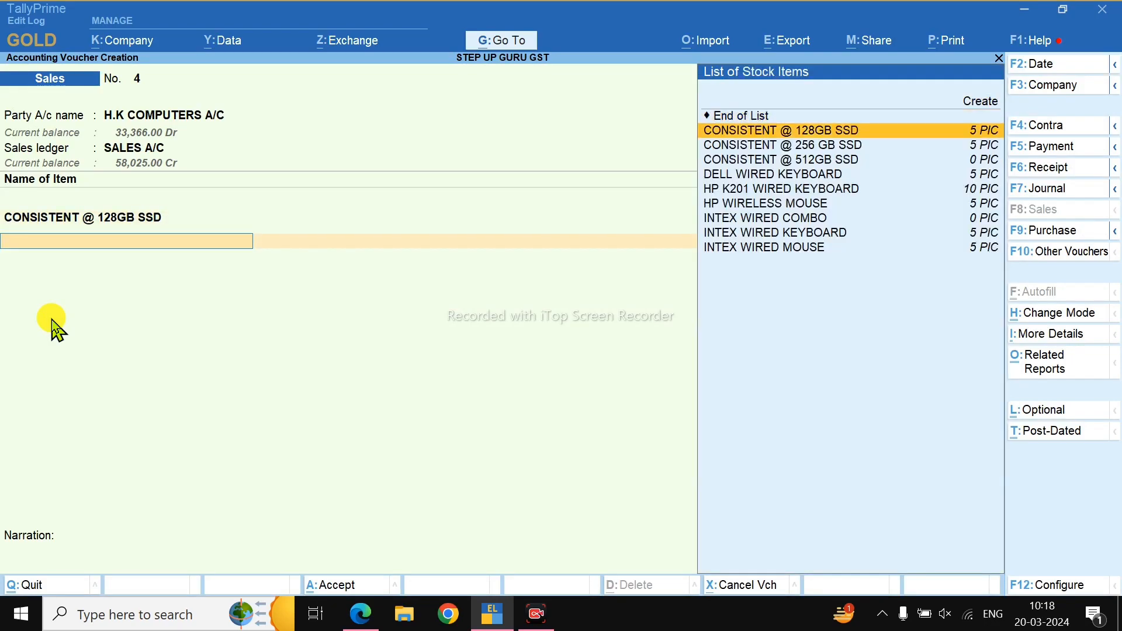
pyautogui.press('Return')
pyautogui.write('4')
pyautogui.press('Return')
pyautogui.press('Return')
pyautogui.press('Return')
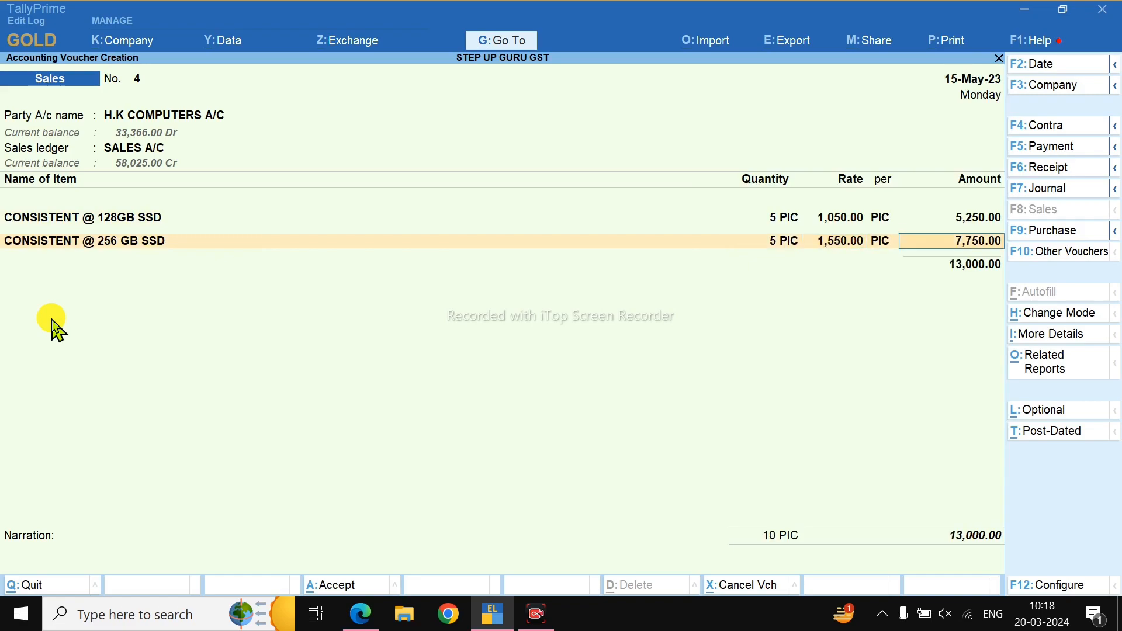
# Add the item DELL WIRED KEYBOARD with quantity 5 PIC at a rate of 750
pyautogui.press('Down')
pyautogui.press('Down')
pyautogui.press('Down')
pyautogui.press('Down')
pyautogui.press('Return')
pyautogui.write('5 PIC')
pyautogui.press('Return')
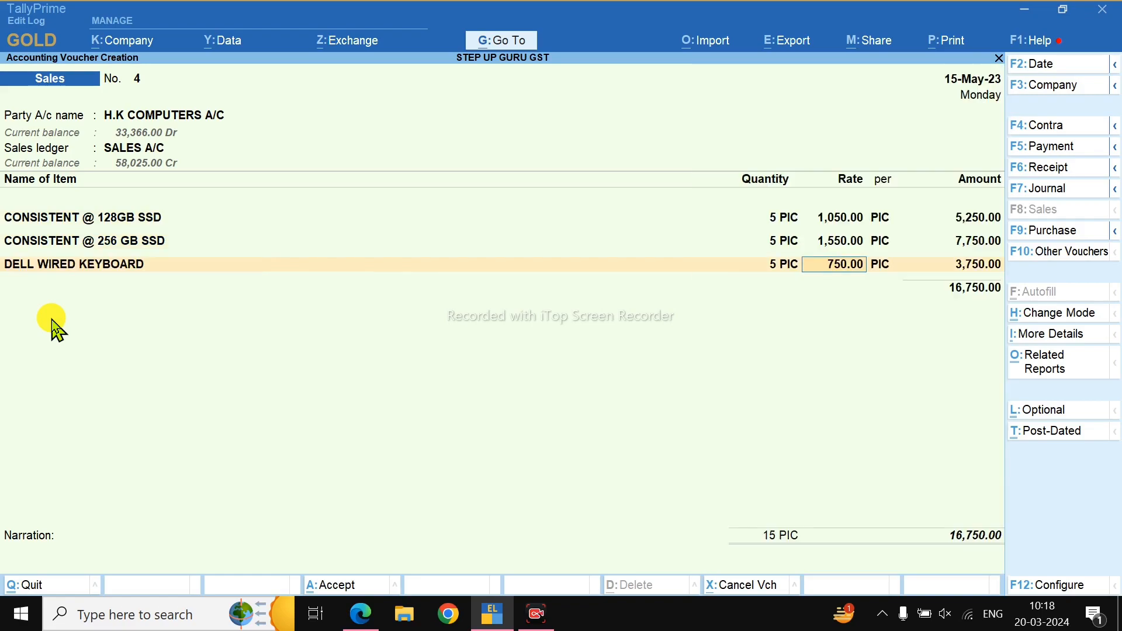
pyautogui.press('Return')
pyautogui.press('Return')
# Add the item HP K201 WIRED KEYBOARD with quantity 10 PIC at a rate of 680
pyautogui.press('Down')
pyautogui.press('Down')
pyautogui.press('Down')
pyautogui.press('Down')
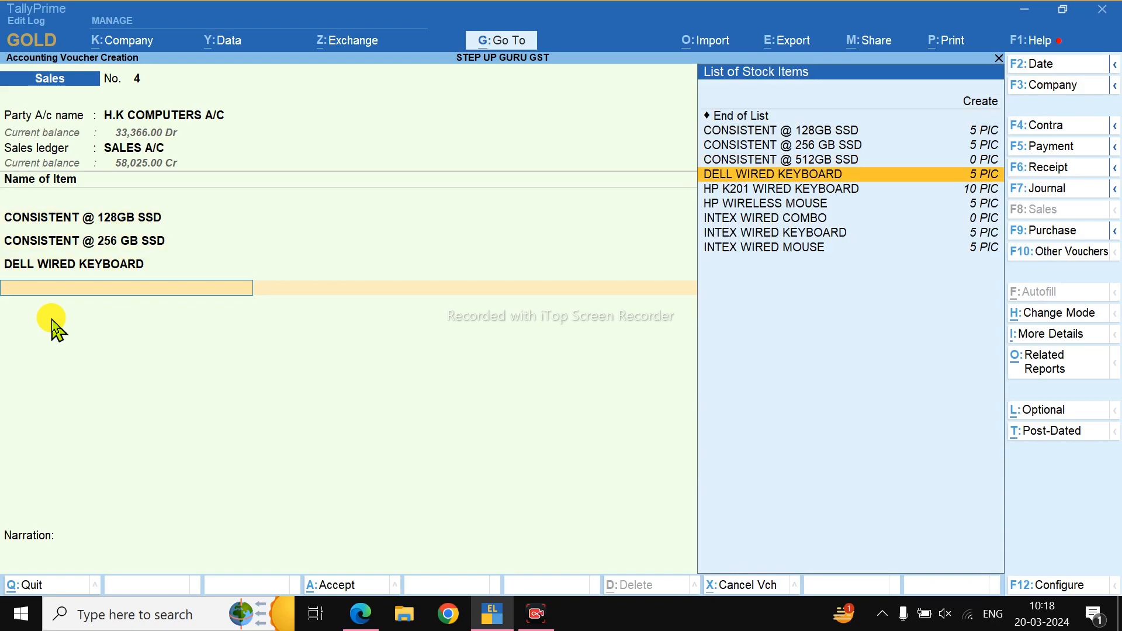
pyautogui.press('Return')
pyautogui.press('BackSpace')
pyautogui.press('Down')
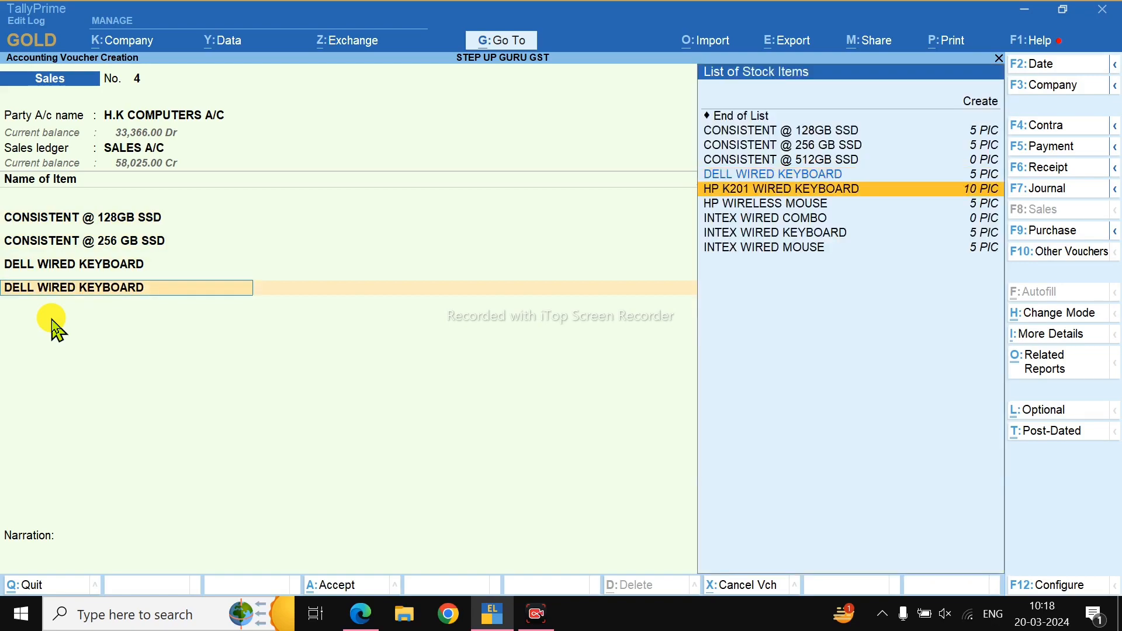
pyautogui.press('Return')
pyautogui.write('10')
pyautogui.press('Return')
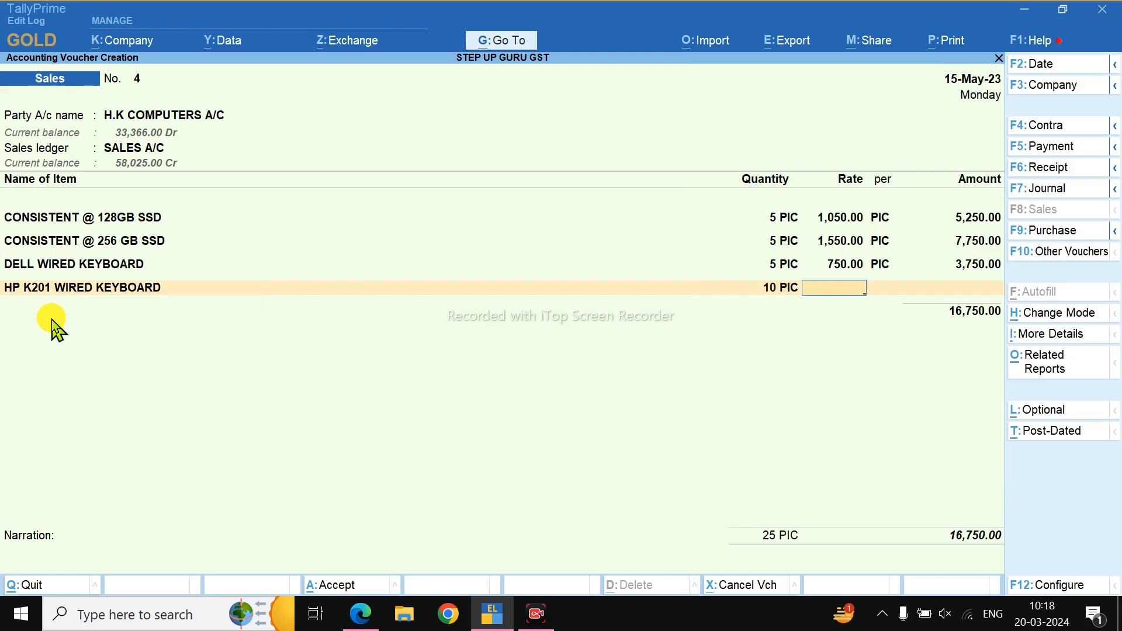
pyautogui.write('680')
pyautogui.press('Return')
pyautogui.press('Return')
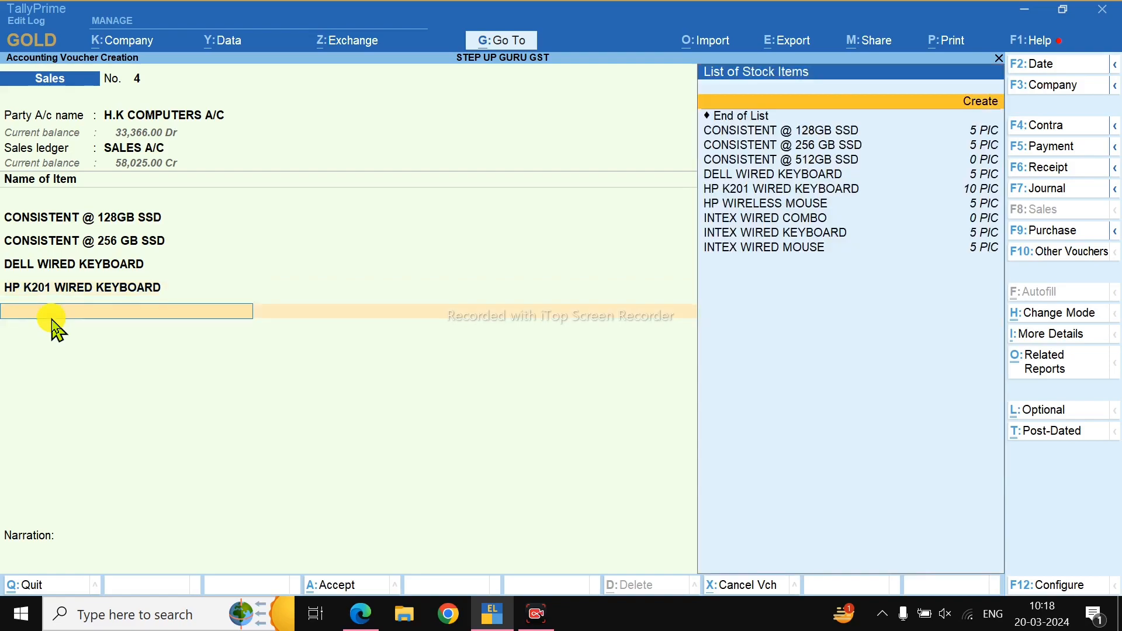
# Add the item HP WIRELESS MOUSE with quantity 5 PIC at a rate of 790
pyautogui.press('Down')
pyautogui.press('Down')
pyautogui.press('Down')
pyautogui.press('Down')
pyautogui.press('Down')
pyautogui.press('Down')
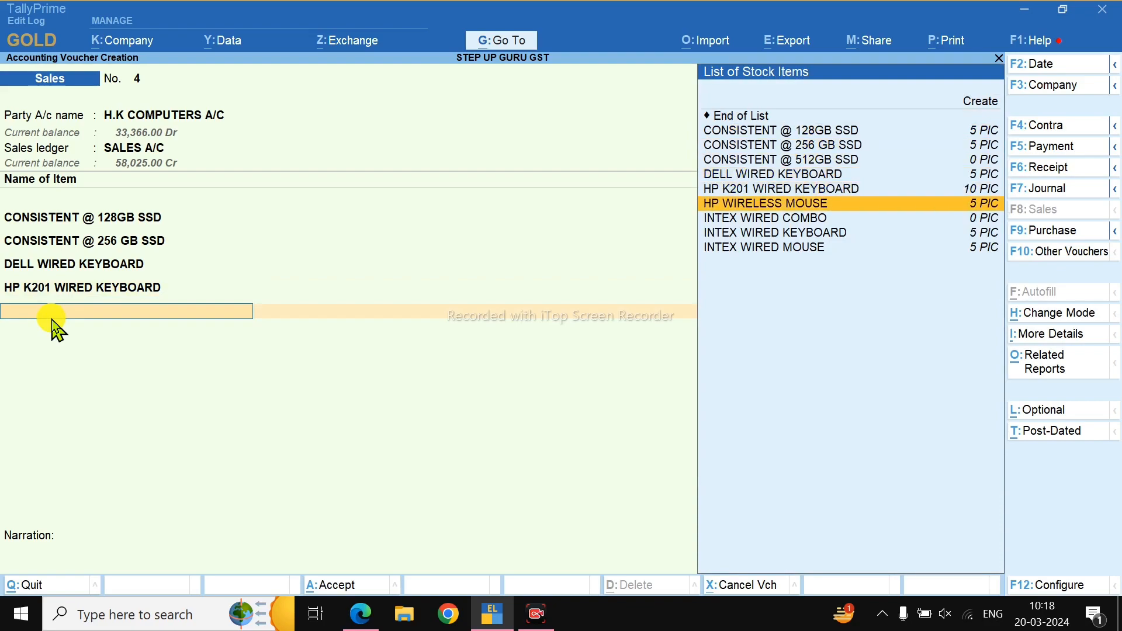
pyautogui.press('Return')
pyautogui.write('5')
pyautogui.press('Return')
pyautogui.press('Return')
pyautogui.press('Return')
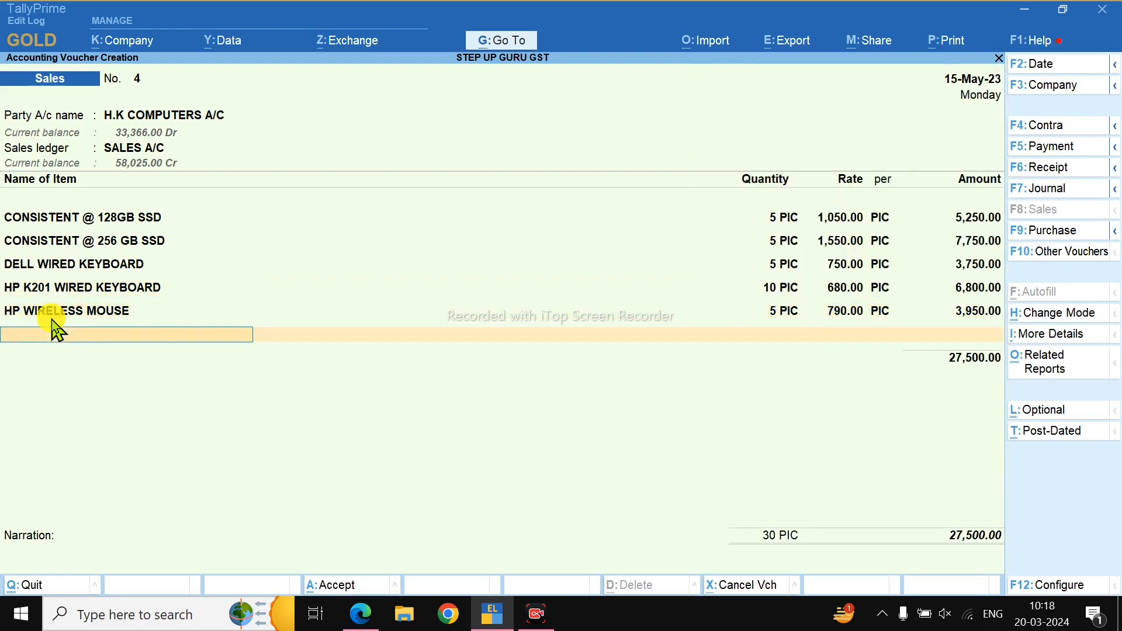
# Add the item INTEX WIRED KEYBOARD with quantity 5 PIC at a rate of 210
pyautogui.press('Down')
pyautogui.press('Down')
pyautogui.press('Down')
pyautogui.press('Down')
pyautogui.press('Down')
pyautogui.press('Down')
pyautogui.press('Down')
pyautogui.press('Down')
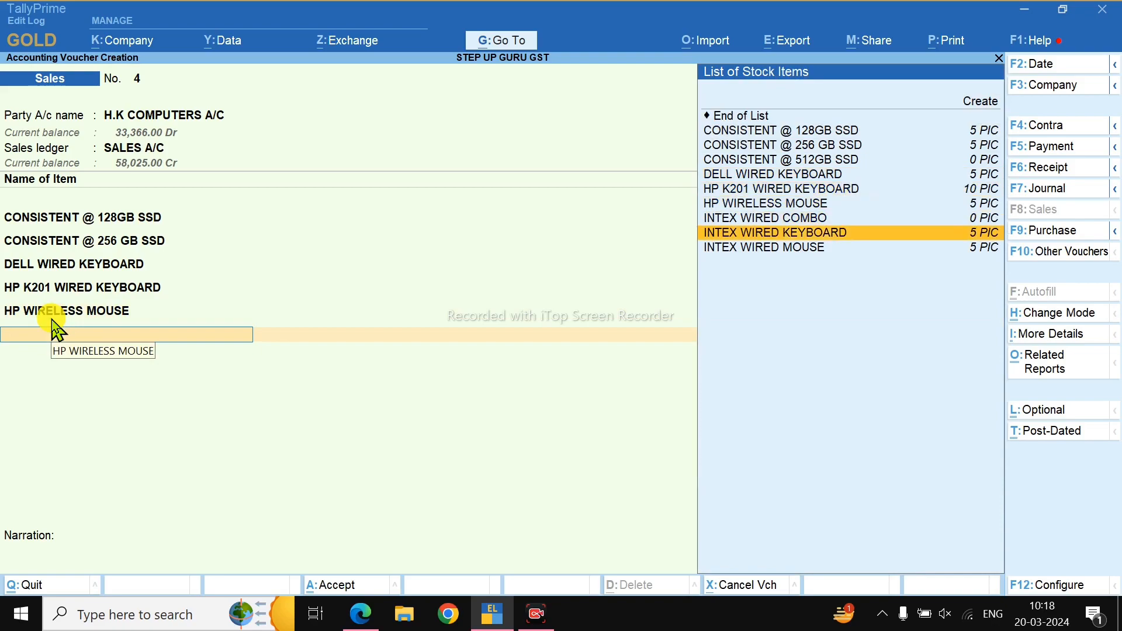
pyautogui.press('Return')
pyautogui.write('5')
pyautogui.press('Return')
pyautogui.press('Return')
pyautogui.press('Return')
pyautogui.press('Return')
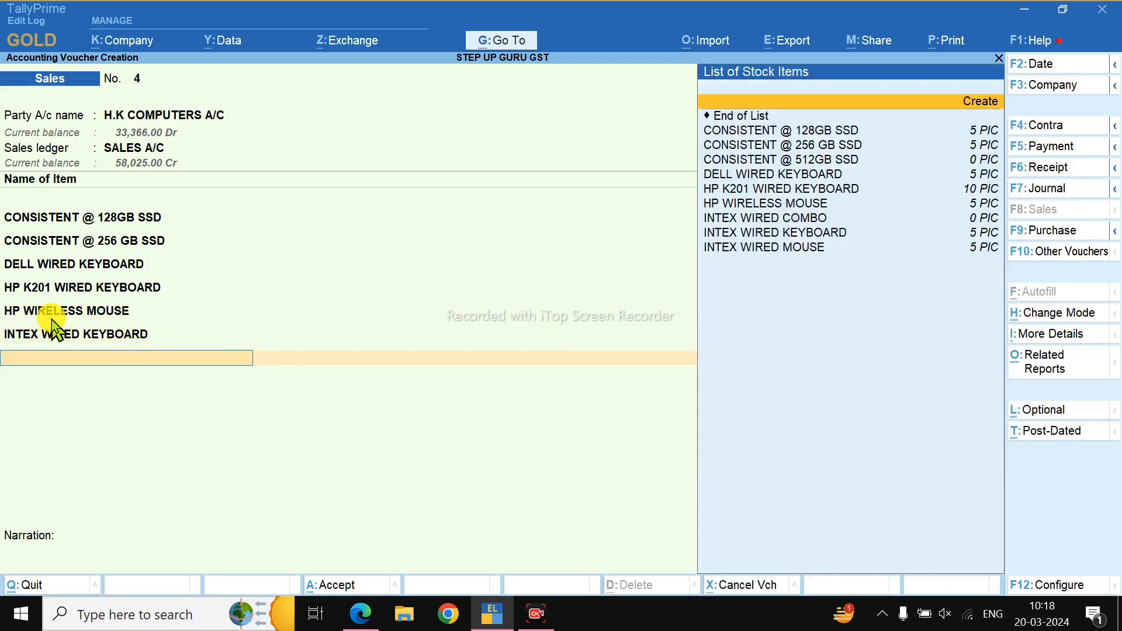
# Add the item INTEX WIRED MOUSE with quantity 5 PIC at a rate of 115
pyautogui.press('Down')
pyautogui.press('Down')
pyautogui.press('Down')
pyautogui.press('Down')
pyautogui.press('Down')
pyautogui.press('Down')
pyautogui.press('Down')
pyautogui.press('Down')
pyautogui.press('Down')
pyautogui.press('Return')
pyautogui.write('5')
pyautogui.press('Return')
pyautogui.press('Return')
pyautogui.press('Return')
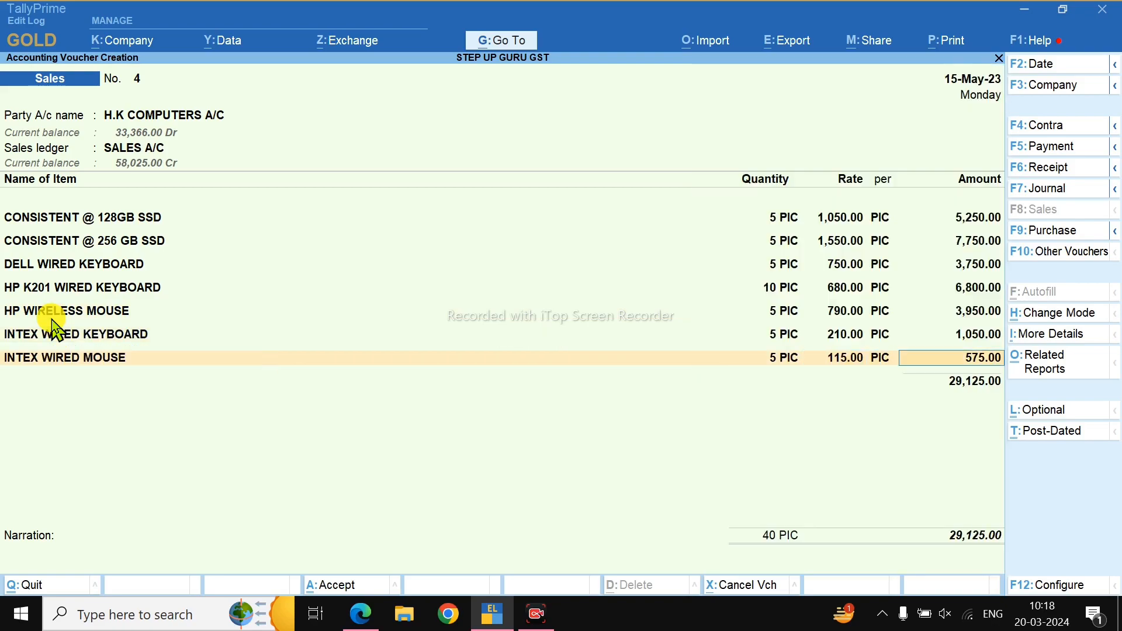
# End the item list and add the CGST TAX and SGST TAX ledgers to the sales voucher
pyautogui.press('Return')
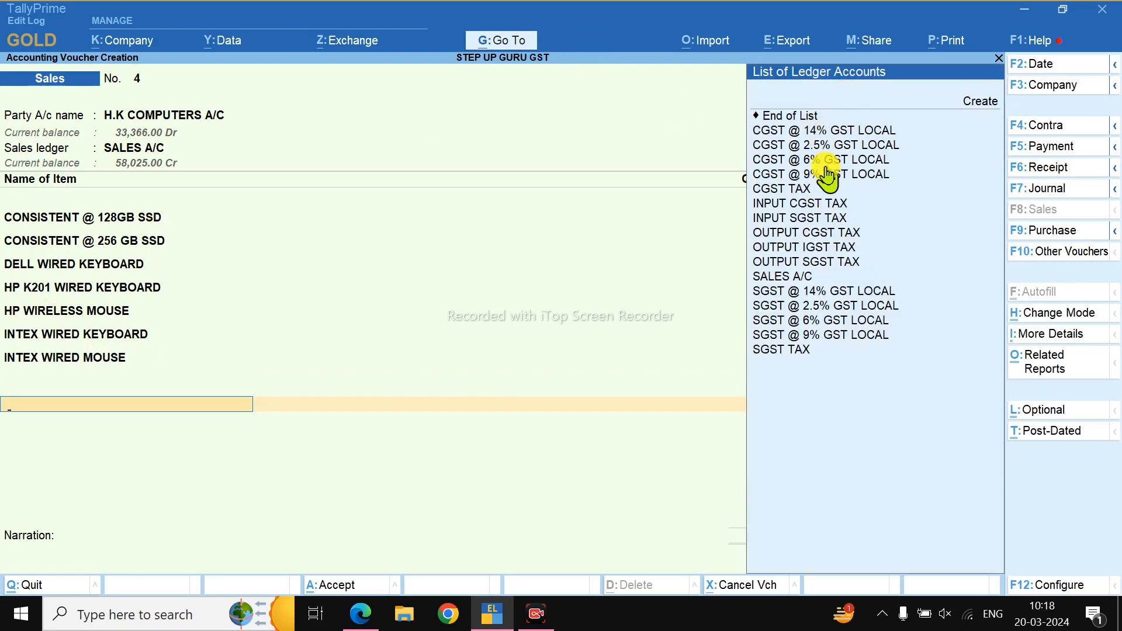
pyautogui.click(786, 199)
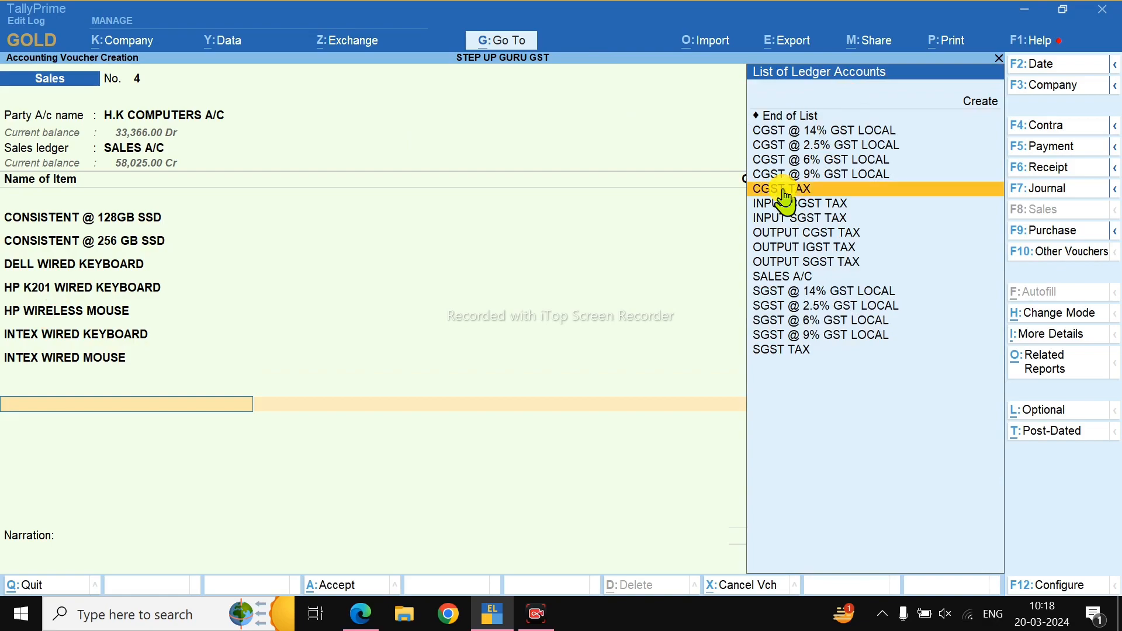
pyautogui.click(784, 190)
pyautogui.press('Return')
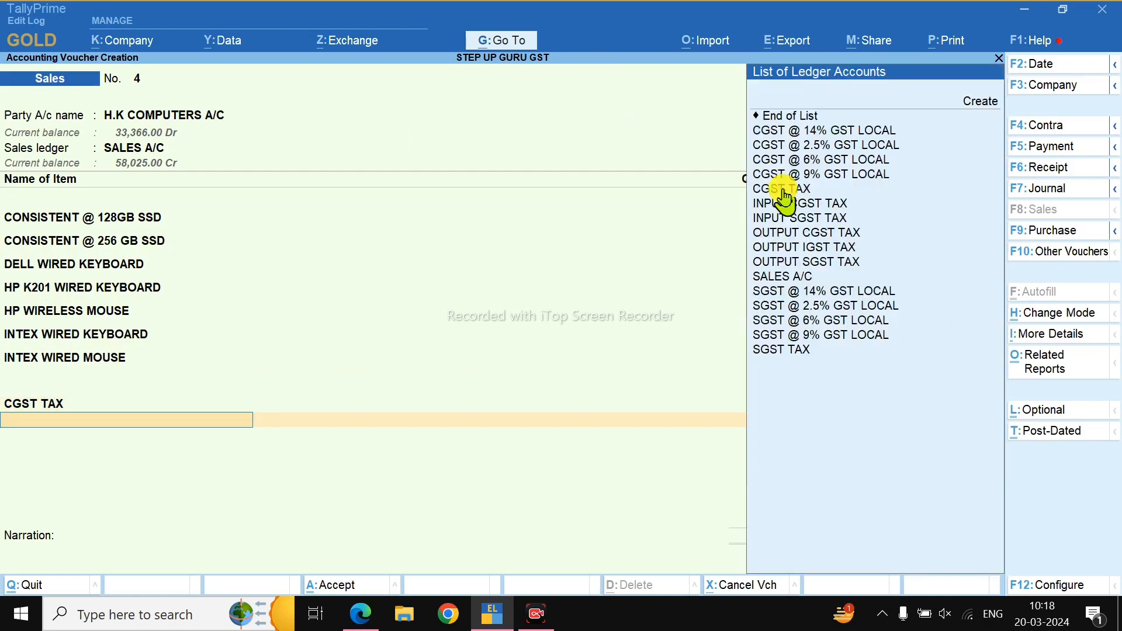
pyautogui.click(777, 351)
pyautogui.press('Return')
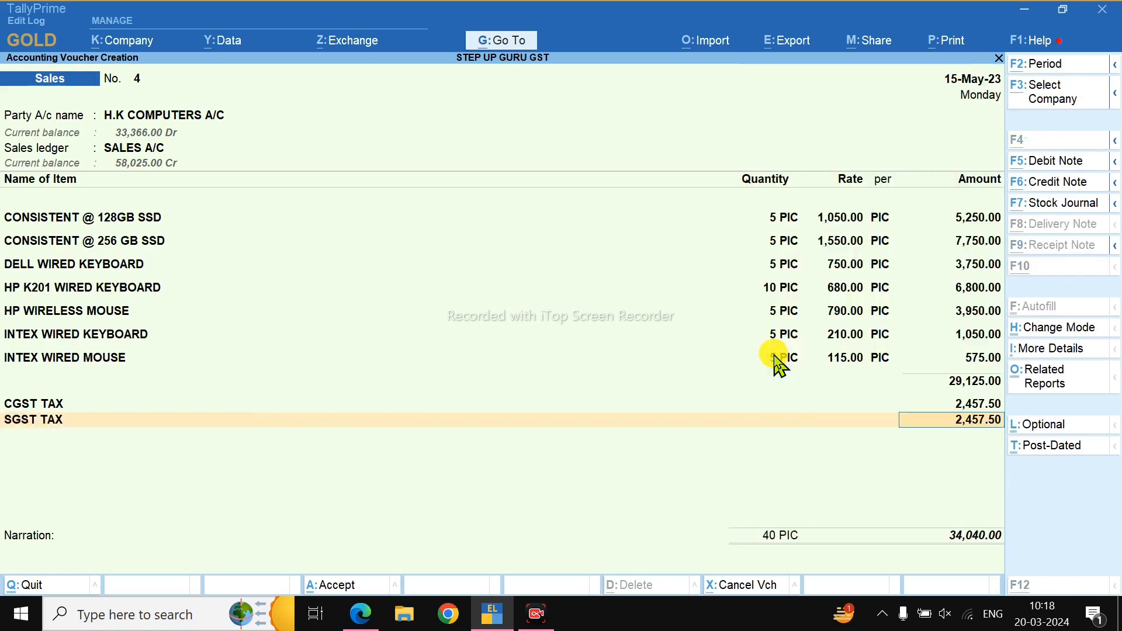
# Open the voucher's GST tax analysis in detailed view and review each item's CGST and SGST rates and amounts
pyautogui.hotkey('ctrl', 'o')
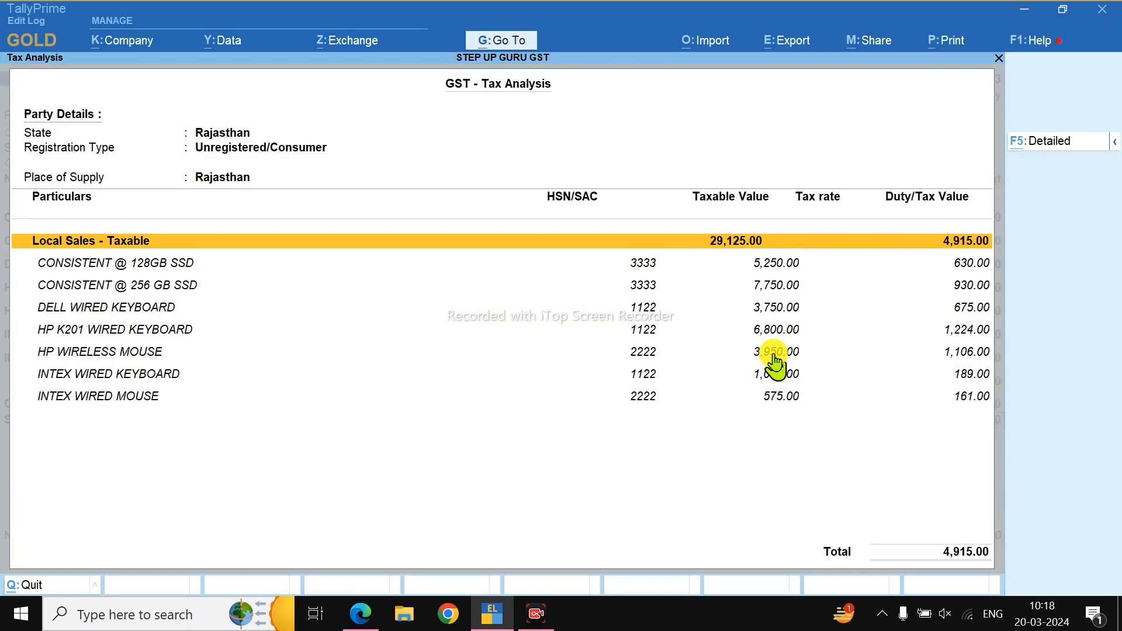
pyautogui.press('F5')
pyautogui.press('Down')
pyautogui.press('Down')
pyautogui.press('Down')
pyautogui.press('Down')
pyautogui.press('Down')
pyautogui.press('Down')
pyautogui.press('Down')
pyautogui.press('Down')
pyautogui.press('Down')
pyautogui.press('Down')
pyautogui.press('Down')
pyautogui.press('Down')
pyautogui.press('Down')
pyautogui.press('Down')
pyautogui.press('Down')
pyautogui.press('Down')
pyautogui.press('Down')
pyautogui.press('Down')
pyautogui.press('Down')
pyautogui.press('Down')
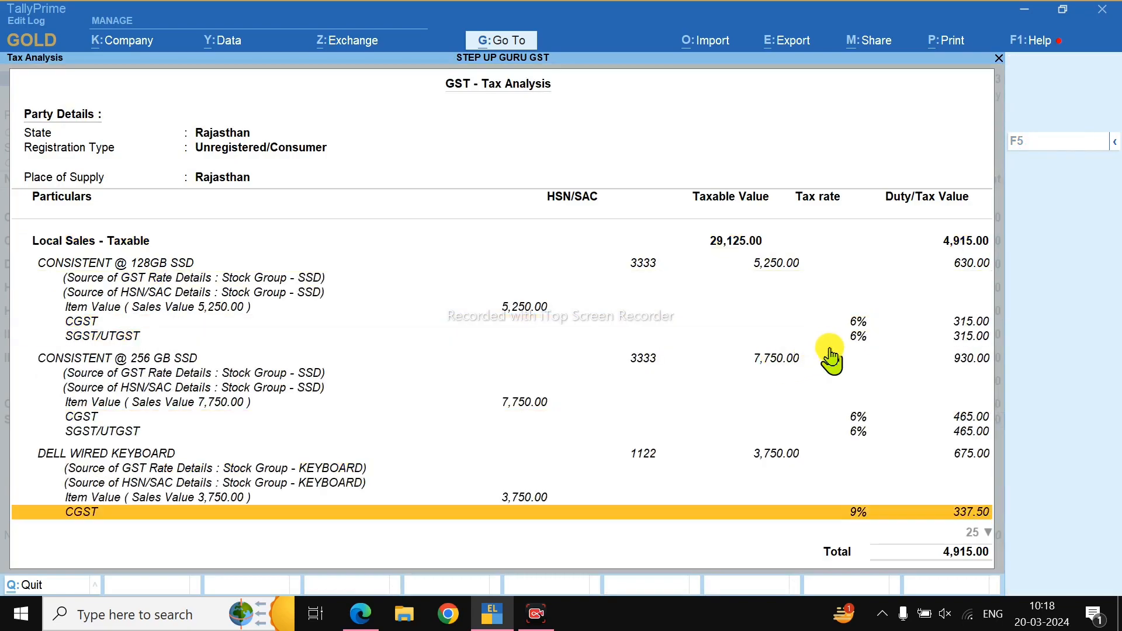
pyautogui.scroll(-10, 833, 374)
pyautogui.scroll(12, 835, 416)
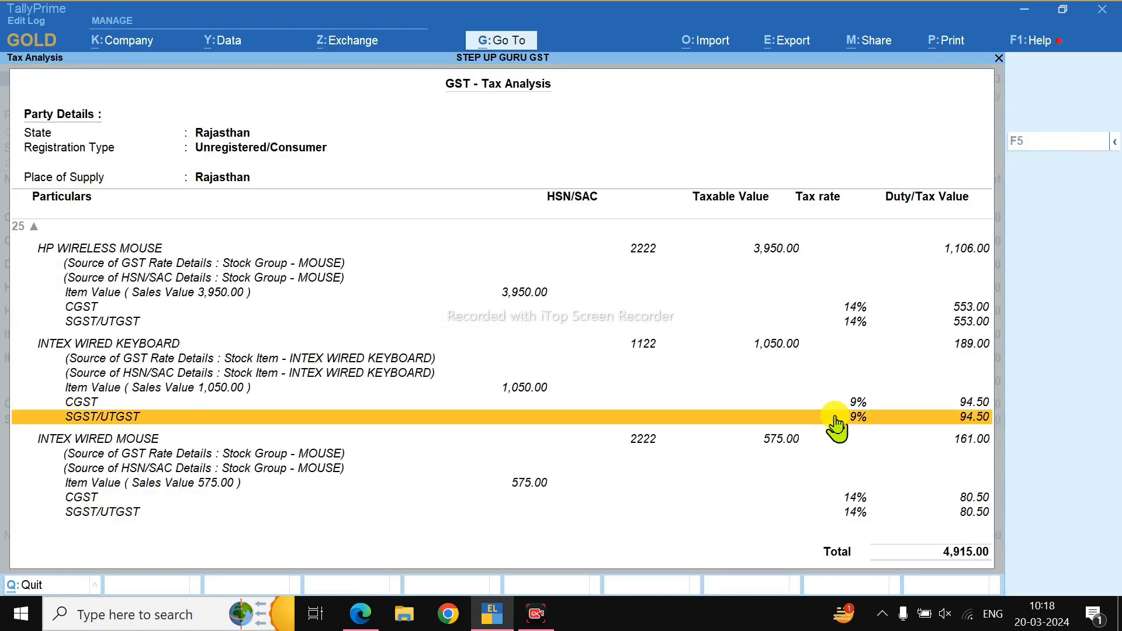
pyautogui.scroll(20, 836, 421)
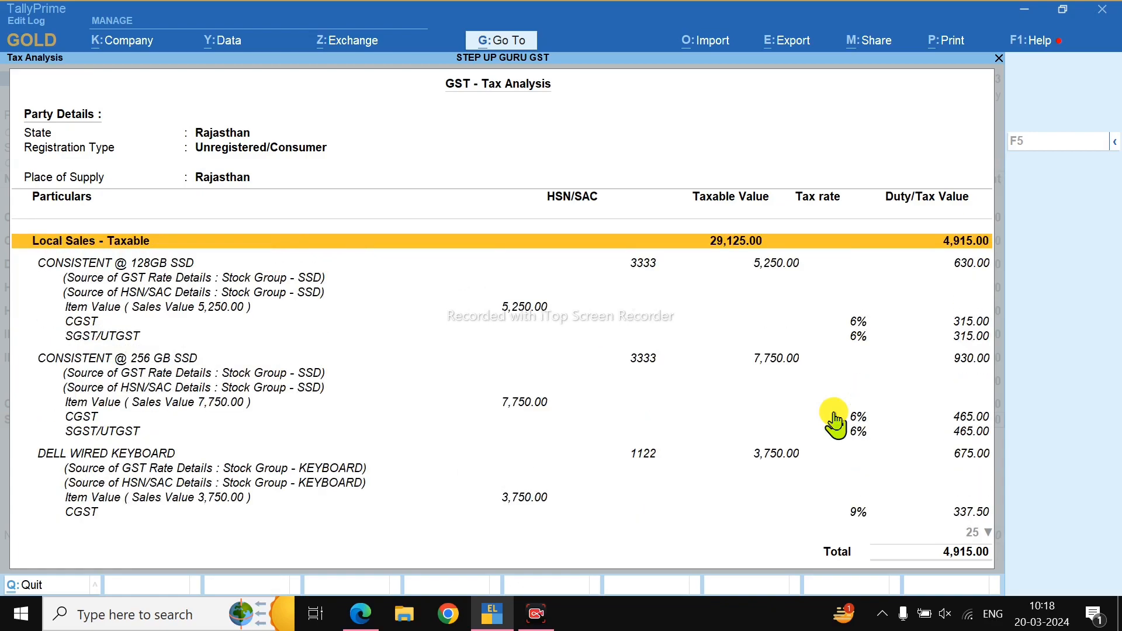
pyautogui.press('Escape')
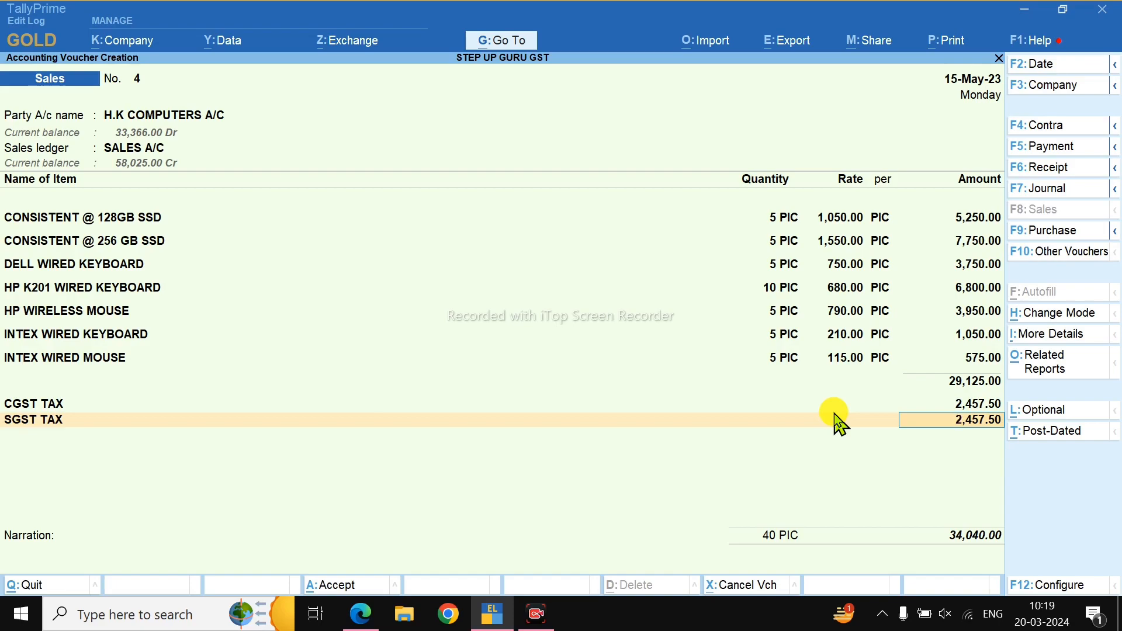
# End the tax ledger lines, save the H.K COMPUTERS A/C sales voucher, and switch away from TallyPrime
pyautogui.press('Return')
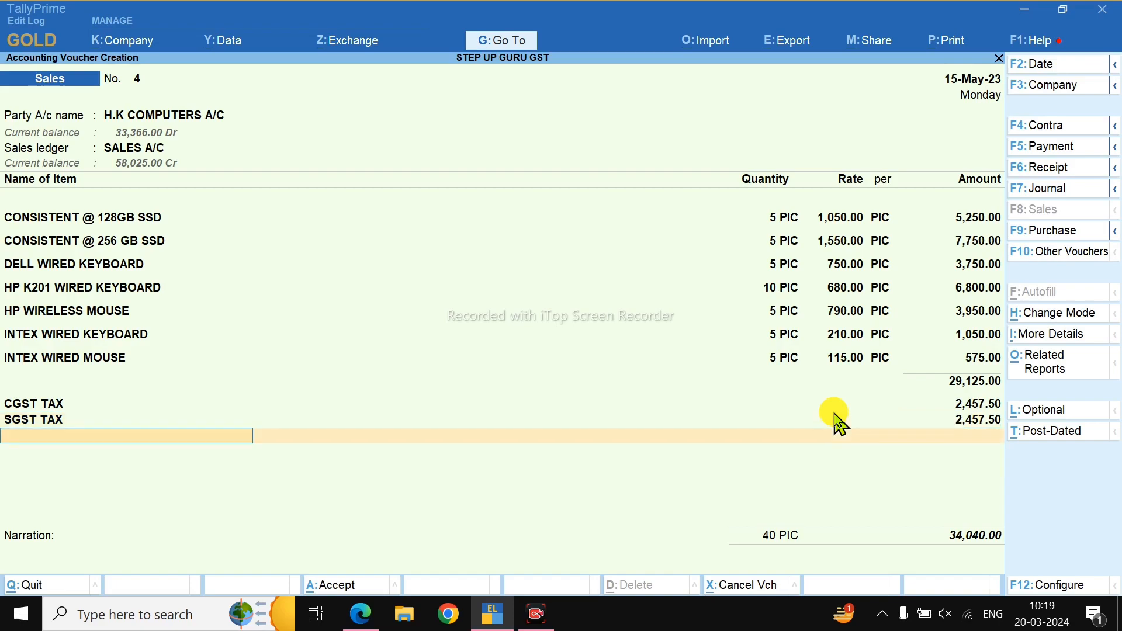
pyautogui.press('Return')
pyautogui.press('Return')
pyautogui.press('Return')
pyautogui.press('Return')
pyautogui.press('Return')
pyautogui.press('Return')
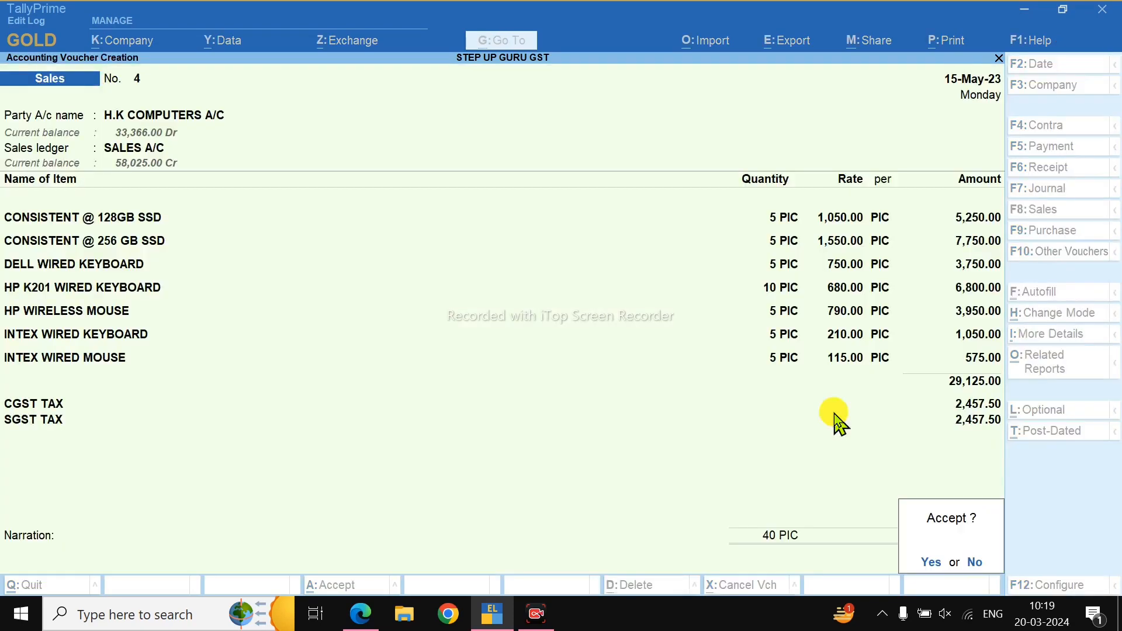
pyautogui.press('Return')
pyautogui.hotkey('alt', 'Tab')
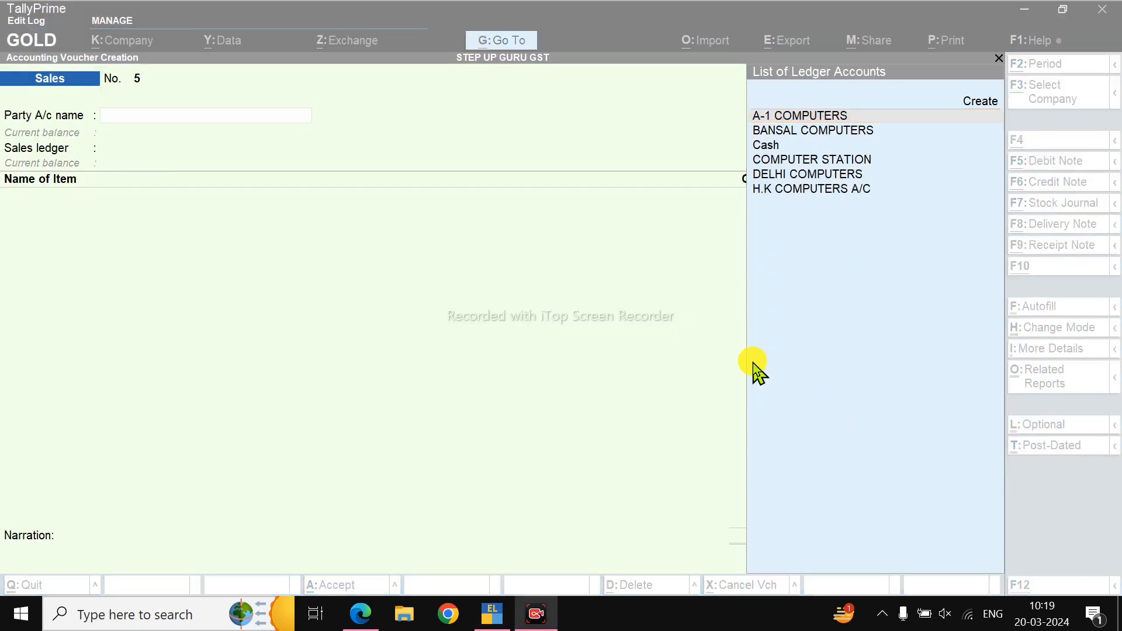
# In ABOUT GST.pdf, draw a check mark over the Method-1 common ledger table and a line beside the Method-2 output ledgers
pyautogui.moveTo(46, 322); pyautogui.dragTo(233, 202)
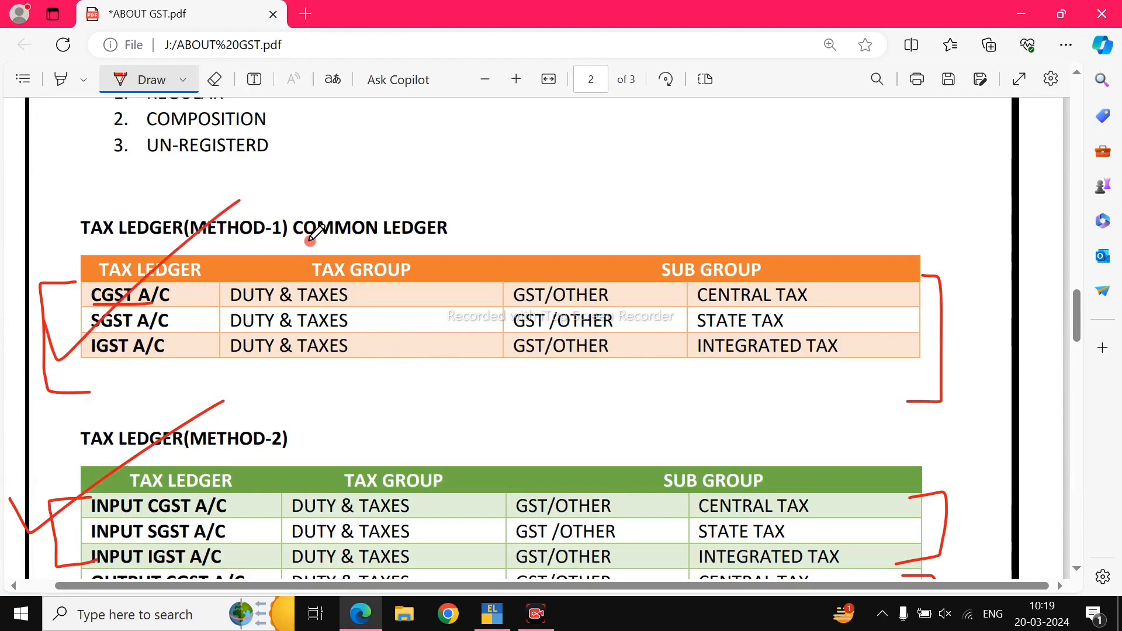
pyautogui.scroll(-3, 314, 289)
pyautogui.scroll(-1, 300, 296)
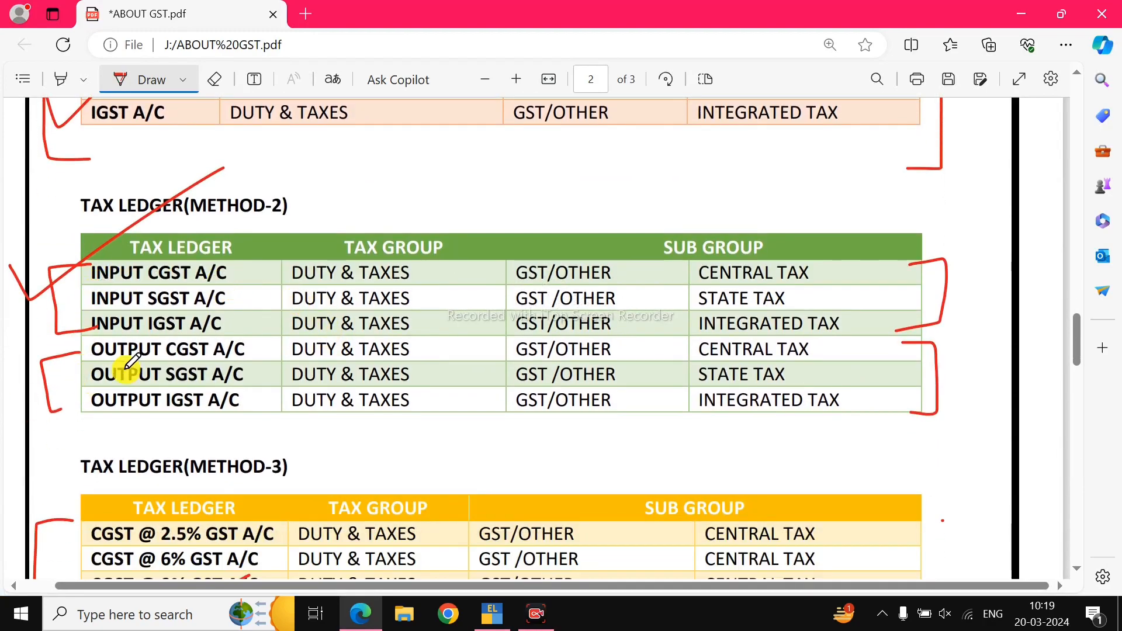
pyautogui.moveTo(61, 352); pyautogui.dragTo(56, 413)
# Draw a check mark beside the TAX LEDGER(METHOD-3) heading in the PDF
pyautogui.scroll(-3, 127, 416)
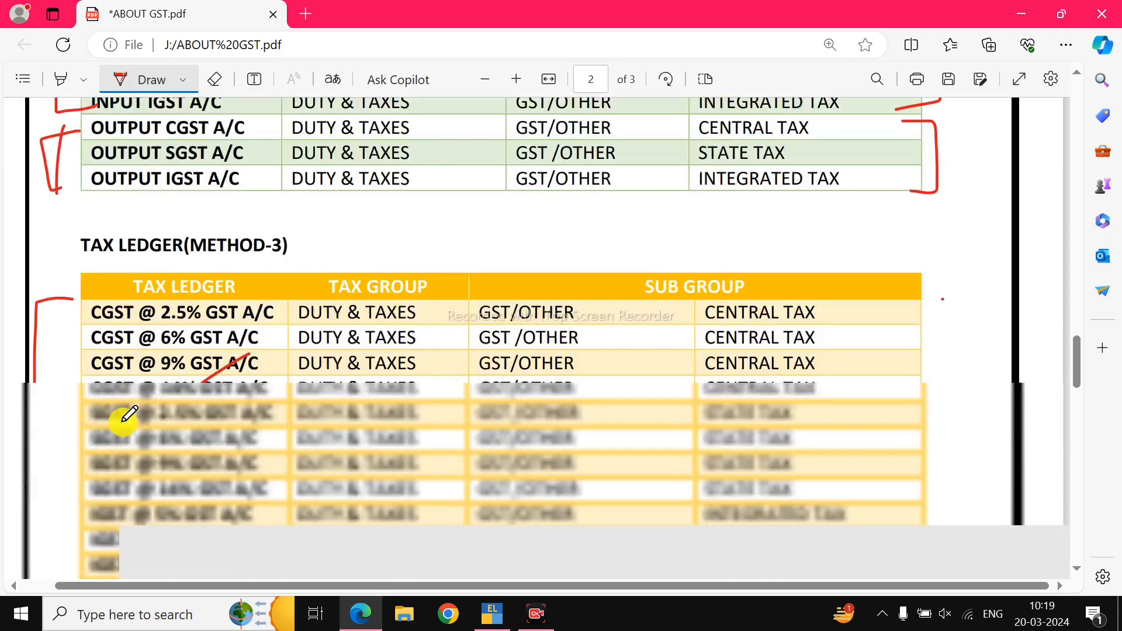
pyautogui.scroll(-4, 124, 351)
pyautogui.scroll(4, 121, 286)
pyautogui.scroll(-1, 133, 280)
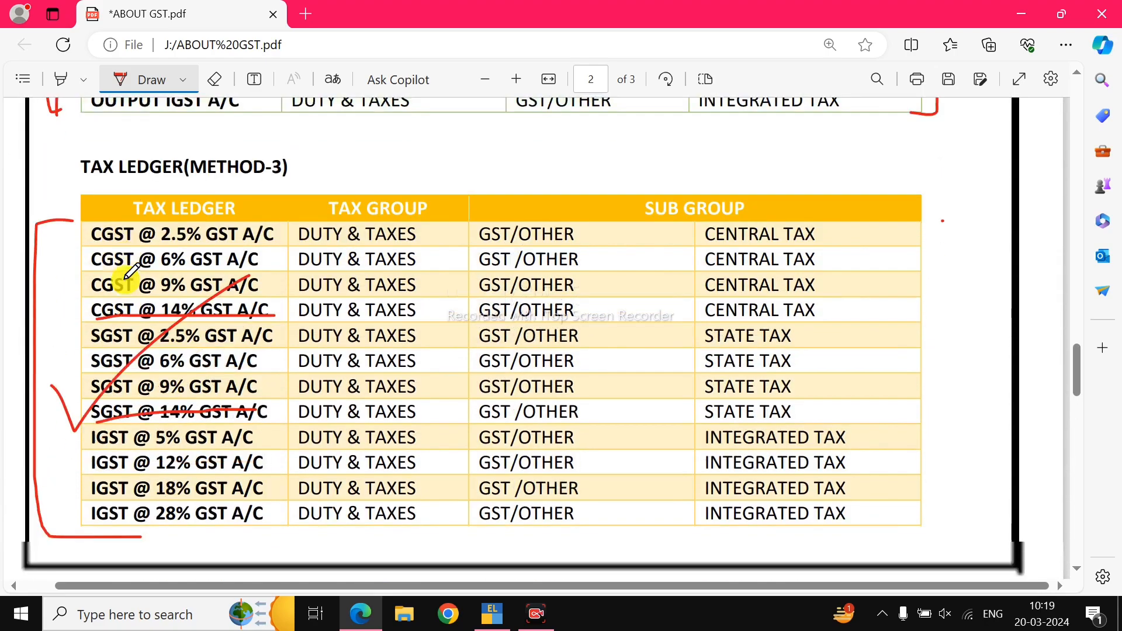
pyautogui.scroll(-1, 132, 270)
pyautogui.moveTo(268, 161); pyautogui.dragTo(352, 128)
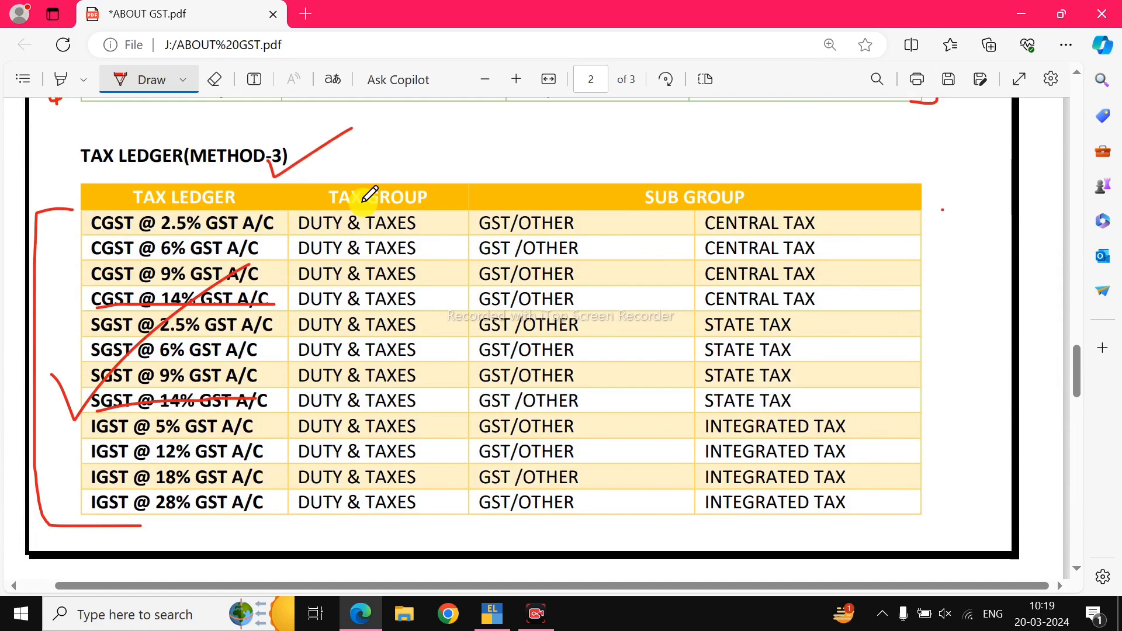
# Switch back to TallyPrime, leave the empty sales voucher, and open the Duties & Taxes group summary from the Balance Sheet
pyautogui.hotkey('alt', 'Tab')
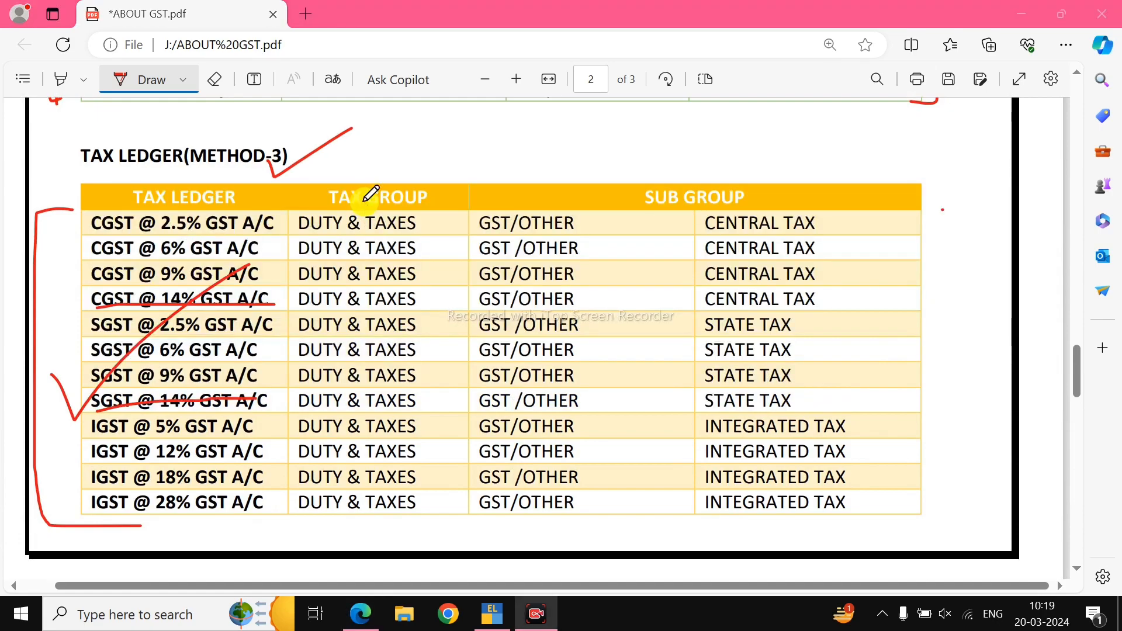
pyautogui.press('Escape')
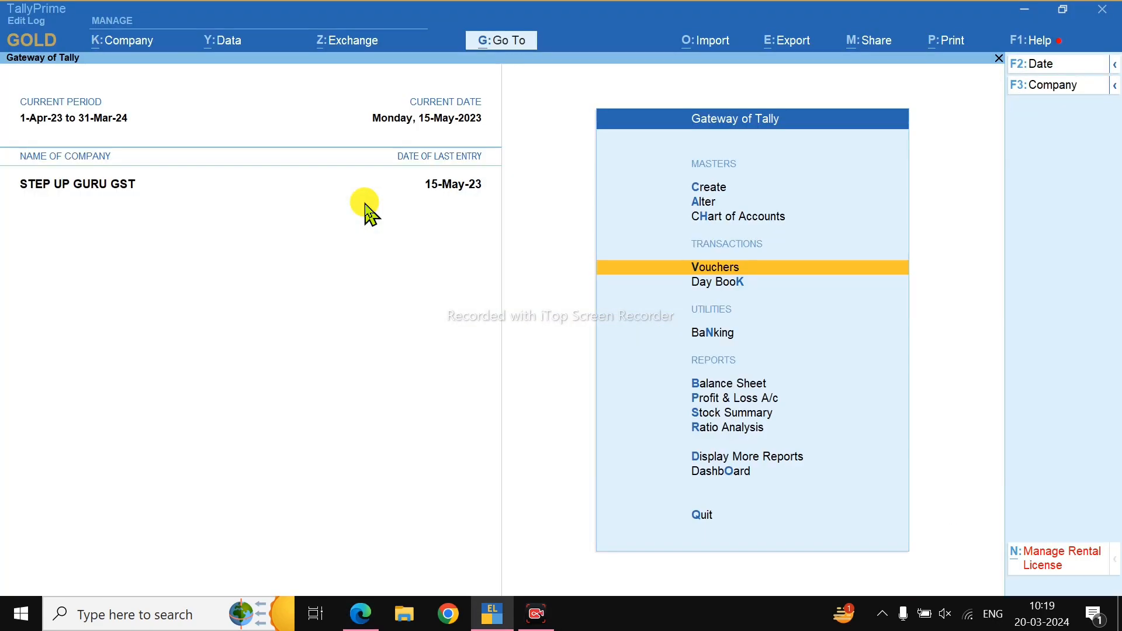
pyautogui.press('Home')
pyautogui.press('b')
pyautogui.press('Down')
pyautogui.press('Down')
pyautogui.press('Down')
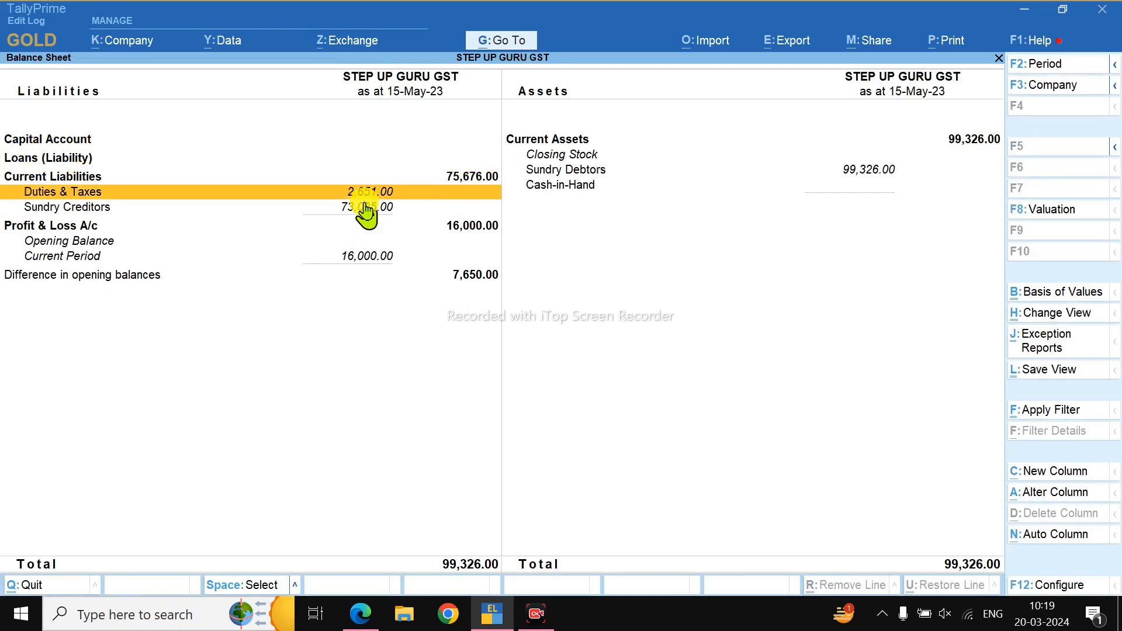
pyautogui.press('Return')
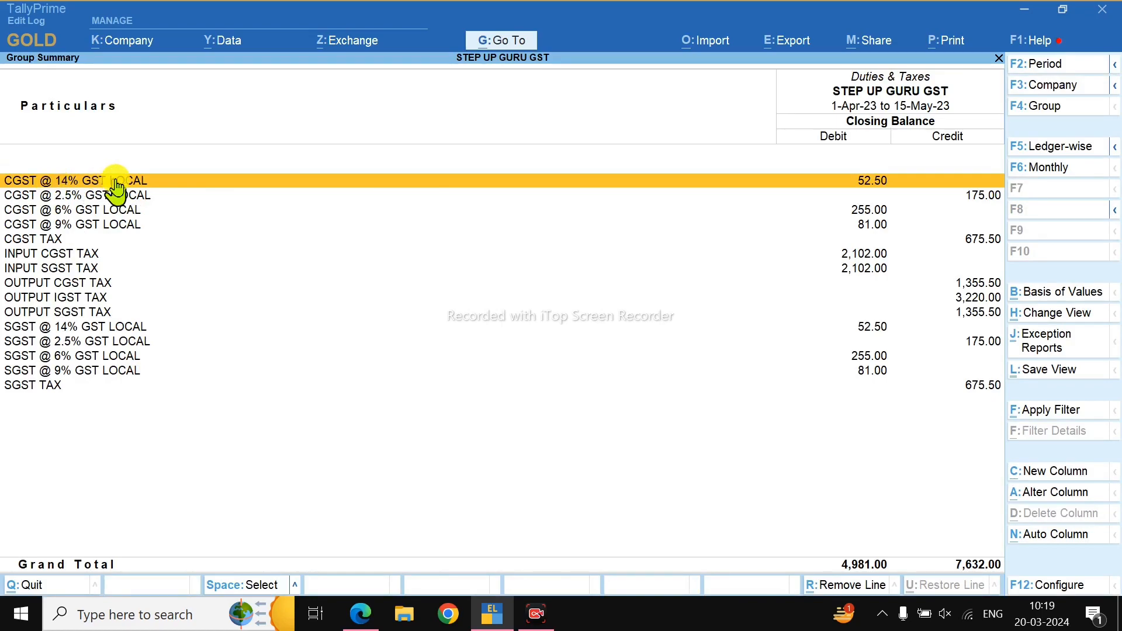
# Examine the closing balances of the rate-wise, common, output and input GST ledgers, and return to the Gateway of Tally
pyautogui.click(82, 328)
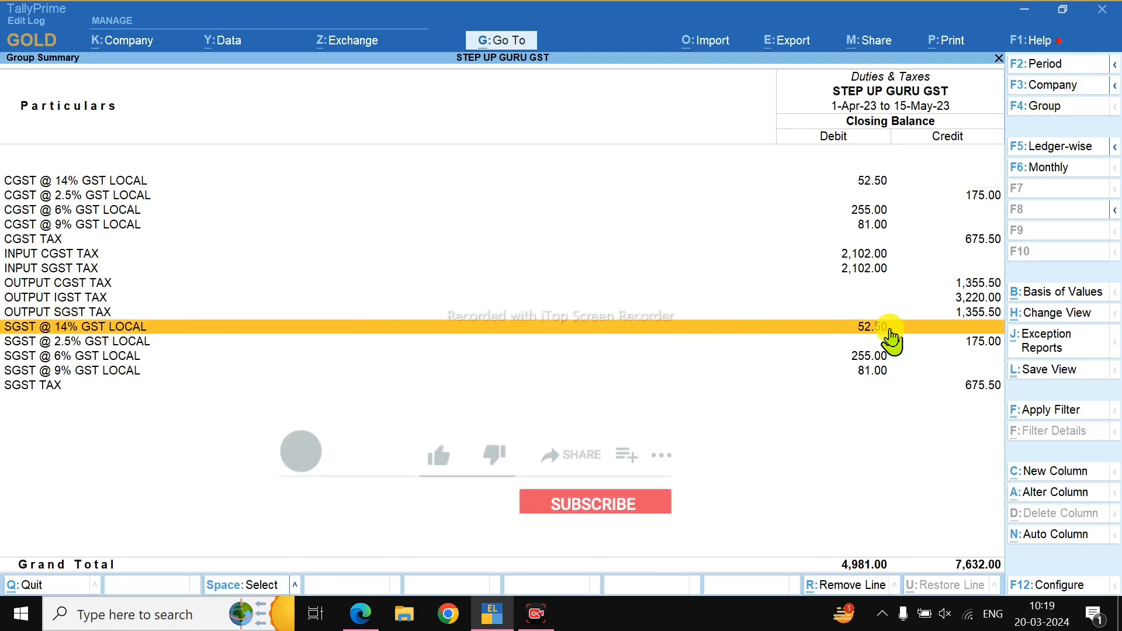
pyautogui.click(33, 387)
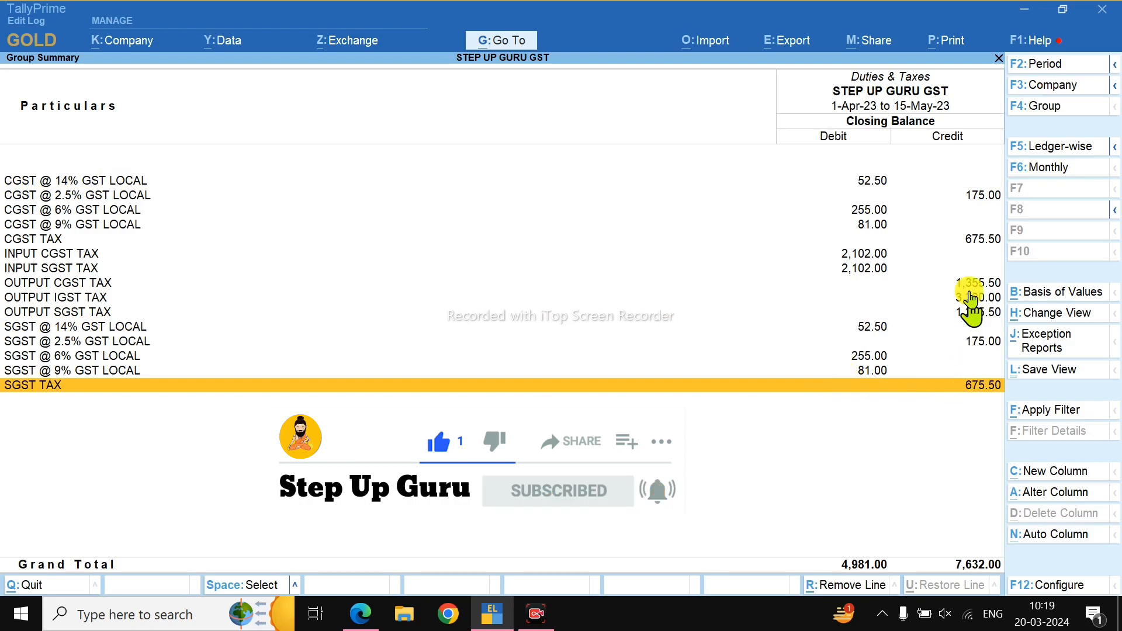
pyautogui.click(975, 251)
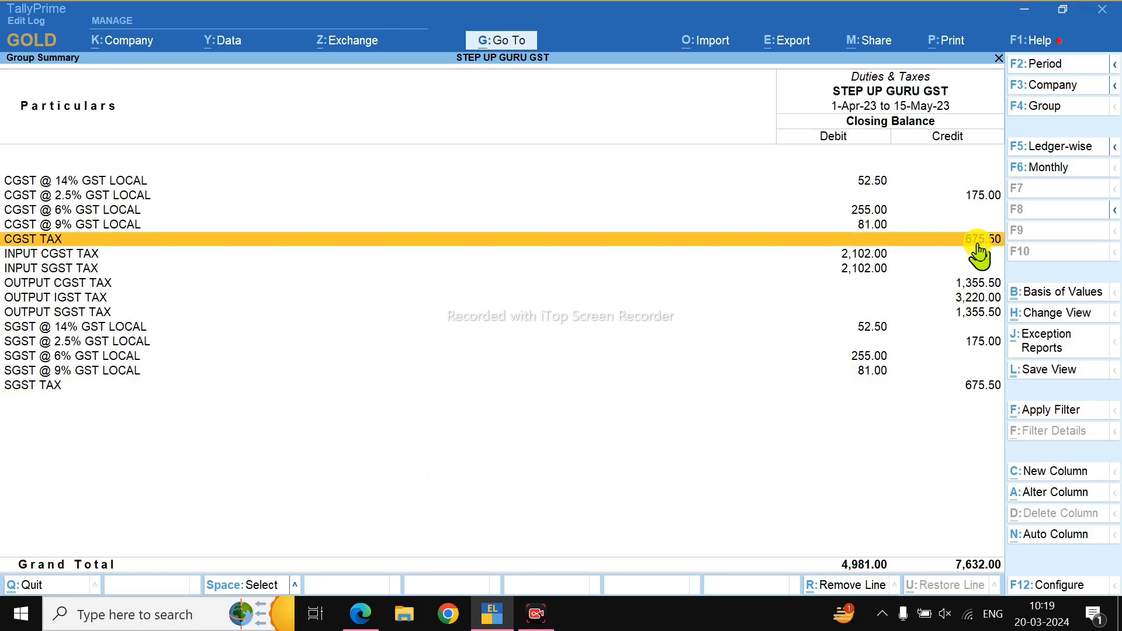
pyautogui.click(55, 285)
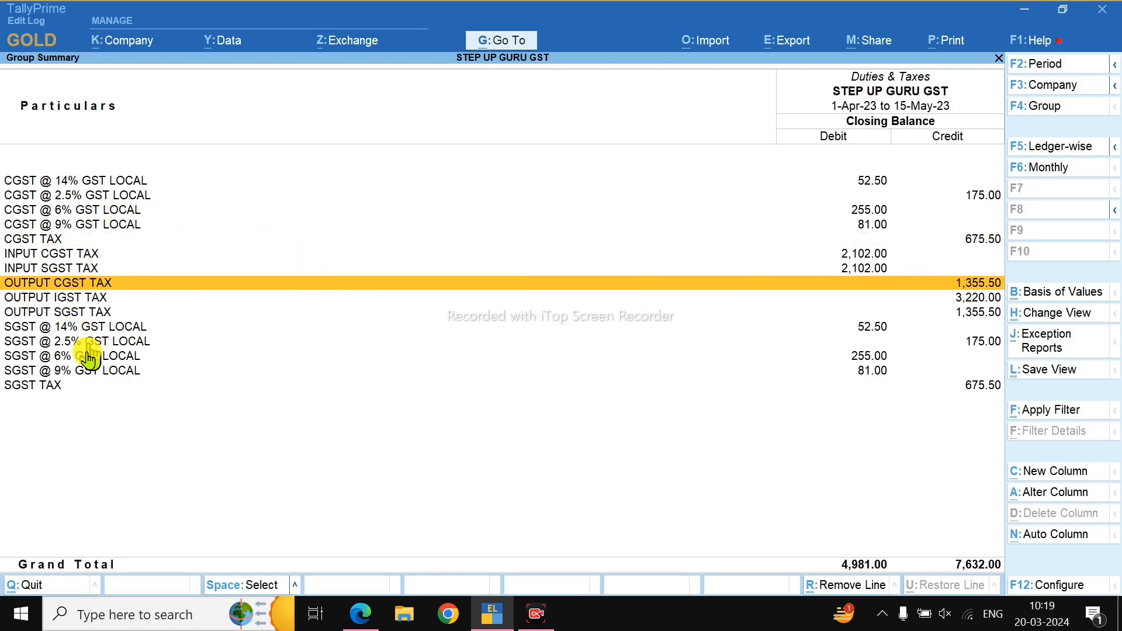
pyautogui.click(66, 257)
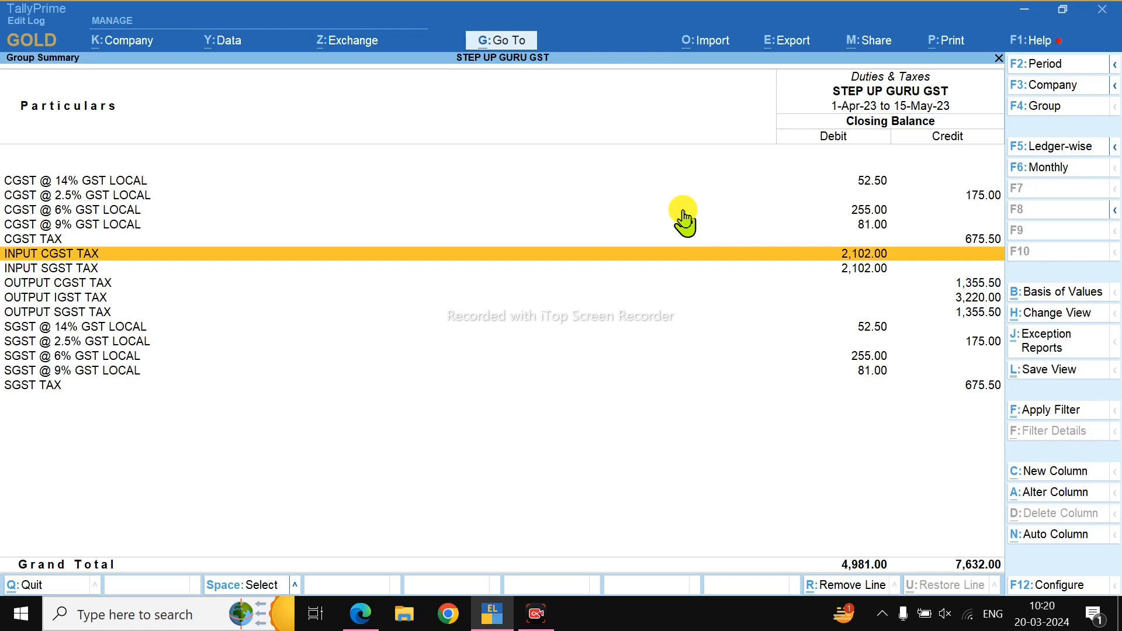
pyautogui.press('Escape')
pyautogui.press('Escape')
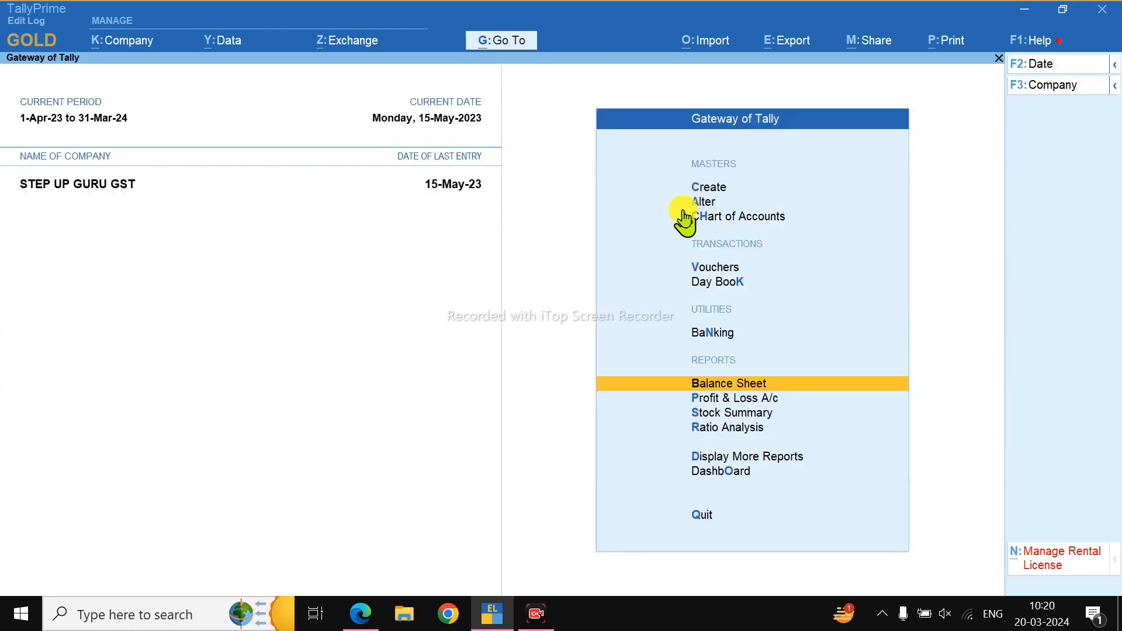
pyautogui.press('Escape')
pyautogui.press('Escape')
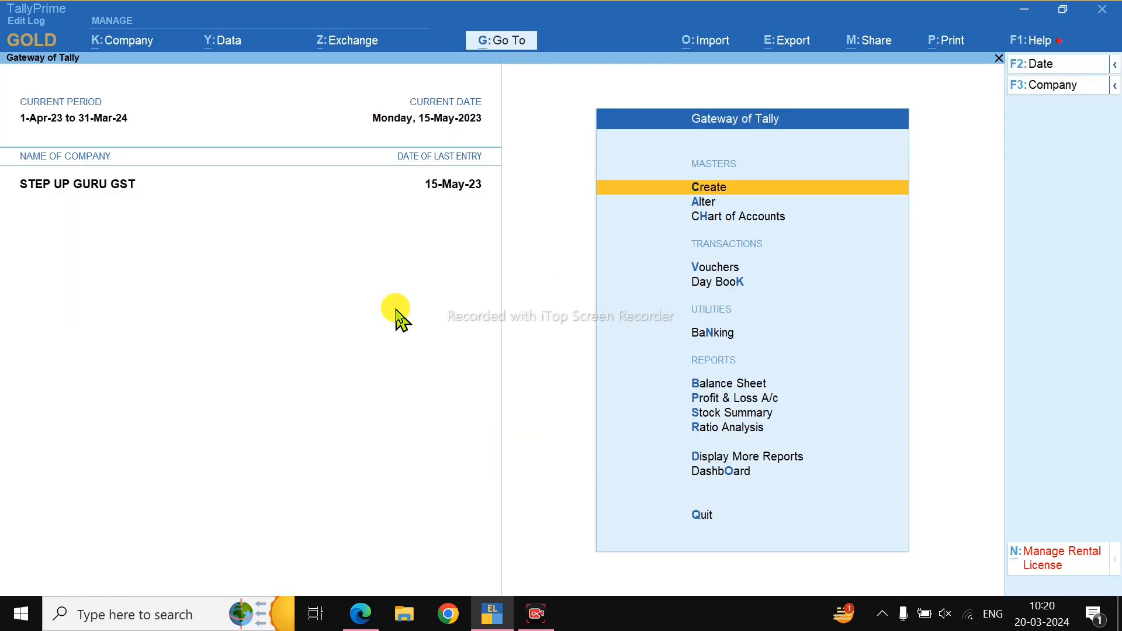